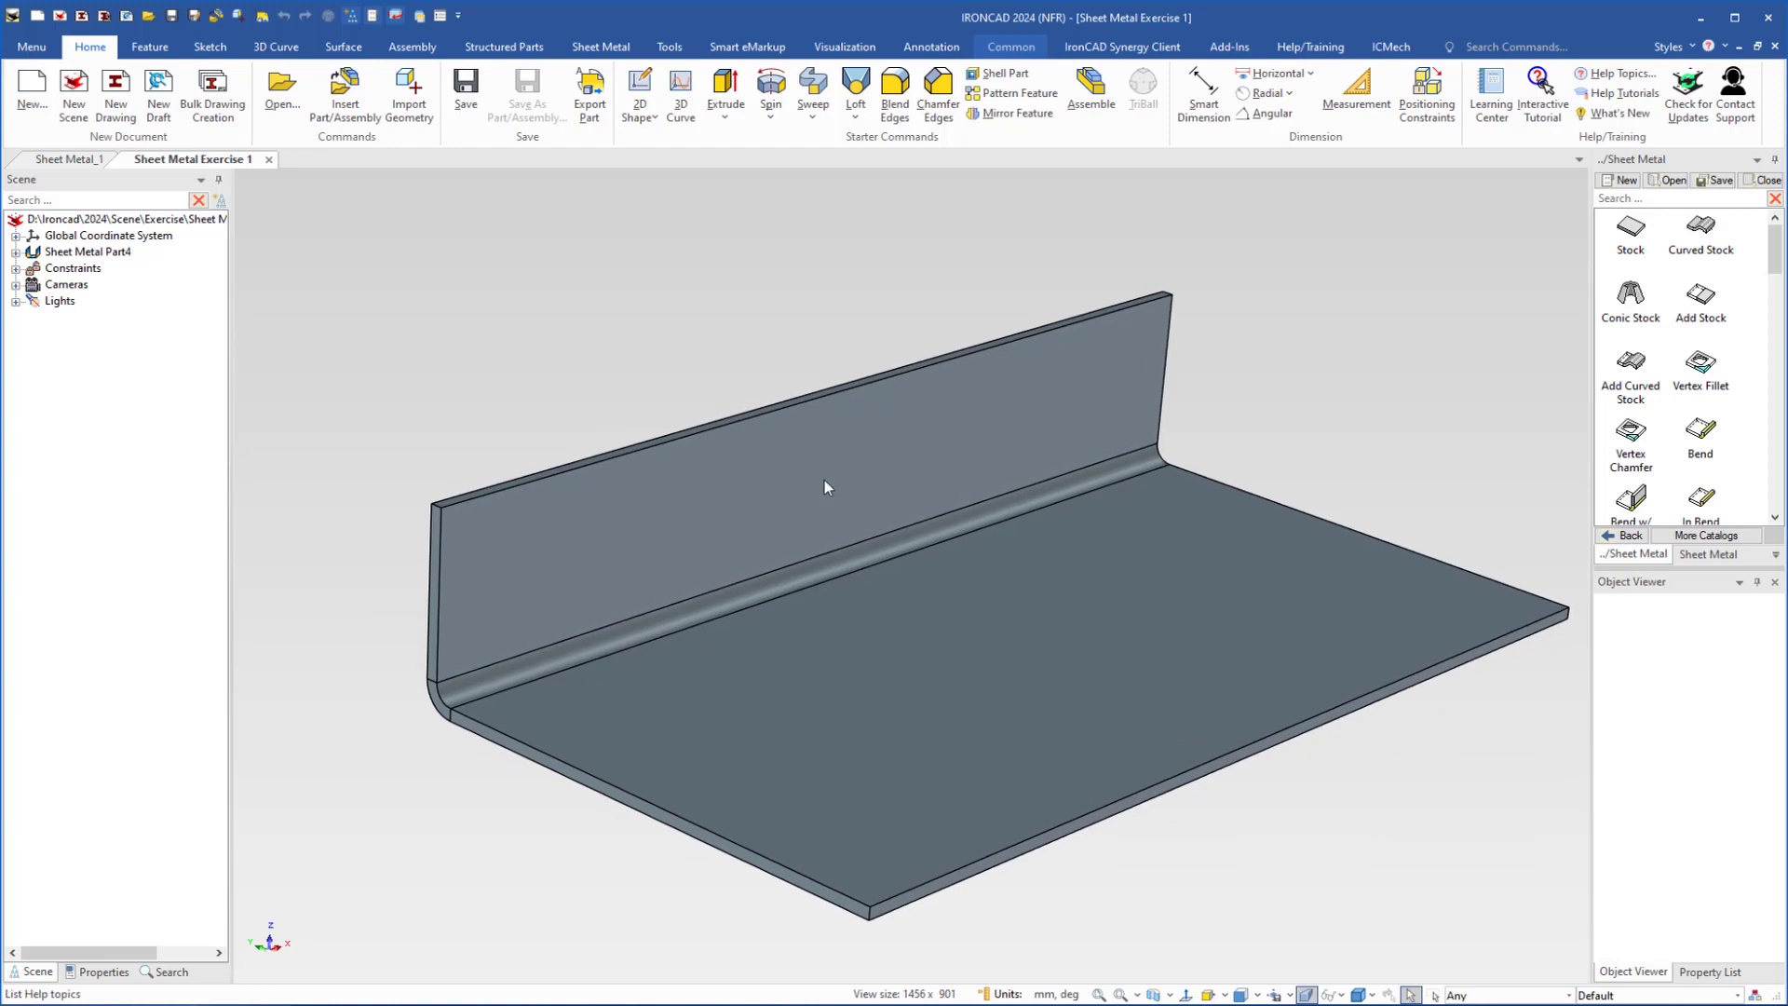
# - Delete the existing bend flange along the plate's long back edge
pyautogui.click(747, 475)
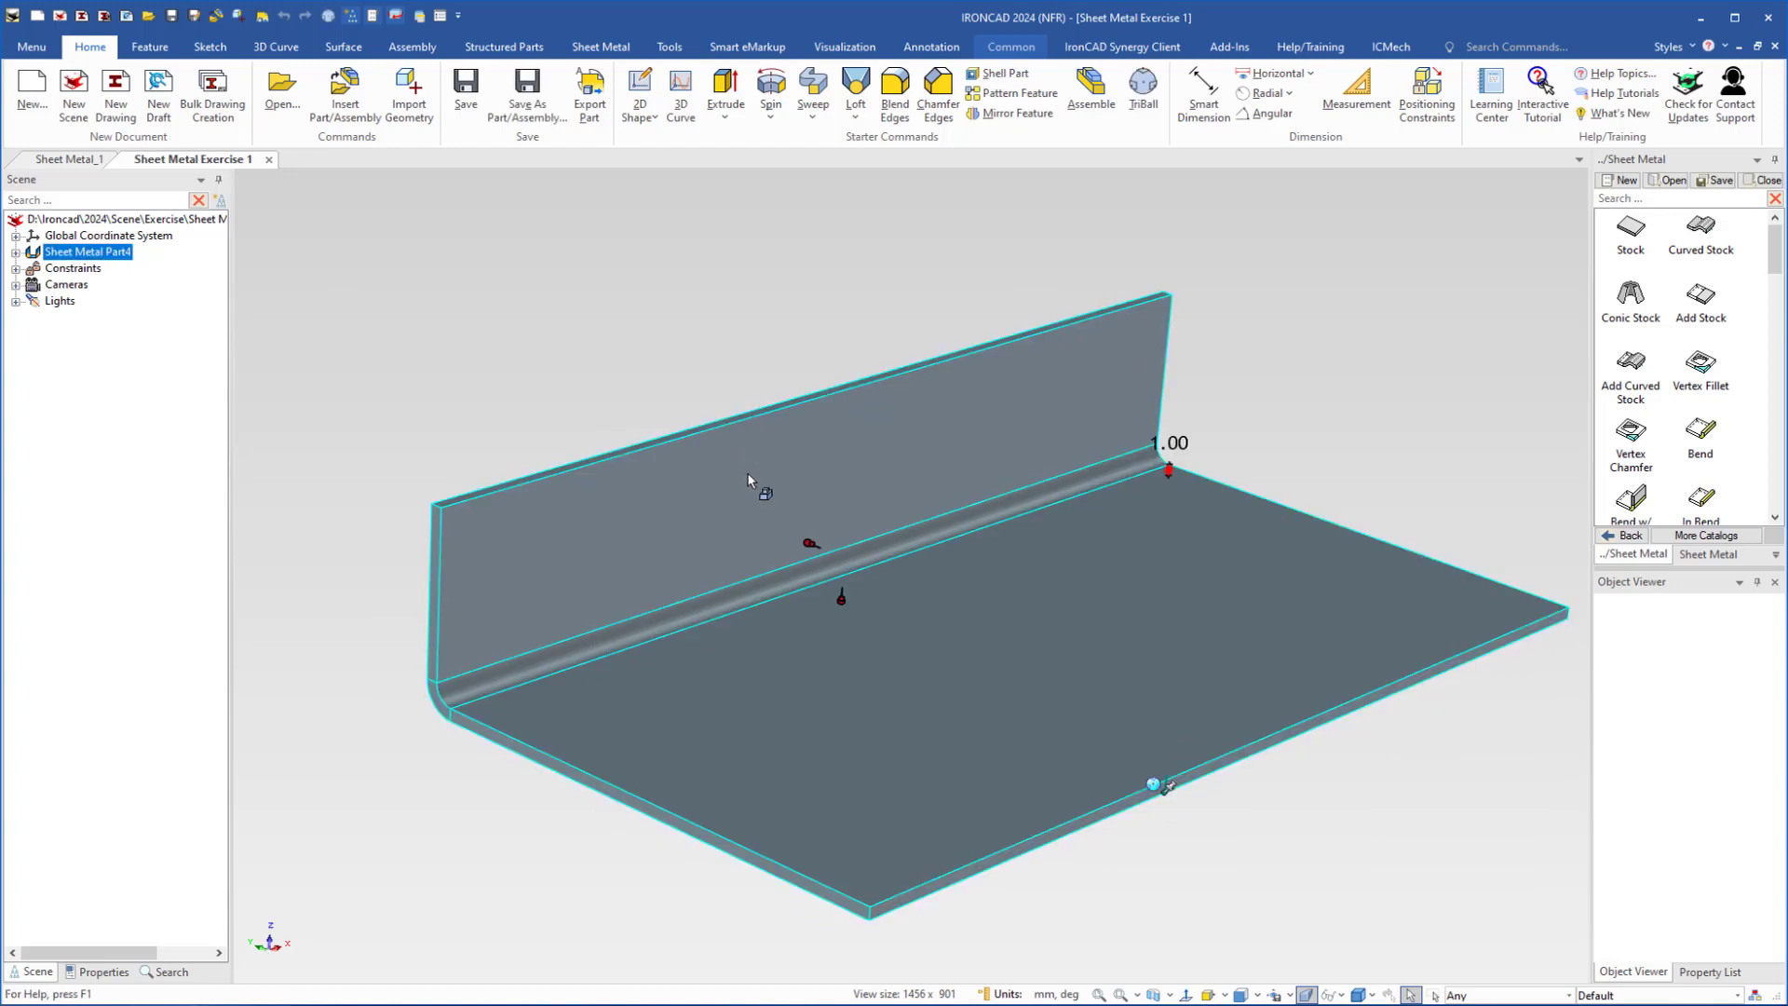
pyautogui.click(748, 479)
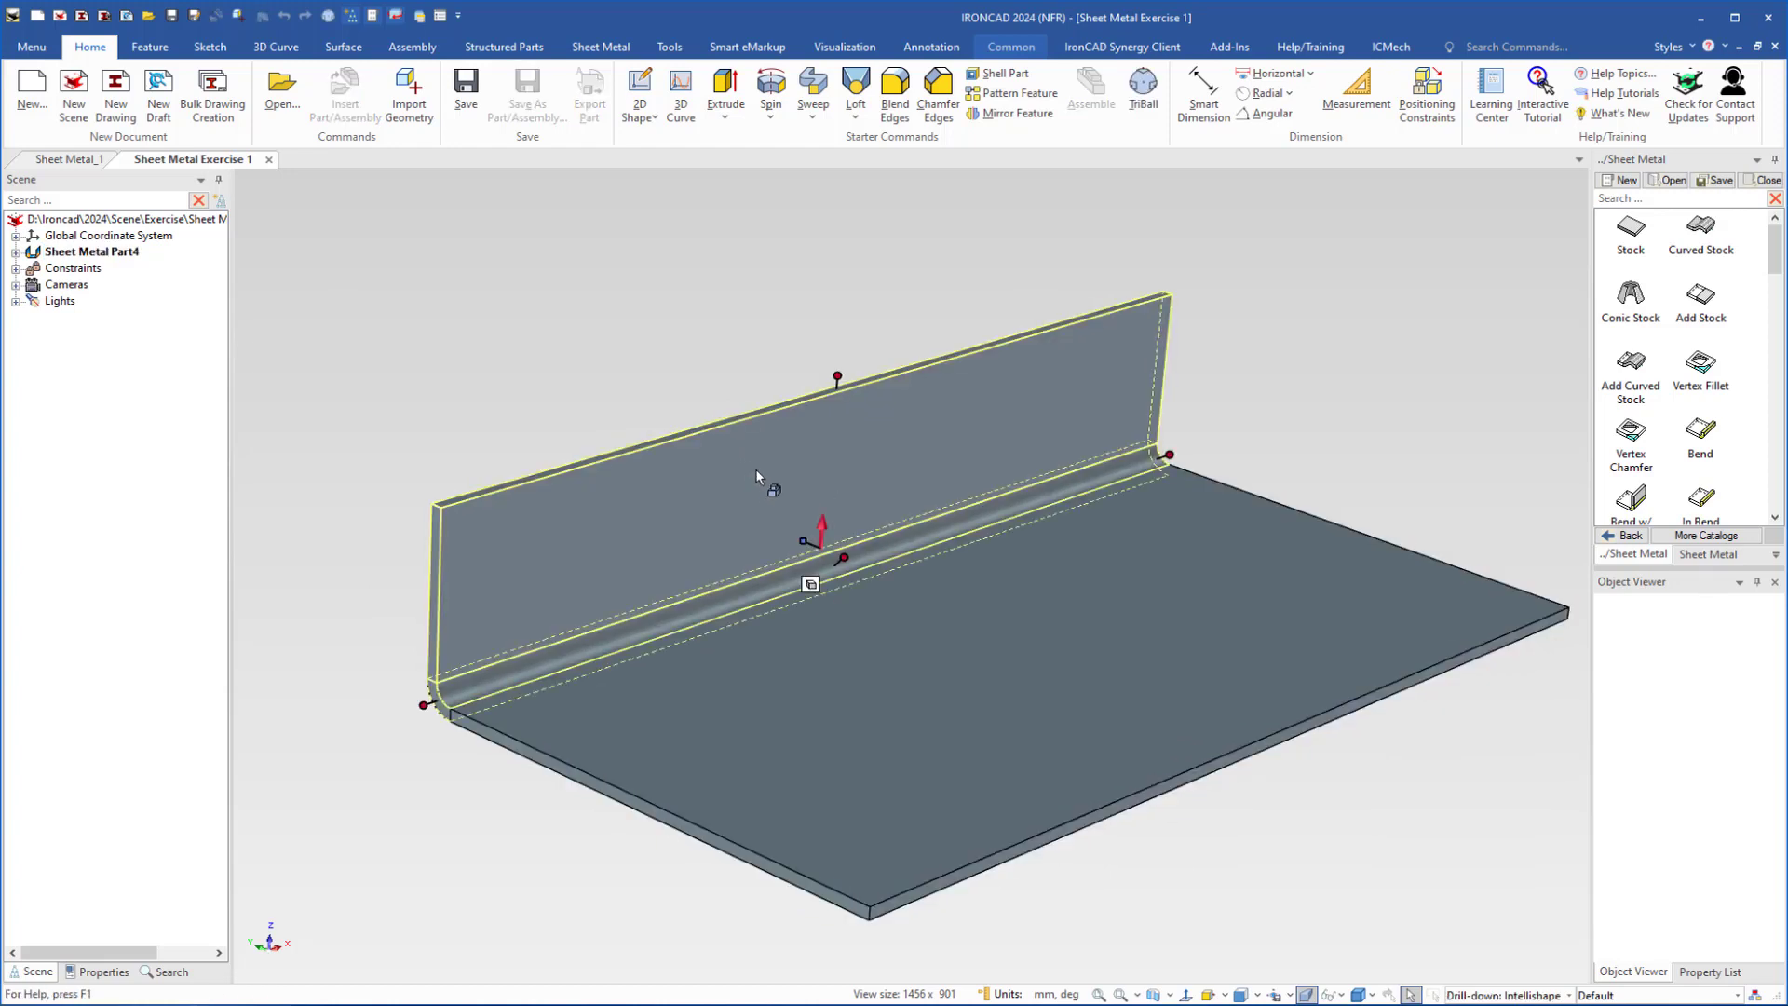
pyautogui.press('Delete')
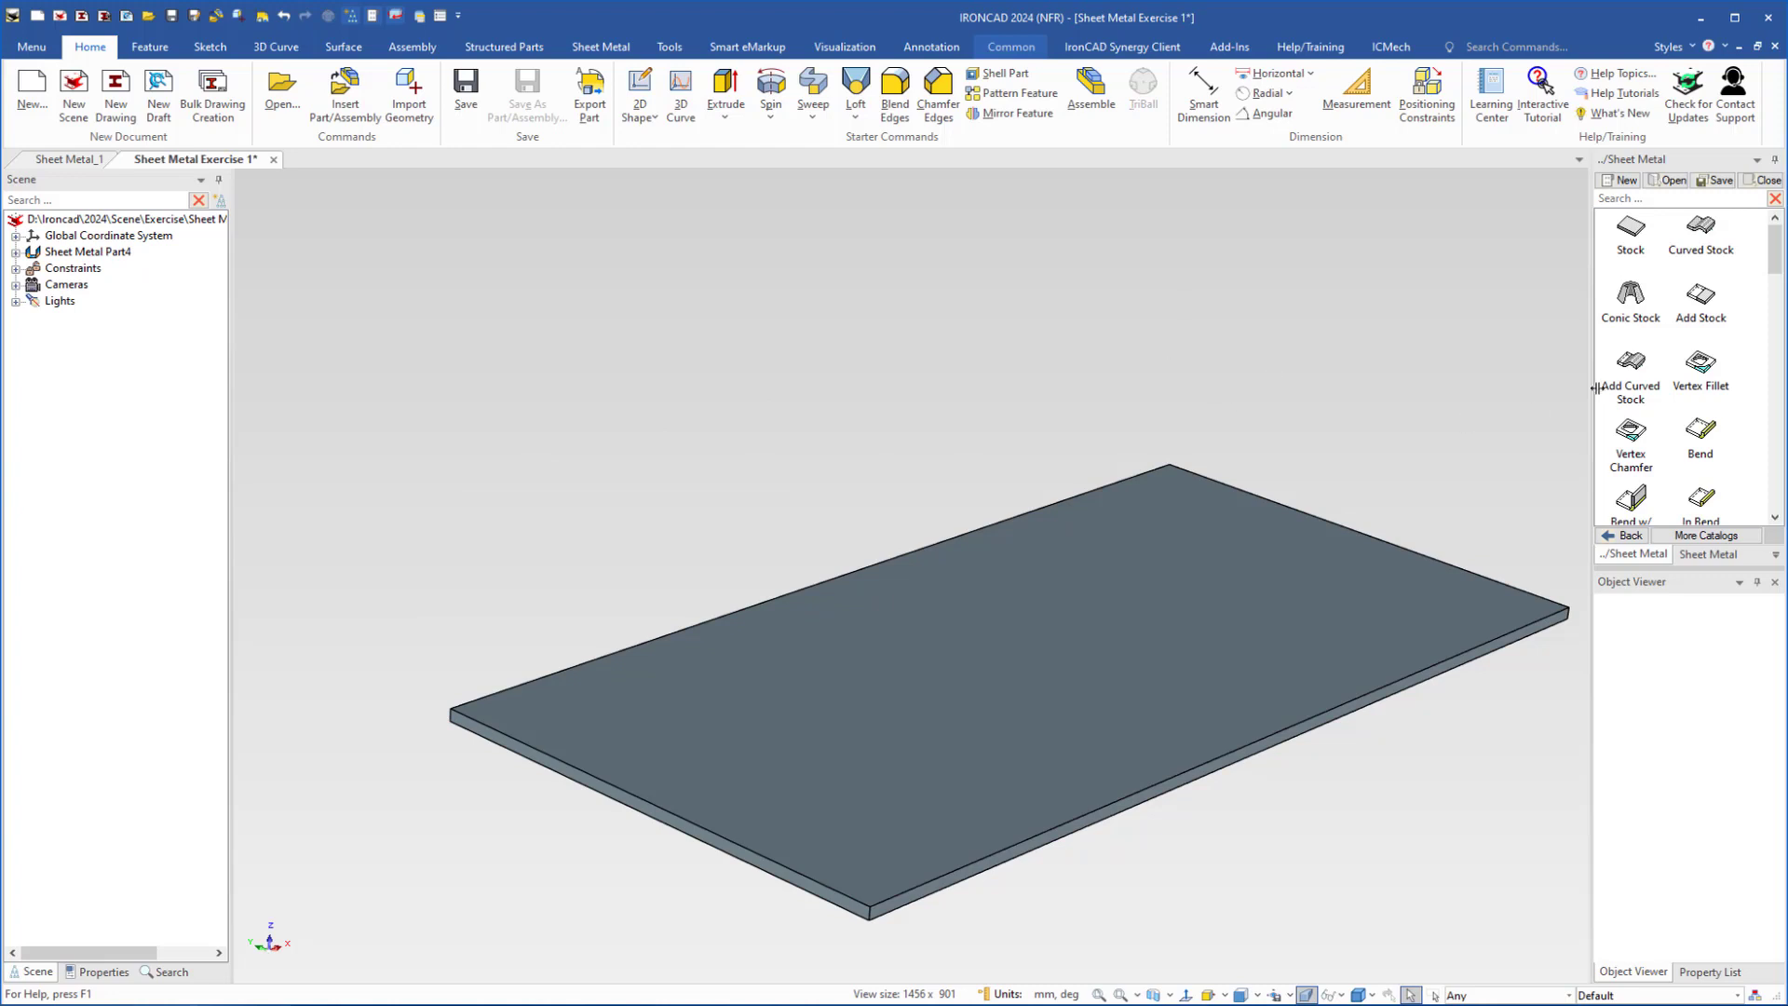
# - Add an In Bend w/ Stock from the sheet metal catalog to the plate's long back edge
pyautogui.scroll(-3, 1638, 393)
pyautogui.click(1639, 365)
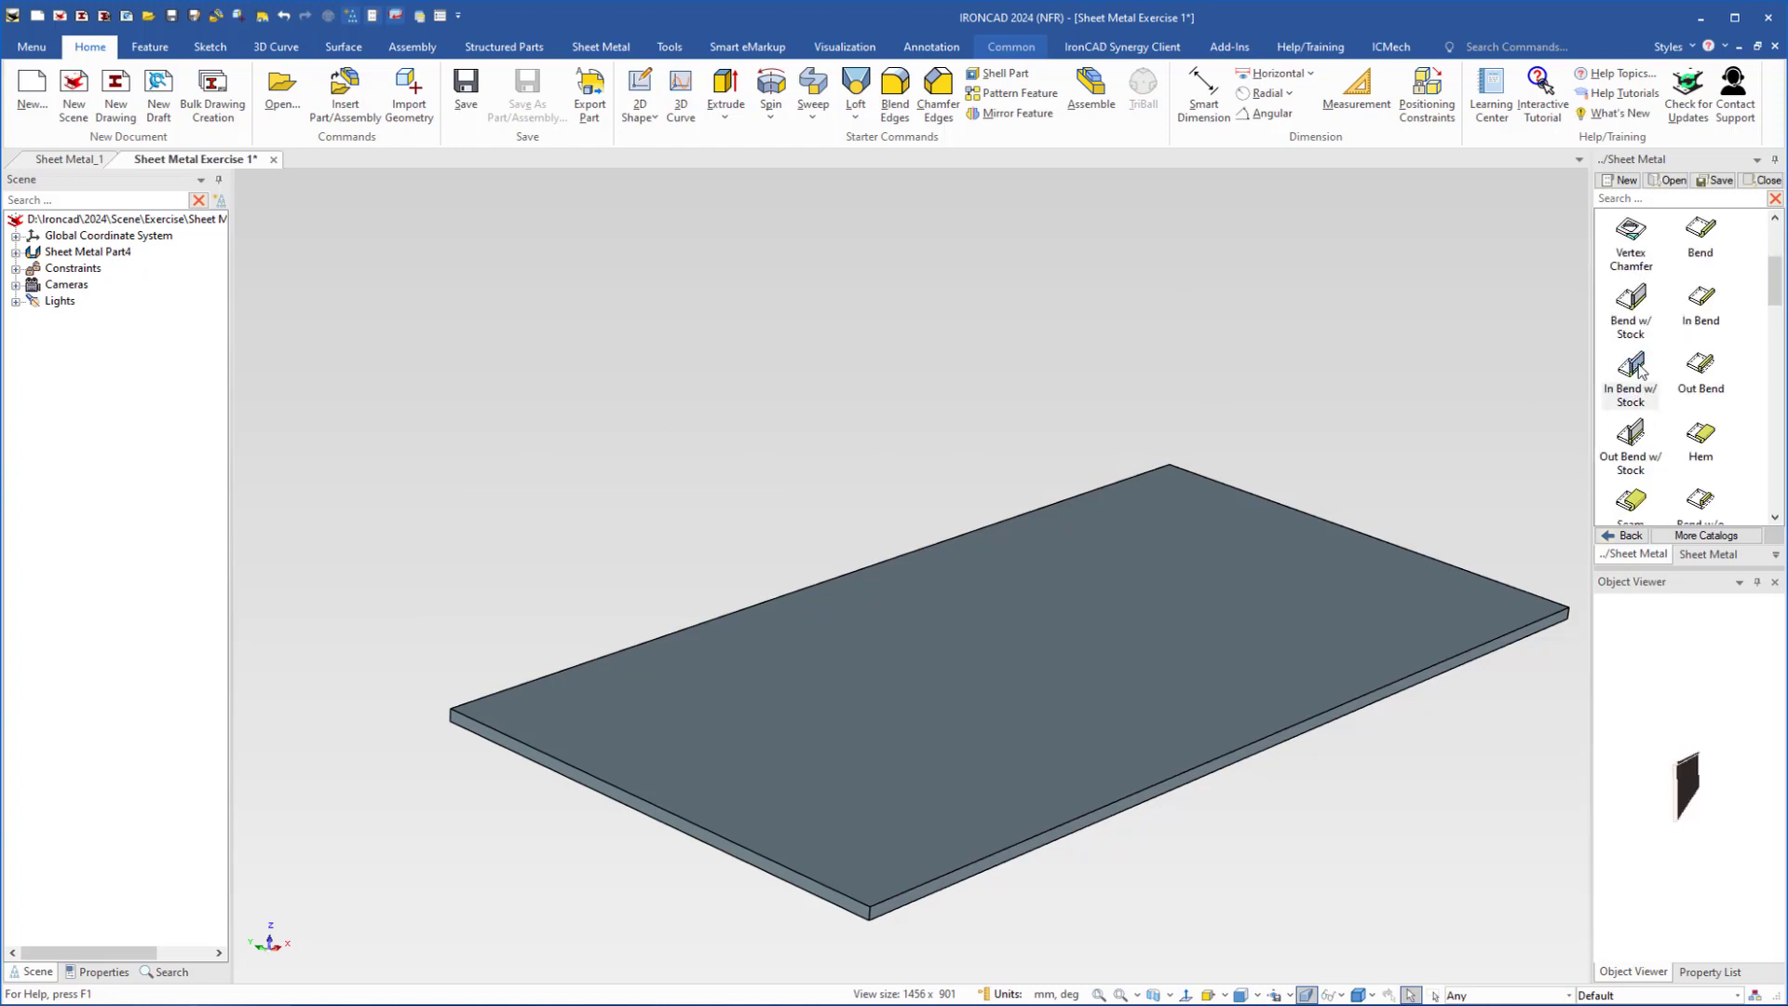
pyautogui.moveTo(1639, 370); pyautogui.dragTo(931, 579)
pyautogui.scroll(2, 845, 555)
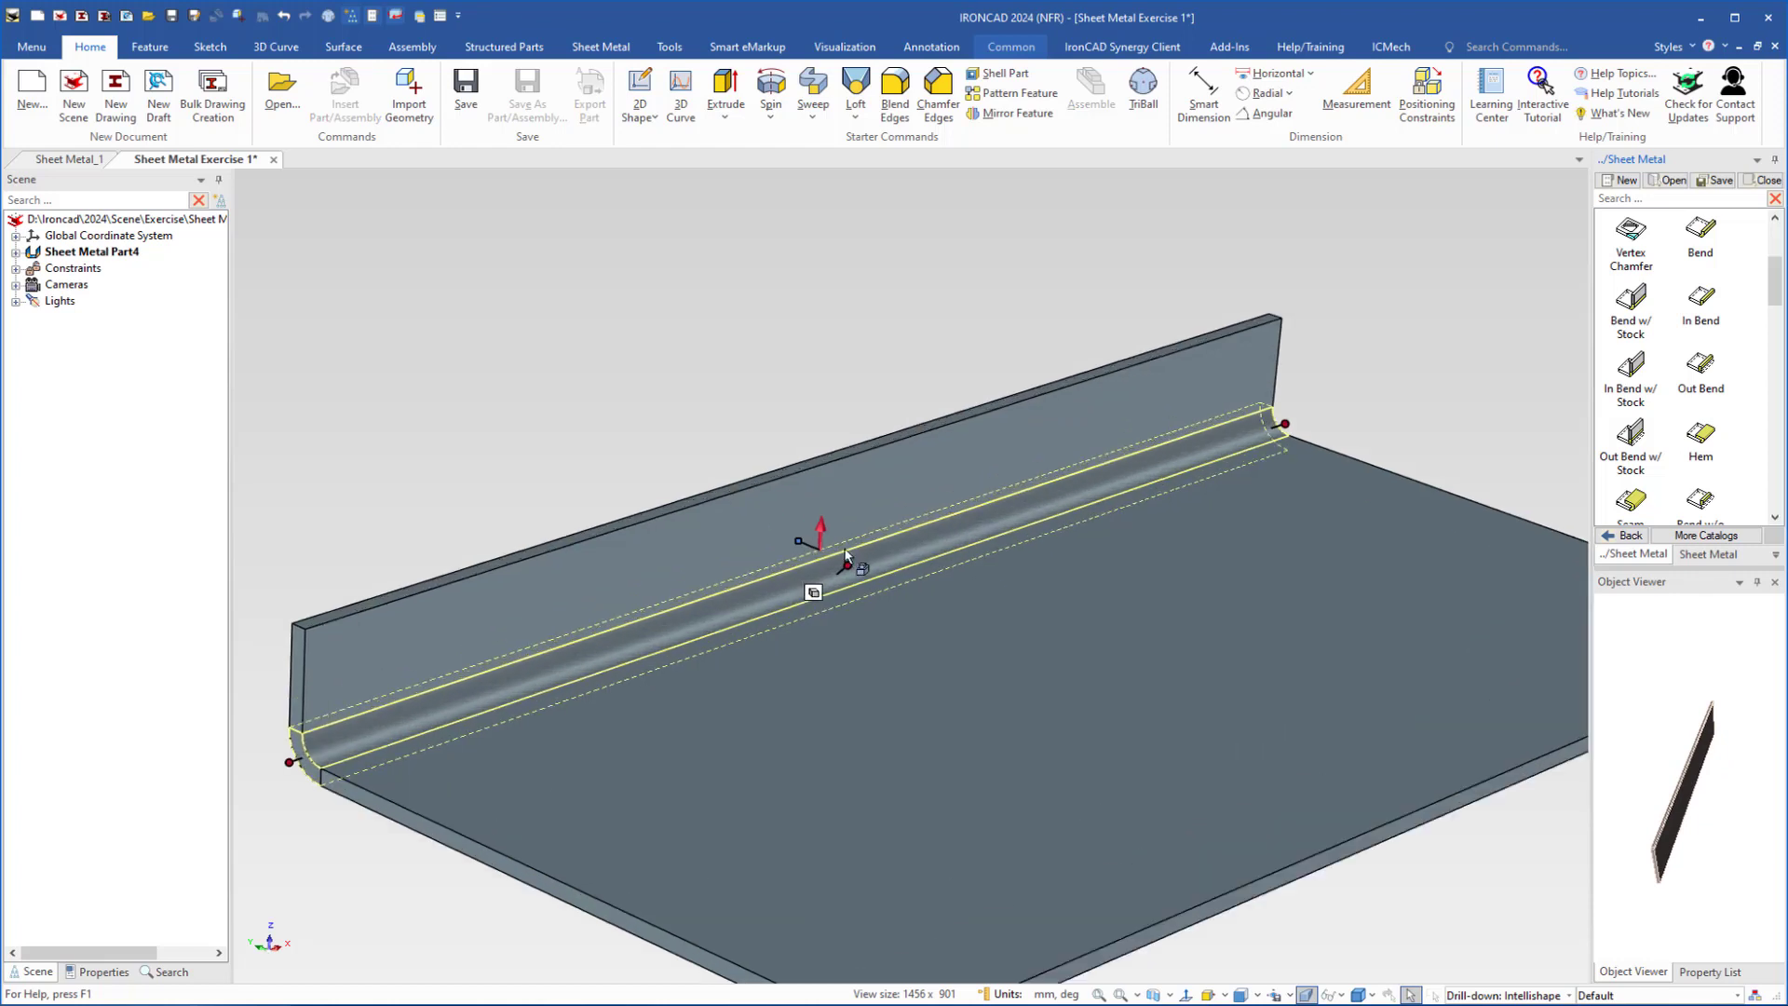
pyautogui.scroll(-1, 796, 521)
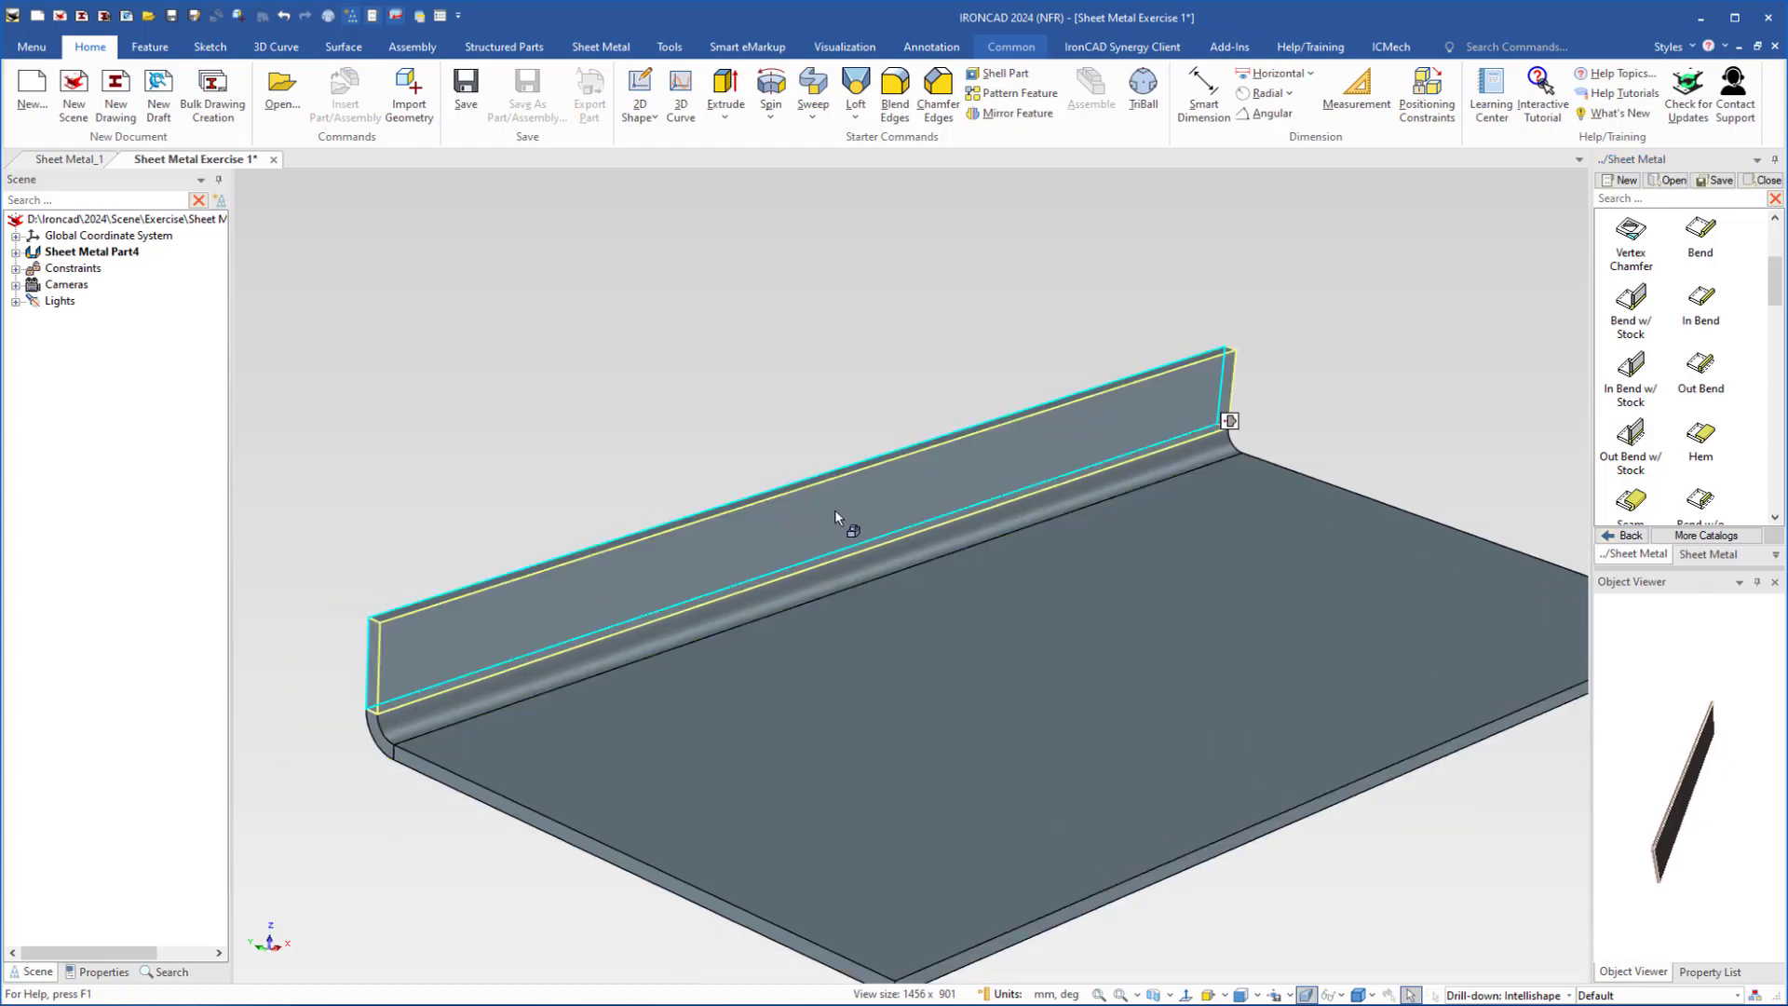
# - Set the back flange's top edge to a distance of 15 mm from the plate's upper face
pyautogui.click(834, 476)
pyautogui.click(847, 456)
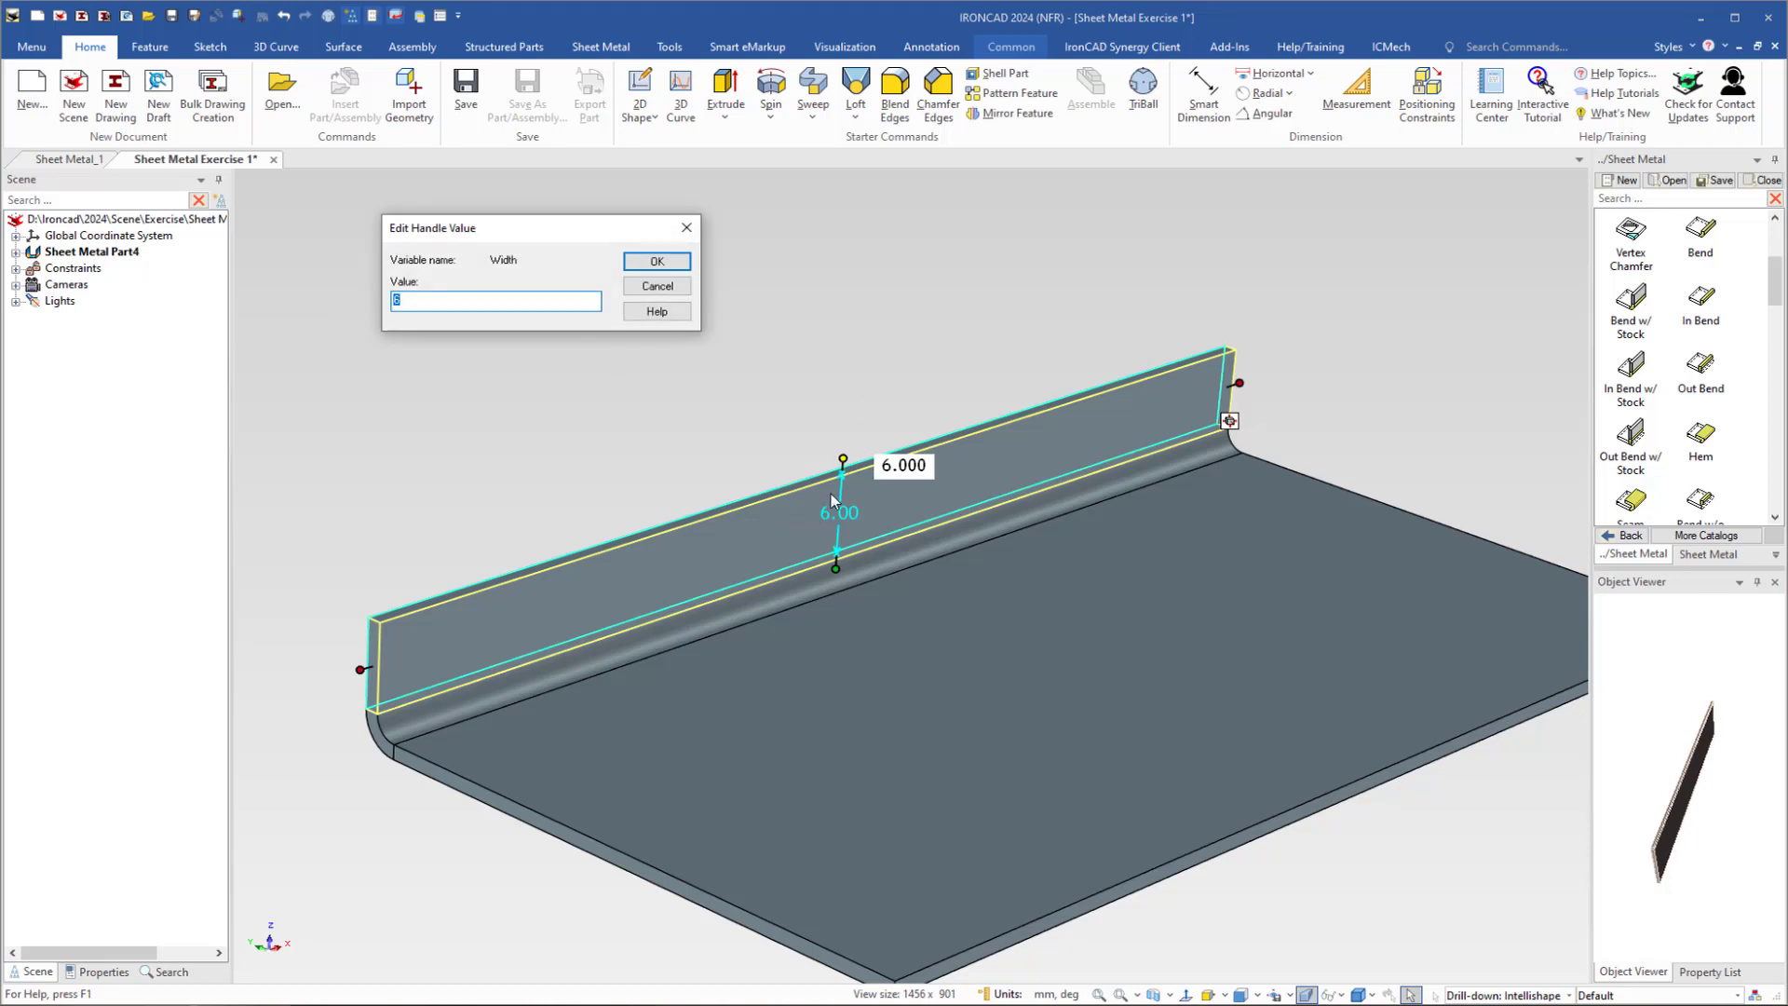
pyautogui.click(657, 287)
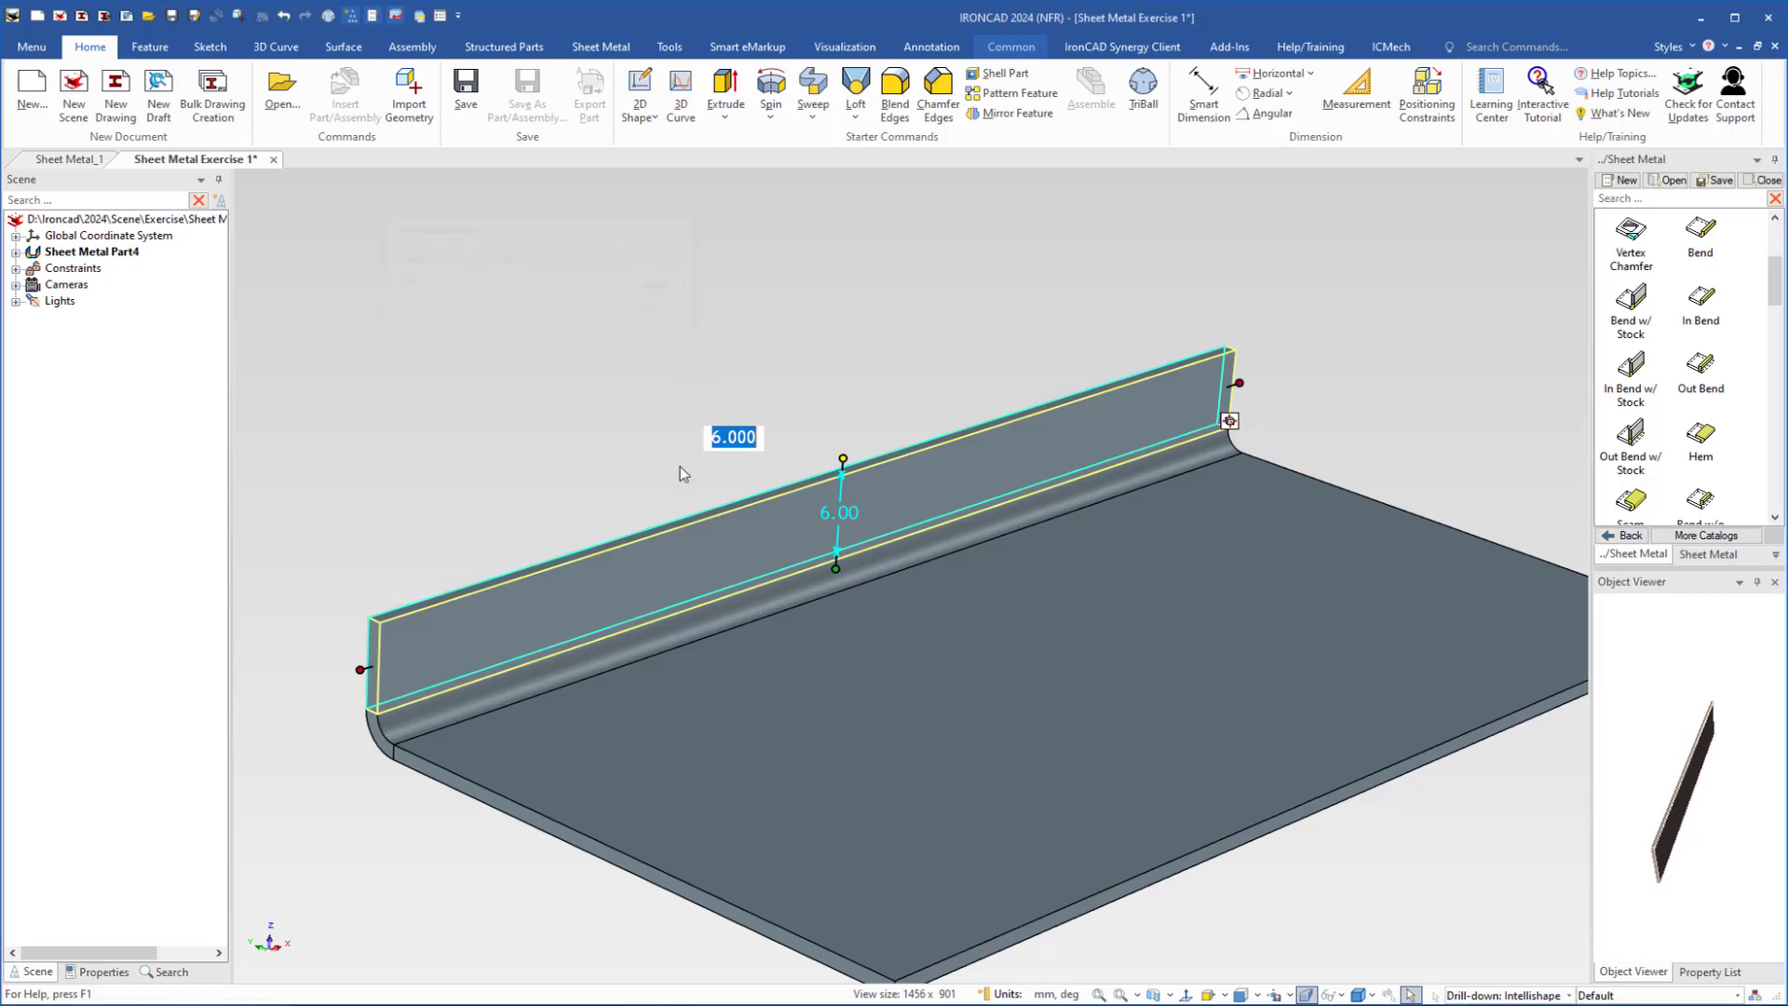
pyautogui.rightClick(843, 460)
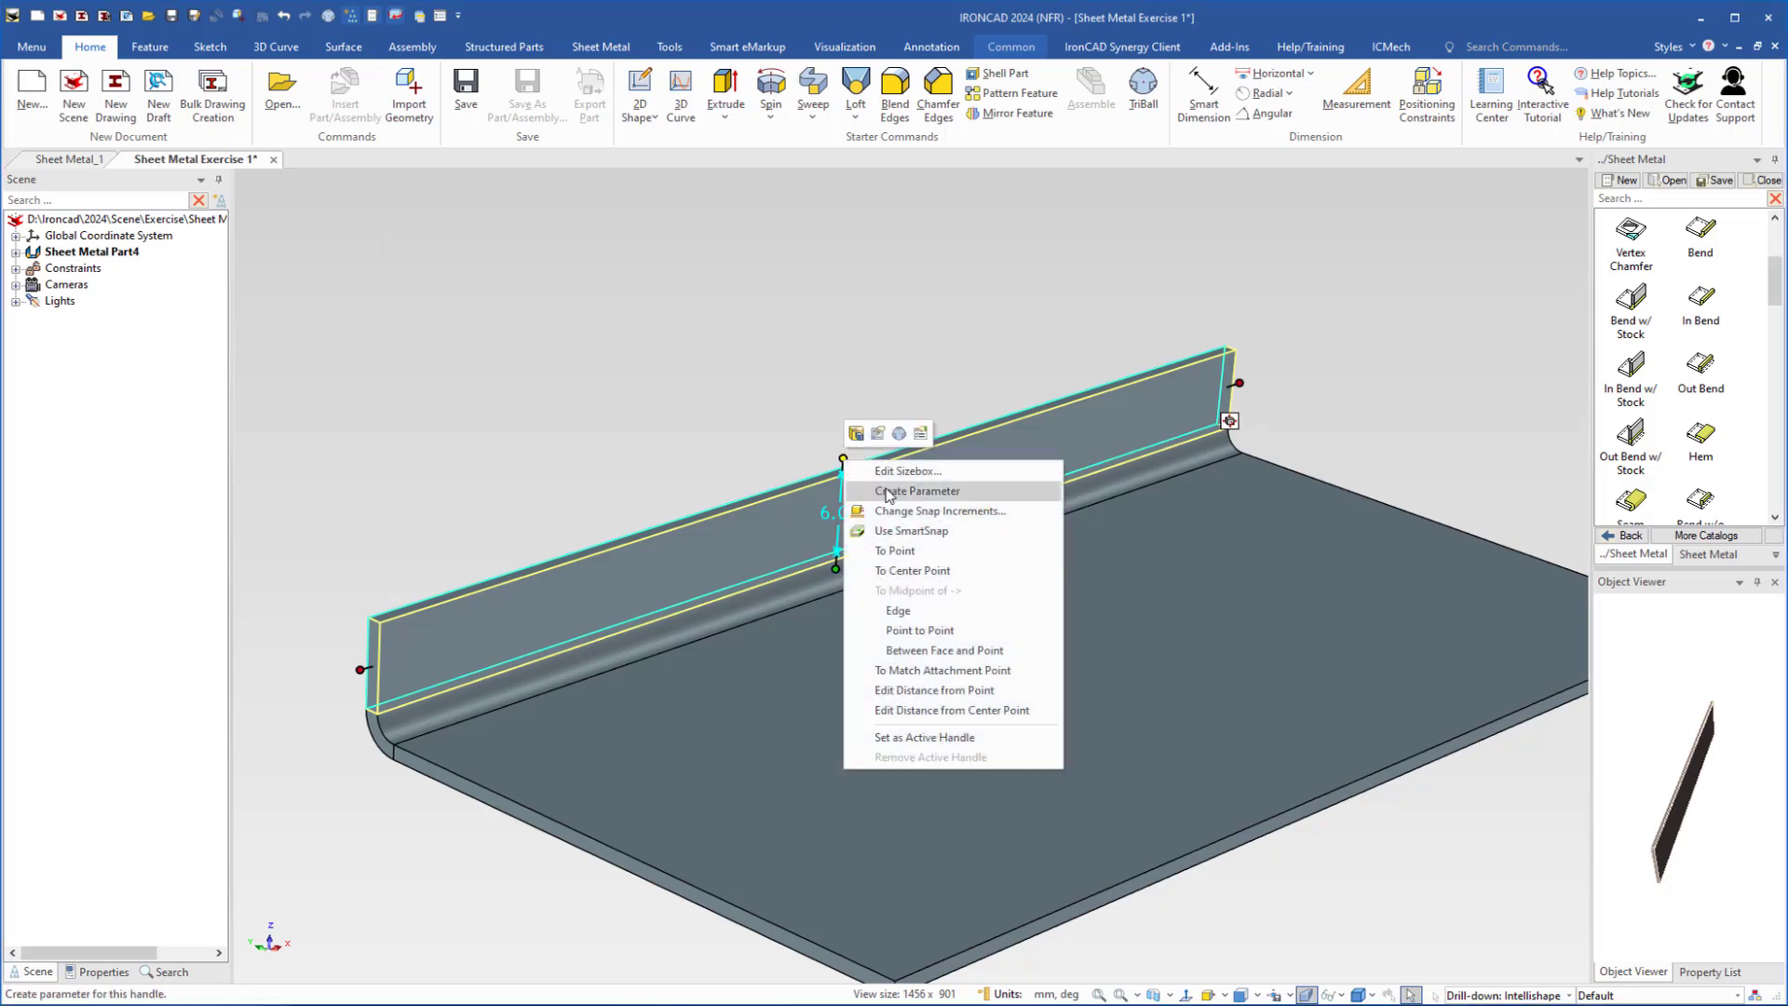
pyautogui.click(931, 690)
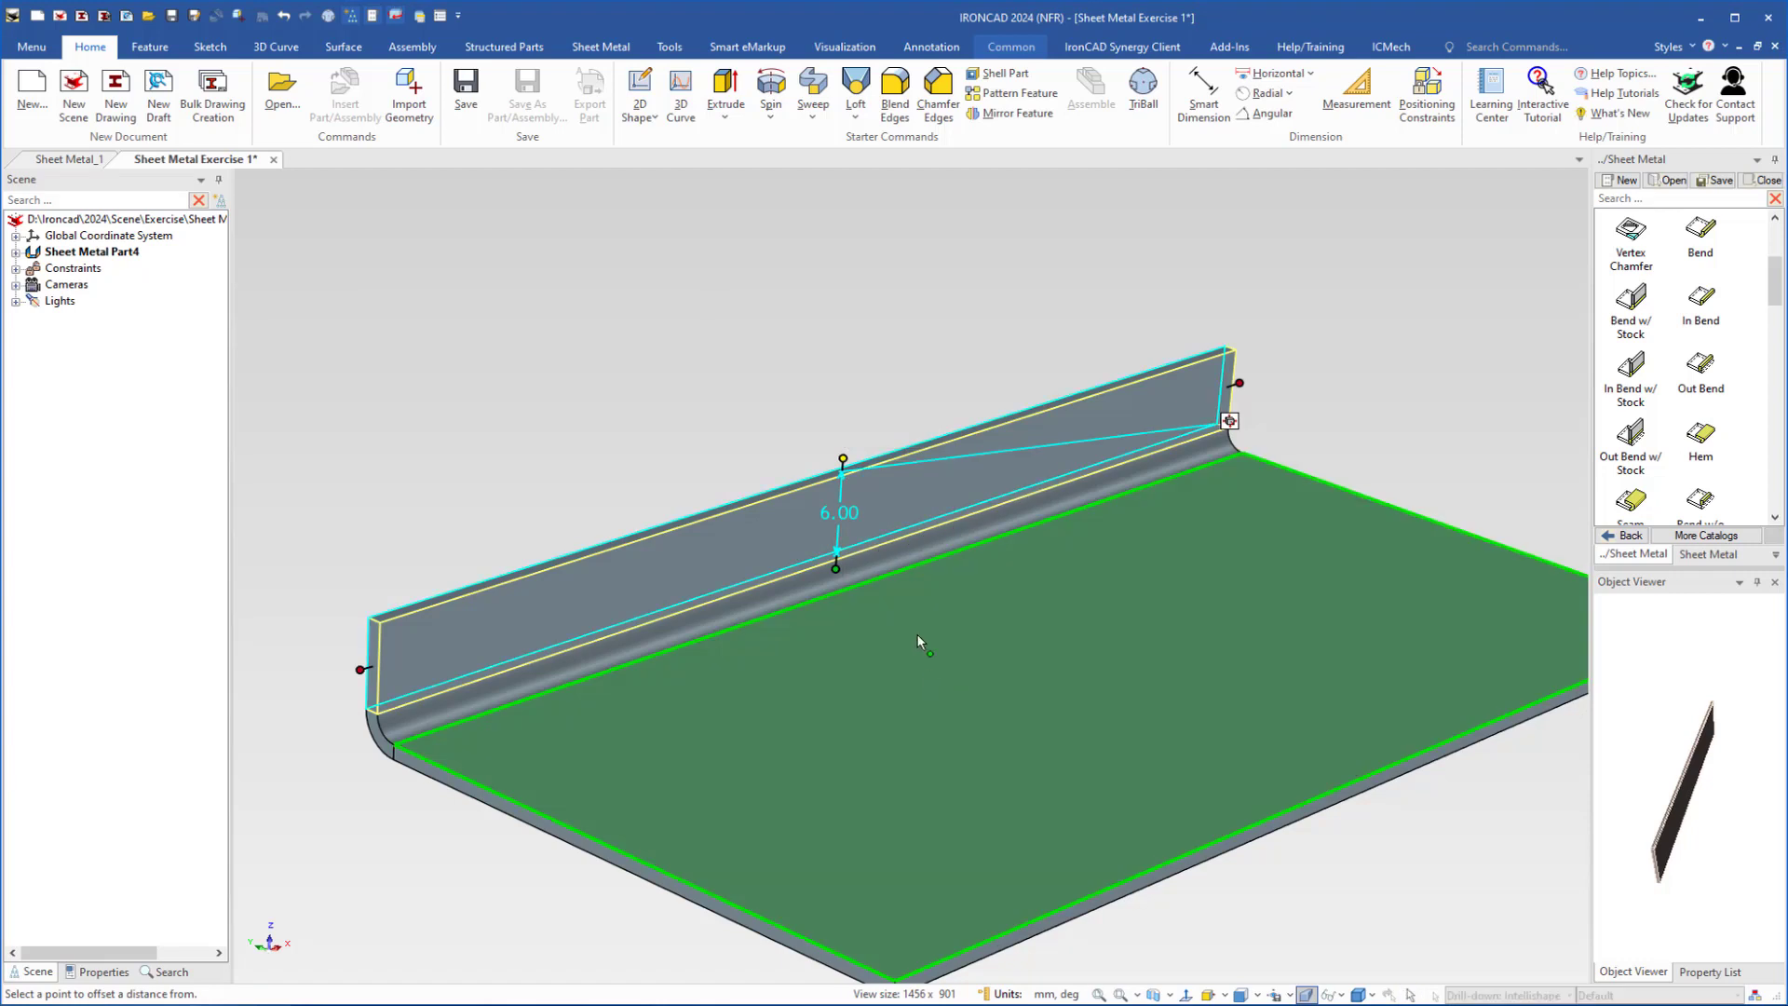
pyautogui.click(917, 637)
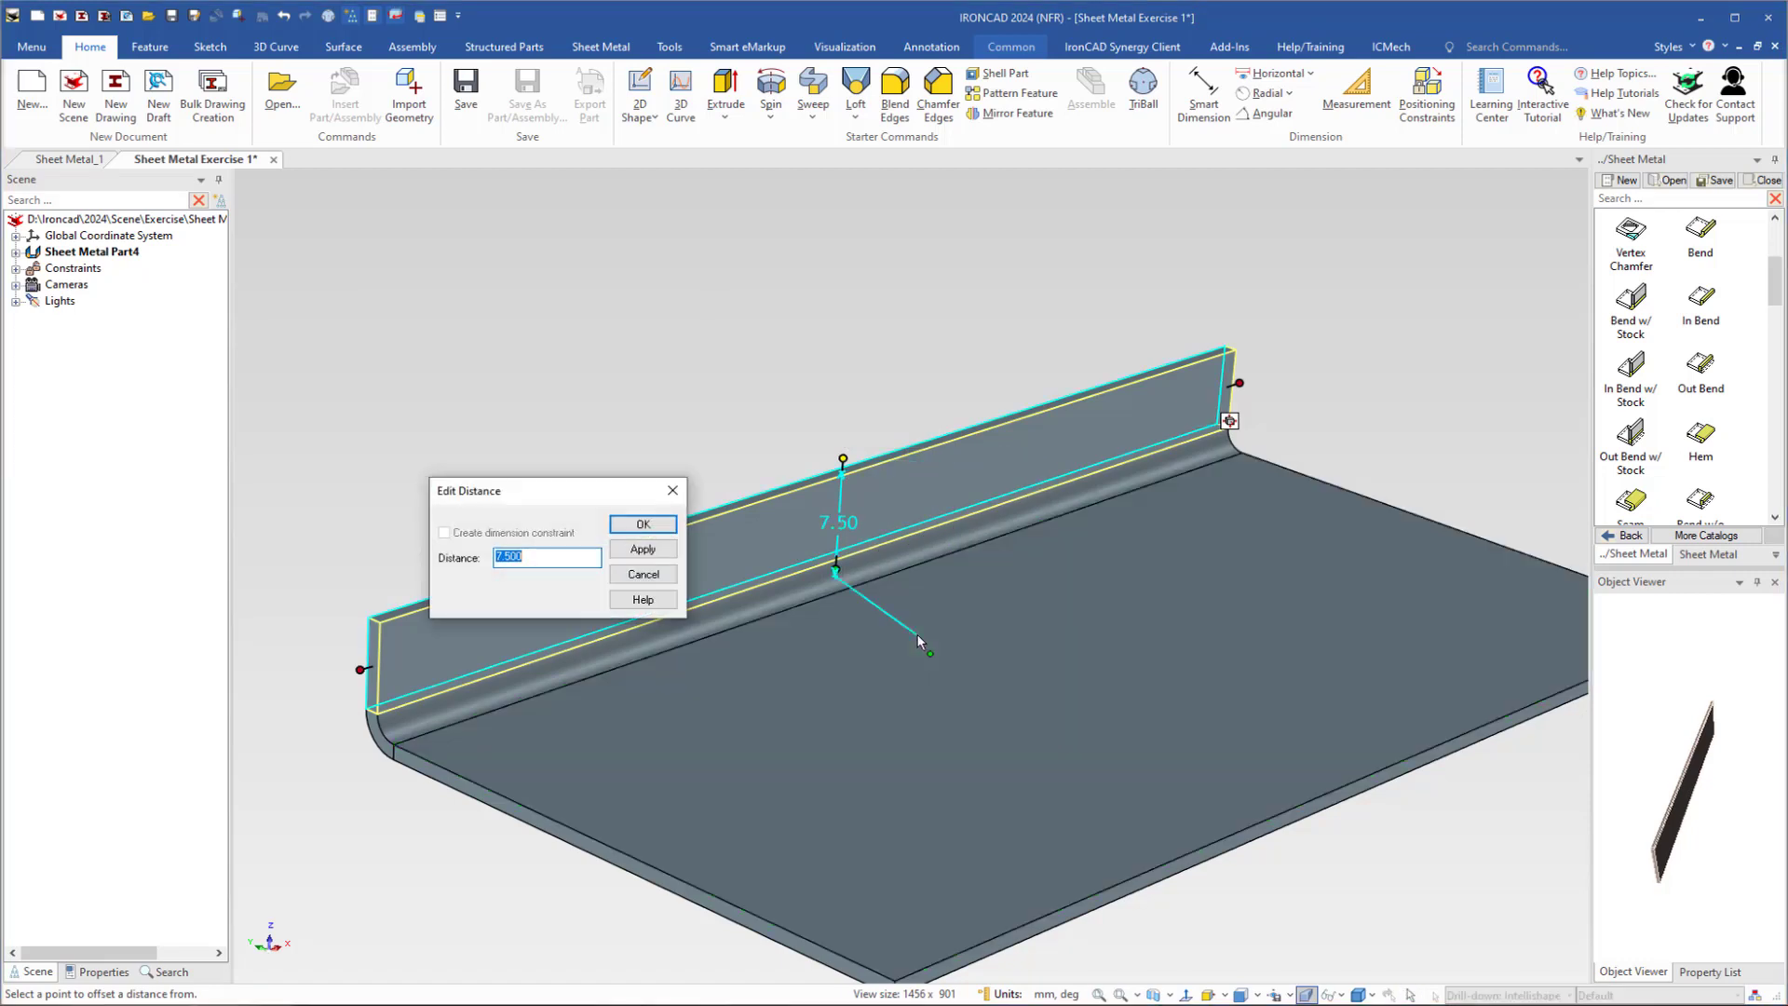
pyautogui.write('15')
pyautogui.press('Return')
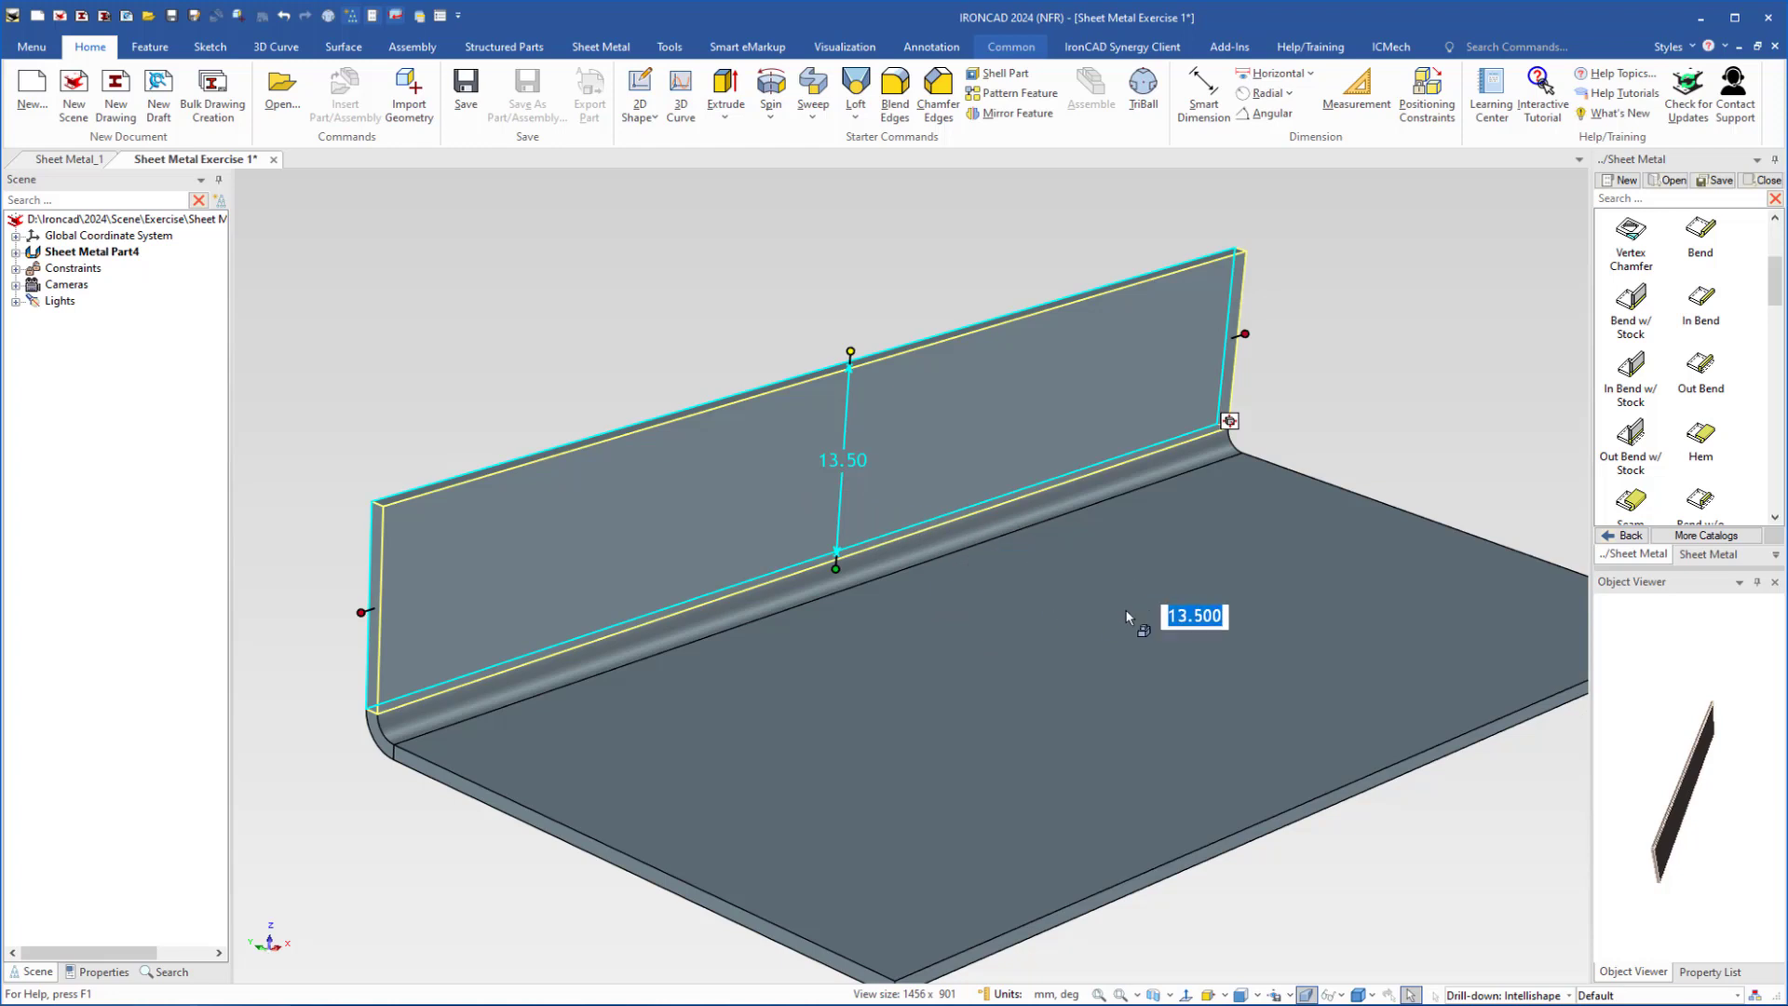
# - Add a Bend along the plate's short edge adjoining the back flange and set its bend stock length to 18 mm
pyautogui.keyDown('shift'); pyautogui.moveTo(1095, 621); pyautogui.dragTo(782, 631, button='middle'); pyautogui.keyUp('shift')
pyautogui.click(1327, 440)
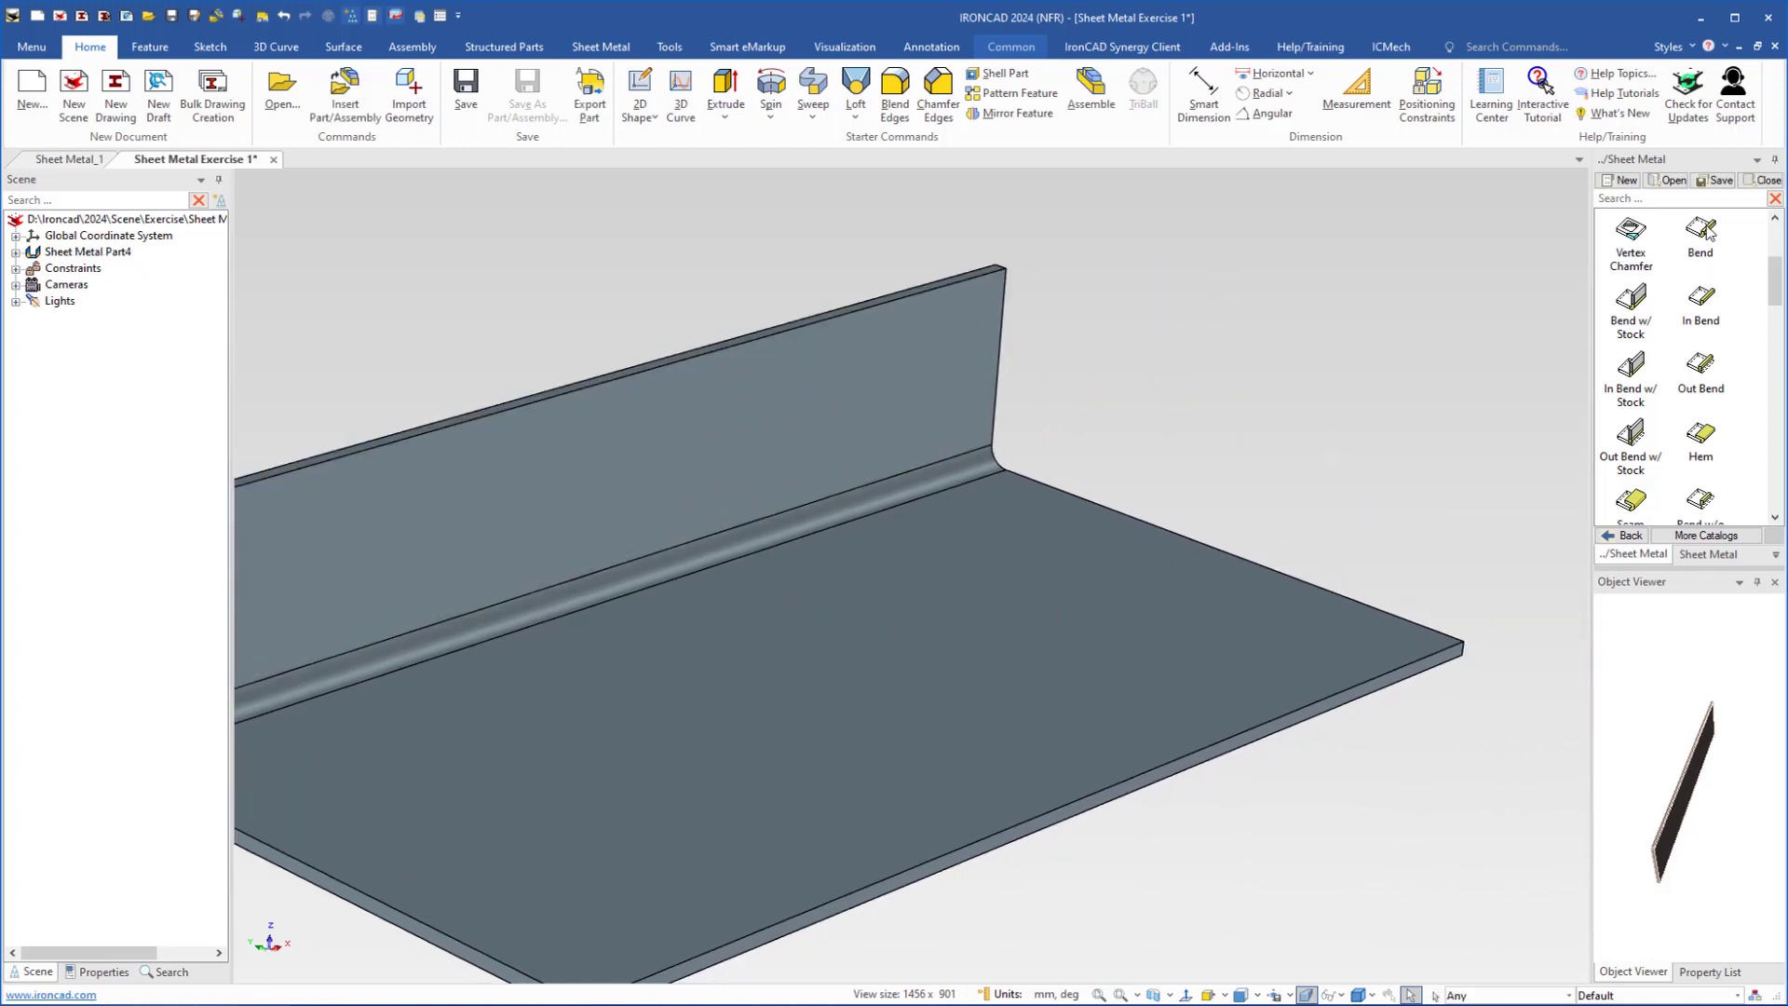
pyautogui.moveTo(1704, 231); pyautogui.dragTo(1186, 563)
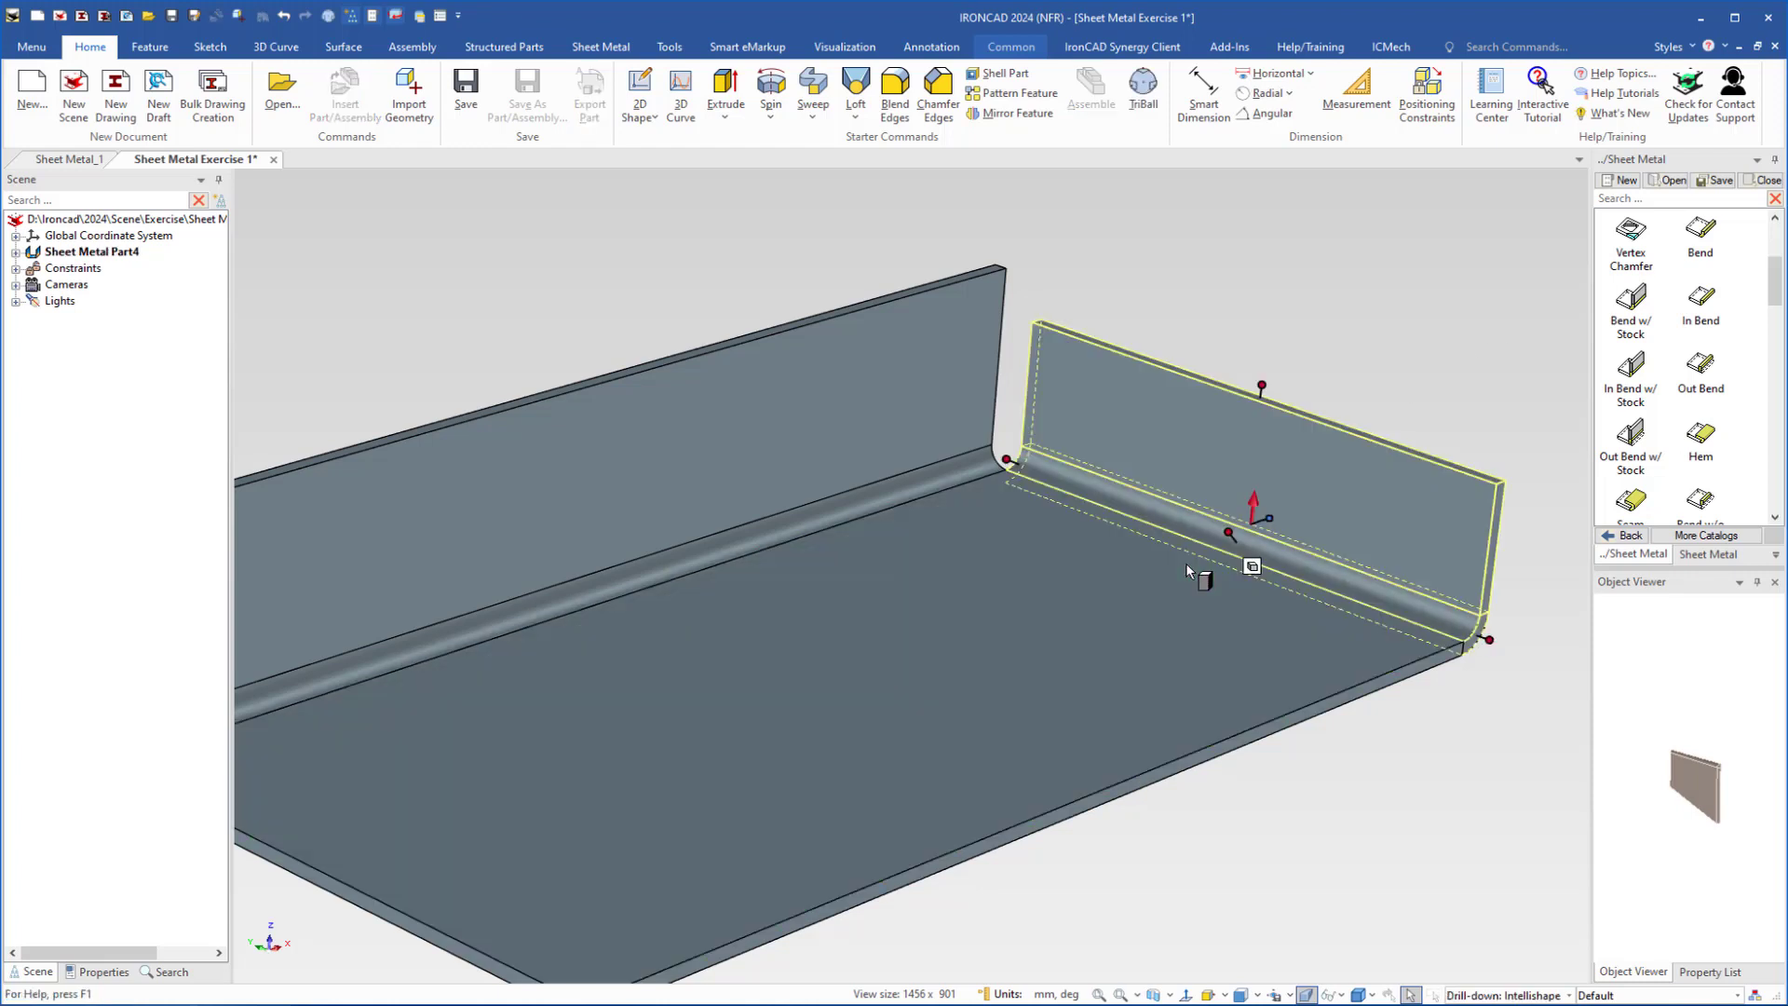
pyautogui.doubleClick(1261, 385)
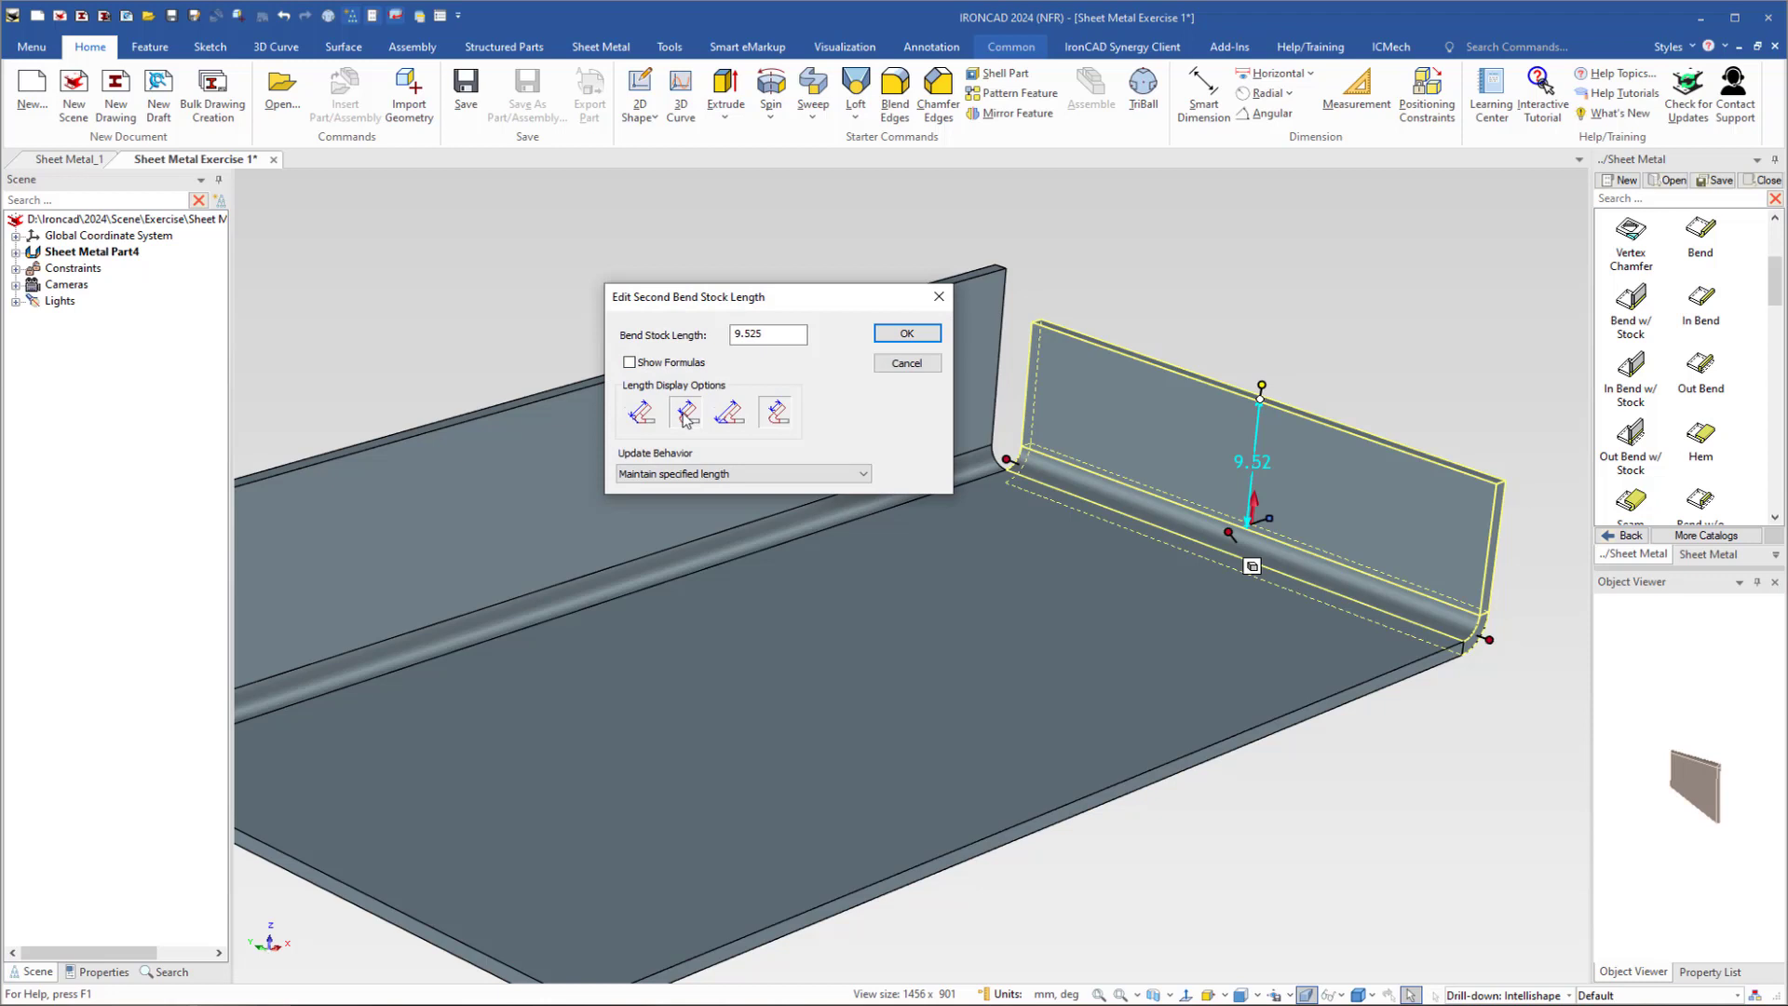
pyautogui.moveTo(769, 336); pyautogui.dragTo(732, 332)
pyautogui.write('18')
pyautogui.press('Return')
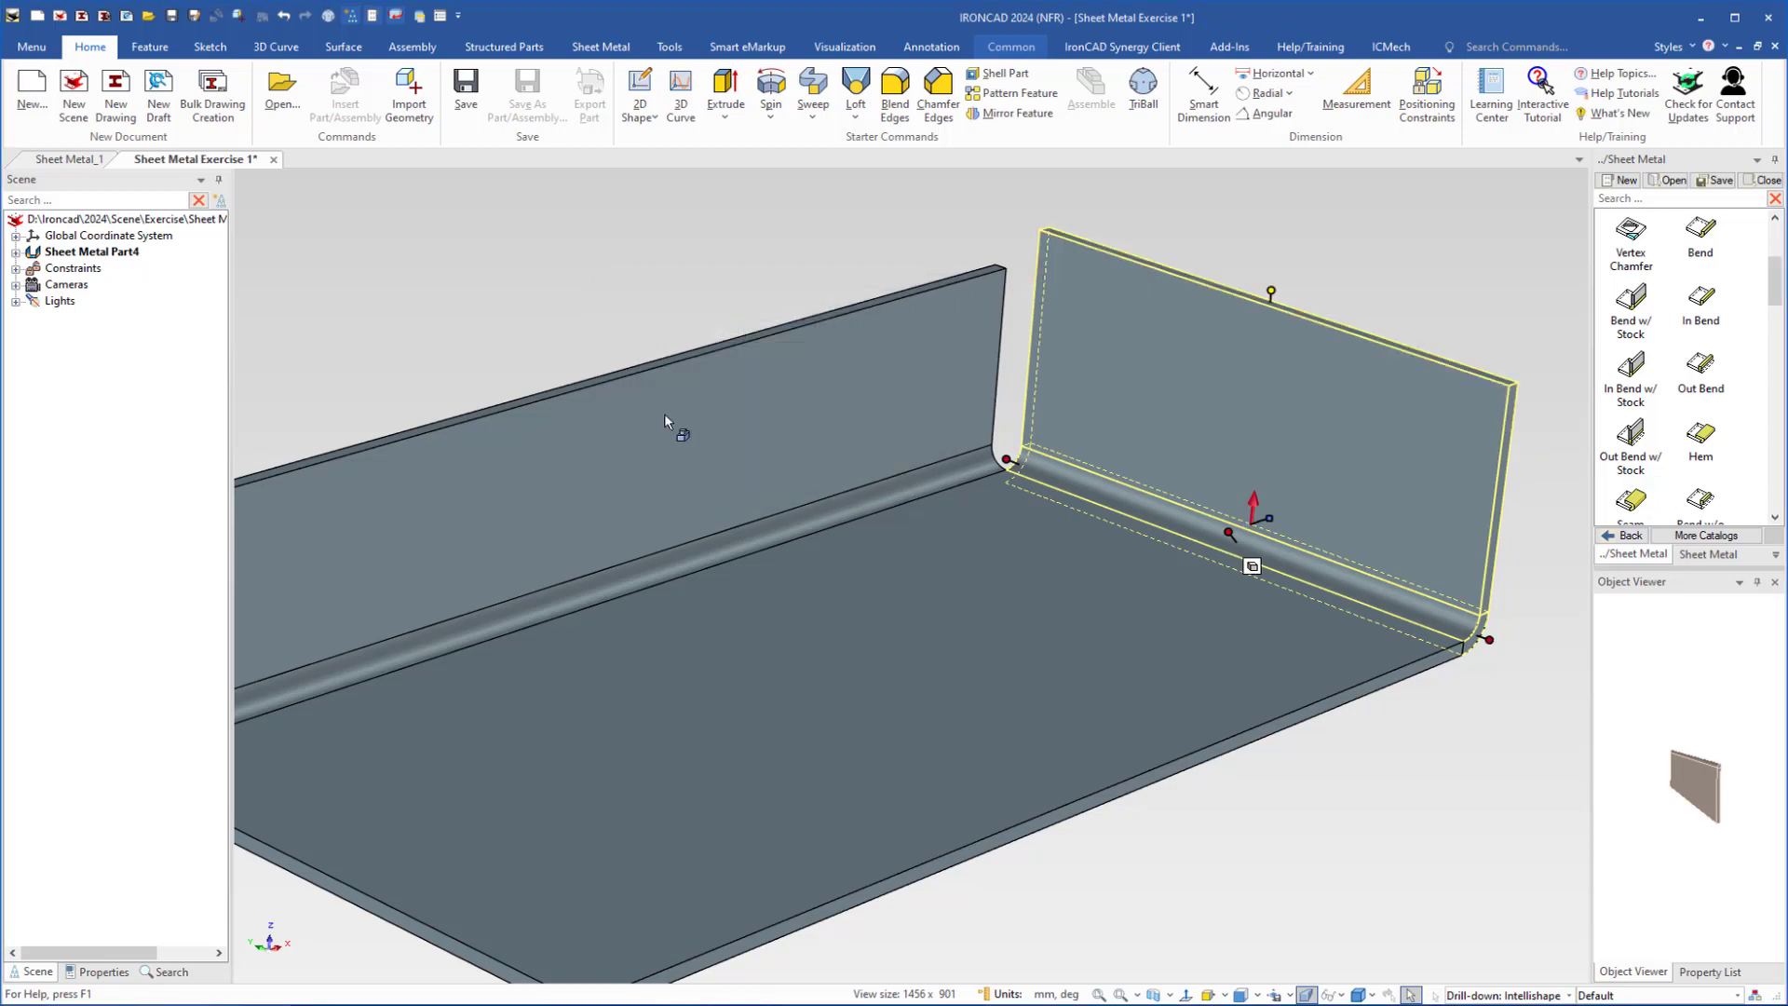
# - Open the cross-section sketch of the back flange's stock for editing
pyautogui.keyDown('shift'); pyautogui.moveTo(658, 469); pyautogui.dragTo(875, 434, button='middle'); pyautogui.keyUp('shift')
pyautogui.click(769, 449)
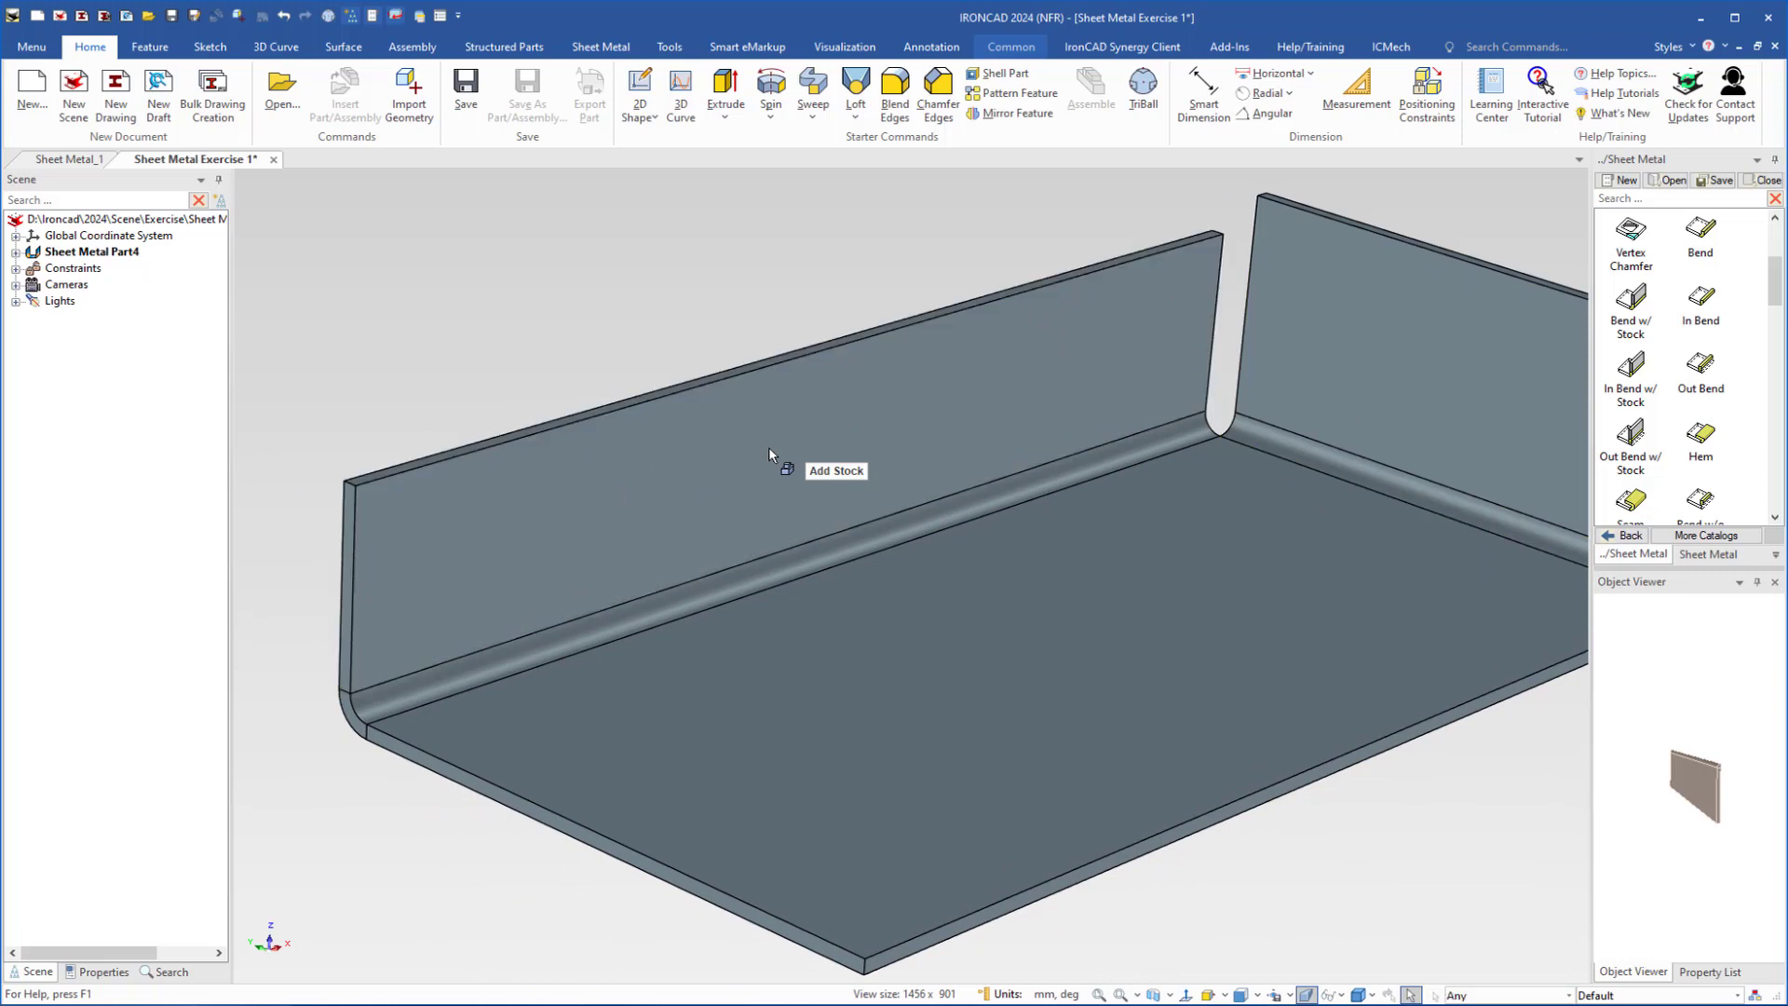
pyautogui.click(760, 445)
pyautogui.click(756, 445)
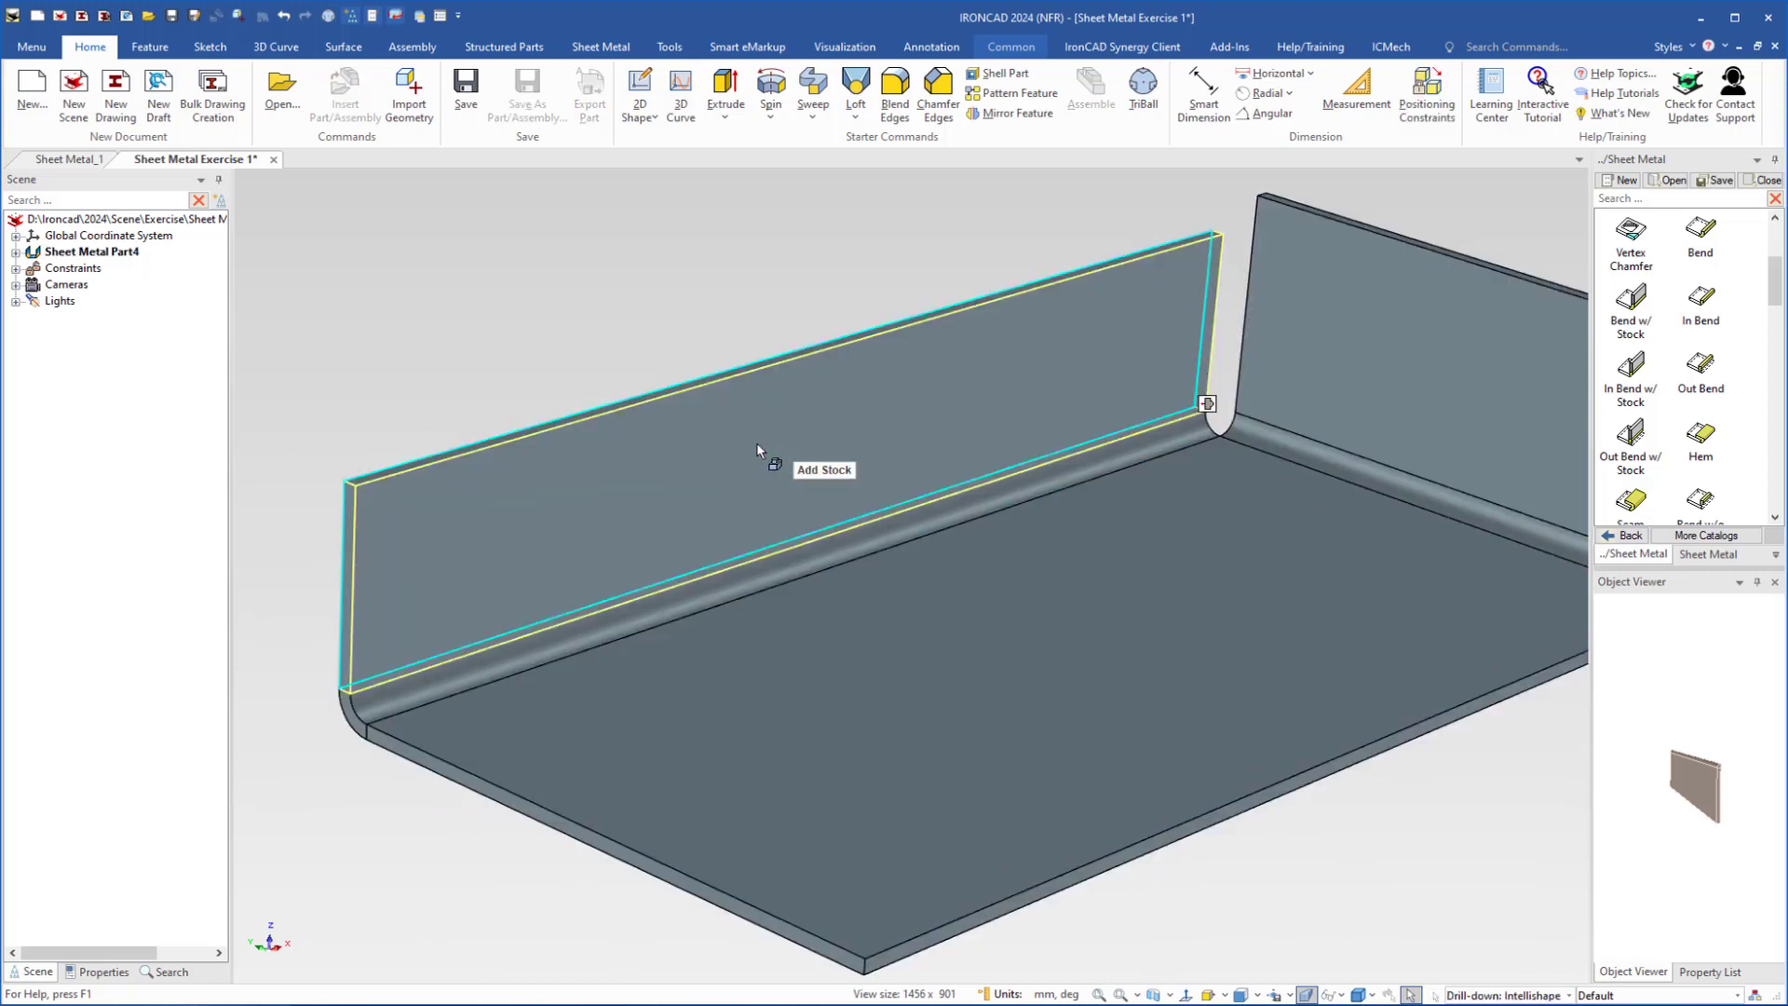
pyautogui.moveTo(745, 461); pyautogui.dragTo(716, 454, button='middle')
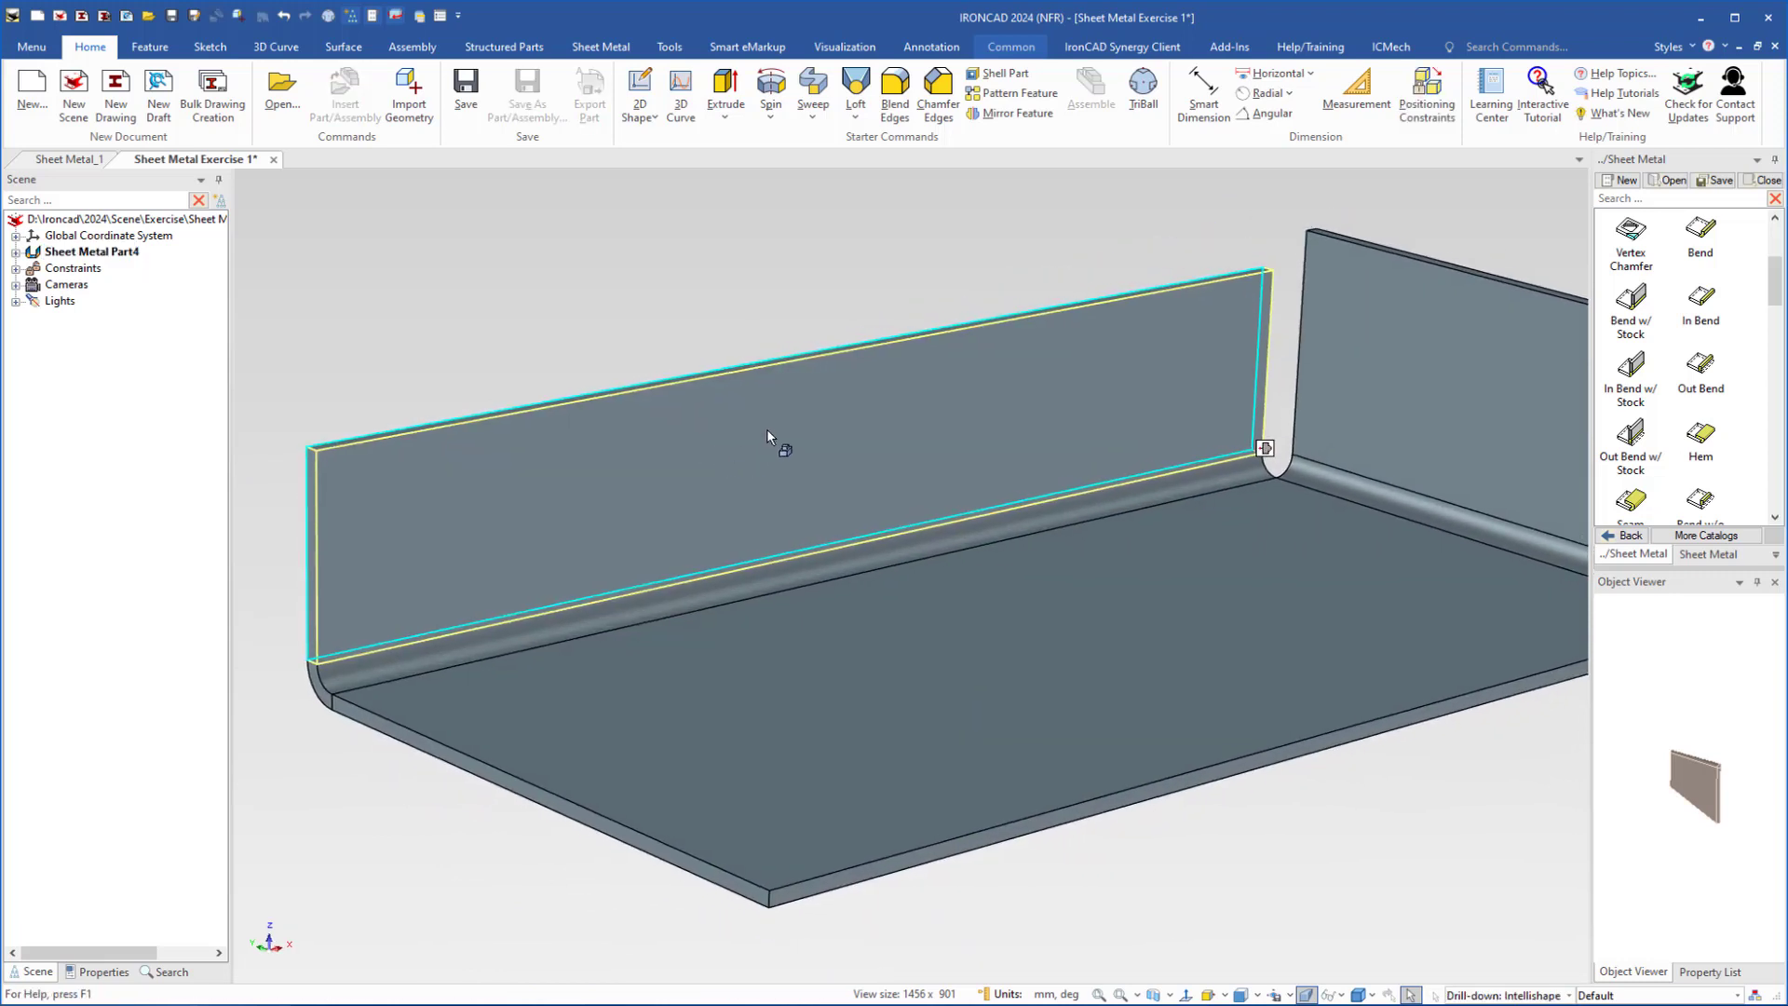
pyautogui.rightClick(767, 429)
pyautogui.click(824, 445)
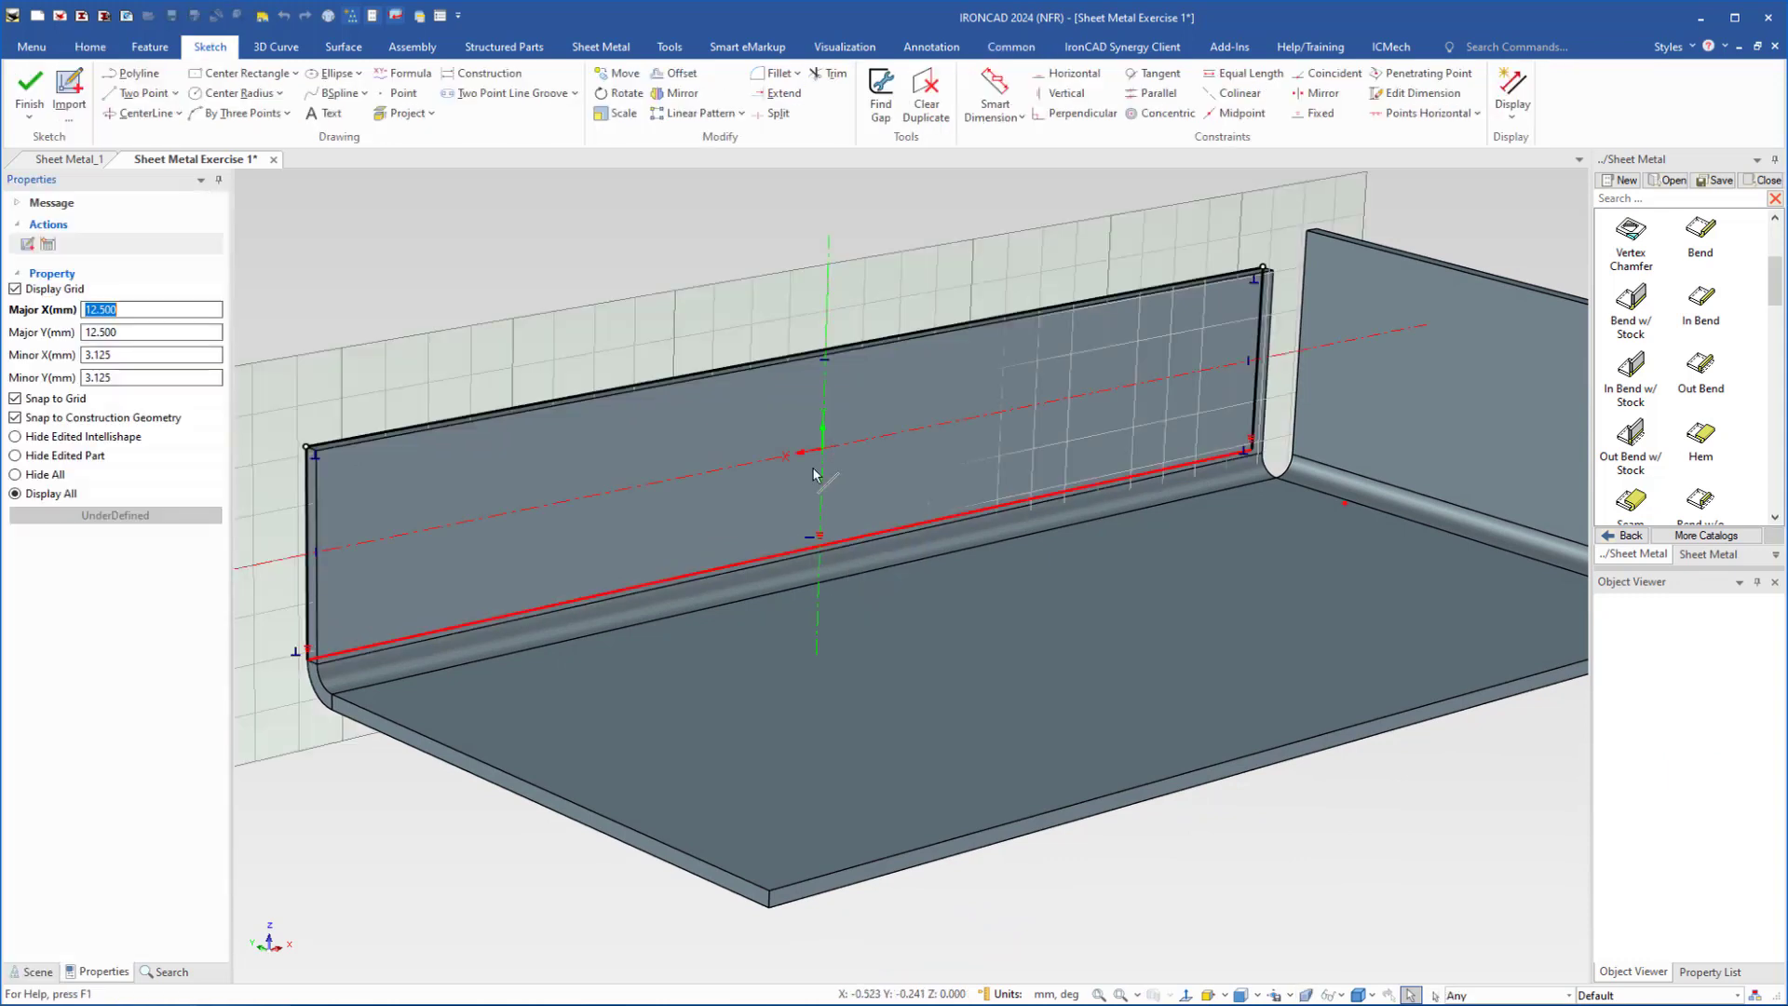
# - Draw a two-point line about 40 mm long sloping from the back flange's top edge down toward its free left end
pyautogui.scroll(3, 653, 570)
pyautogui.moveTo(654, 571); pyautogui.dragTo(669, 545, button='middle')
pyautogui.scroll(-2, 717, 524)
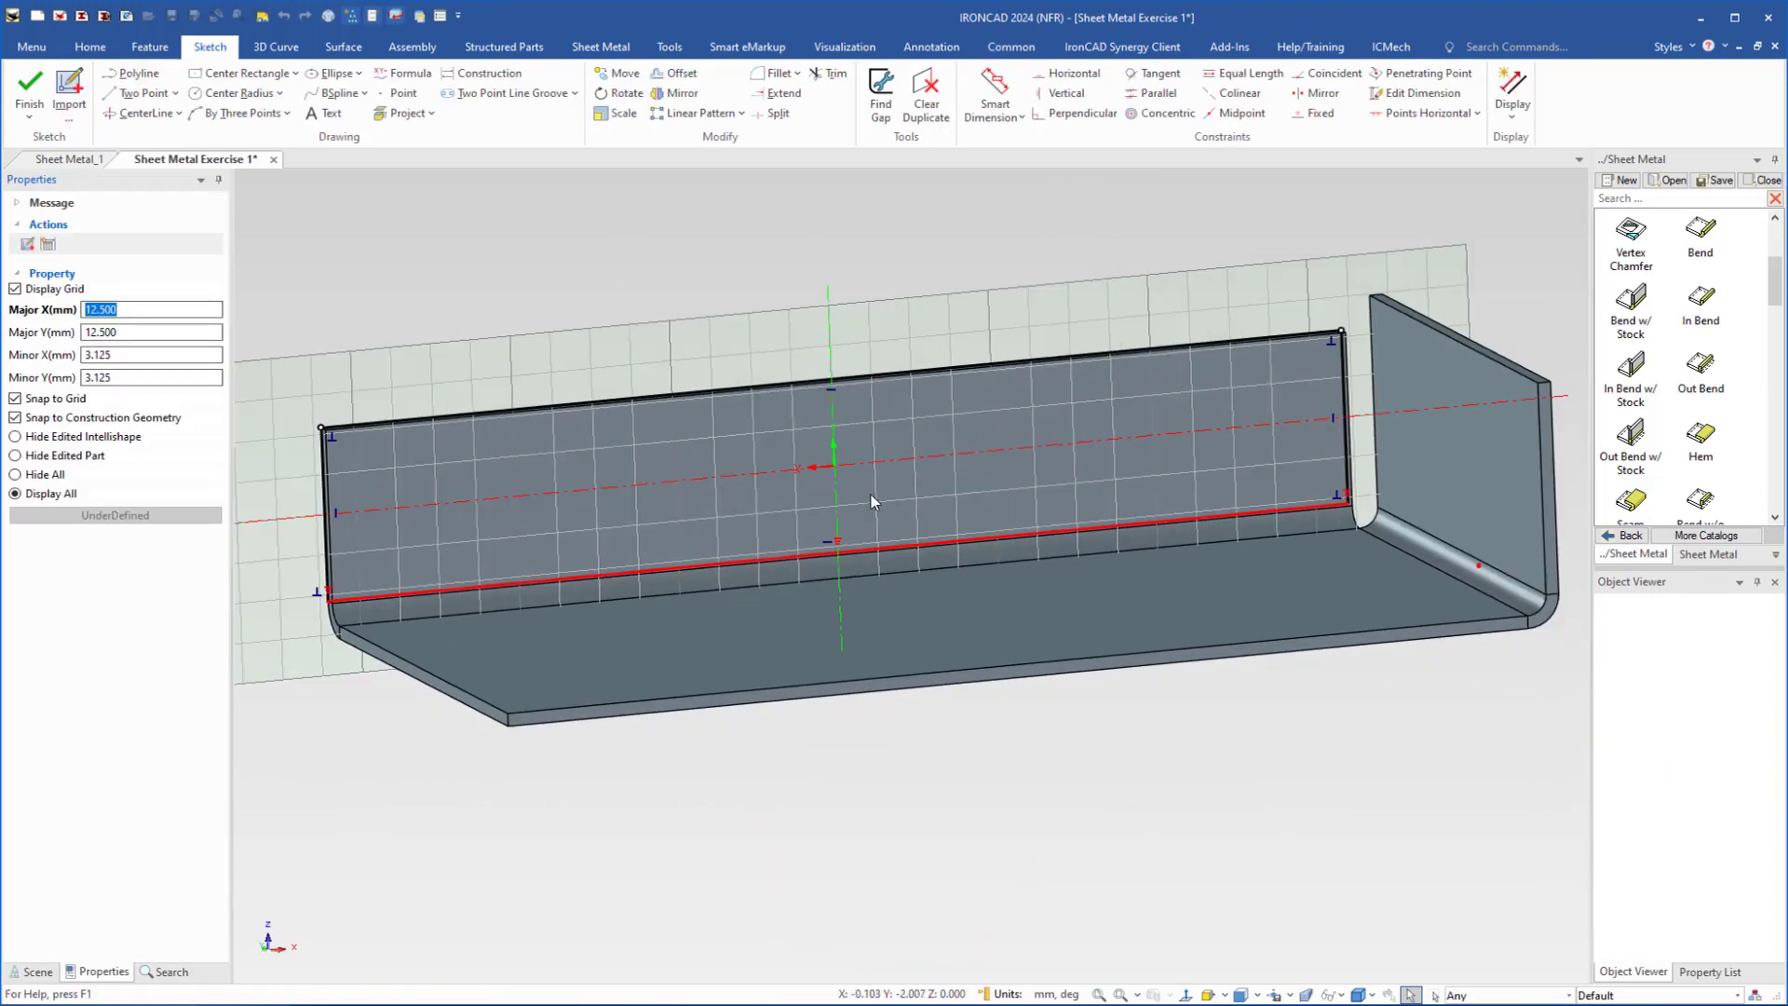
pyautogui.keyDown('shift'); pyautogui.moveTo(879, 494); pyautogui.dragTo(899, 503, button='middle'); pyautogui.keyUp('shift')
pyautogui.rightClick(779, 493)
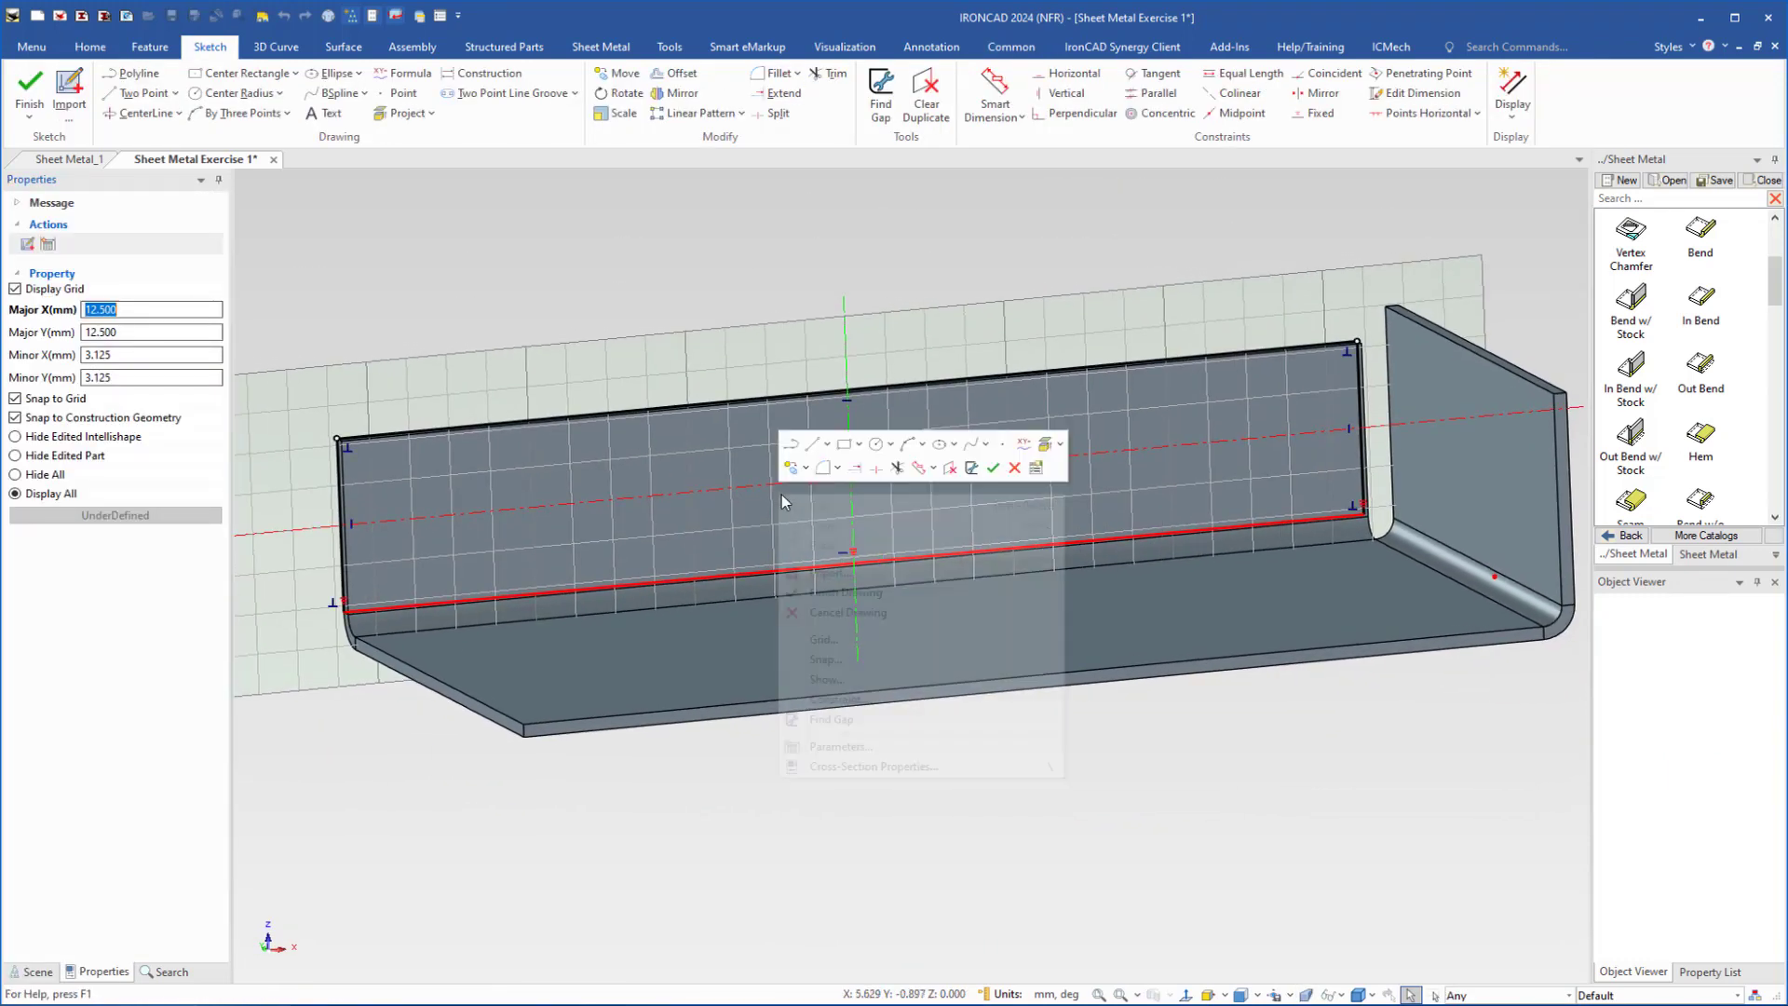
pyautogui.click(813, 451)
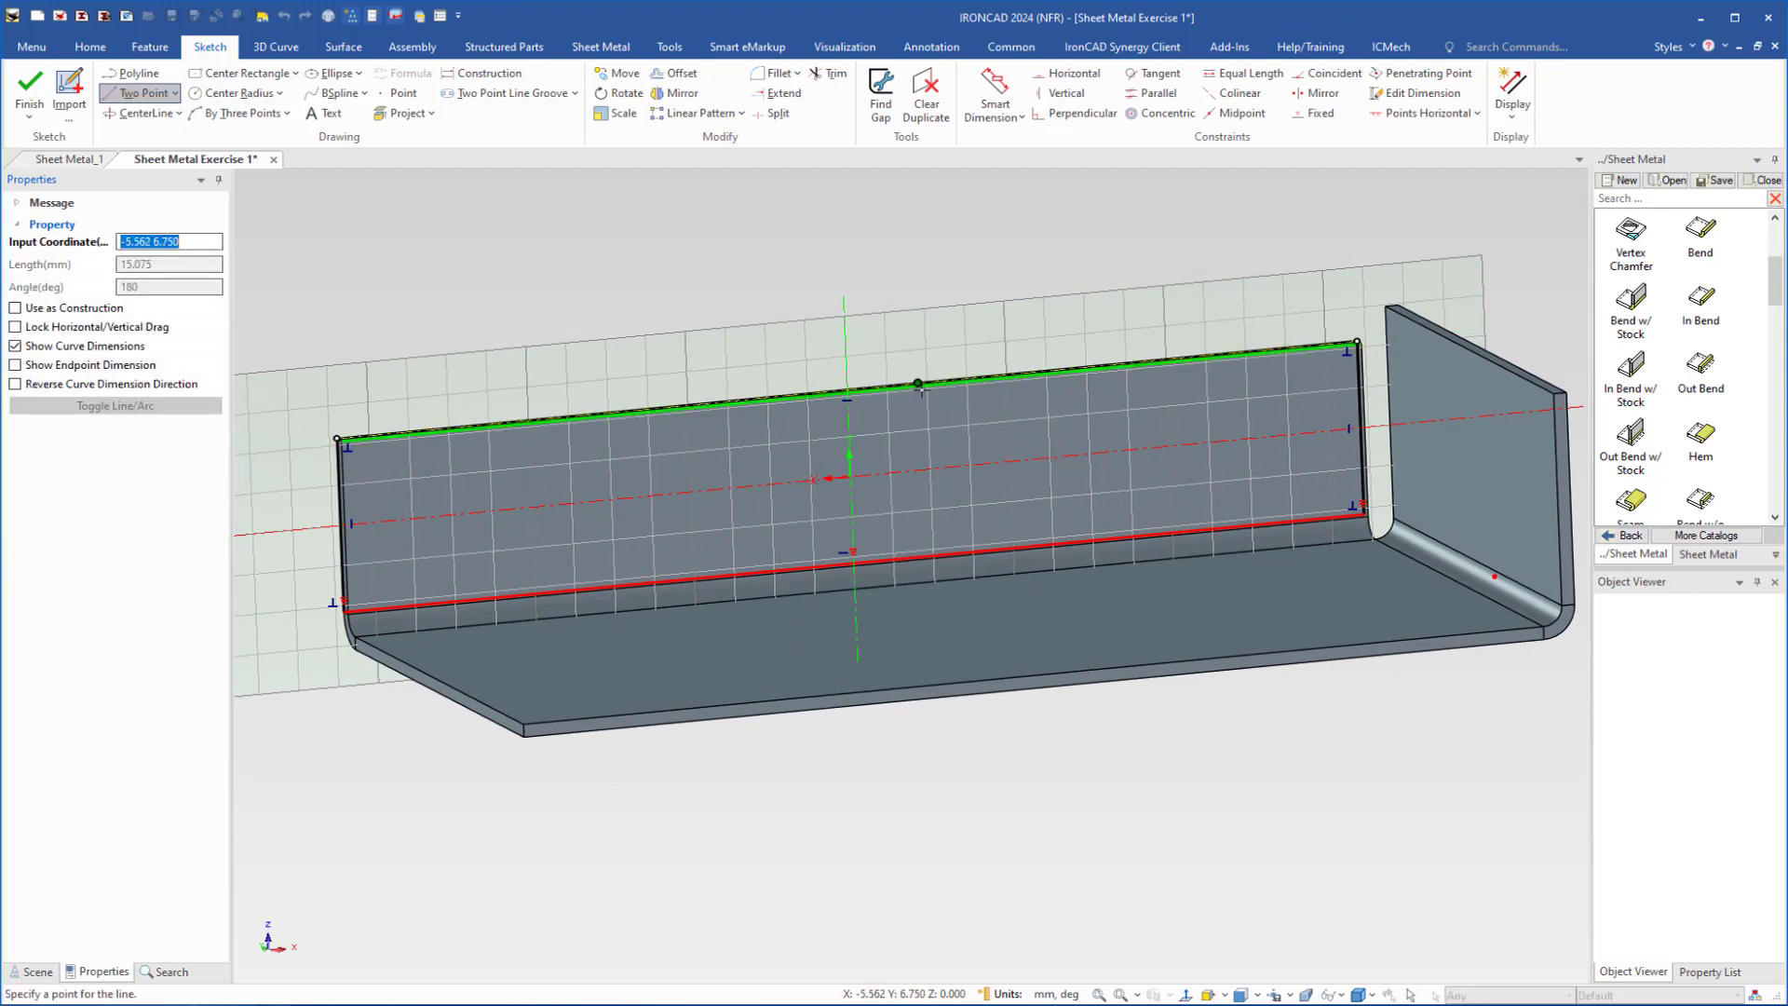
pyautogui.click(918, 384)
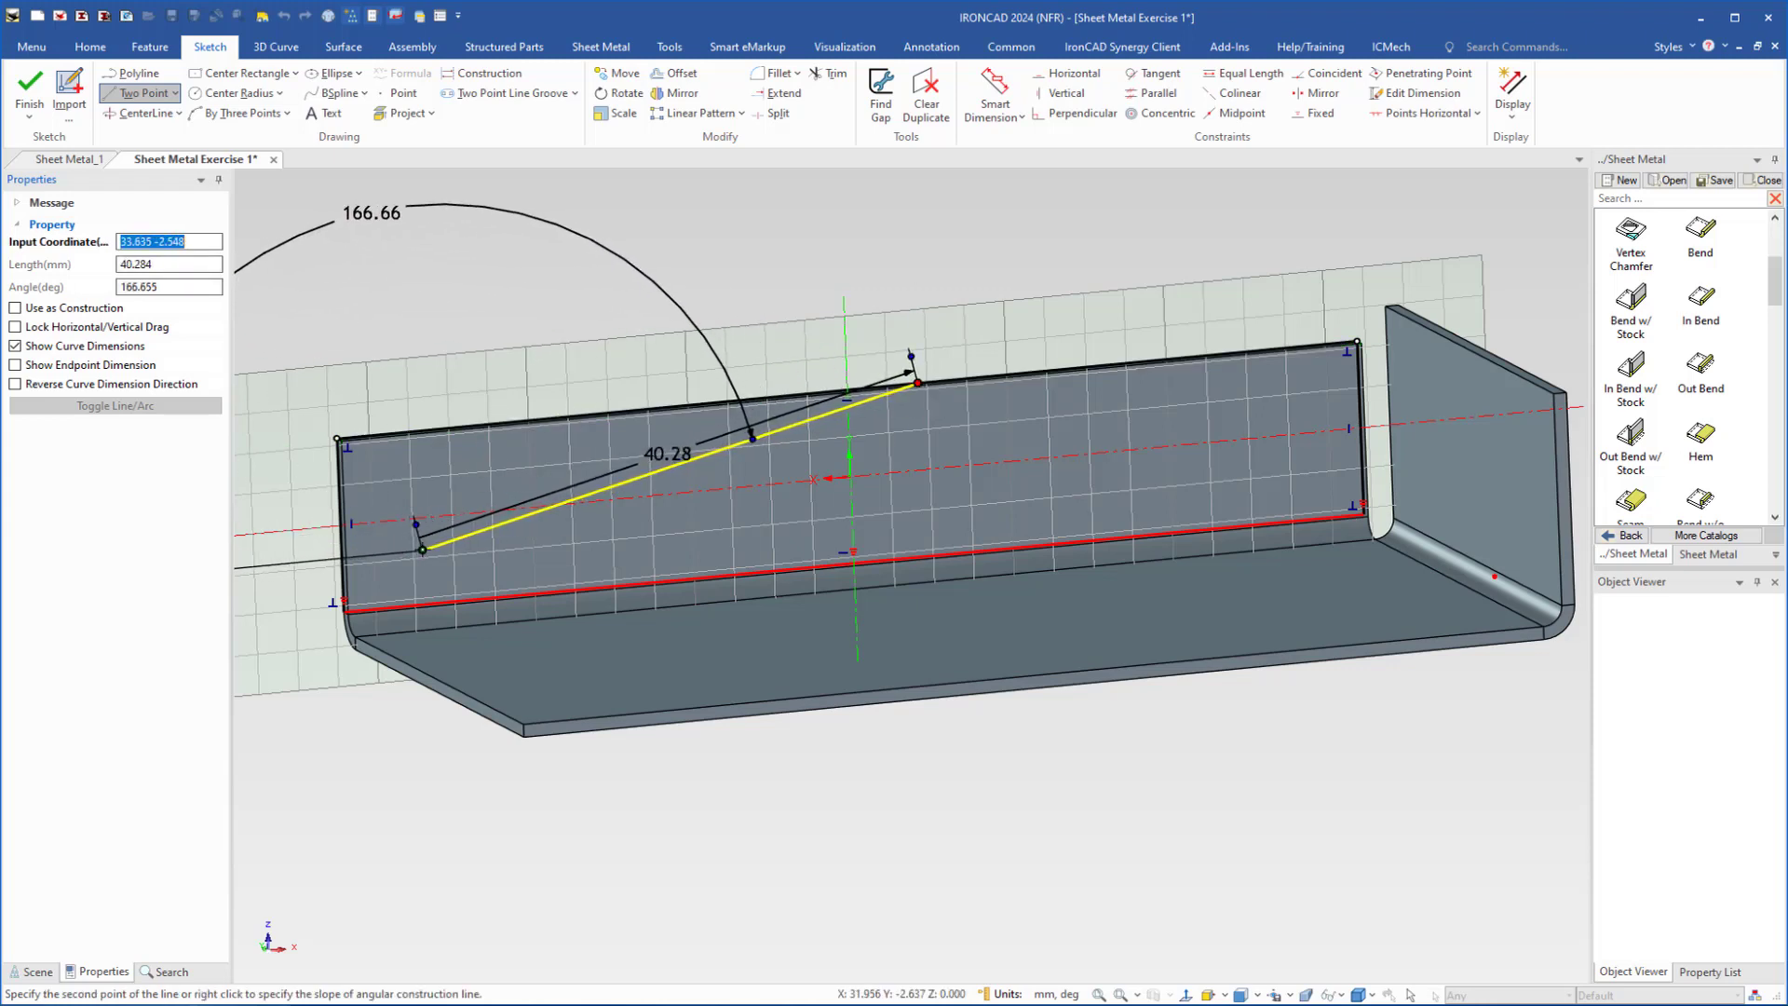
pyautogui.click(422, 550)
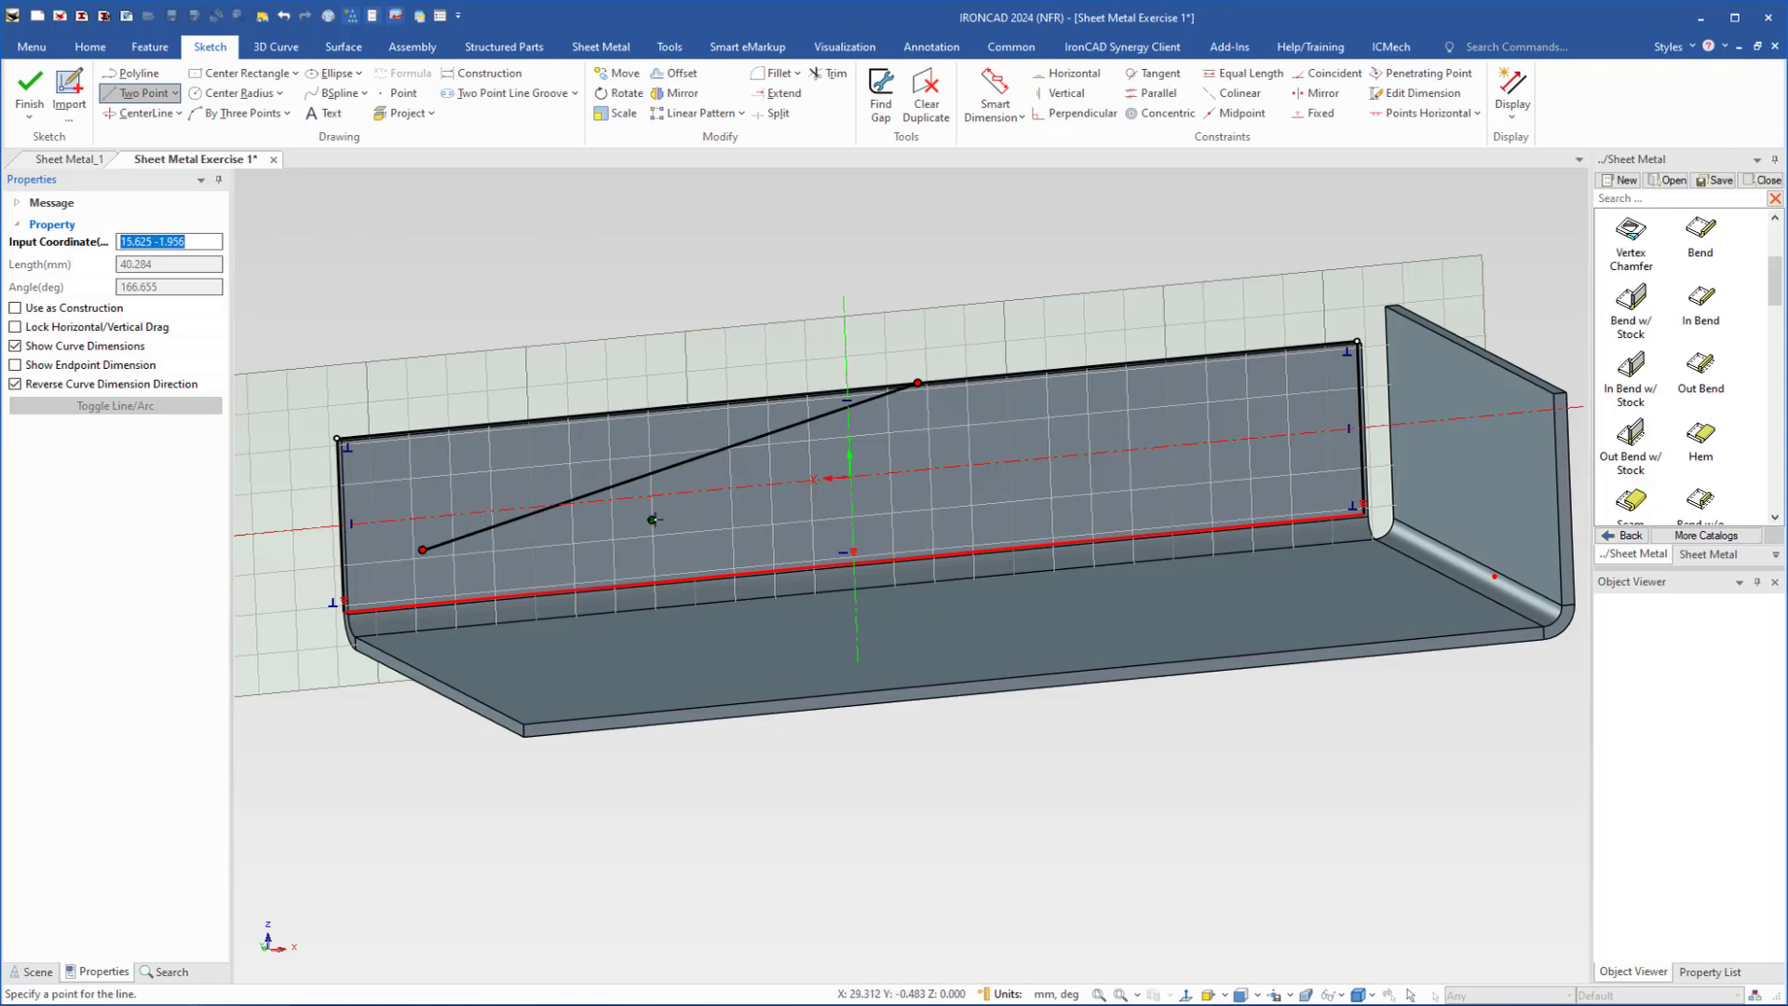
pyautogui.press('Escape')
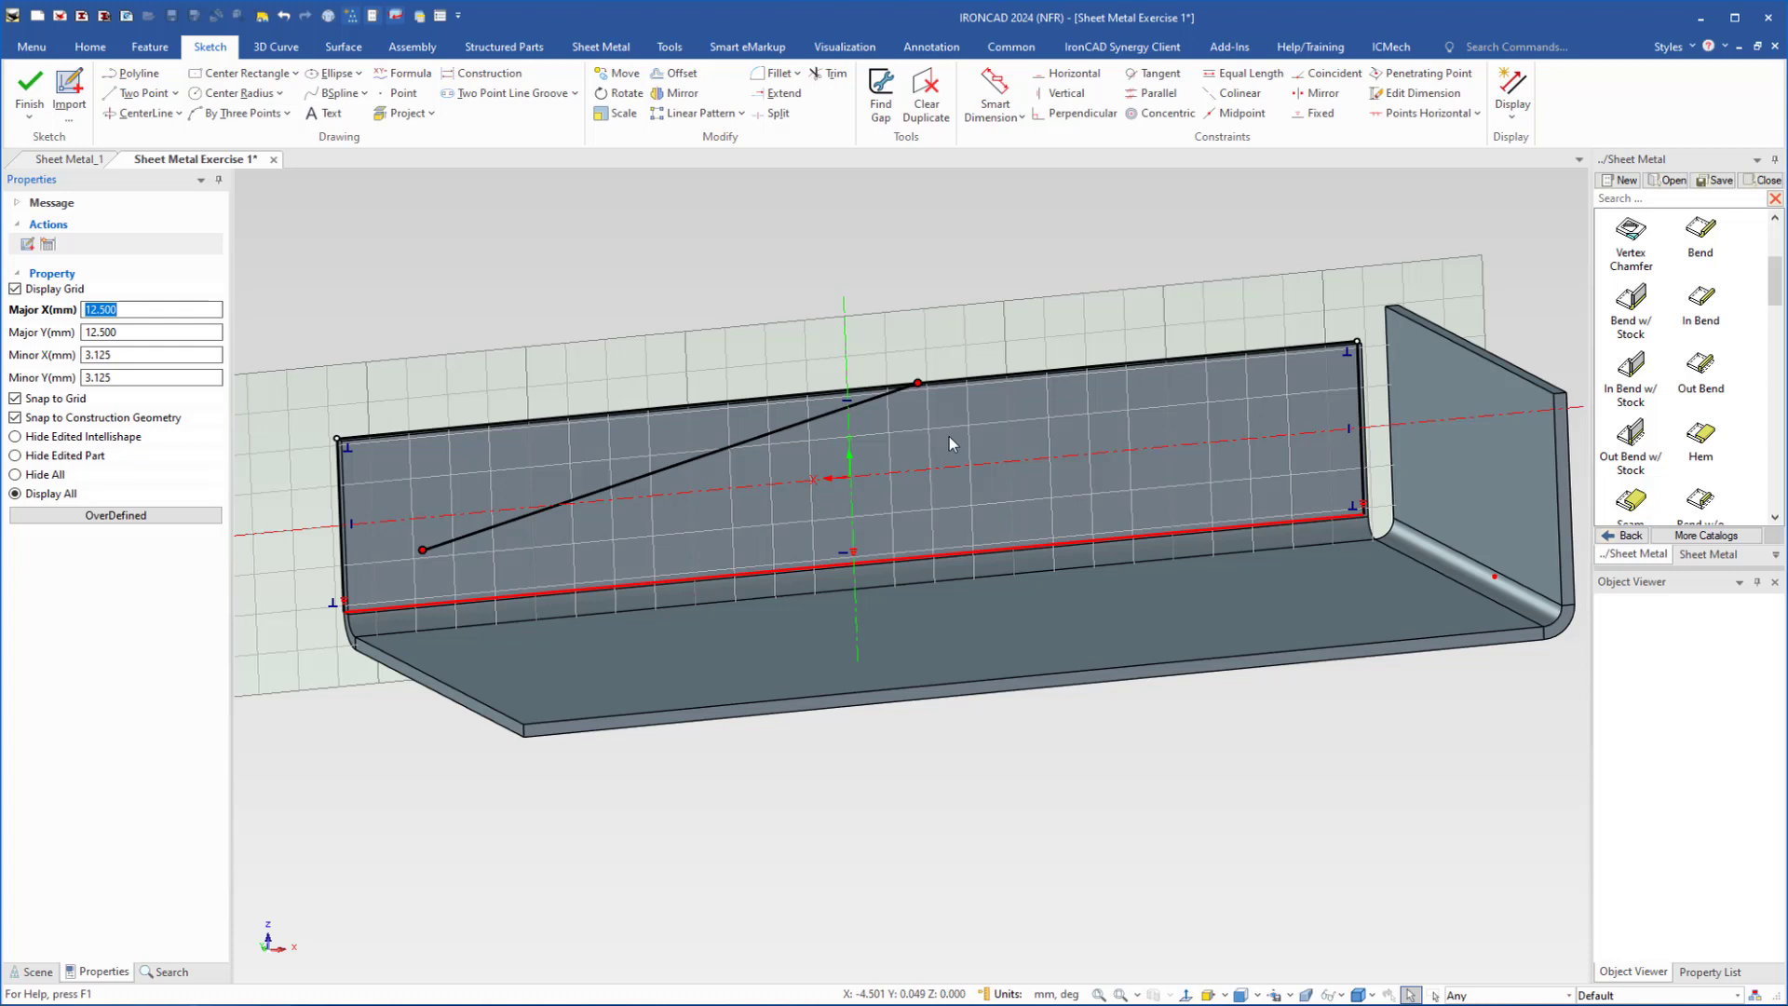
# - Trim the part of the profile's top edge lying above the sloped line
pyautogui.click(828, 73)
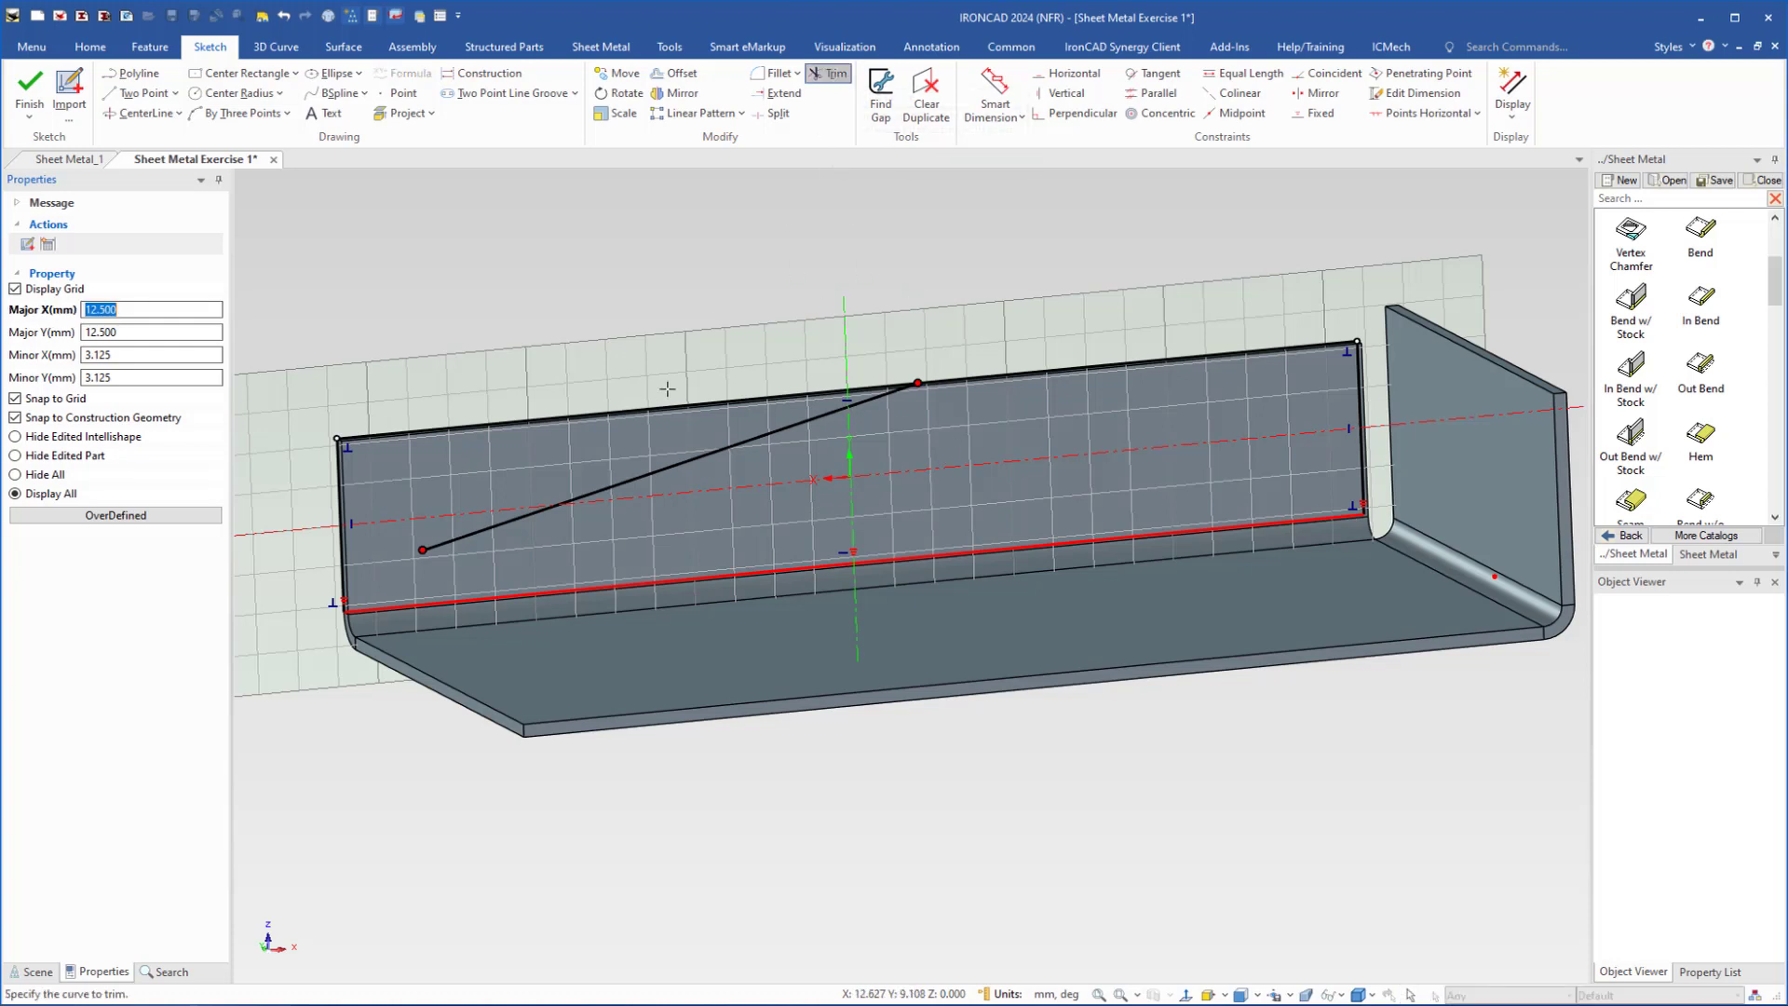
pyautogui.click(646, 401)
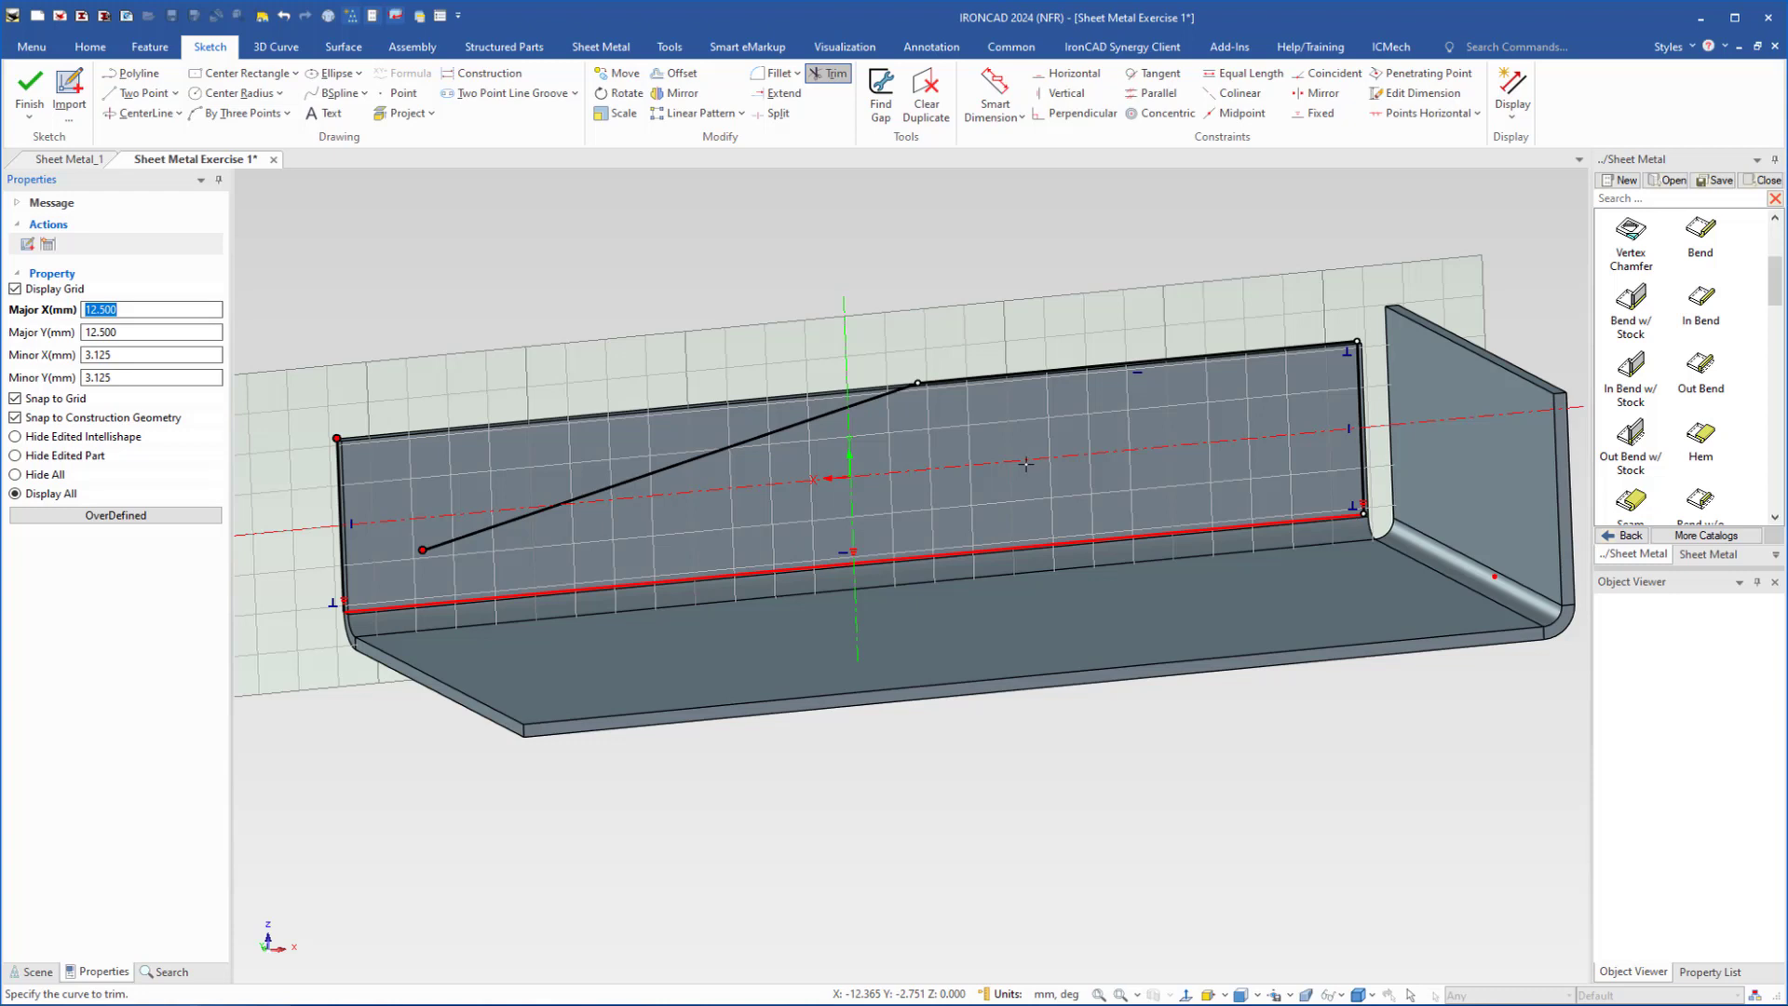
pyautogui.press('Escape')
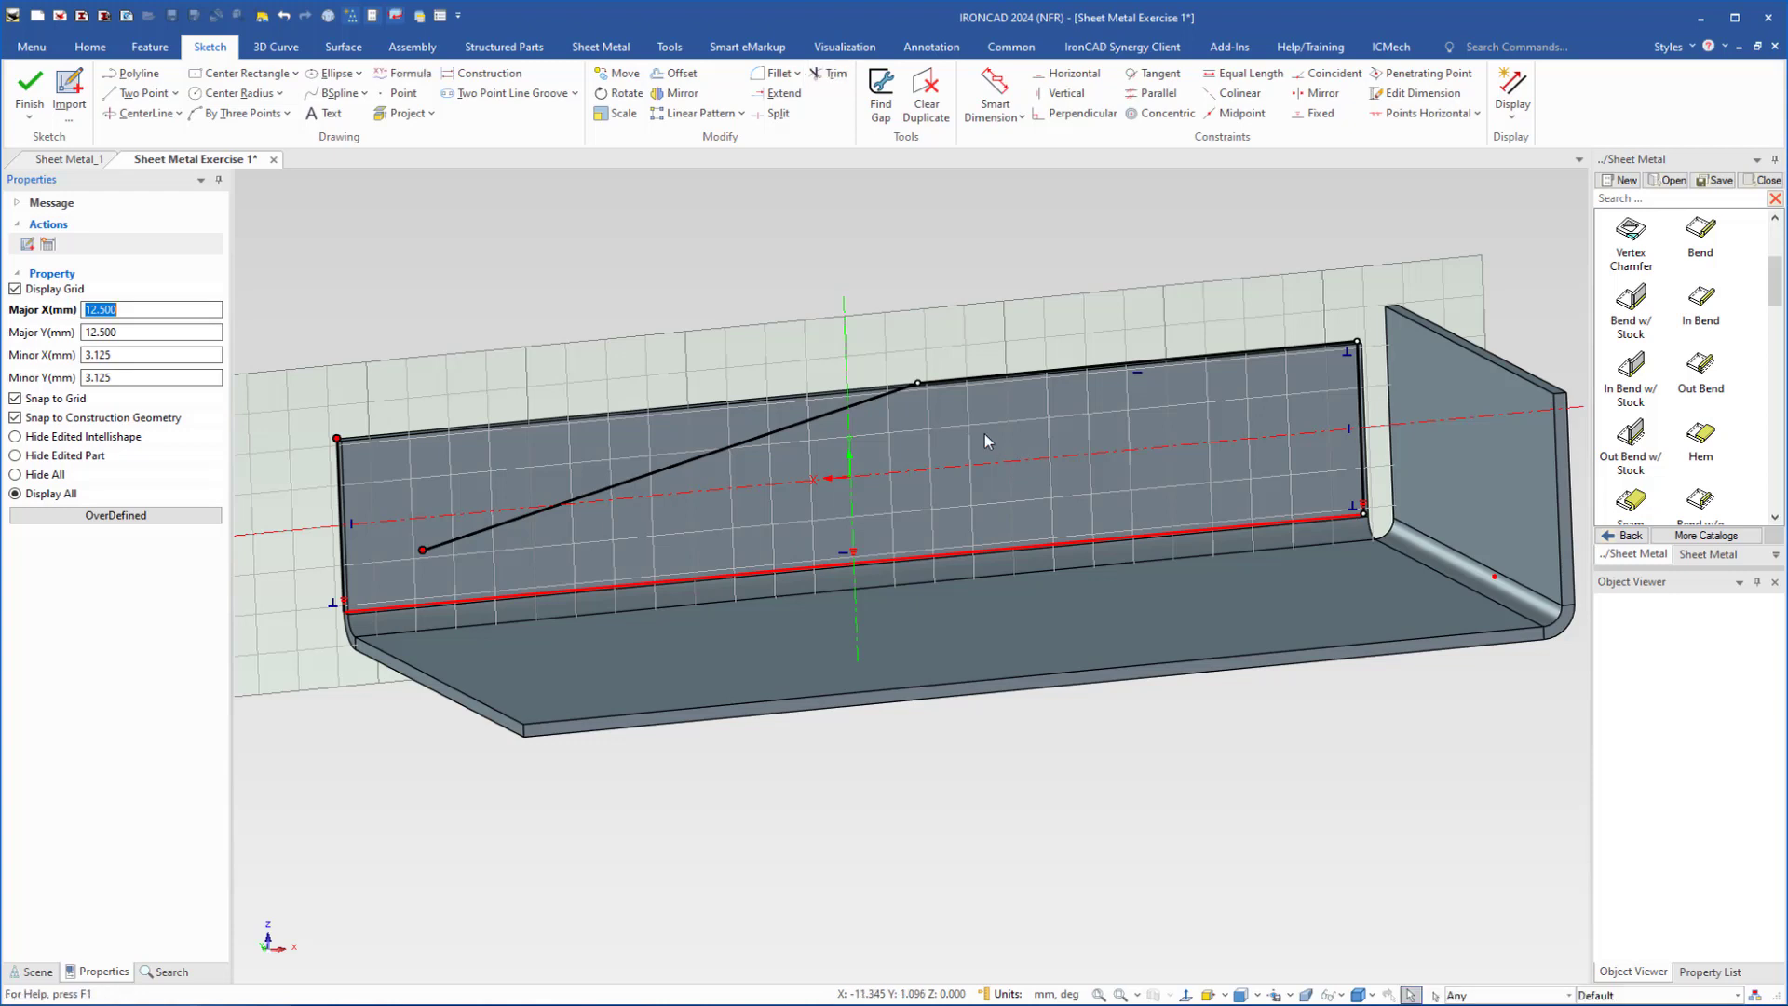
# - Set the length of the remaining top edge line to 40 mm
pyautogui.click(973, 381)
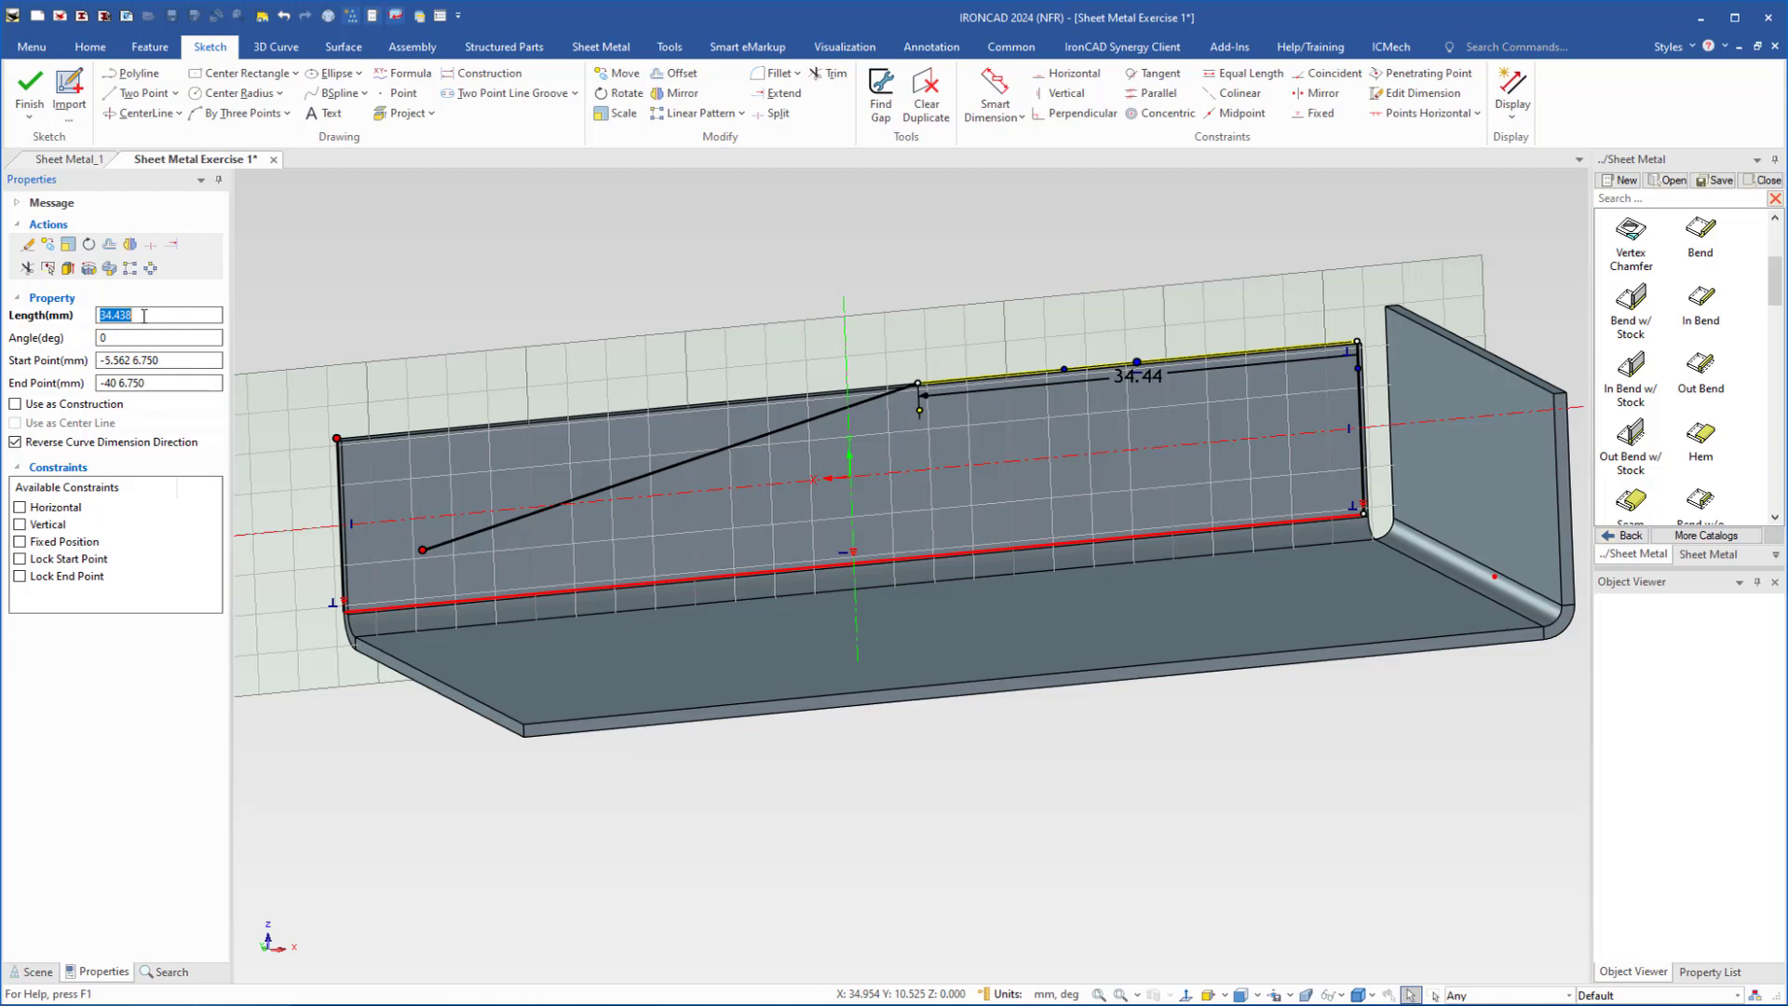
pyautogui.write('40')
pyautogui.press('Return')
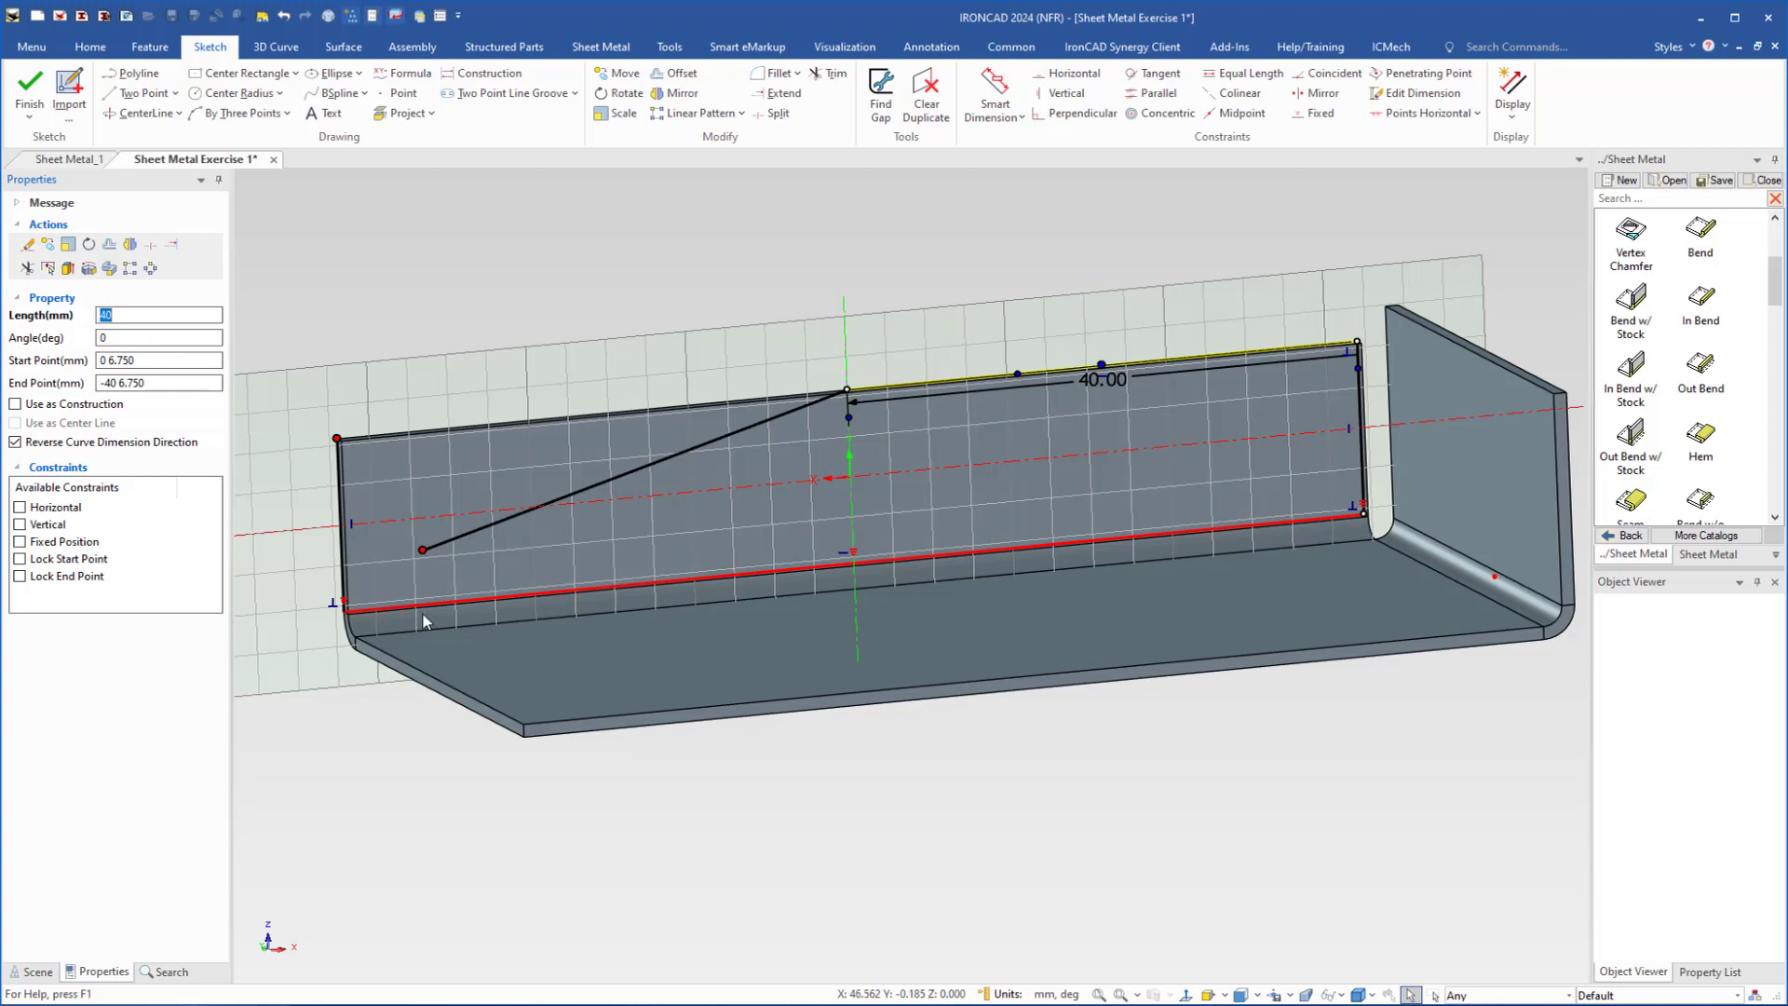
# - Set the sloped line's angle to -15 degrees
pyautogui.click(461, 544)
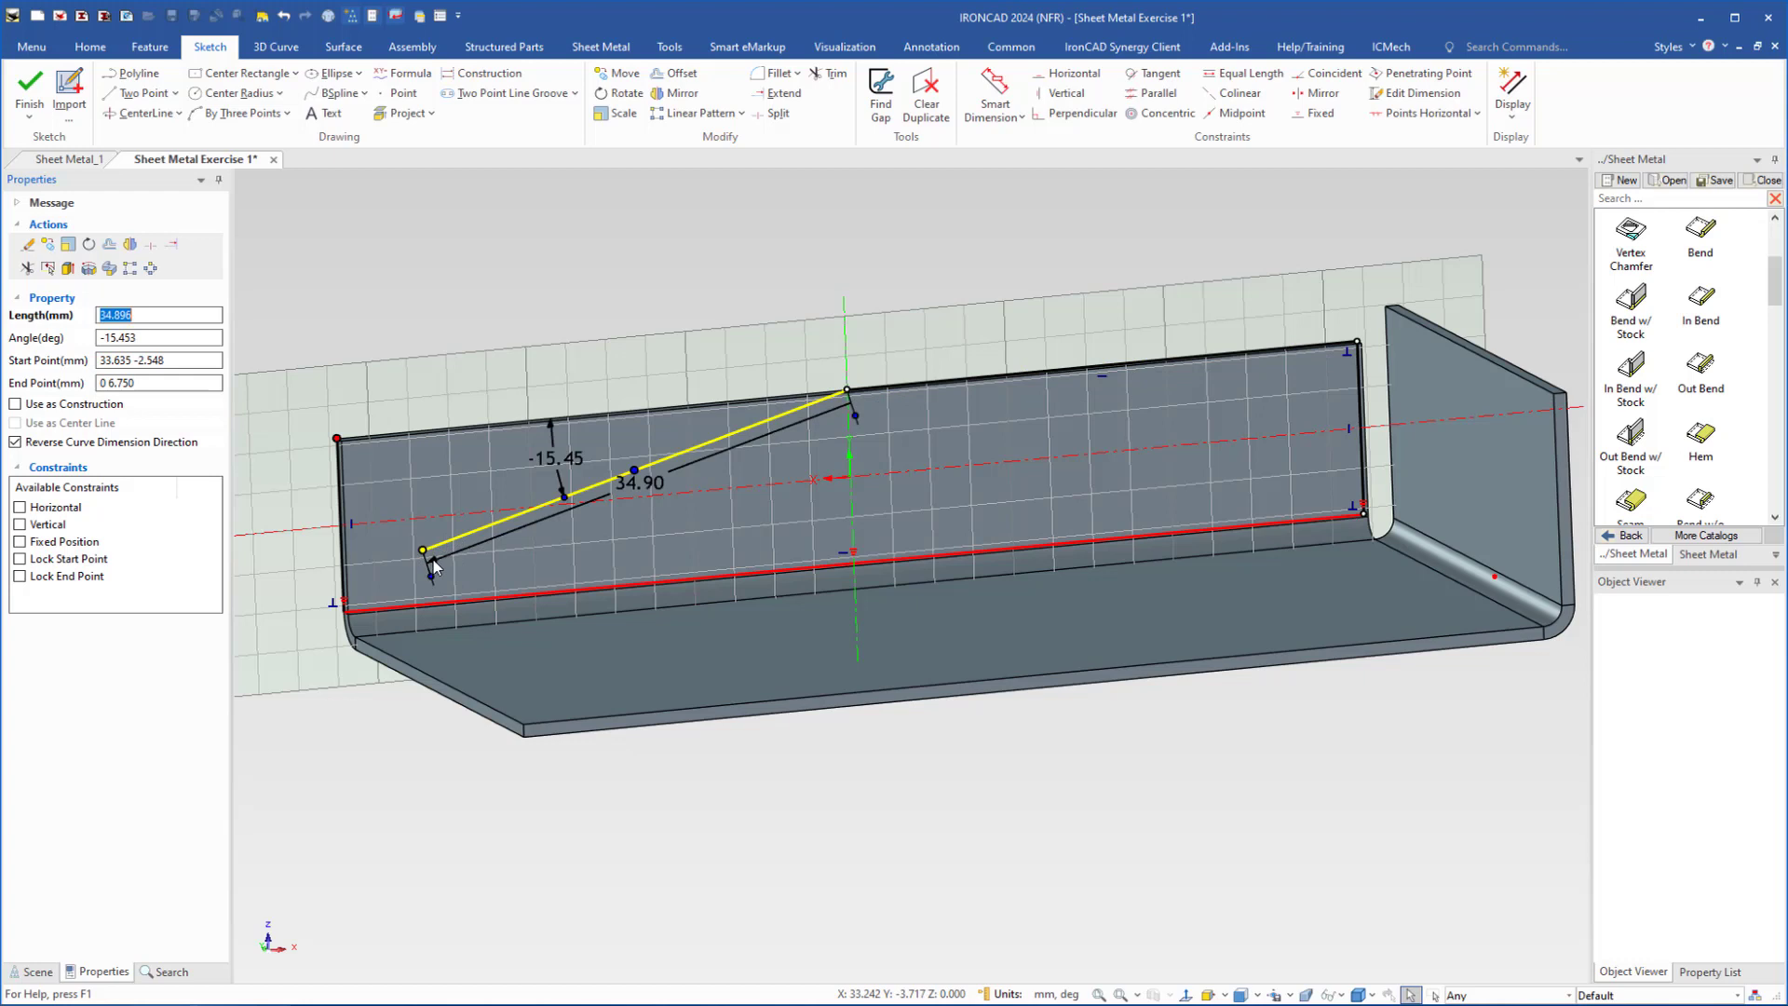
pyautogui.doubleClick(562, 457)
pyautogui.write('-15')
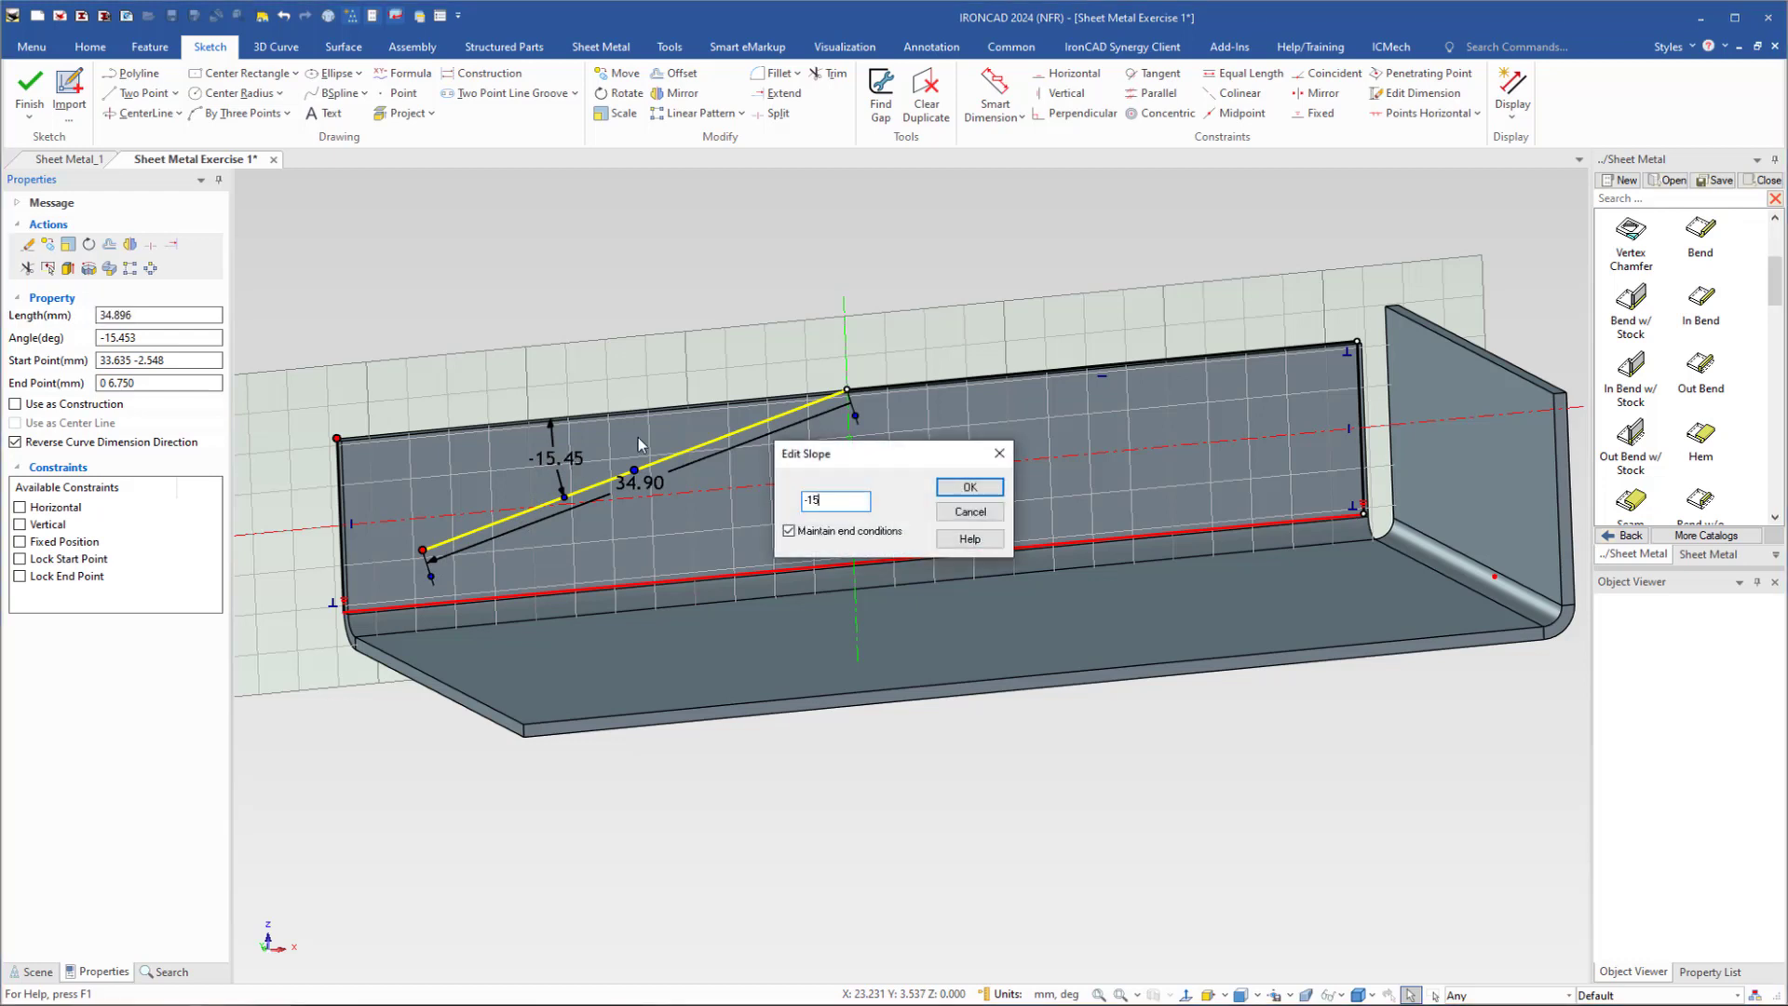
pyautogui.press('Return')
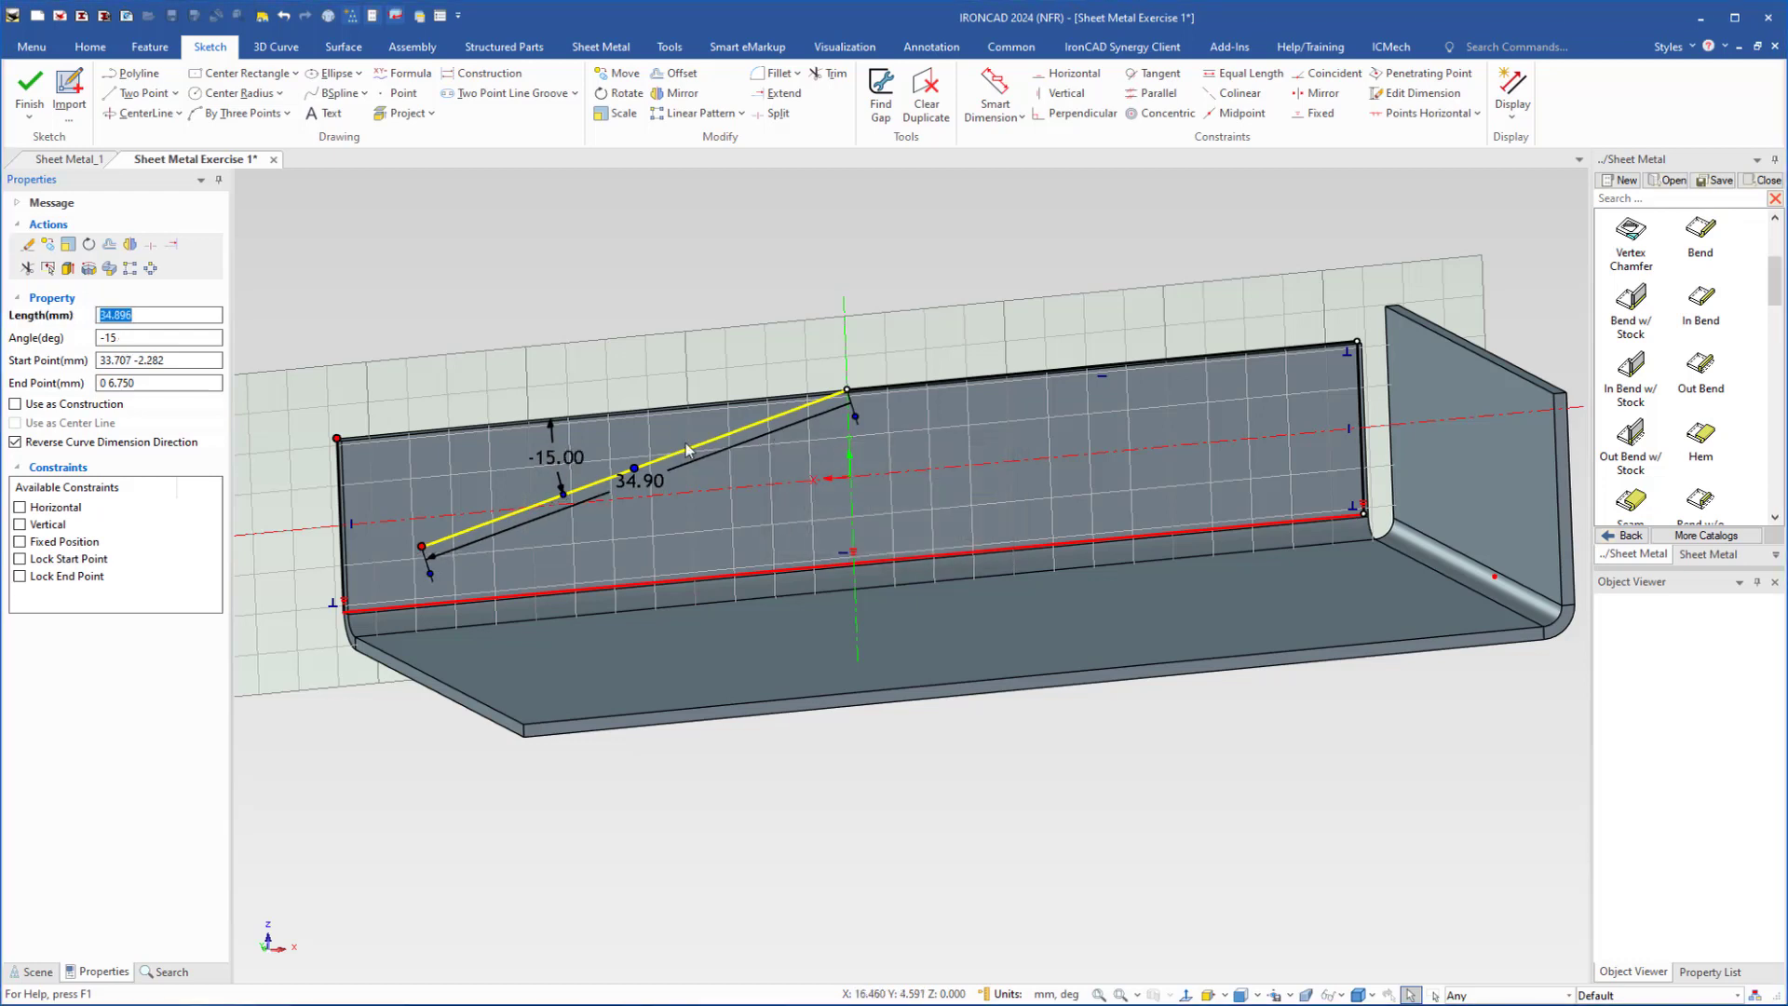
# - Extend the sloped line to the profile's left edge, trim that edge above the line, and finish the sketch
pyautogui.click(775, 94)
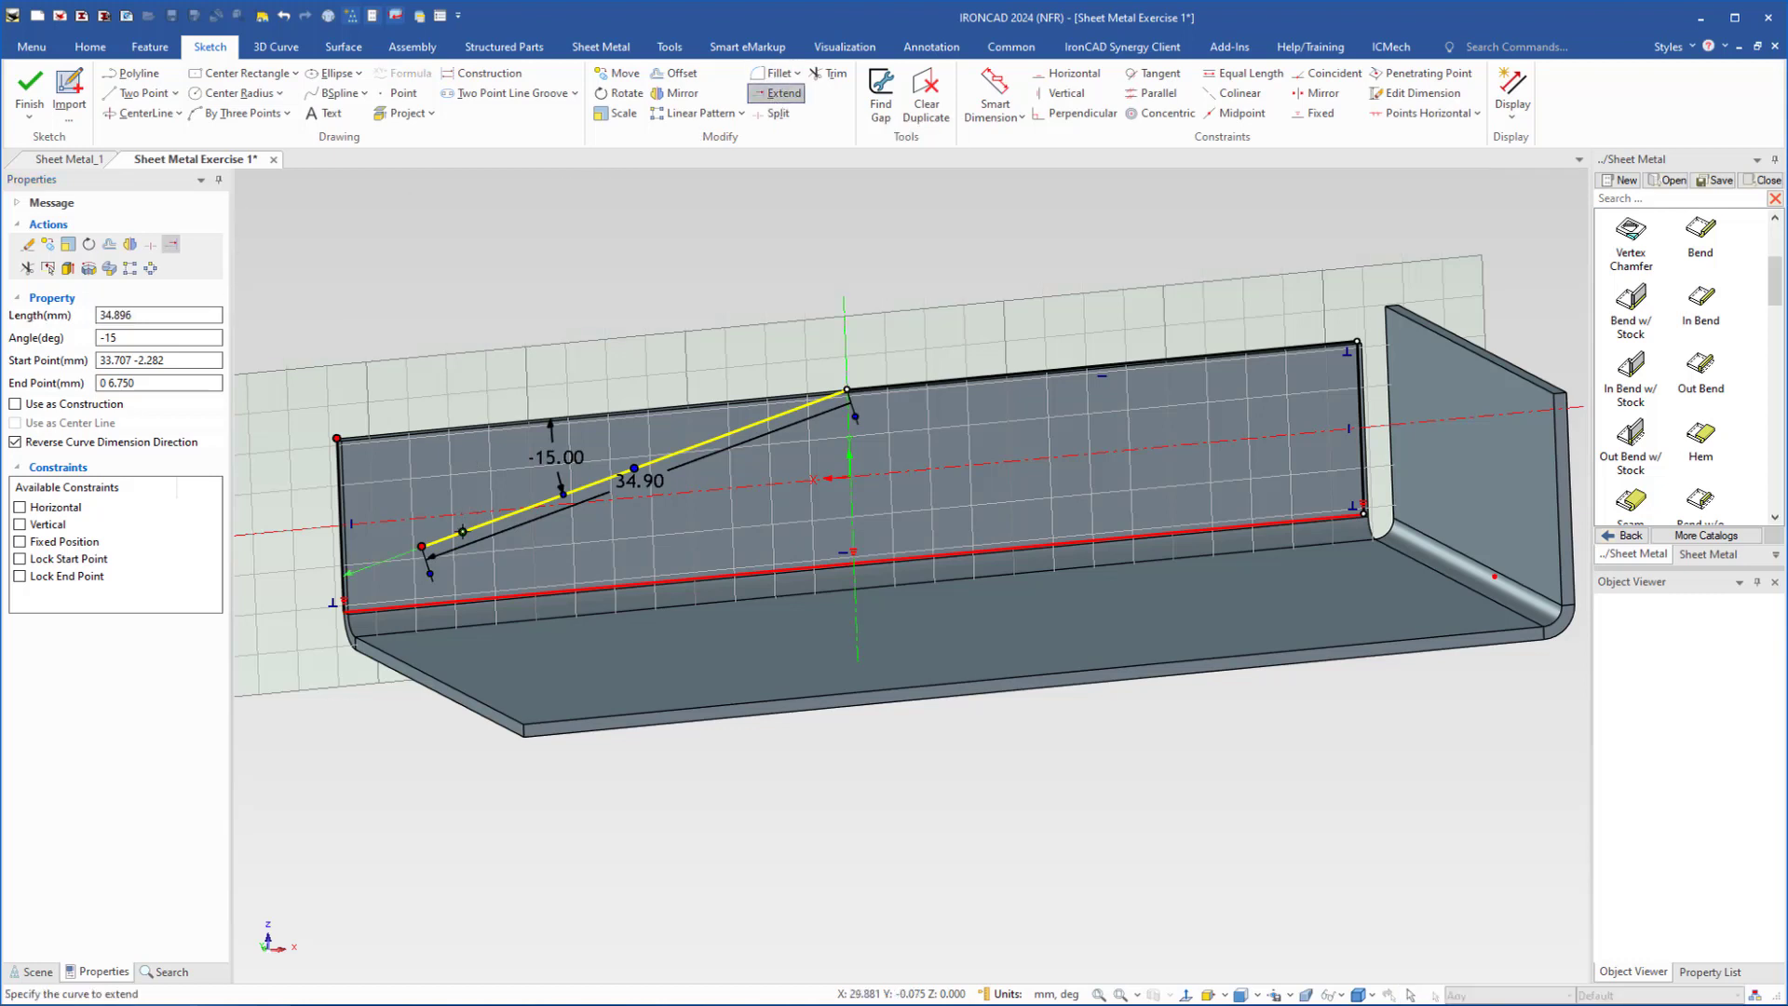
pyautogui.click(459, 531)
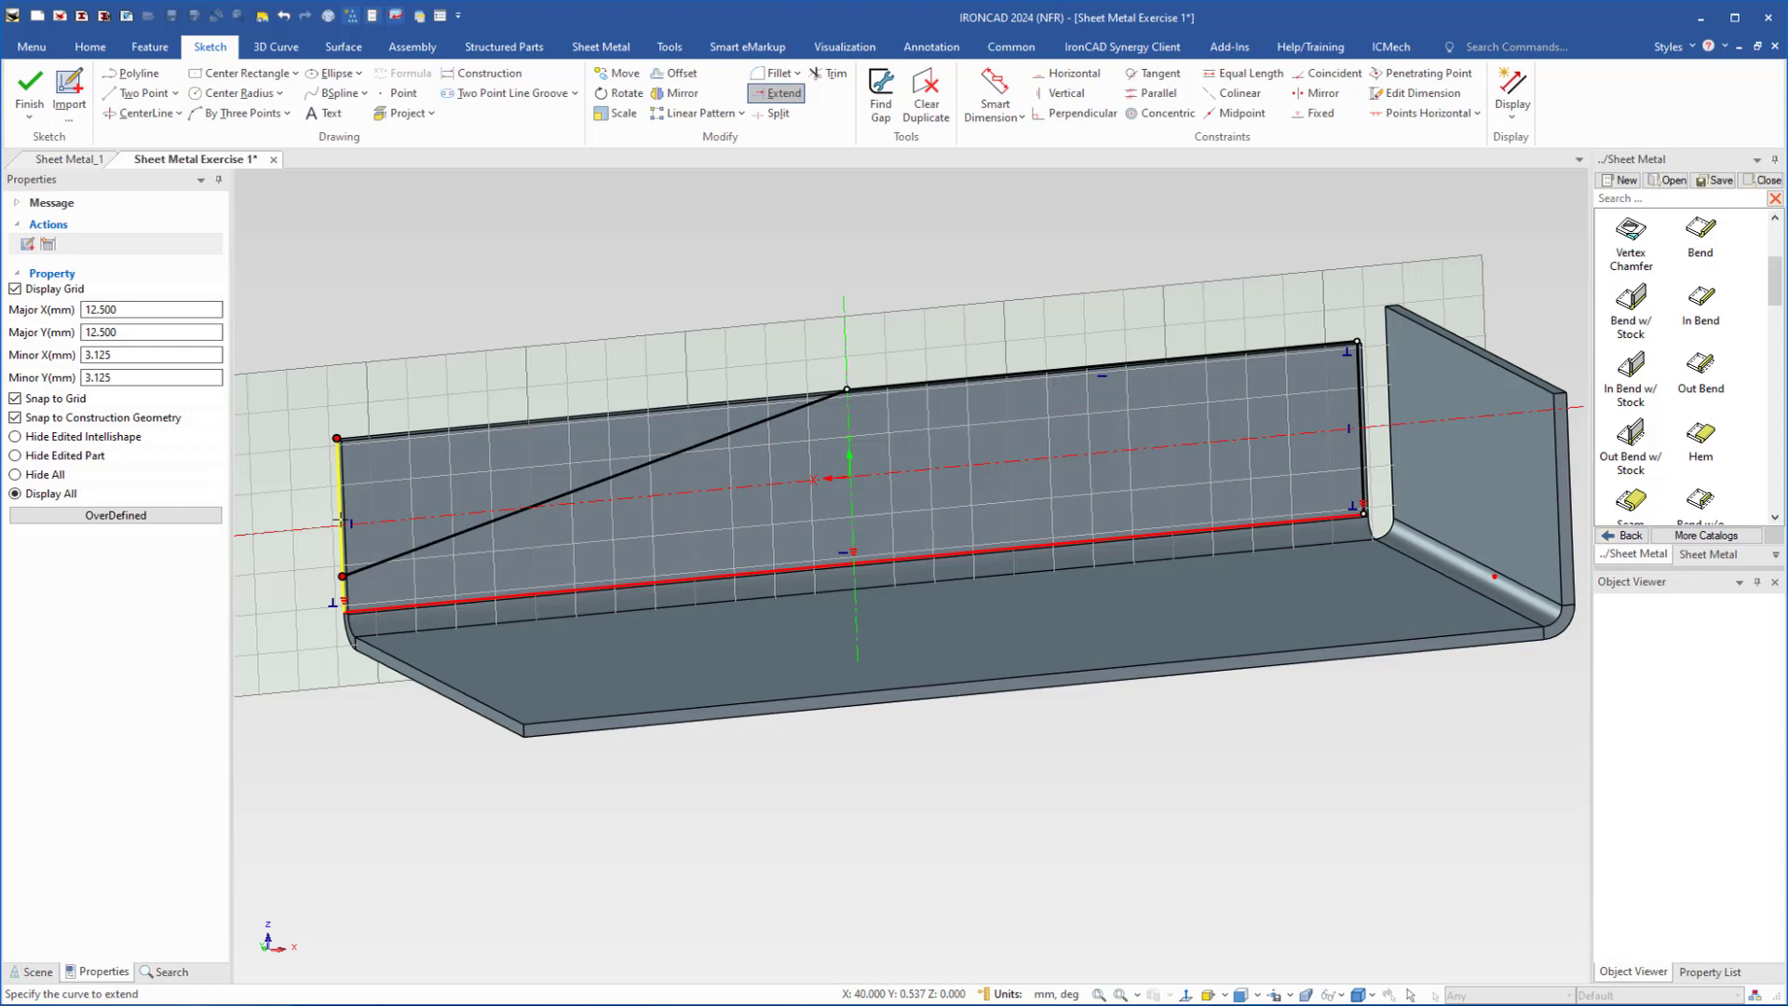
pyautogui.click(831, 74)
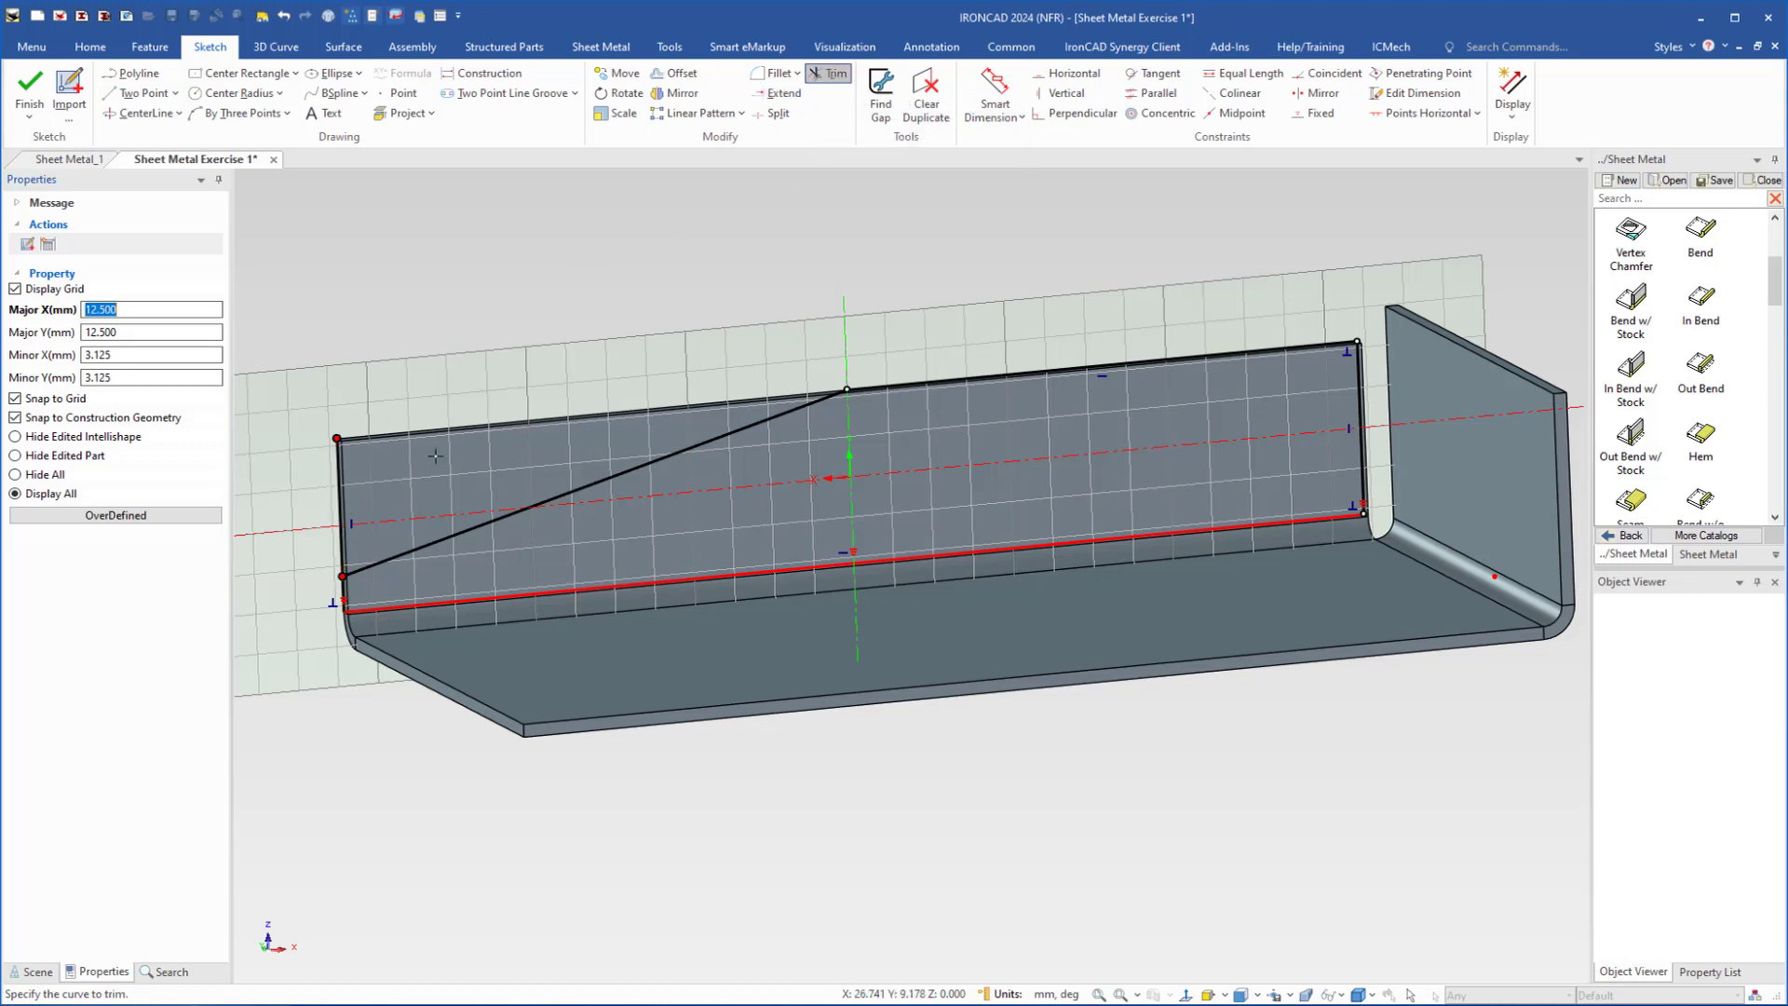
pyautogui.click(345, 508)
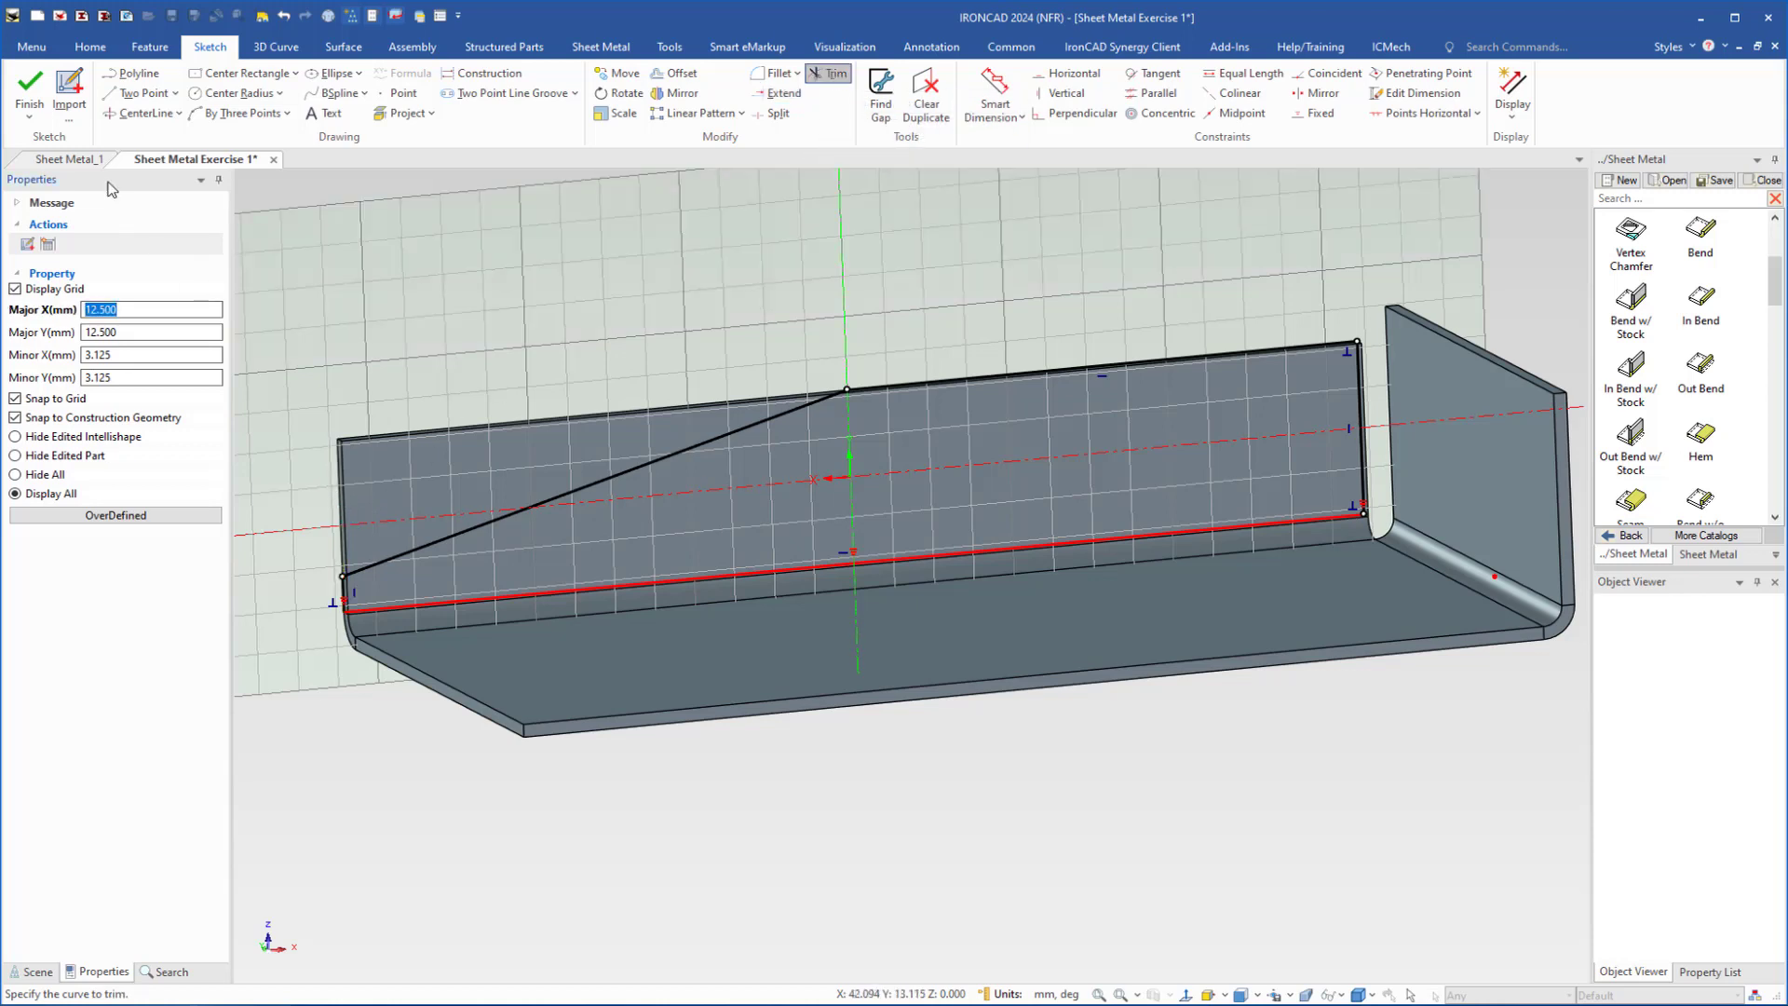
pyautogui.click(35, 90)
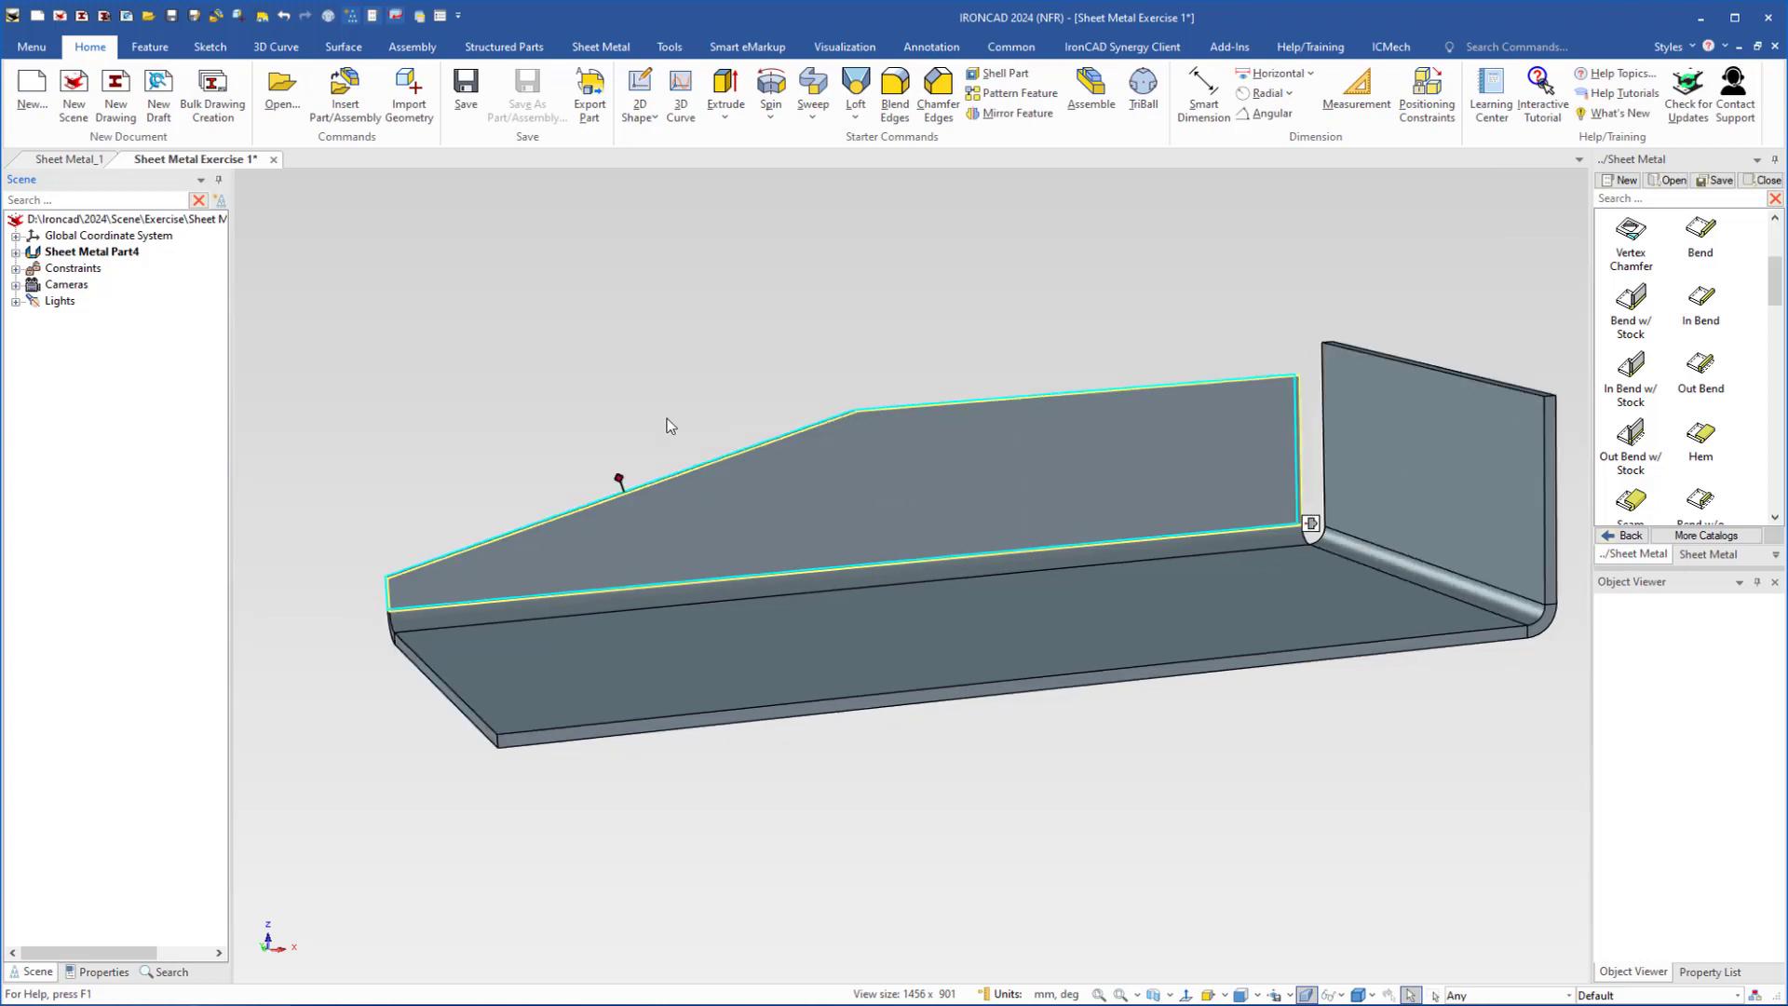
pyautogui.moveTo(888, 549)
pyautogui.mouseDown(button='middle')
pyautogui.moveTo(913, 574)
pyautogui.moveTo(897, 599)
pyautogui.moveTo(881, 582)
pyautogui.mouseUp(button='middle')
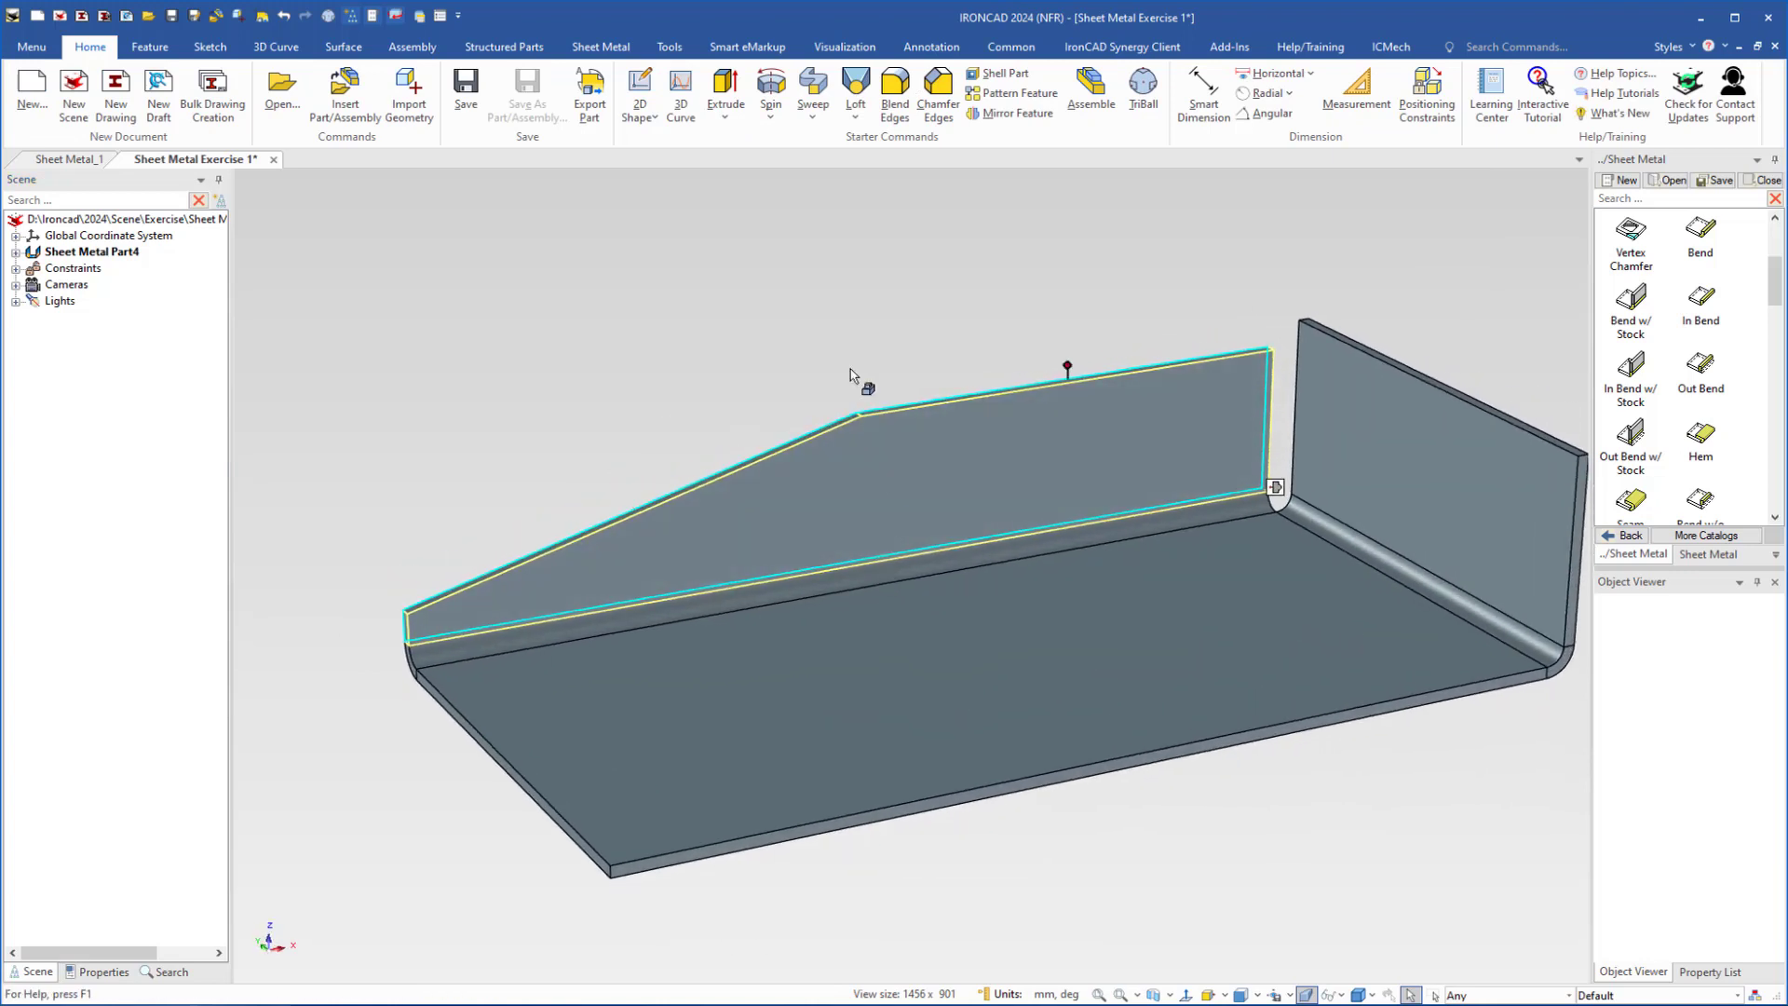
pyautogui.click(831, 270)
# - Turn off Associate To Attached Edge End for the back flange's end next to the side flange
pyautogui.moveTo(1010, 488); pyautogui.dragTo(656, 659, button='middle')
pyautogui.moveTo(913, 522); pyautogui.dragTo(897, 602, button='middle')
pyautogui.click(891, 505)
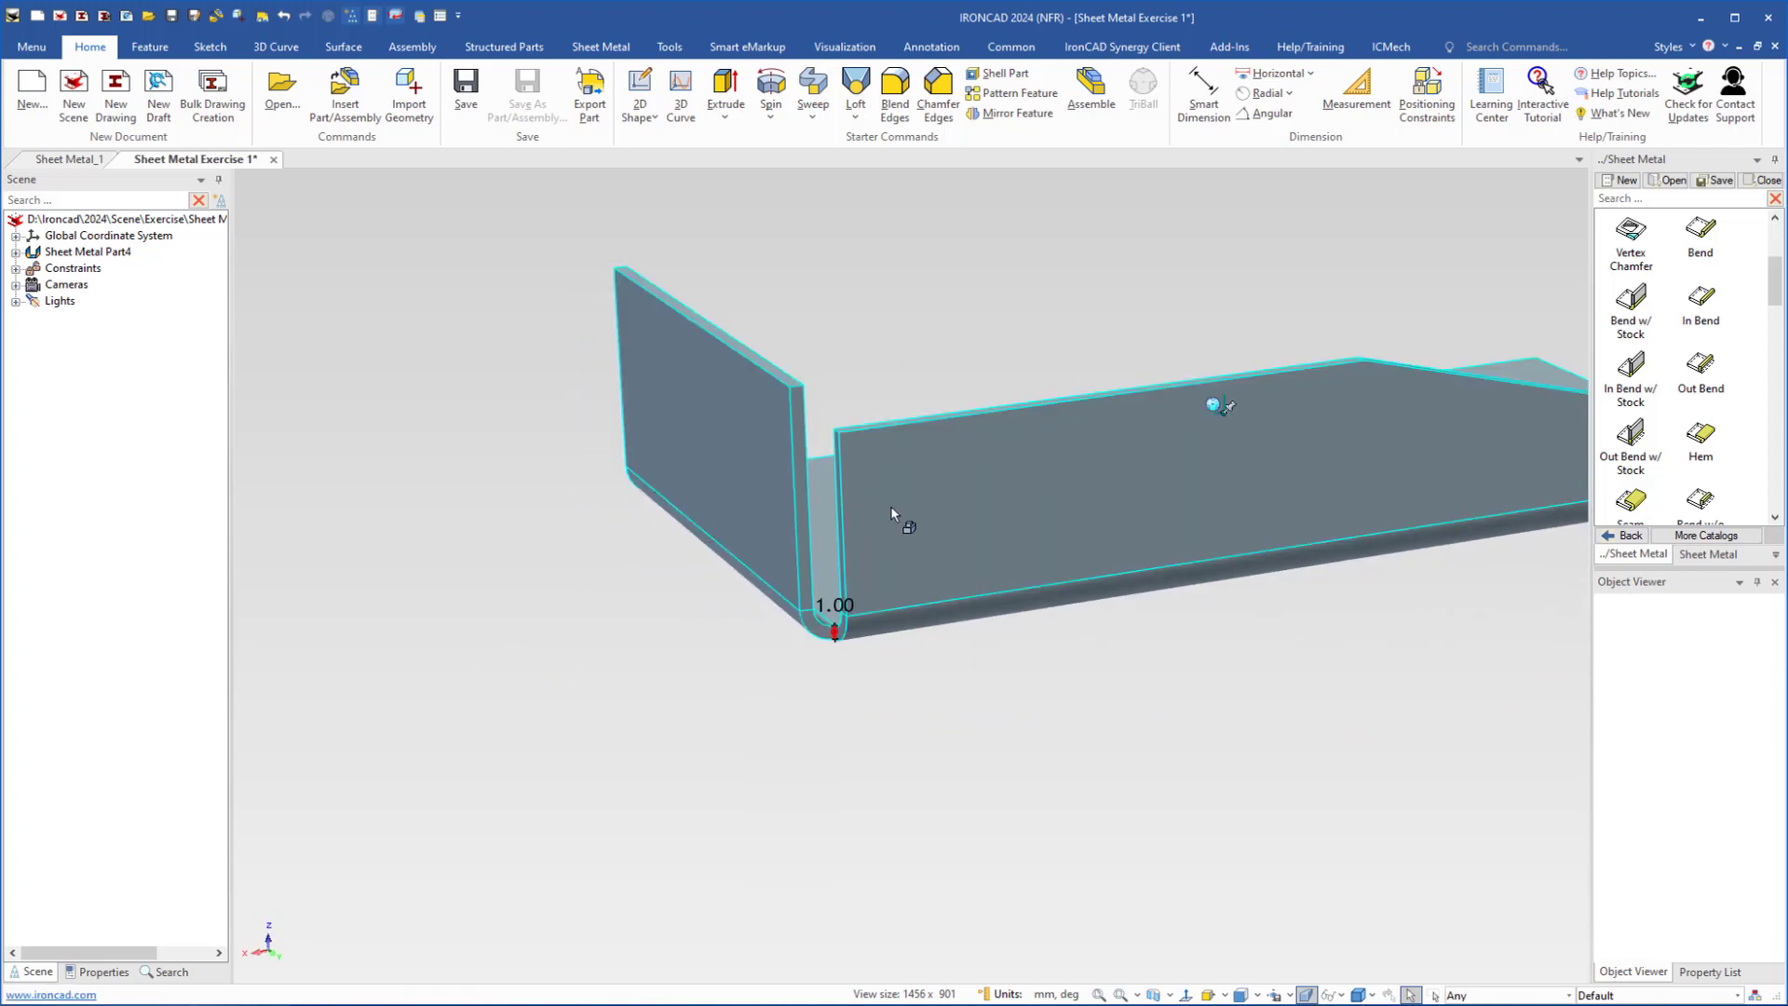
pyautogui.click(877, 537)
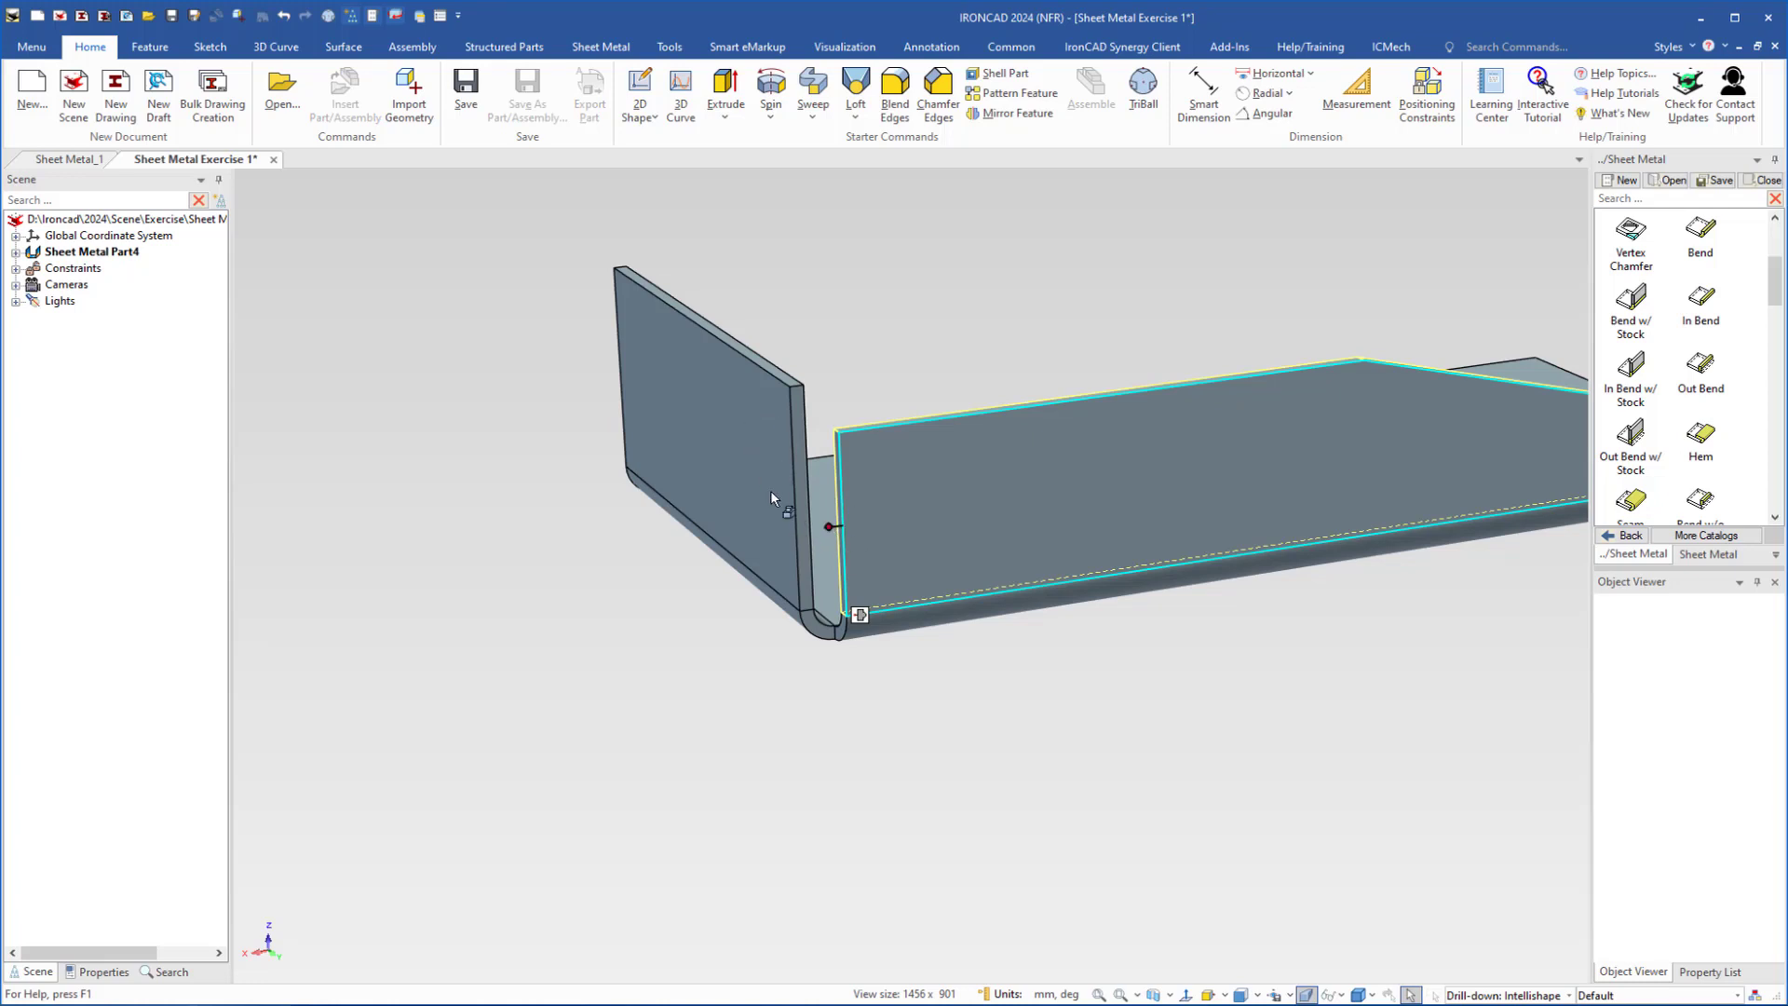
pyautogui.moveTo(759, 524); pyautogui.dragTo(741, 432, button='middle')
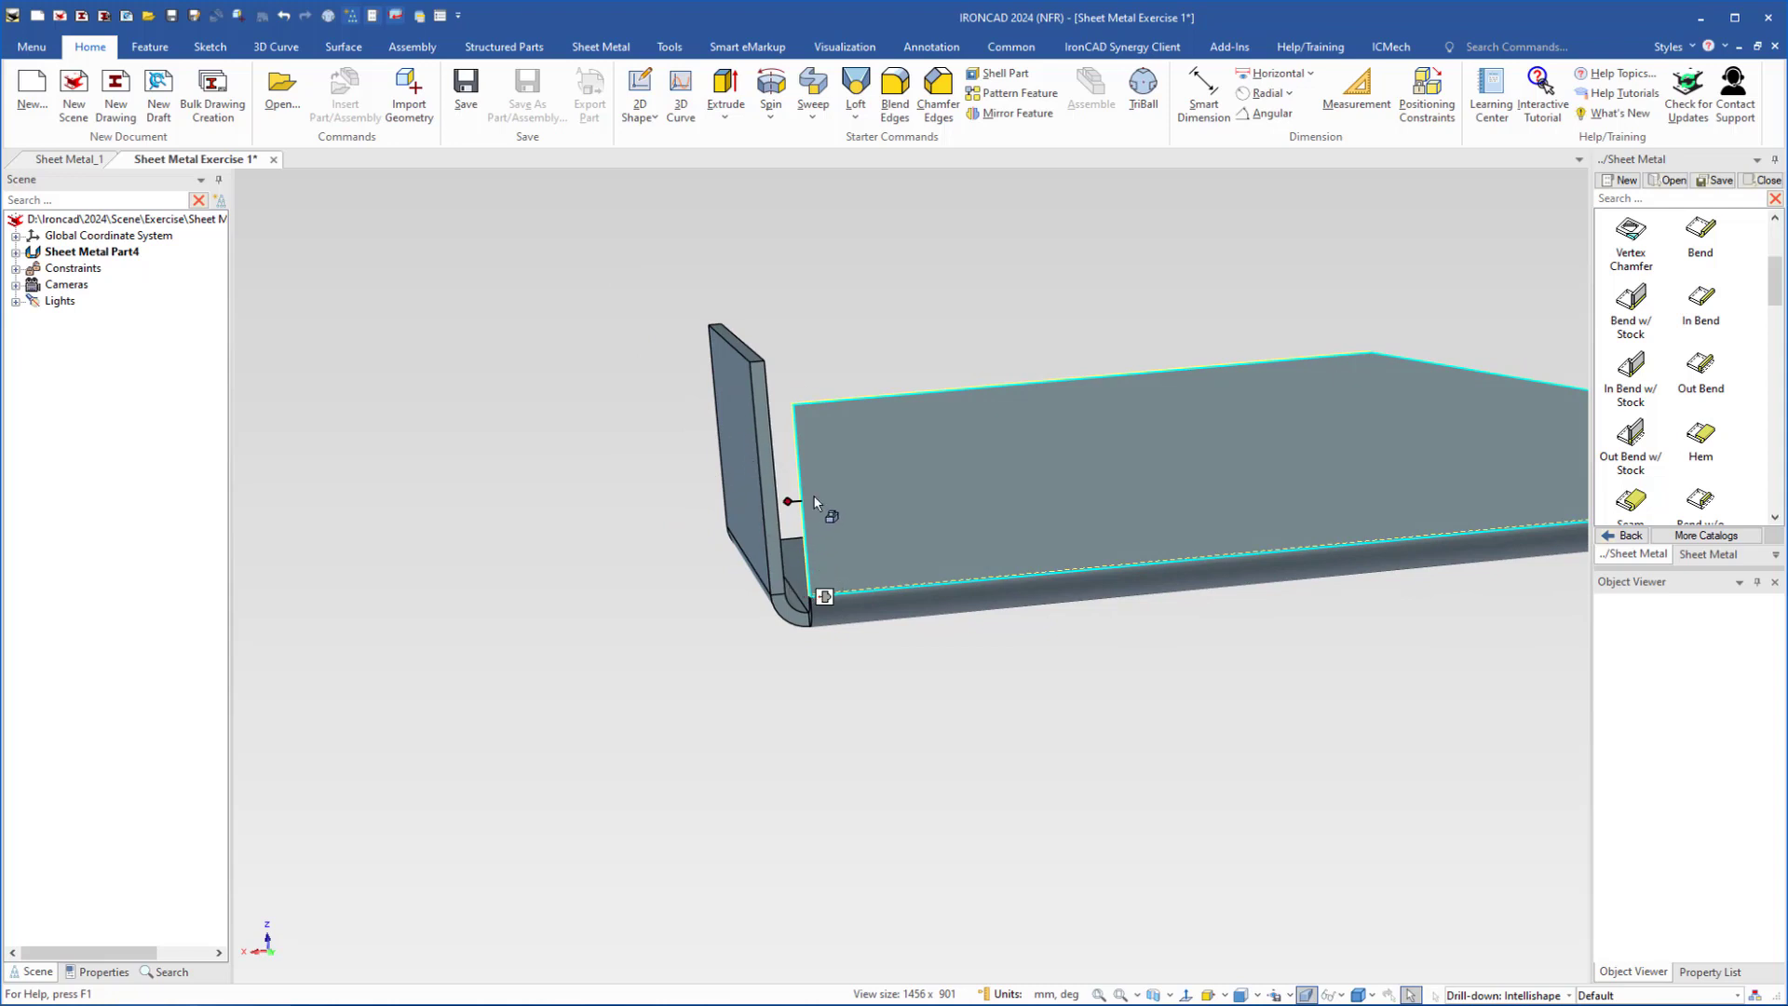
pyautogui.scroll(1, 829, 517)
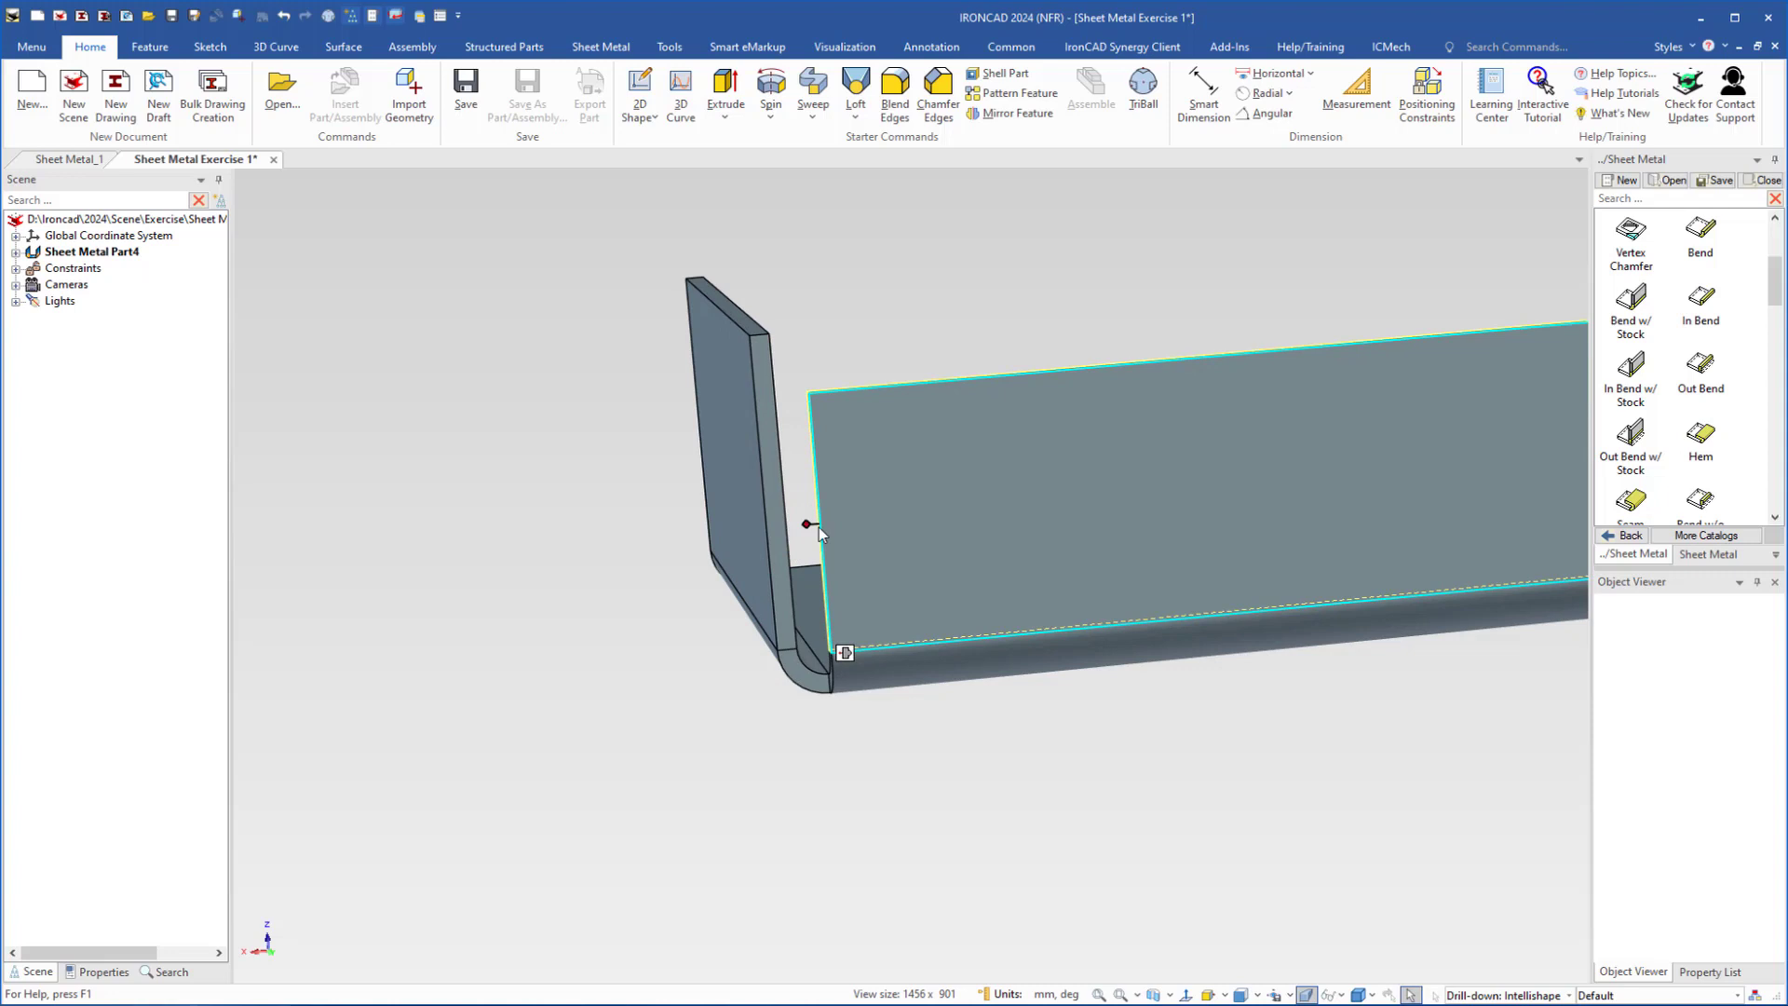
pyautogui.moveTo(807, 524); pyautogui.dragTo(898, 569)
pyautogui.moveTo(891, 609); pyautogui.dragTo(959, 631, button='middle')
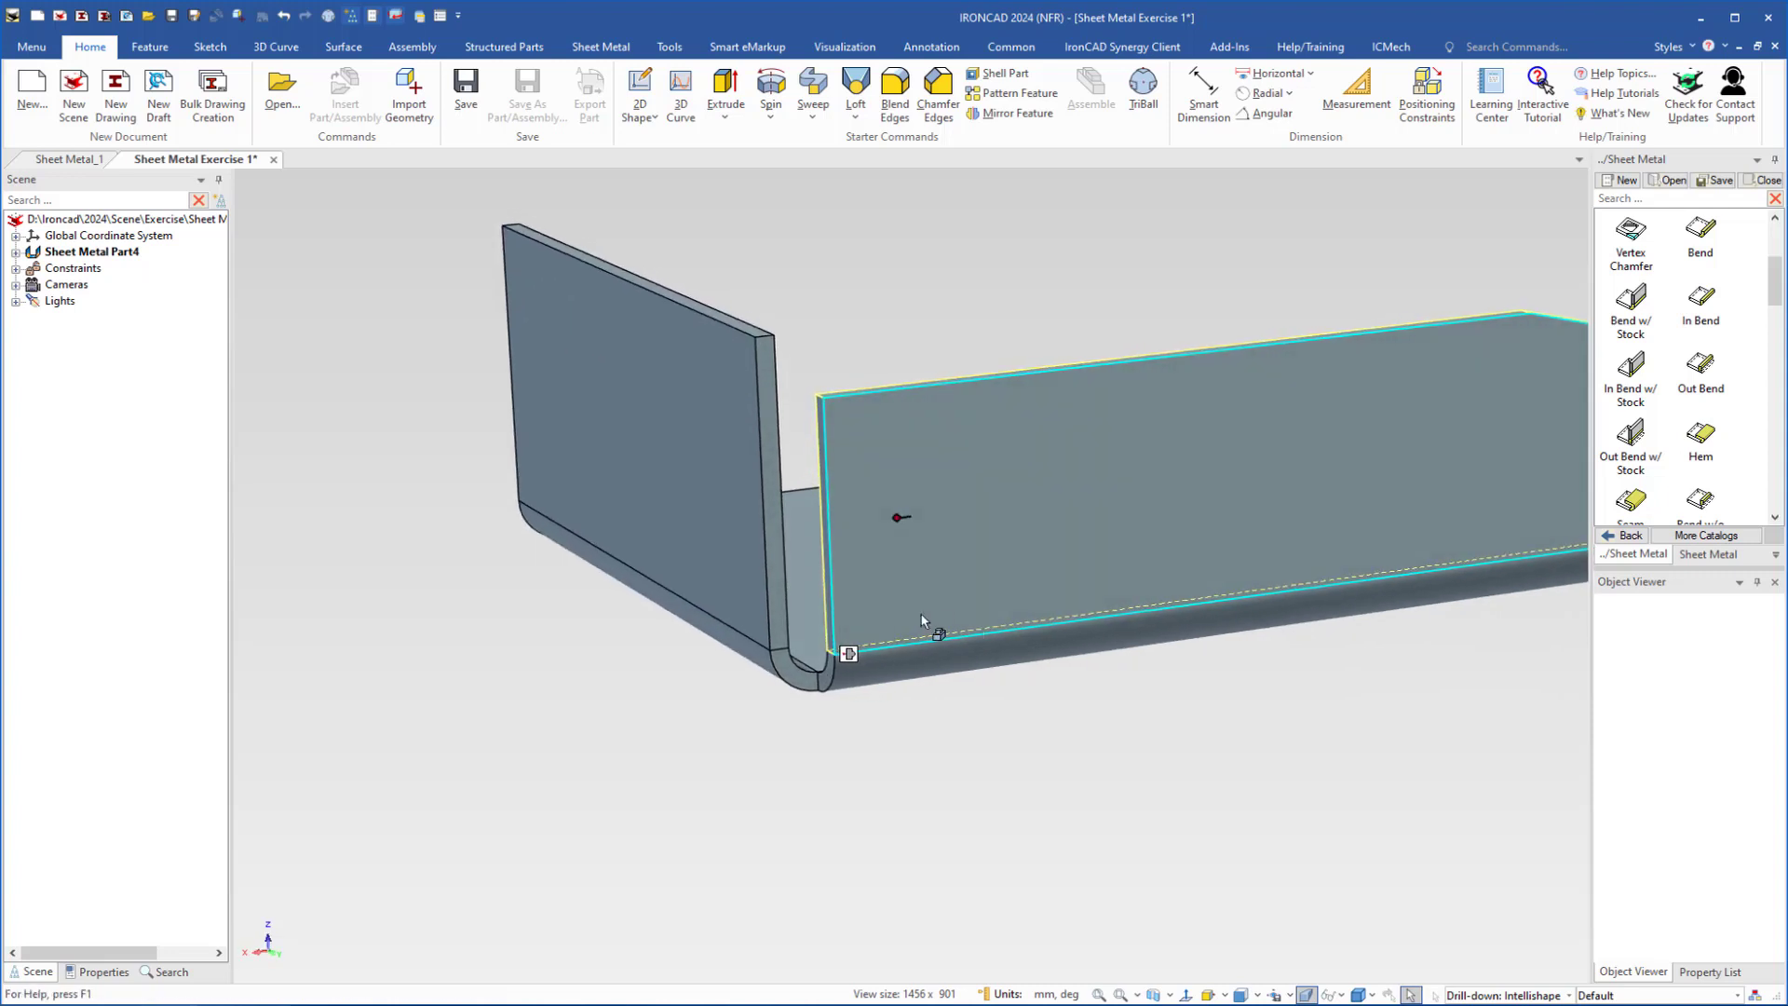
pyautogui.click(865, 611)
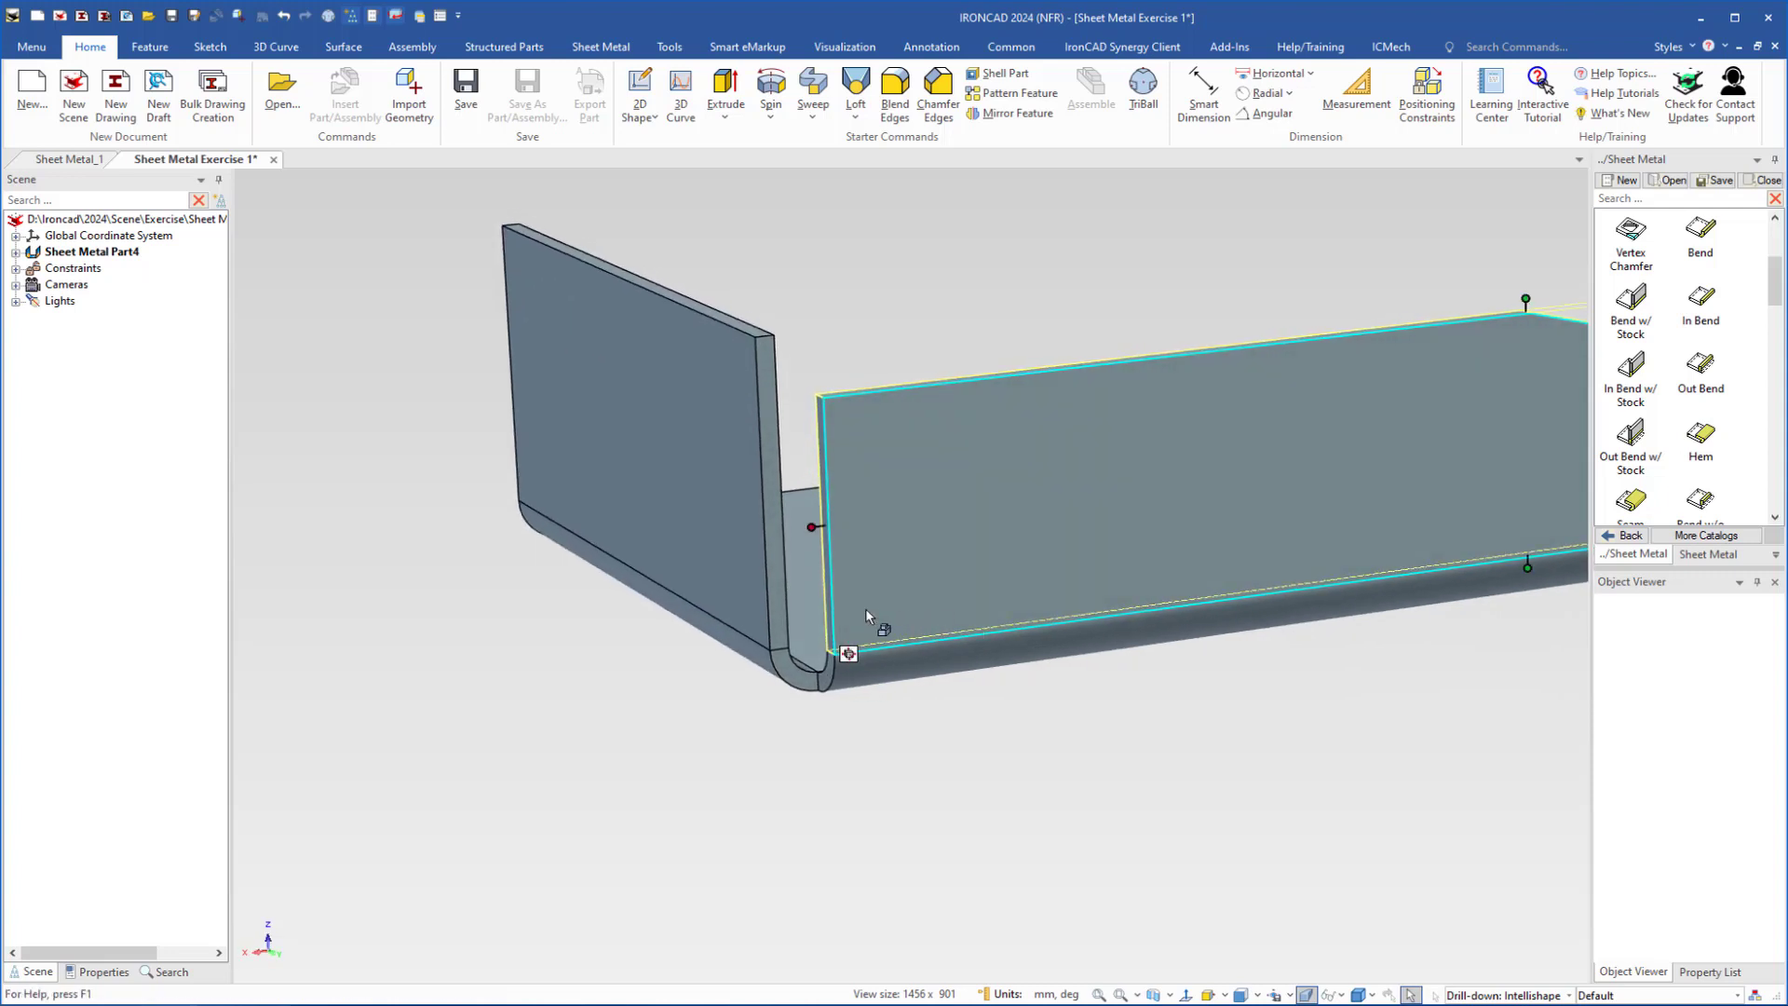
pyautogui.rightClick(813, 529)
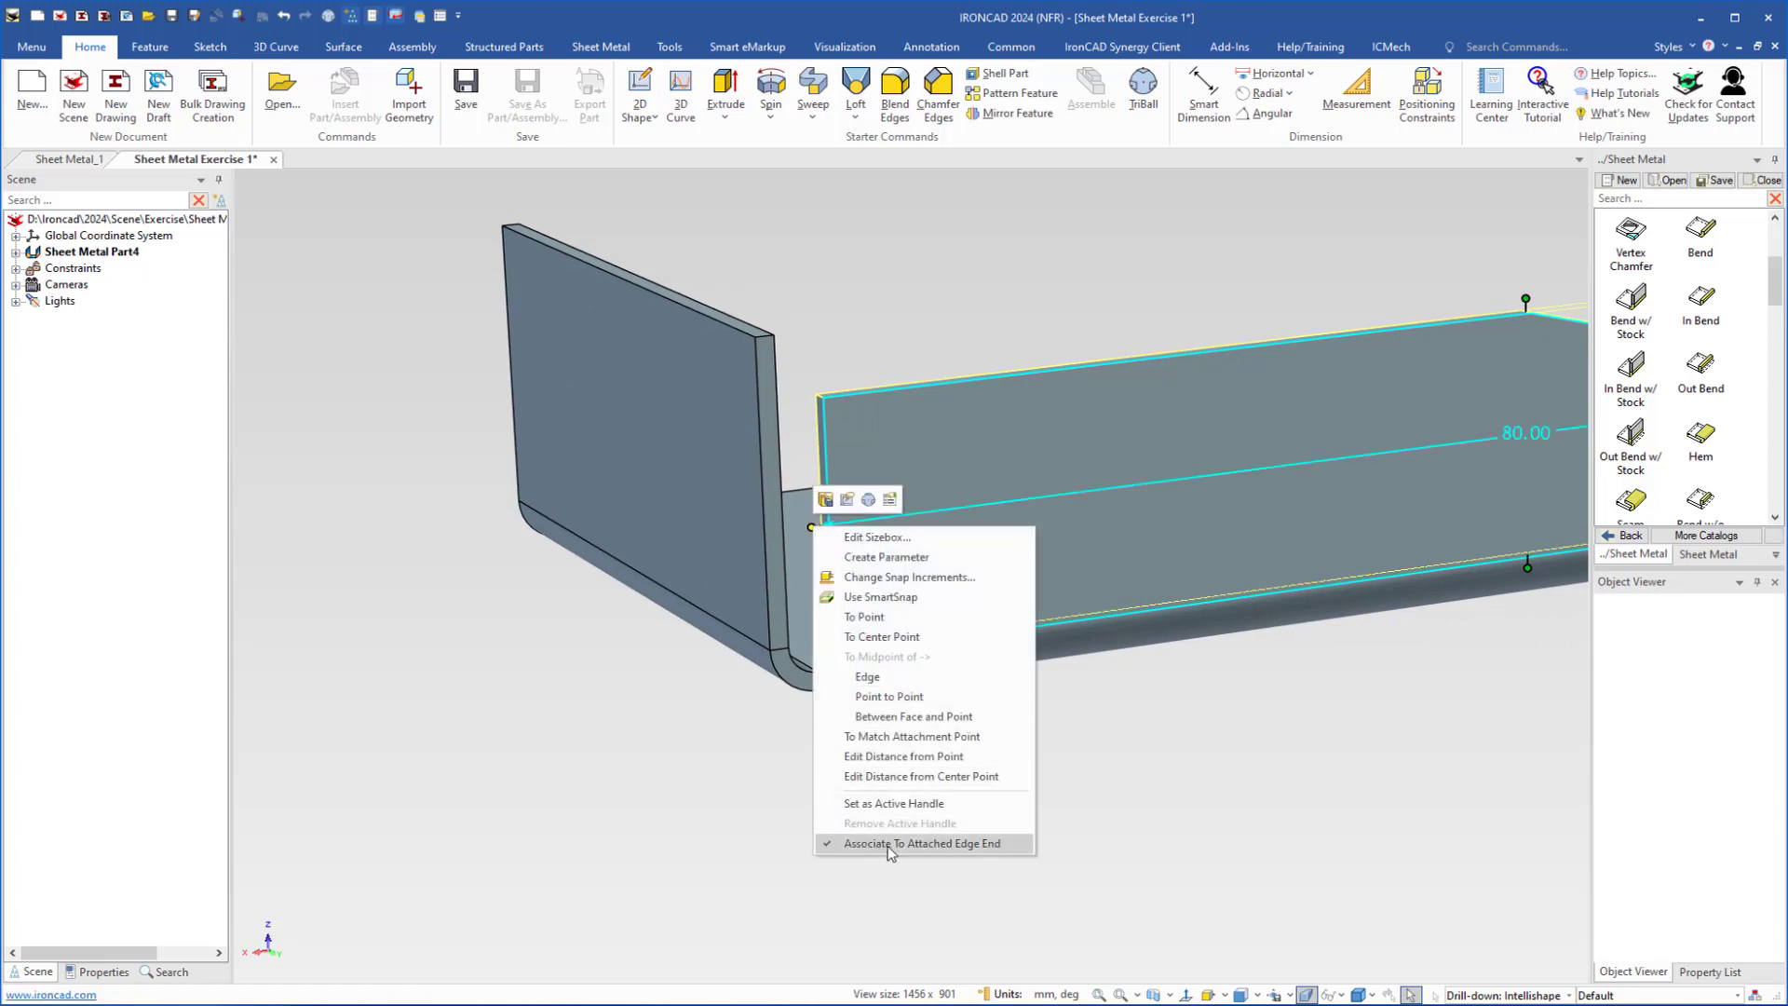
pyautogui.click(947, 845)
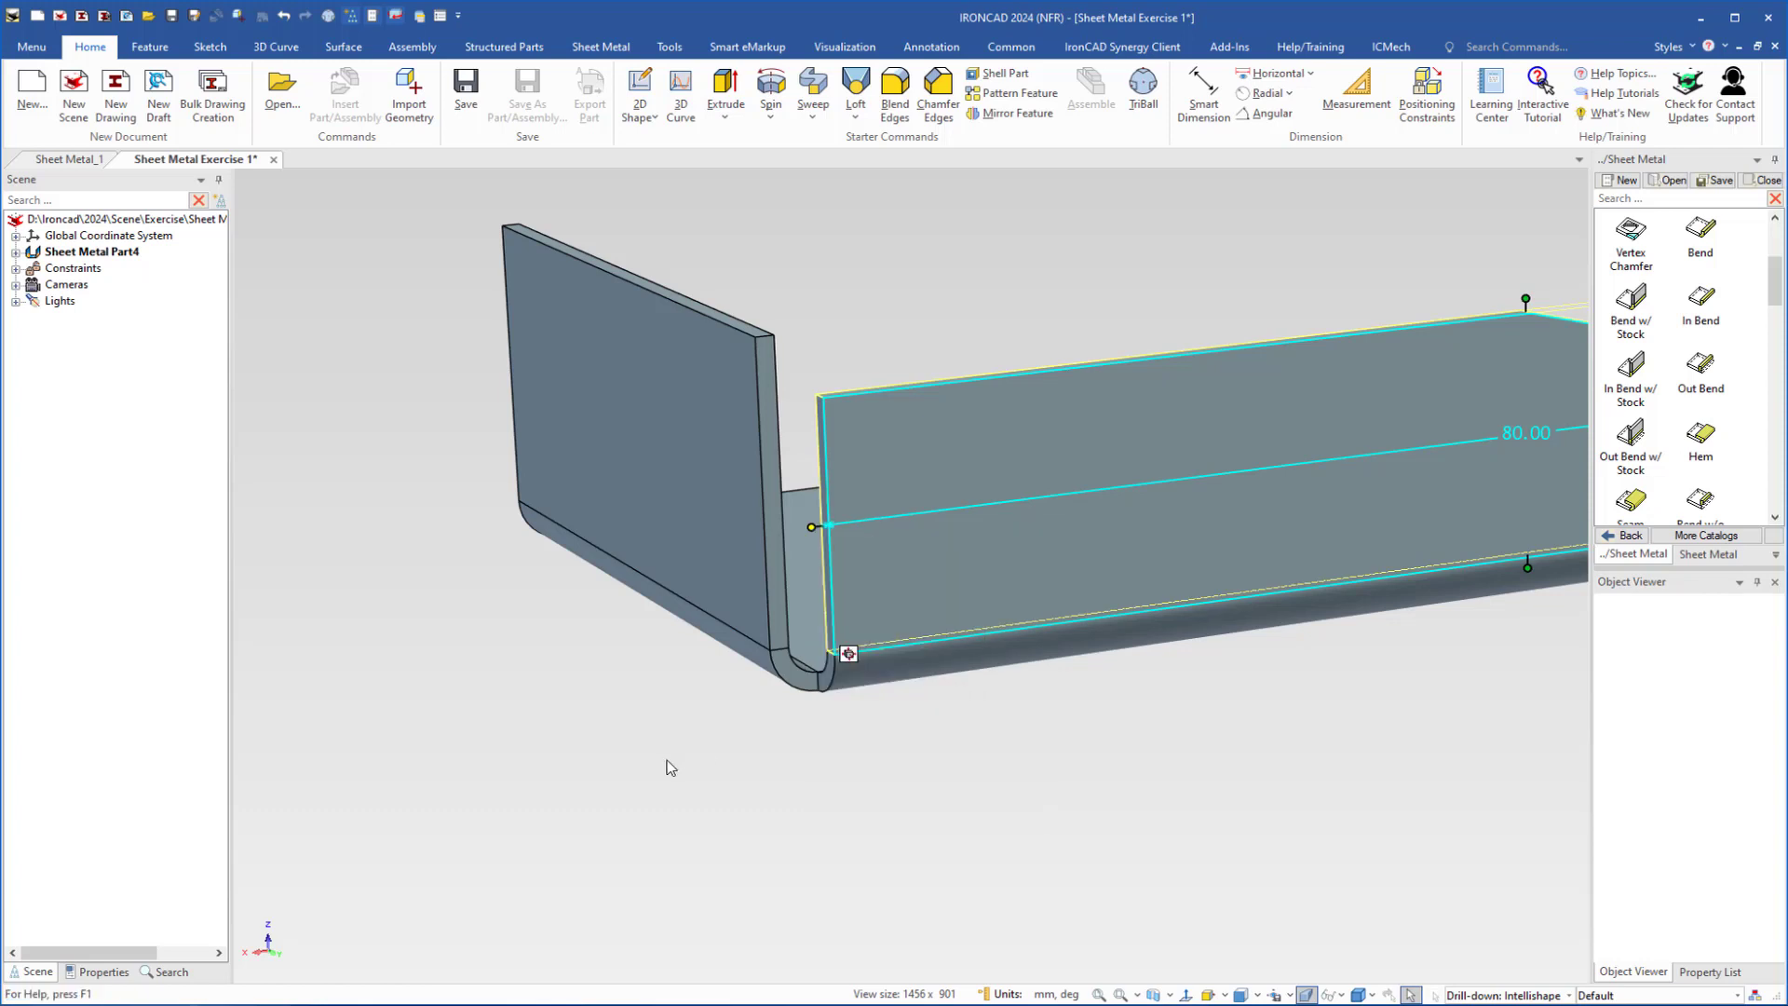
# - Stretch the back flange's end to align with the outer face of the side flange, making it 82.5 mm long
pyautogui.click(850, 600)
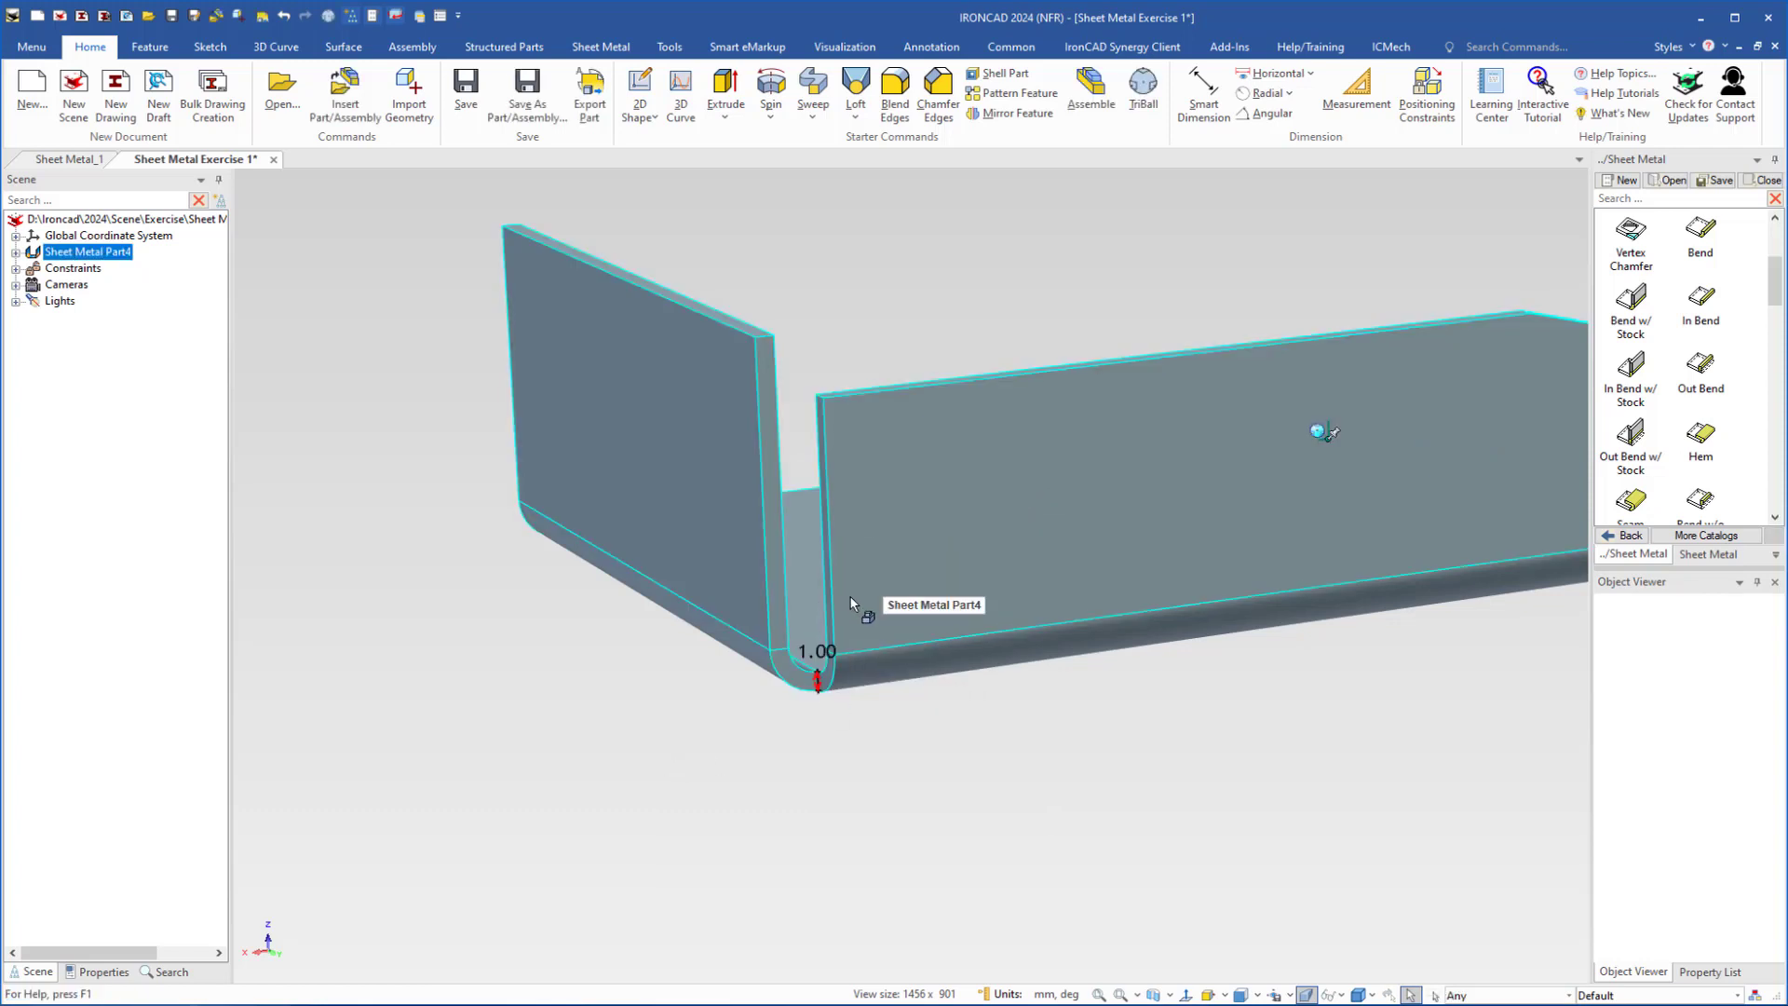
pyautogui.click(849, 603)
pyautogui.scroll(2, 838, 658)
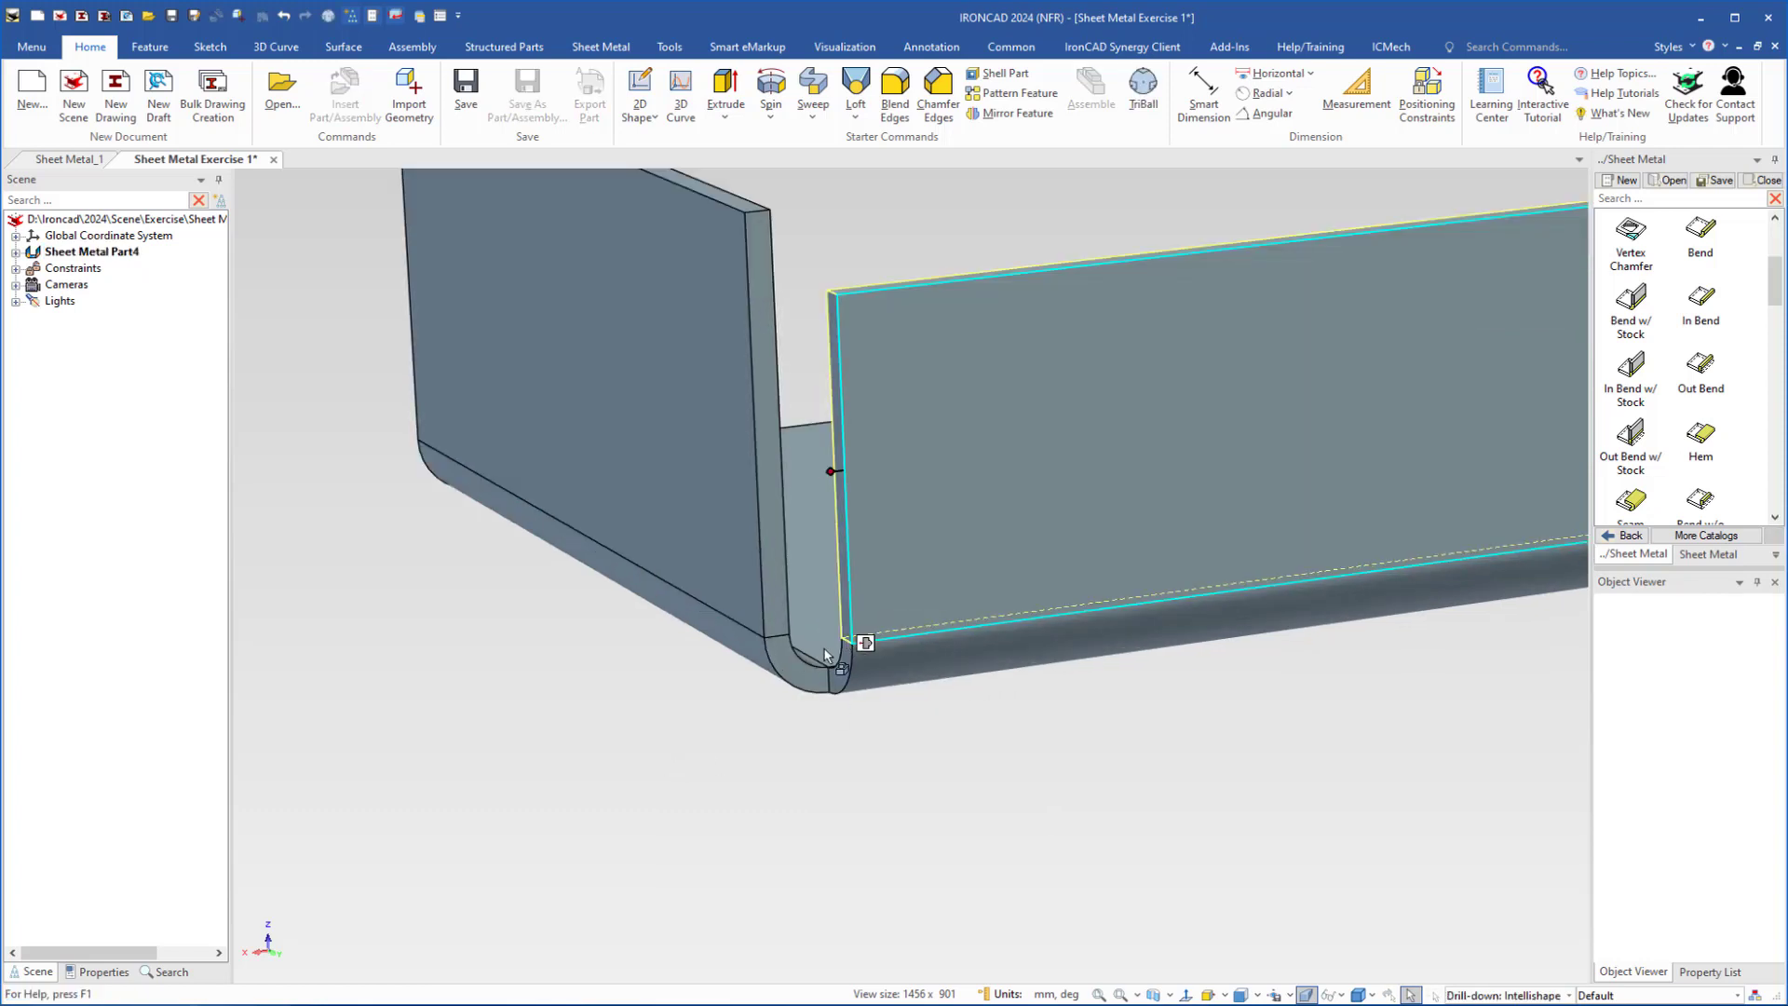
pyautogui.scroll(1, 824, 655)
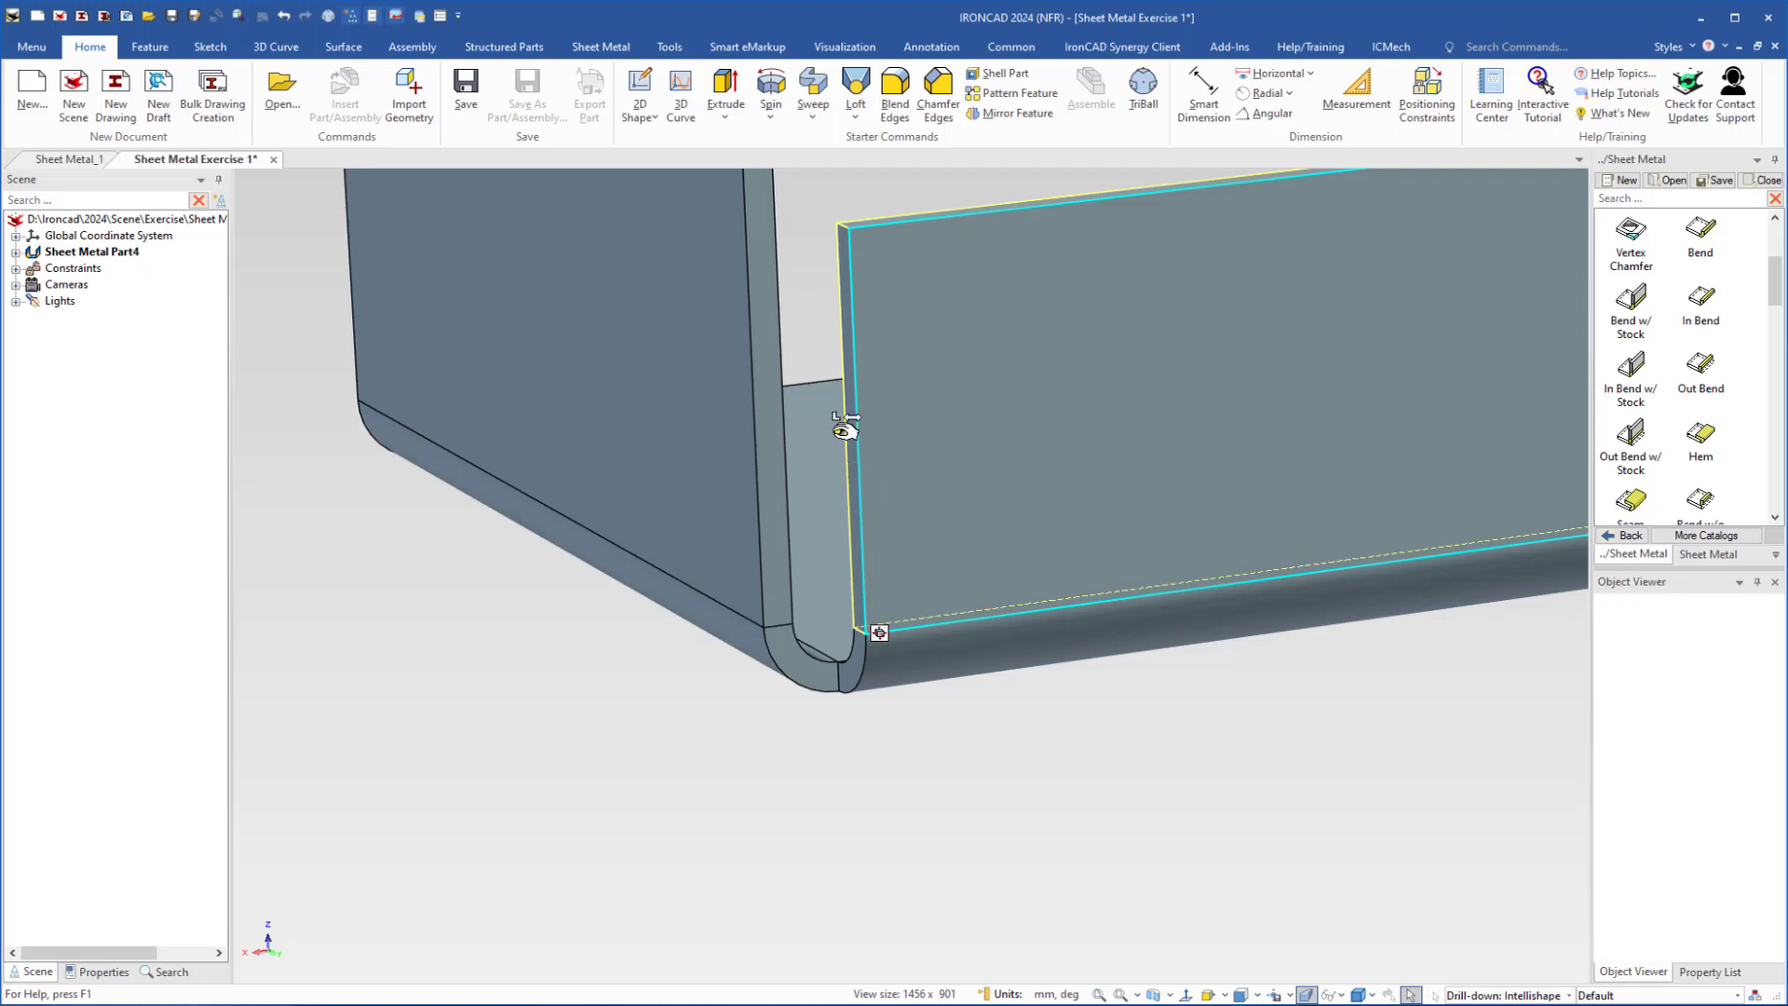
pyautogui.moveTo(845, 429); pyautogui.dragTo(794, 453)
pyautogui.moveTo(794, 451); pyautogui.dragTo(699, 392)
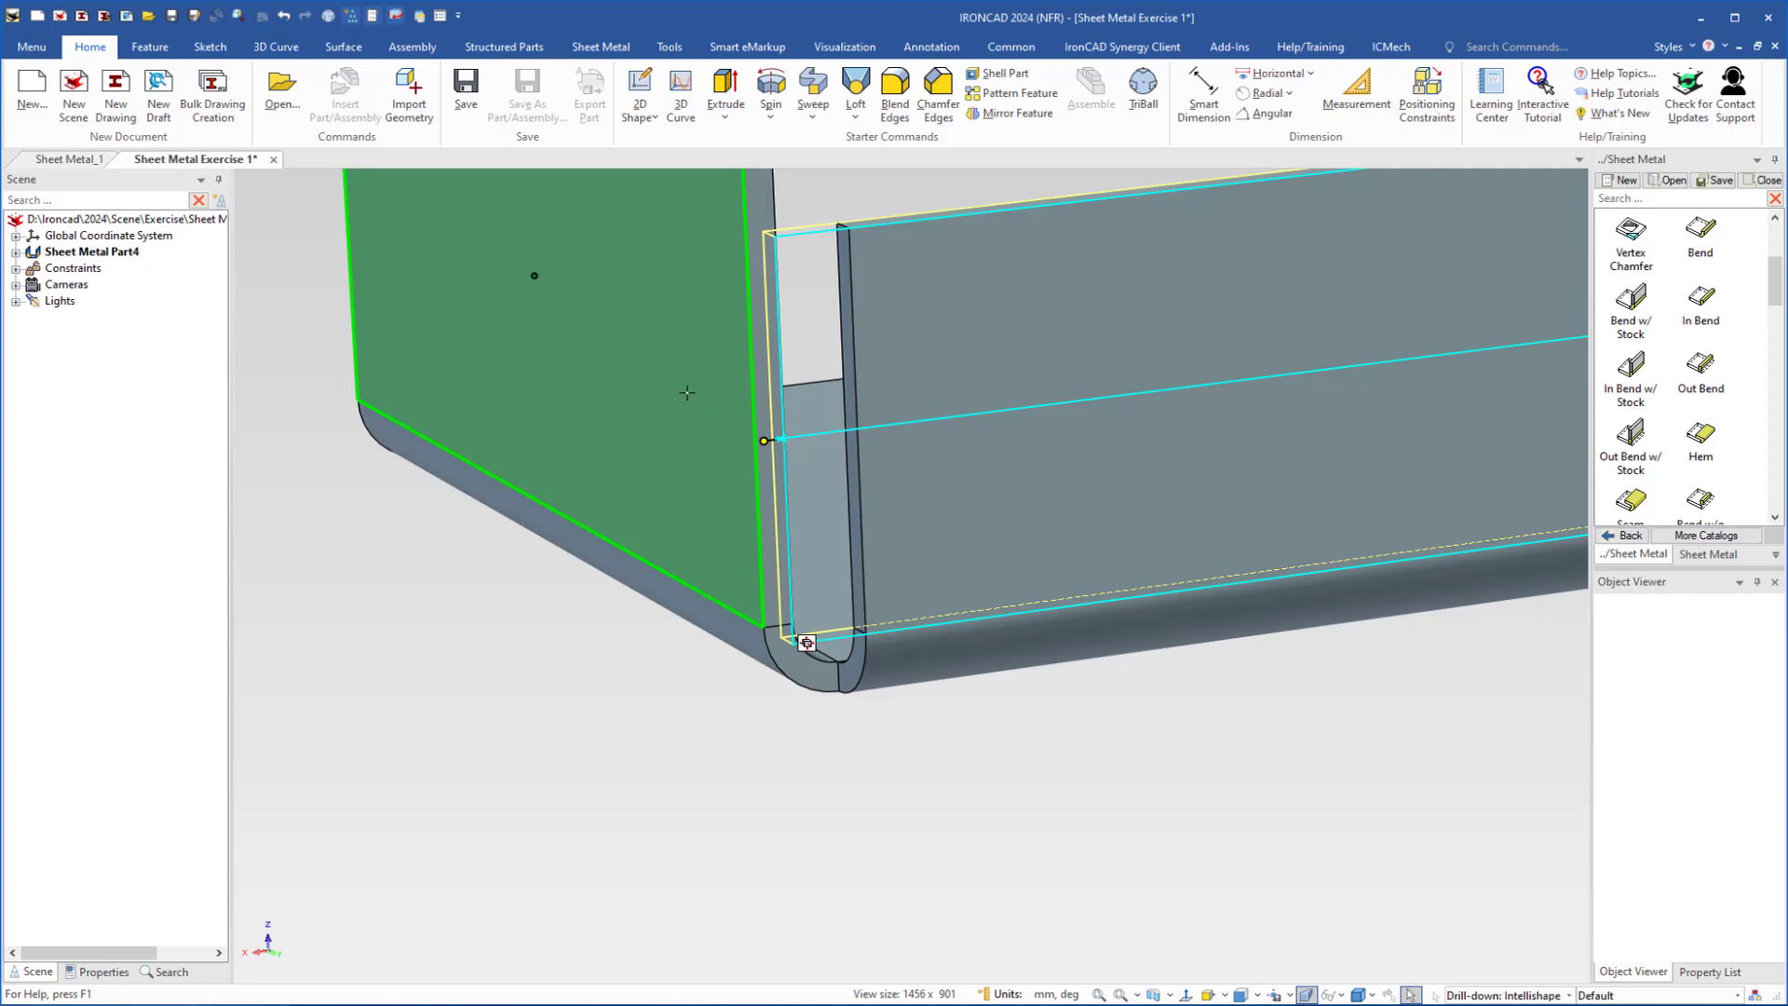
pyautogui.moveTo(687, 393); pyautogui.dragTo(690, 393)
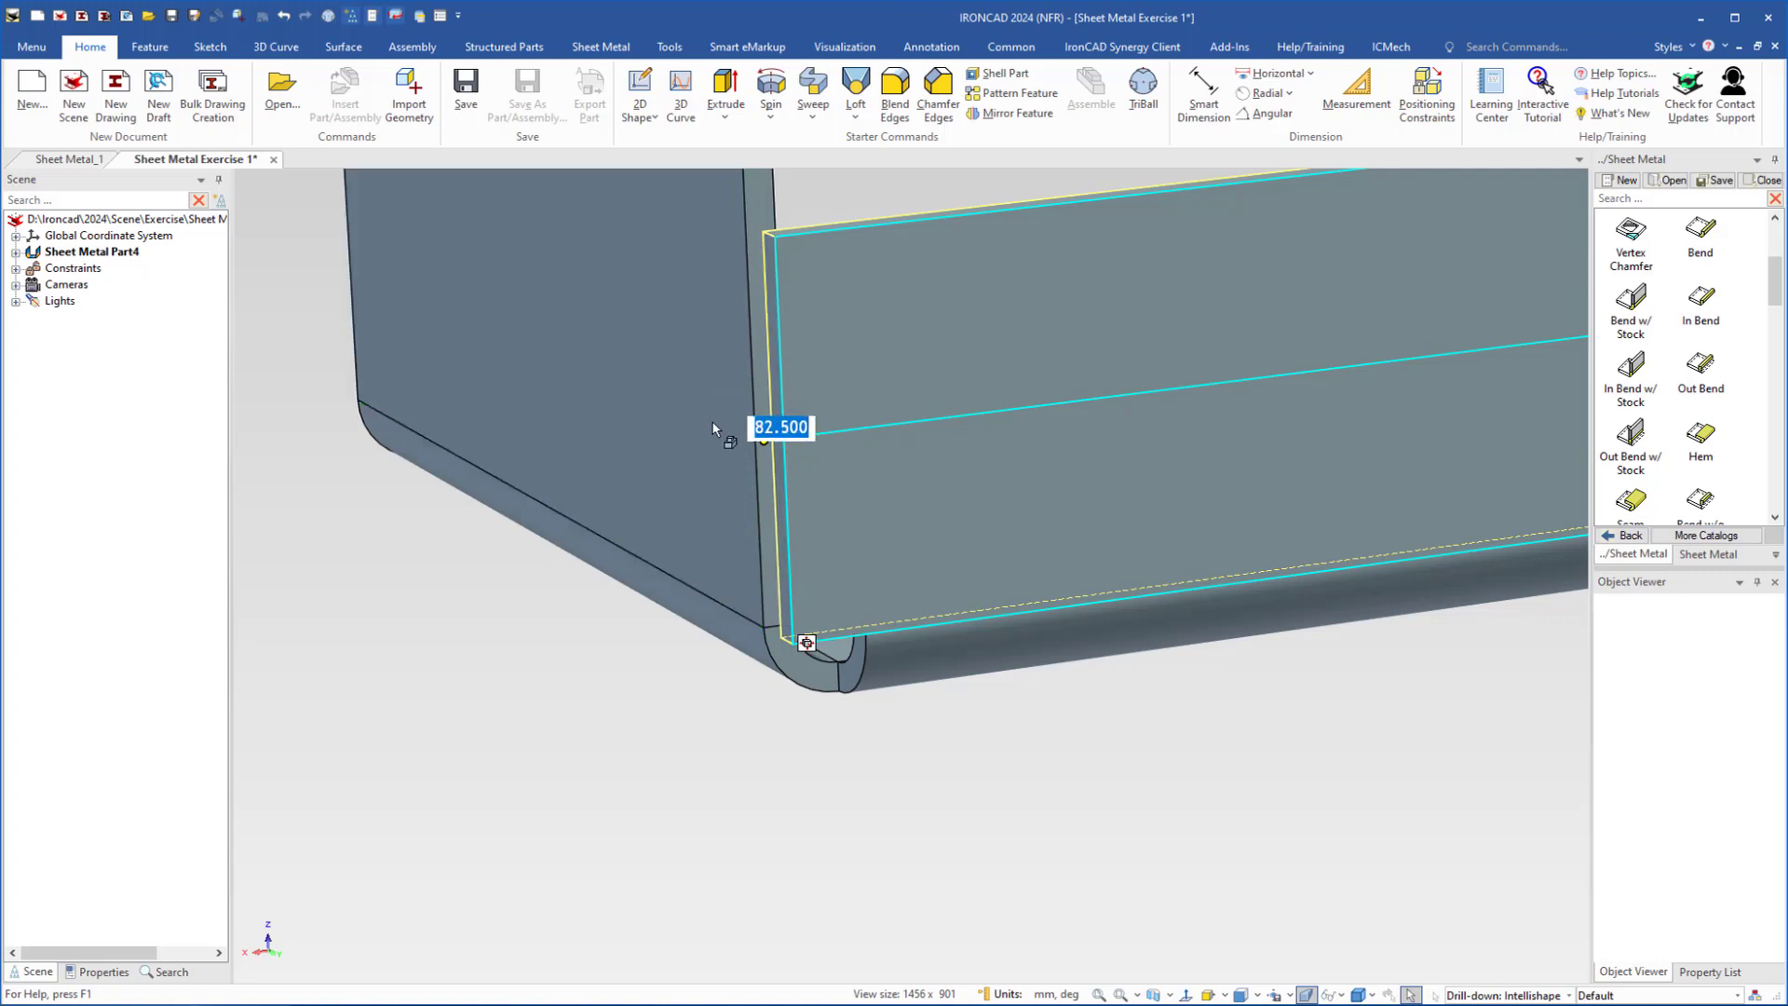
pyautogui.moveTo(713, 428); pyautogui.dragTo(765, 556, button='middle')
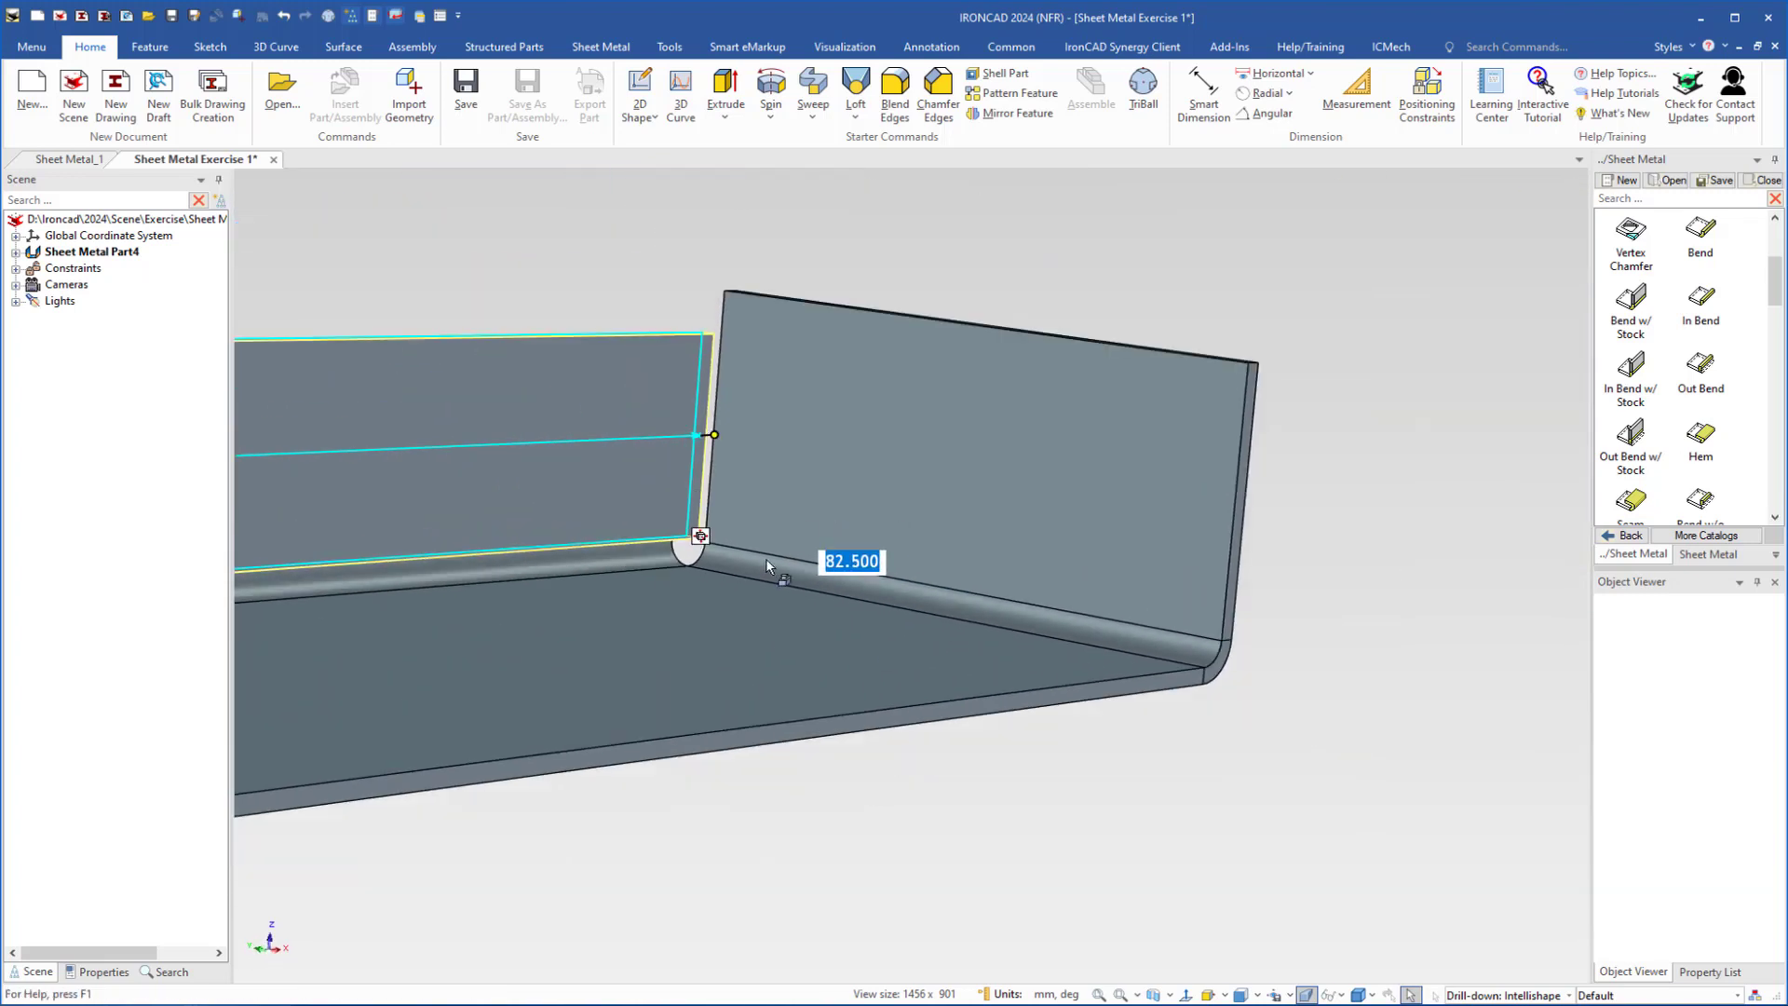
pyautogui.scroll(-1, 765, 556)
pyautogui.click(517, 309)
# - Attach an Add Stock plate to the straight top edge of the back flange
pyautogui.moveTo(711, 482); pyautogui.dragTo(884, 493, button='middle')
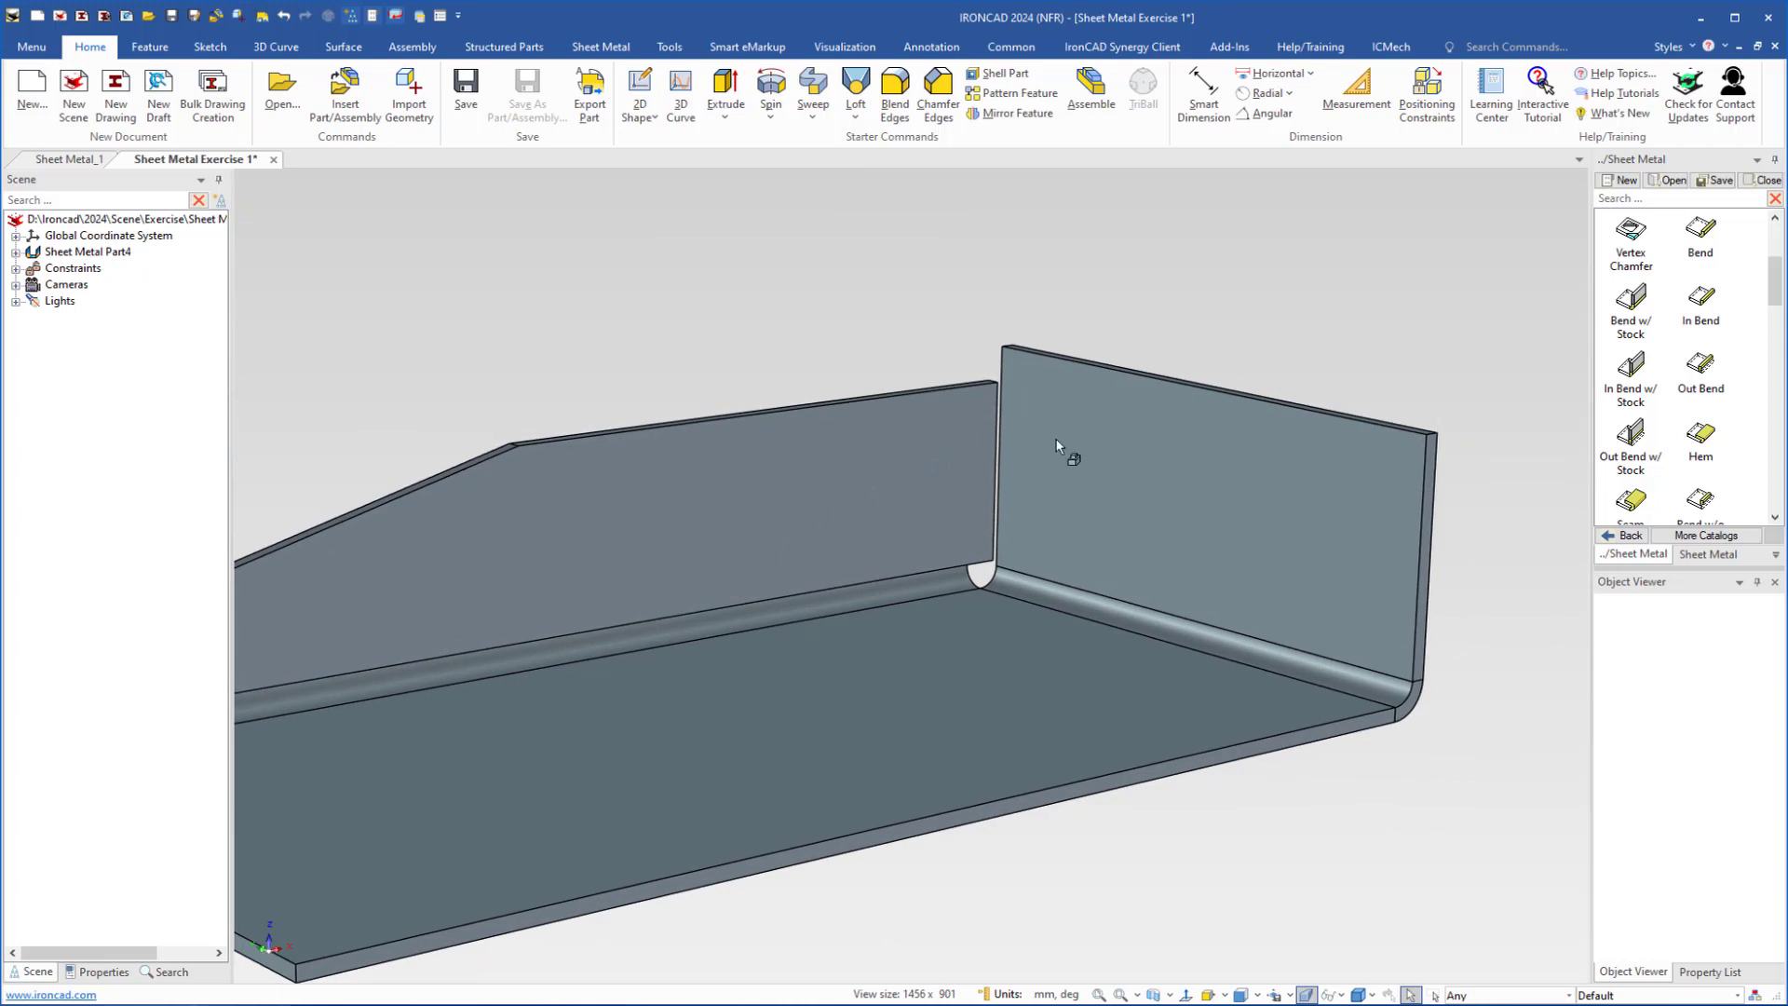
pyautogui.scroll(3, 1681, 376)
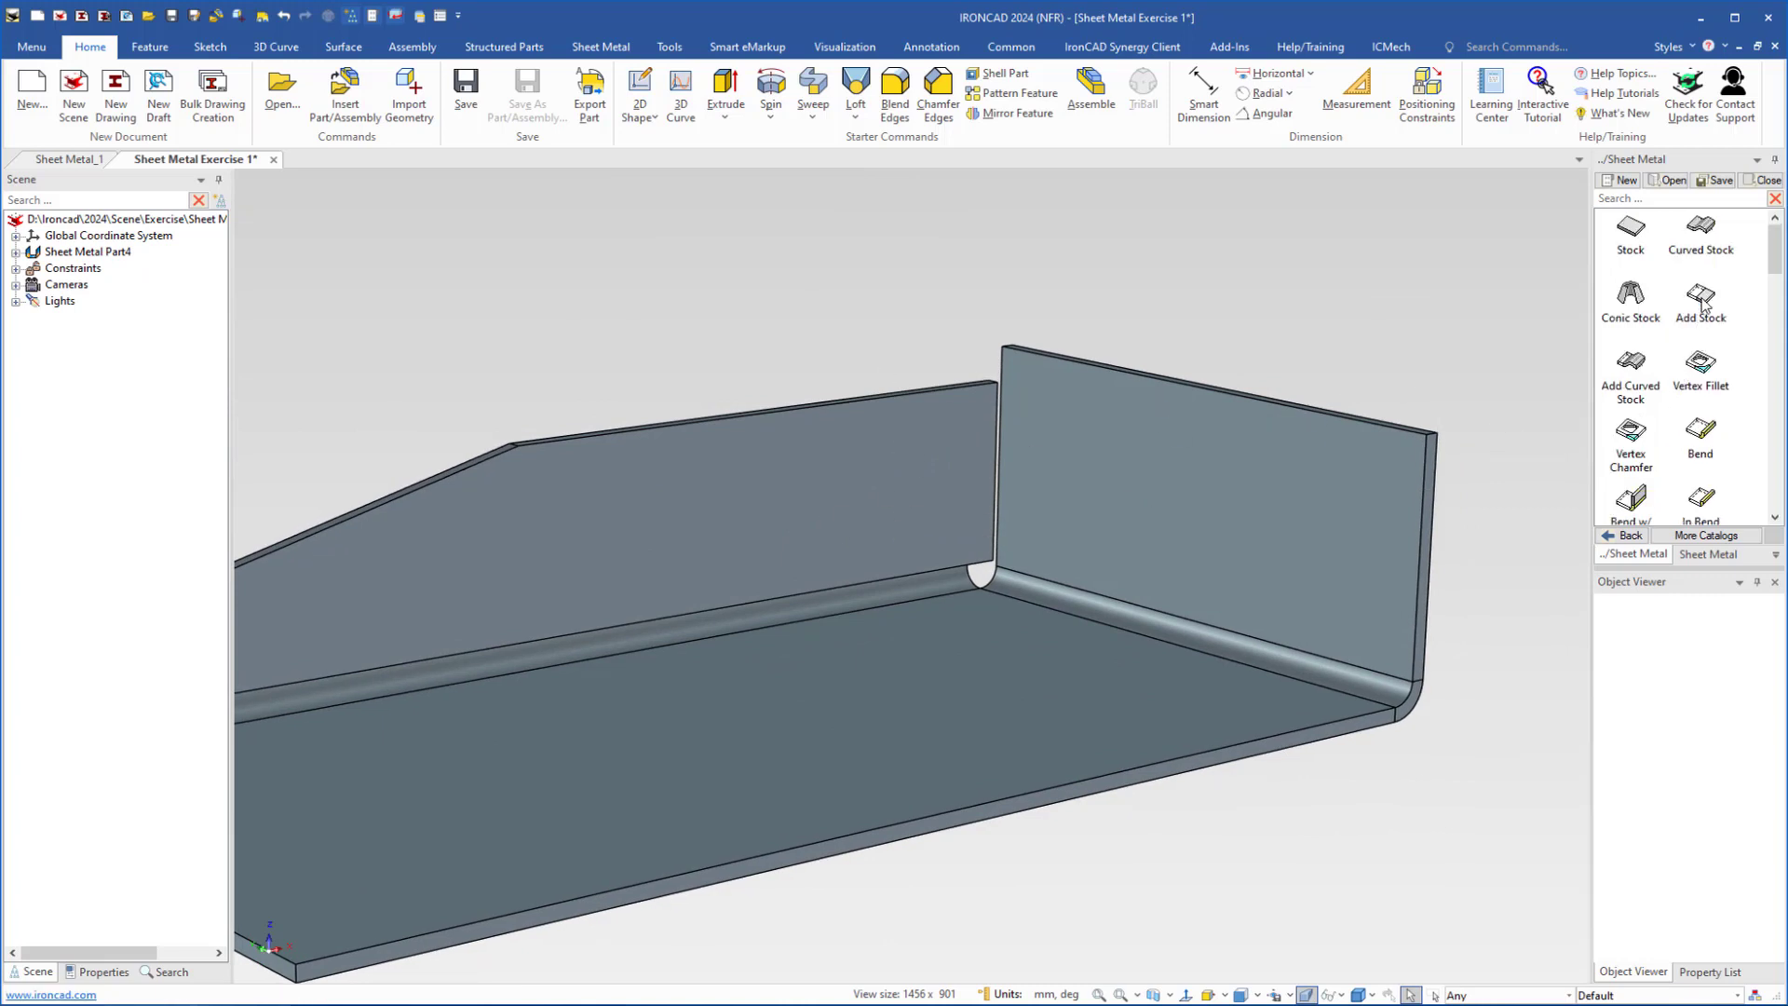
pyautogui.moveTo(1702, 296); pyautogui.dragTo(788, 412)
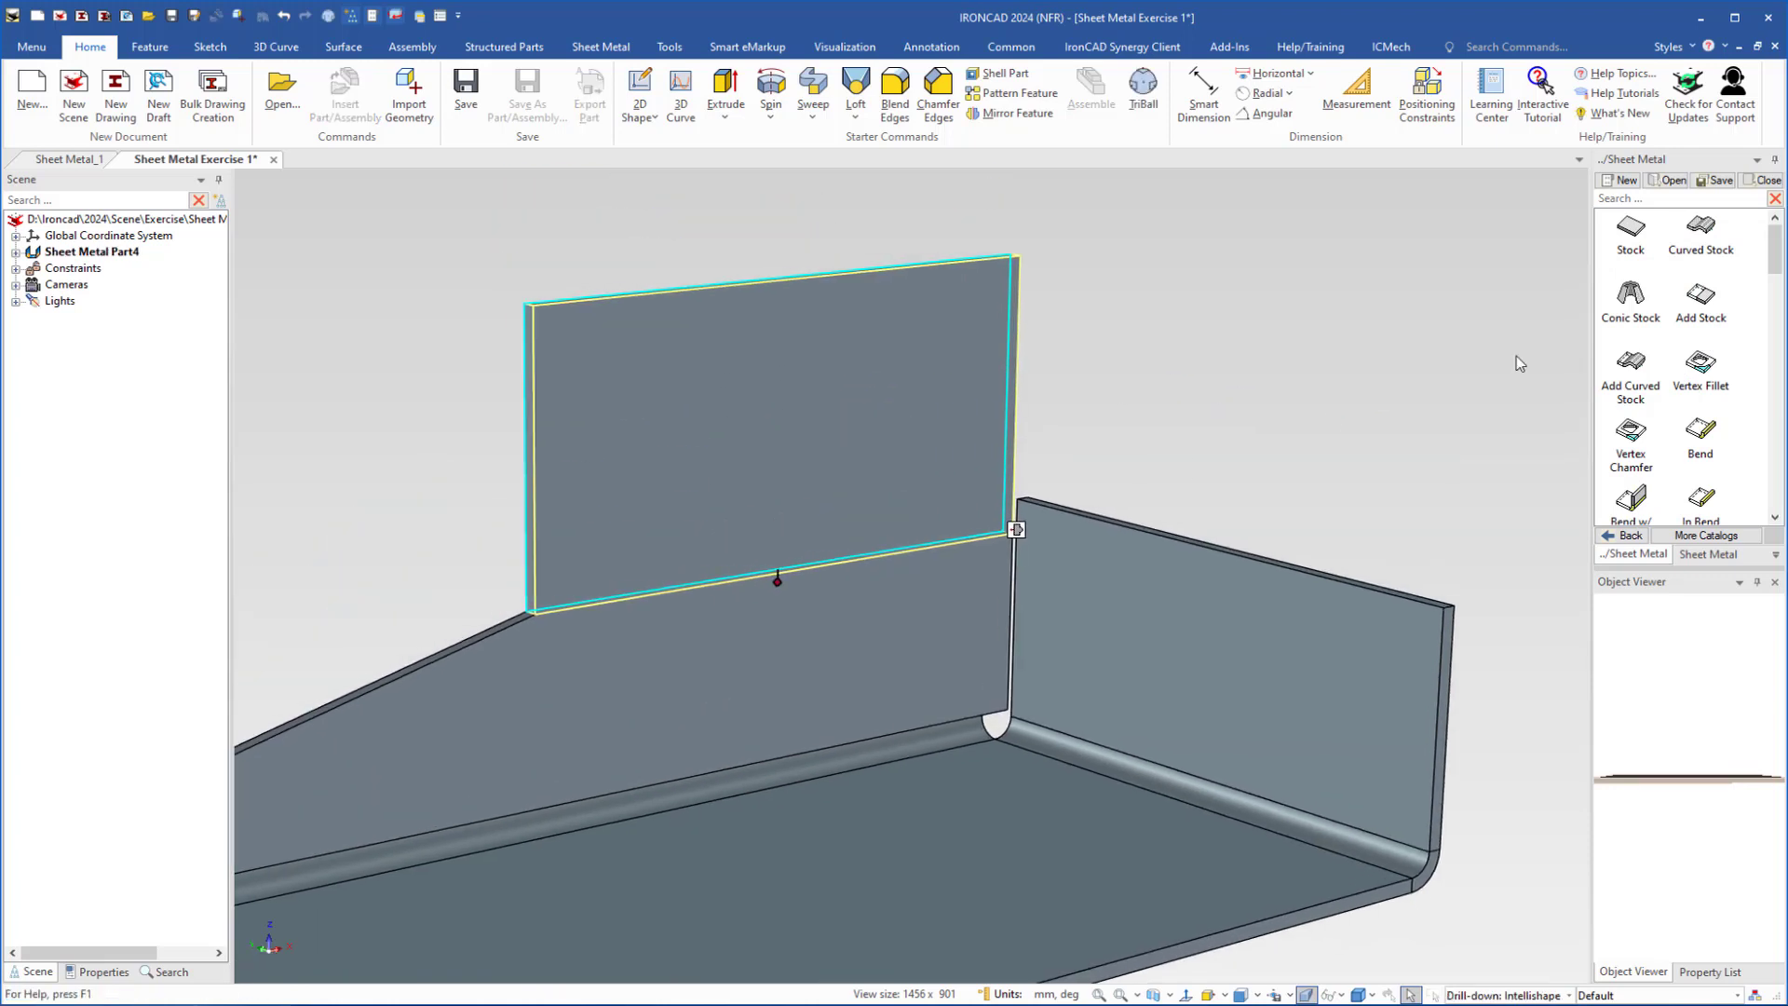
# - Add a Bend to the top edge of the new stock and a second Bend to that bend's free edge
pyautogui.moveTo(1701, 436); pyautogui.dragTo(796, 306)
pyautogui.moveTo(849, 365); pyautogui.dragTo(1023, 349, button='middle')
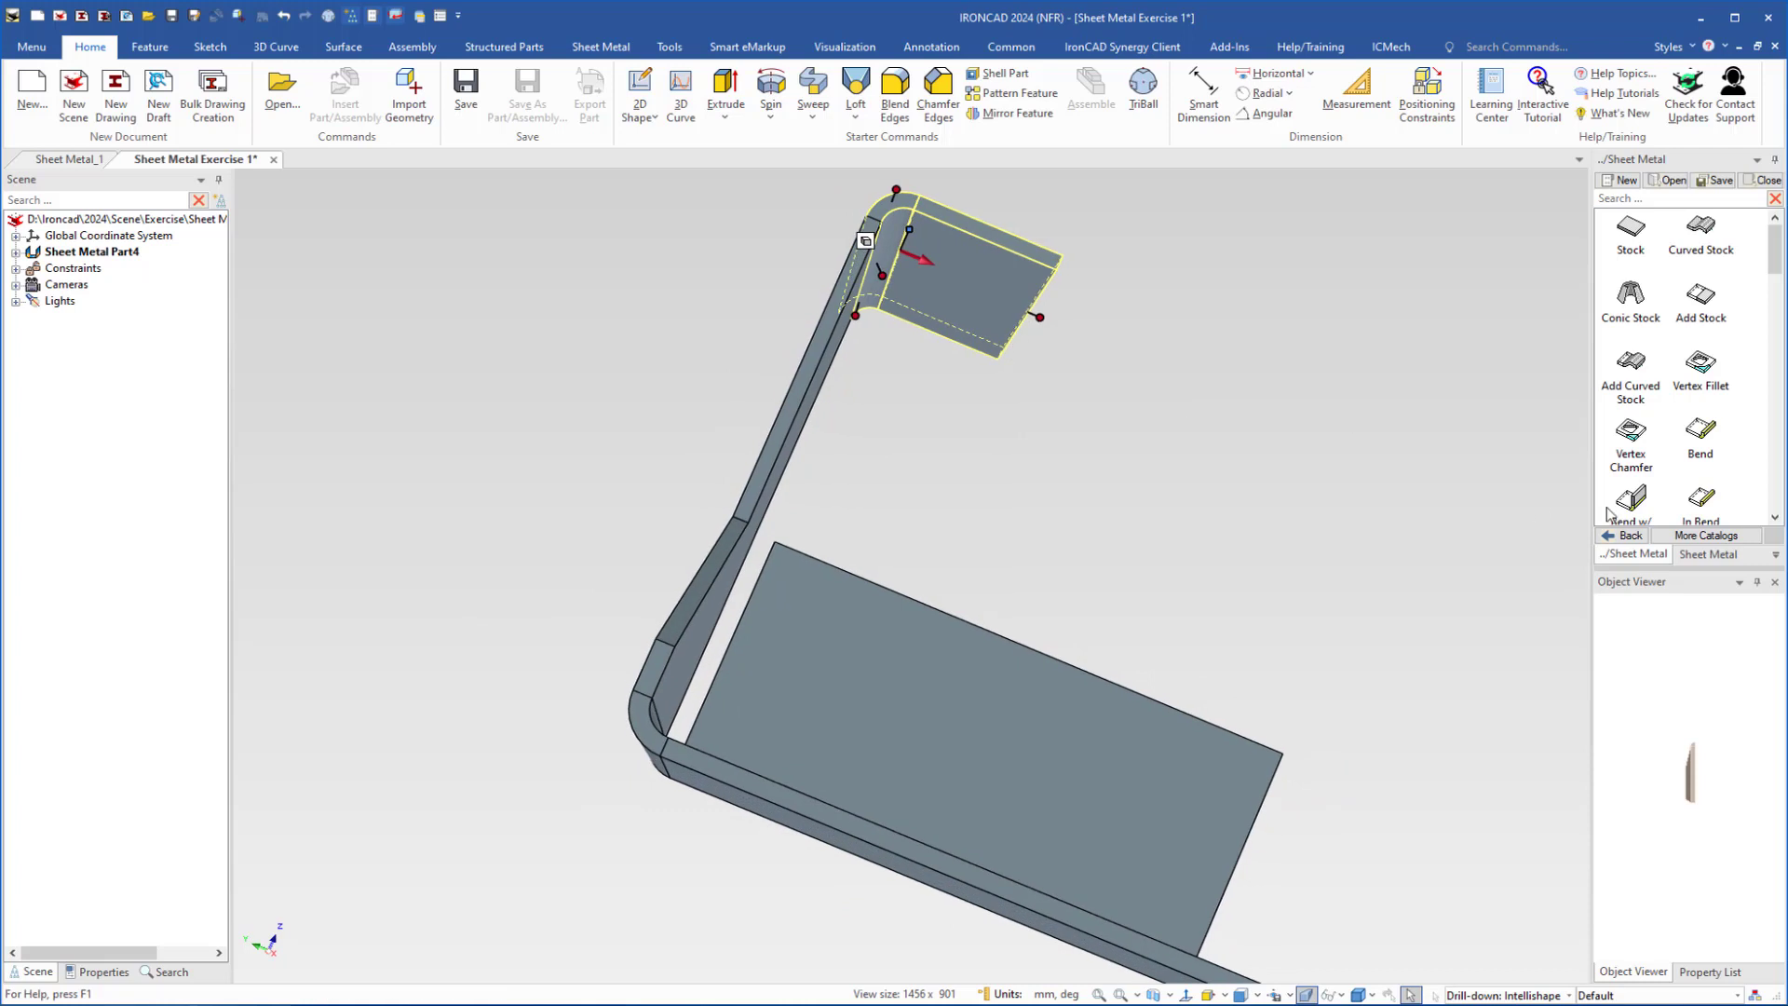
pyautogui.moveTo(1703, 436); pyautogui.dragTo(970, 333)
pyautogui.moveTo(970, 334); pyautogui.dragTo(790, 401, button='middle')
# - Set the second bend's stock length to 10 mm, keeping the Maintain specified length behavior
pyautogui.scroll(3, 806, 465)
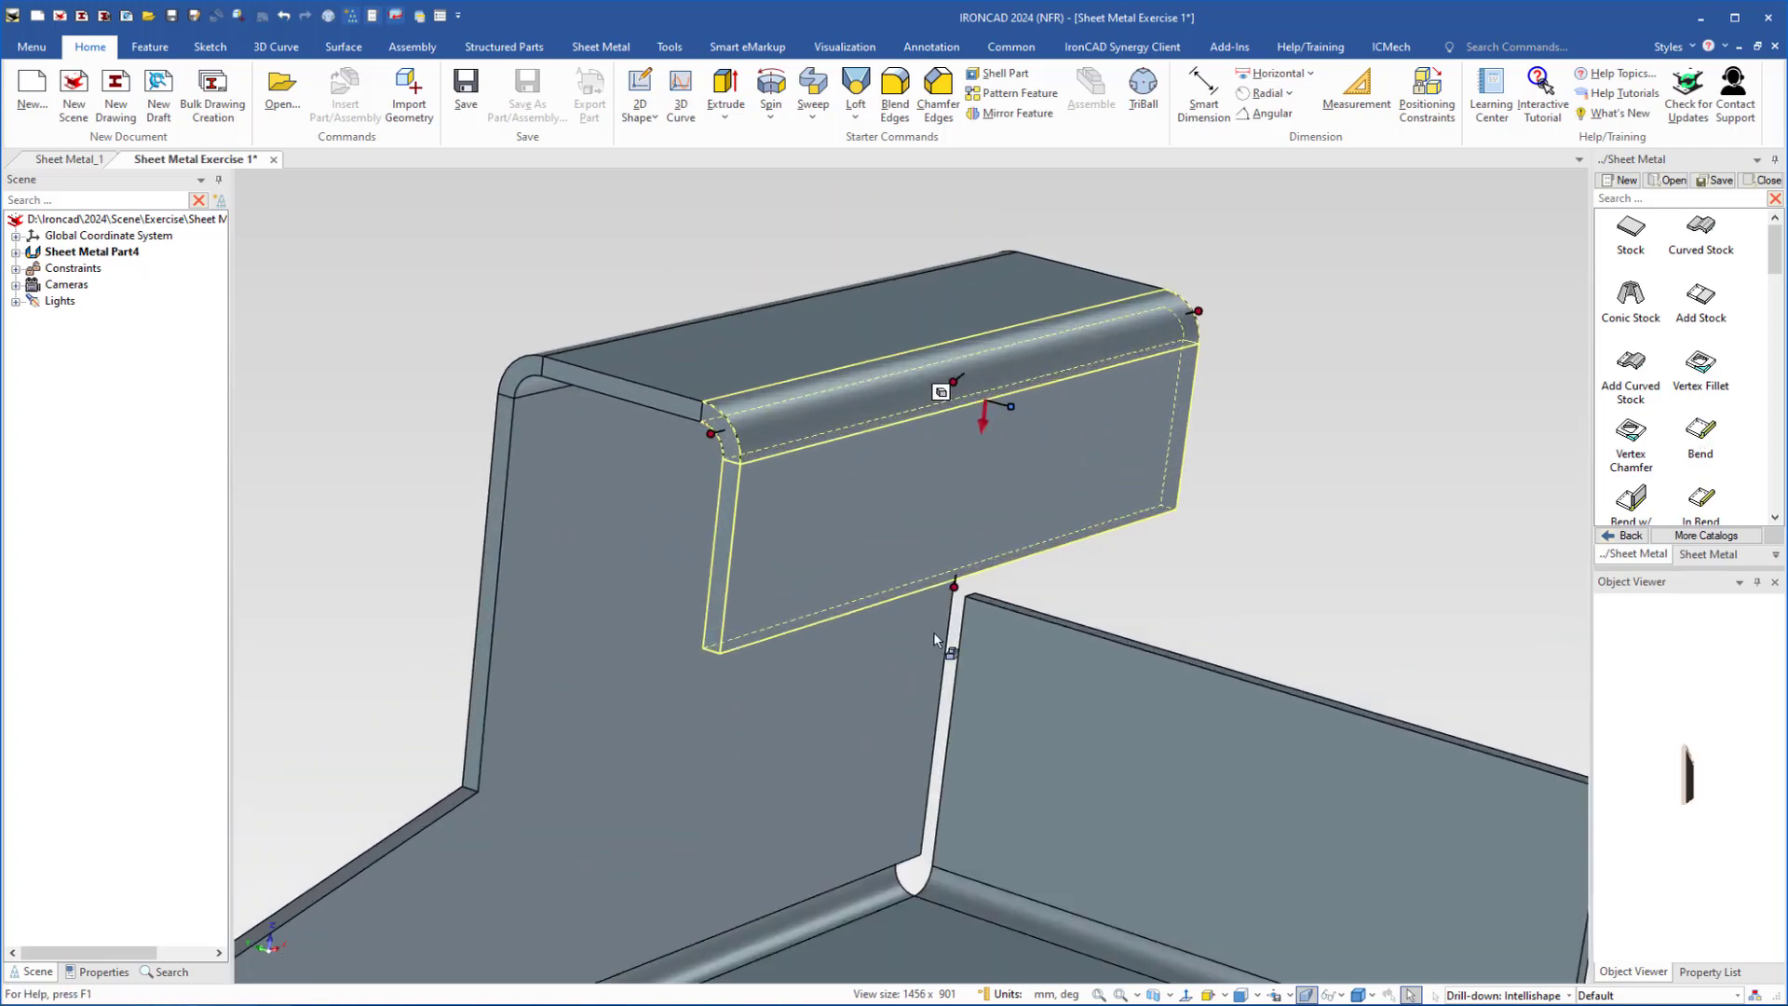
pyautogui.click(959, 577)
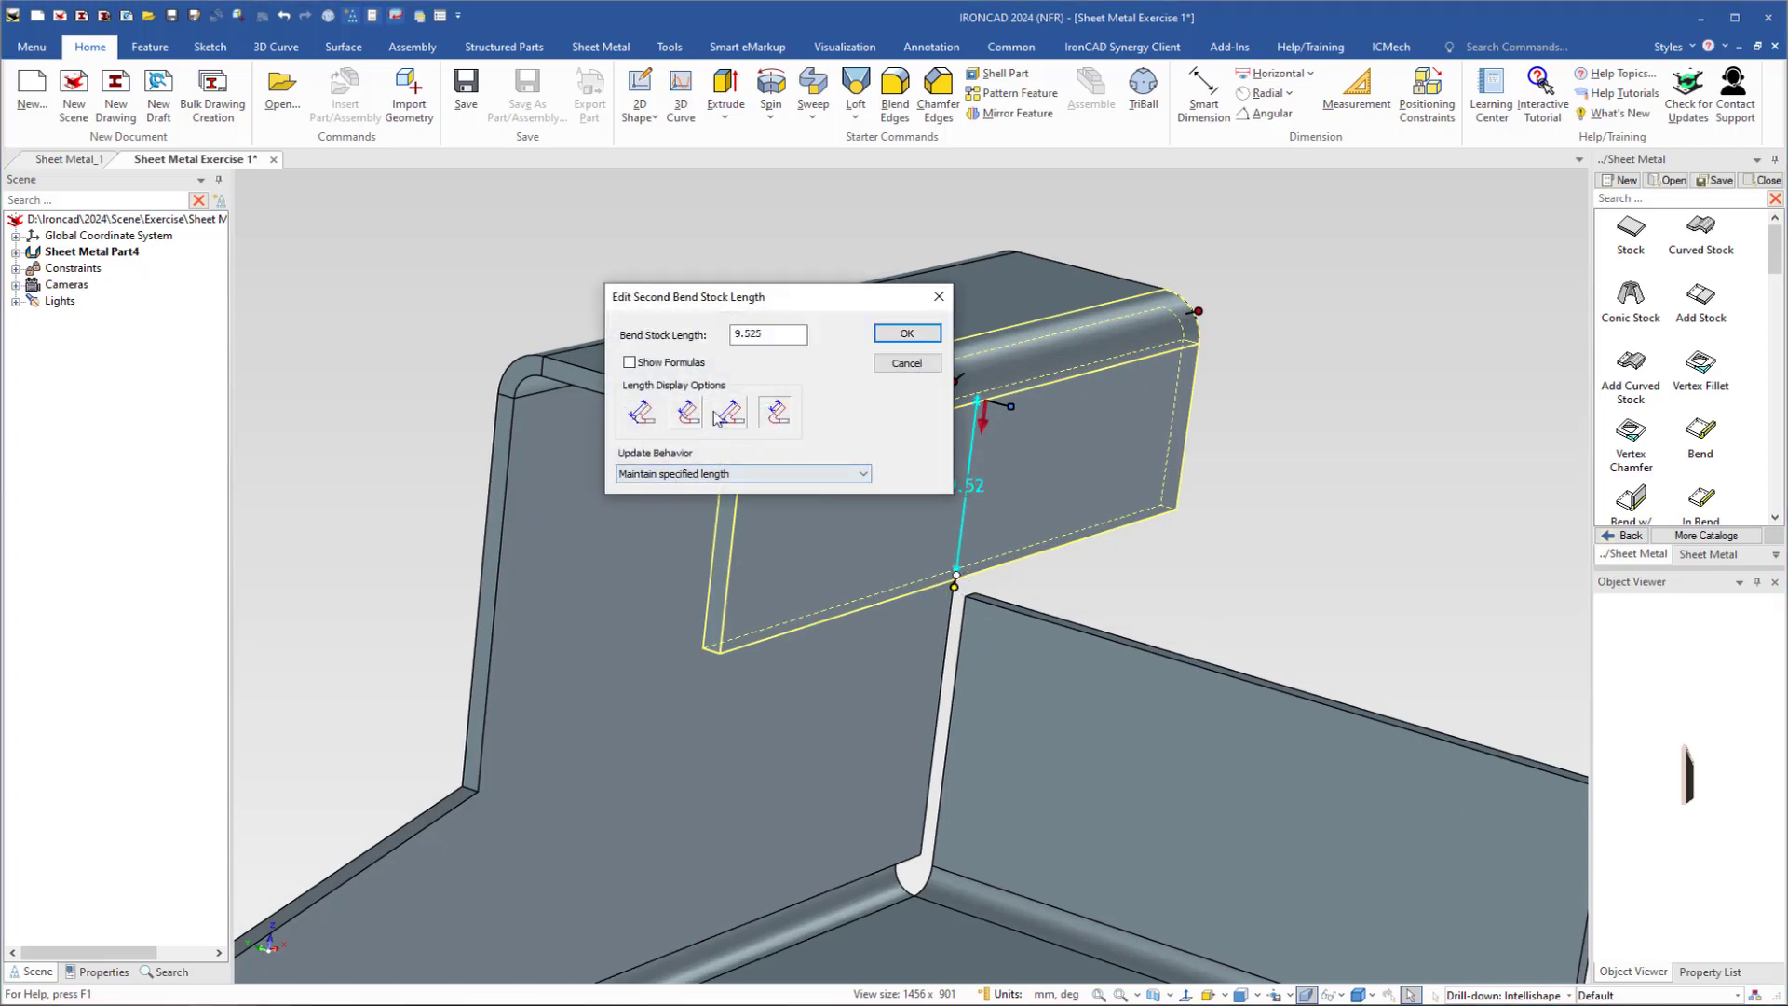
pyautogui.moveTo(769, 339); pyautogui.dragTo(699, 320)
pyautogui.write('10')
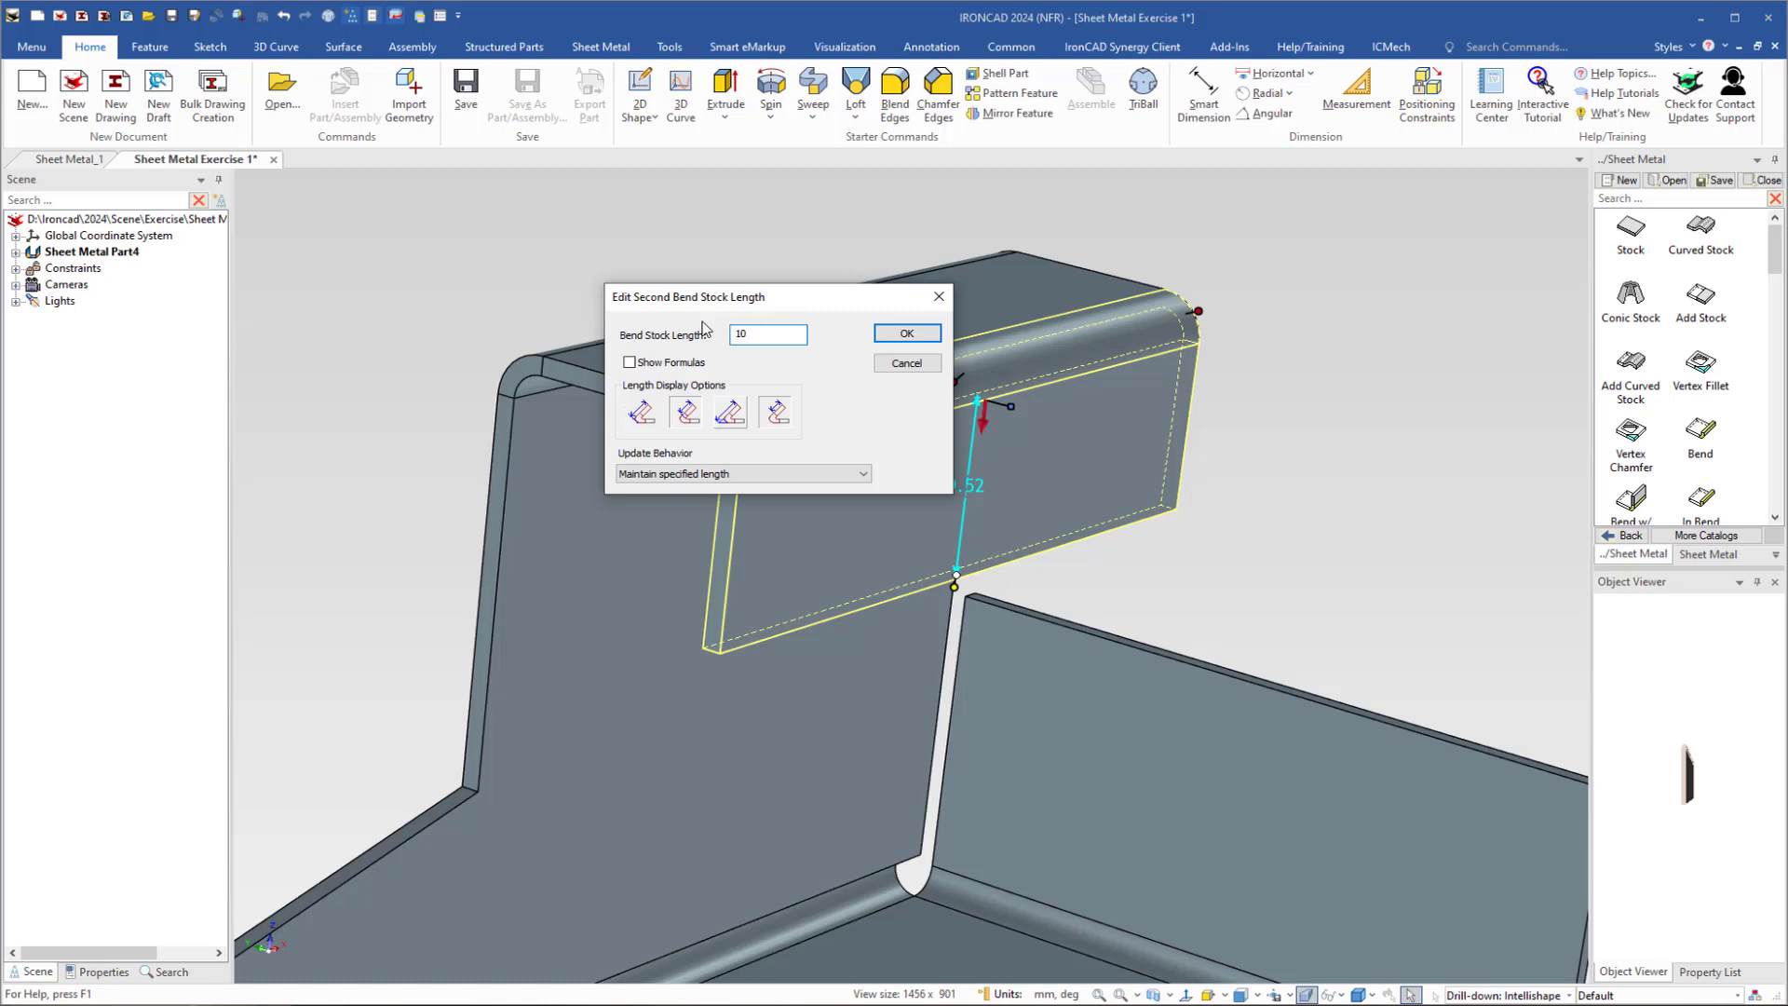
pyautogui.click(902, 335)
# - Examine the two upper bends and the downward return flange from several angles
pyautogui.moveTo(651, 487); pyautogui.dragTo(979, 515, button='middle')
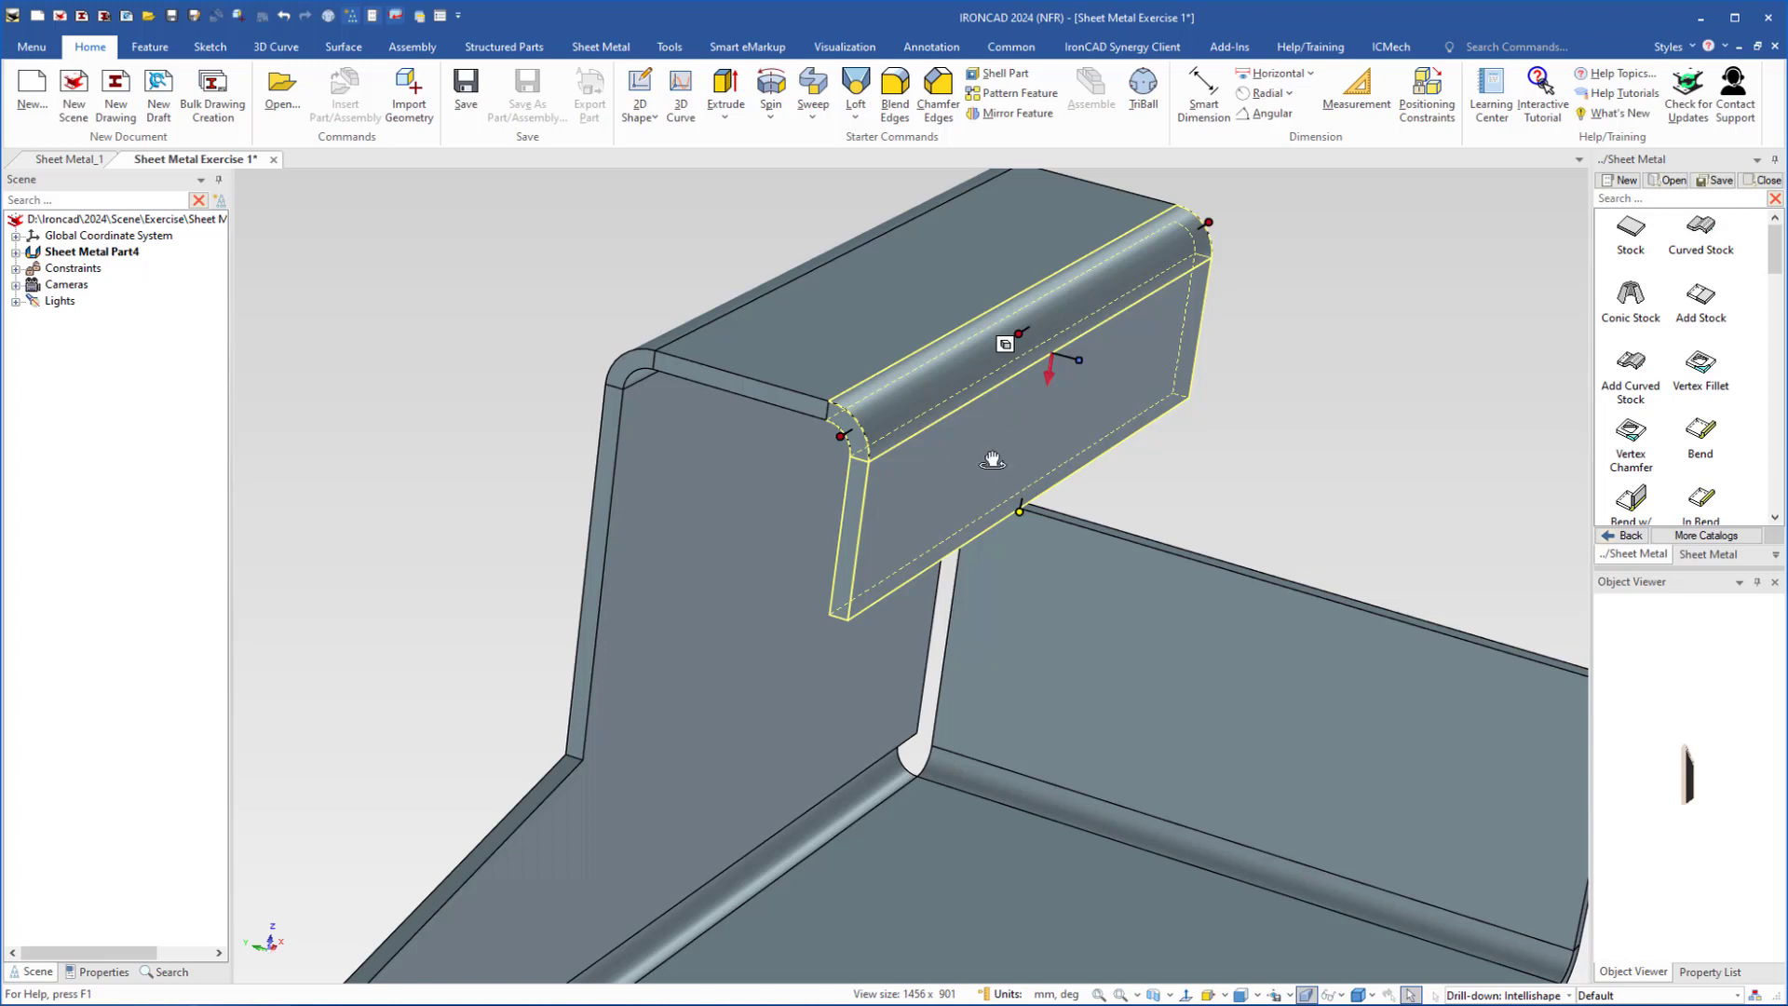
pyautogui.moveTo(992, 460); pyautogui.dragTo(1108, 471, button='middle')
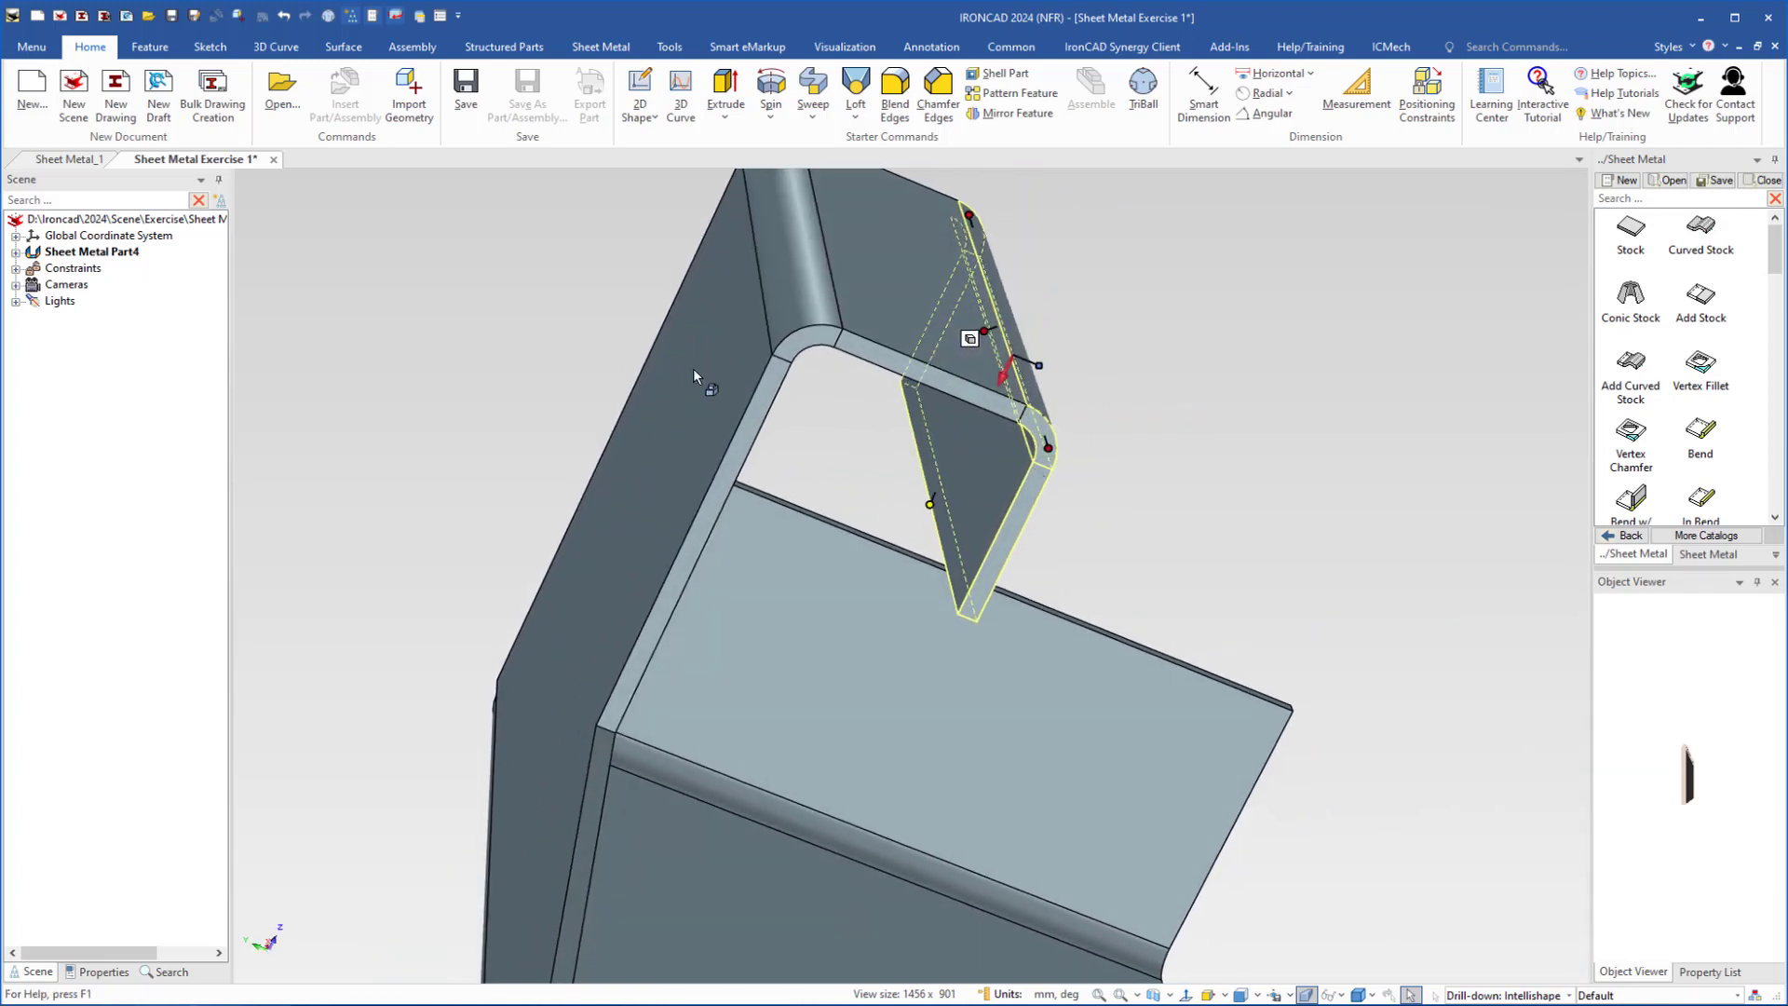
pyautogui.moveTo(698, 379); pyautogui.dragTo(1185, 366, button='middle')
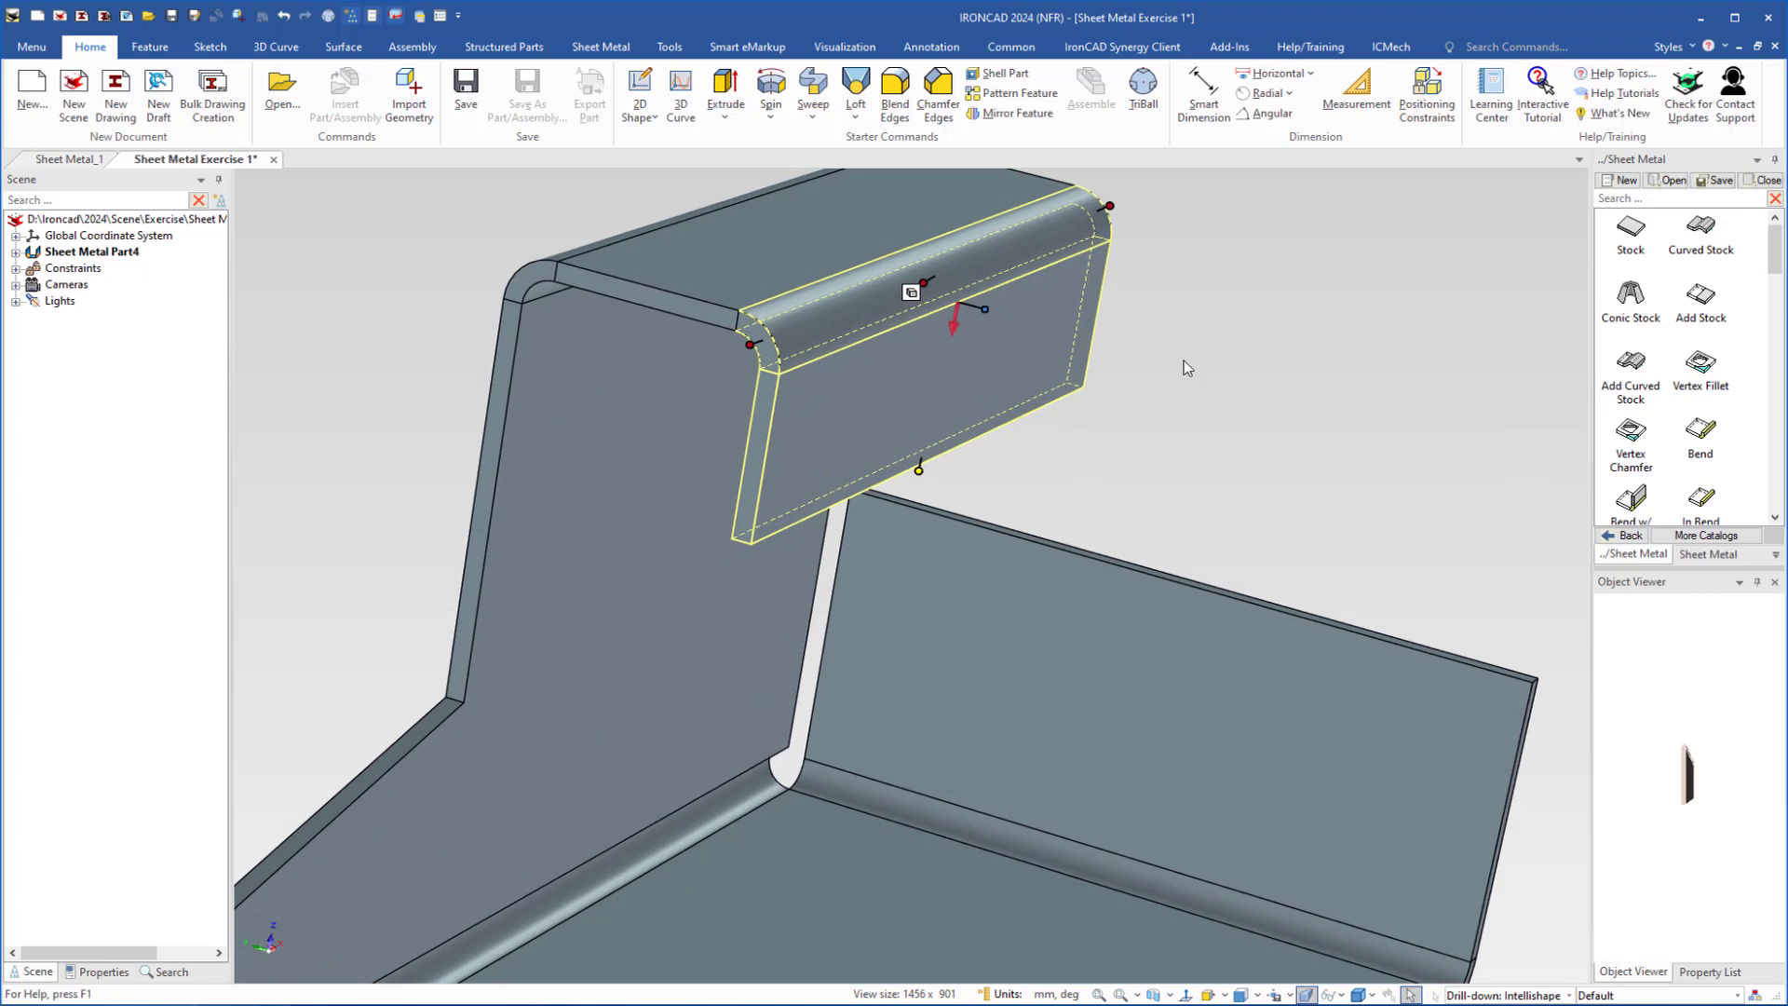
pyautogui.click(1185, 362)
pyautogui.keyDown('shift'); pyautogui.moveTo(880, 331); pyautogui.dragTo(916, 432, button='middle'); pyautogui.keyUp('shift')
pyautogui.scroll(2, 916, 432)
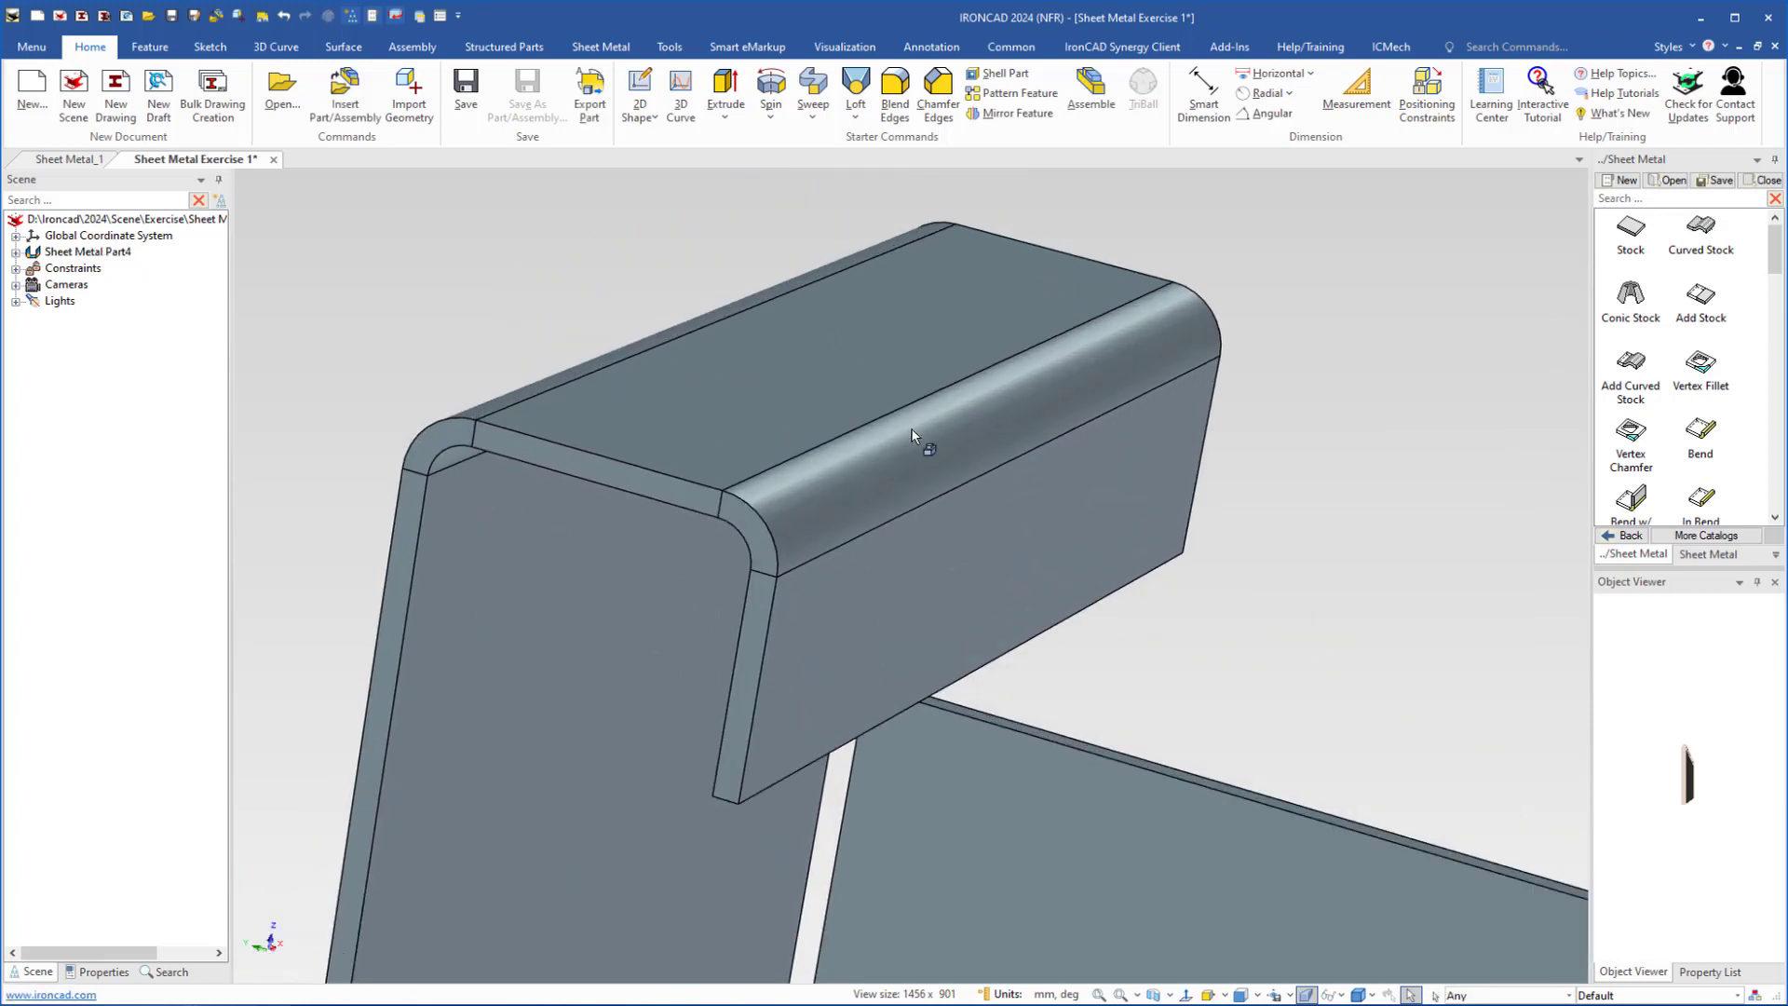
pyautogui.click(884, 360)
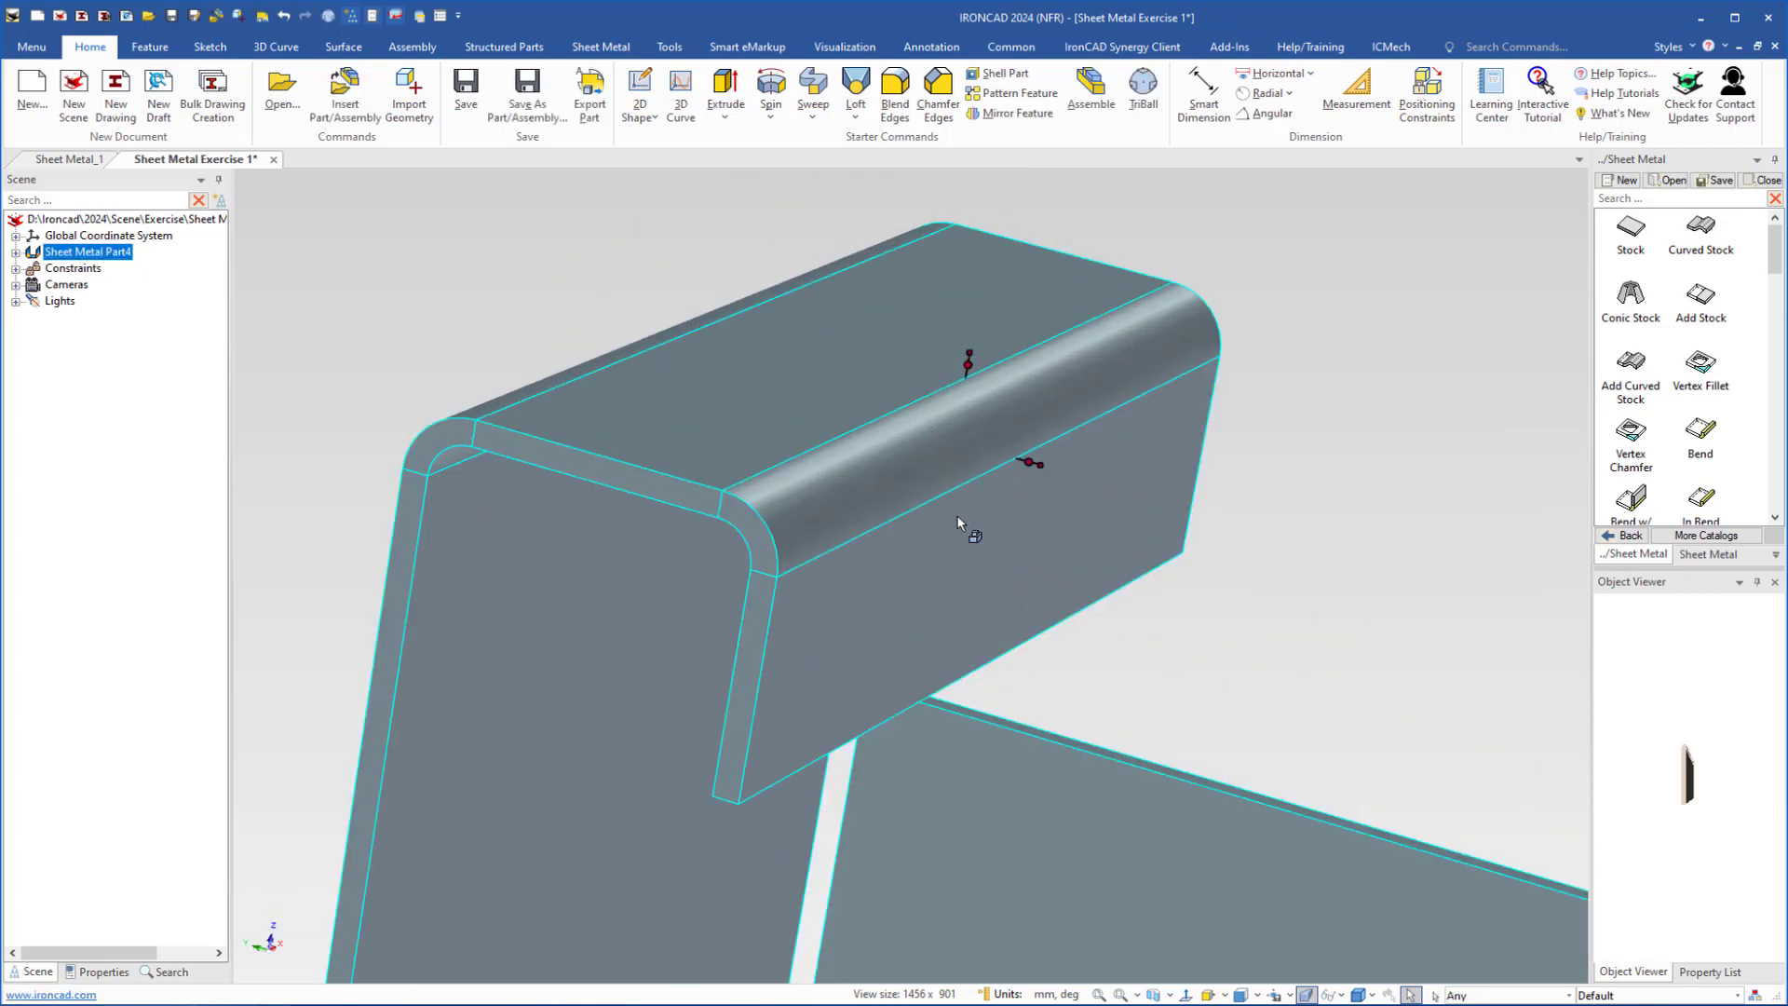
pyautogui.scroll(2, 991, 407)
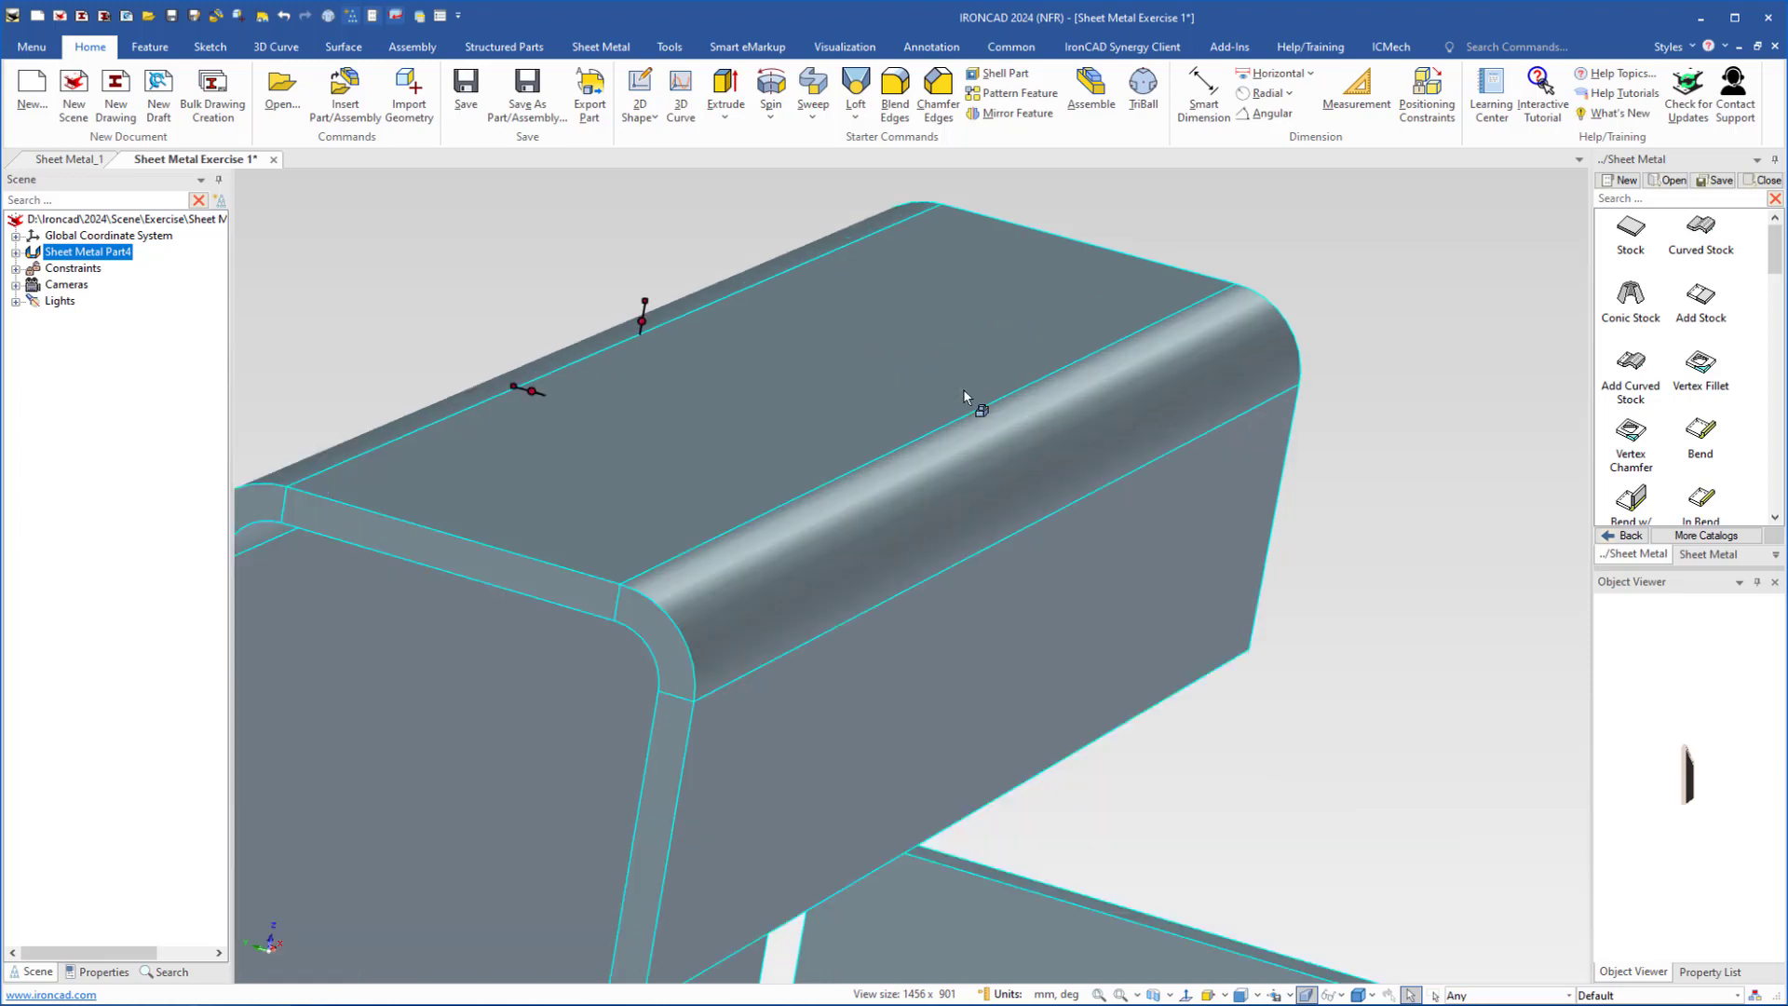
pyautogui.moveTo(925, 494); pyautogui.dragTo(1010, 589, button='middle')
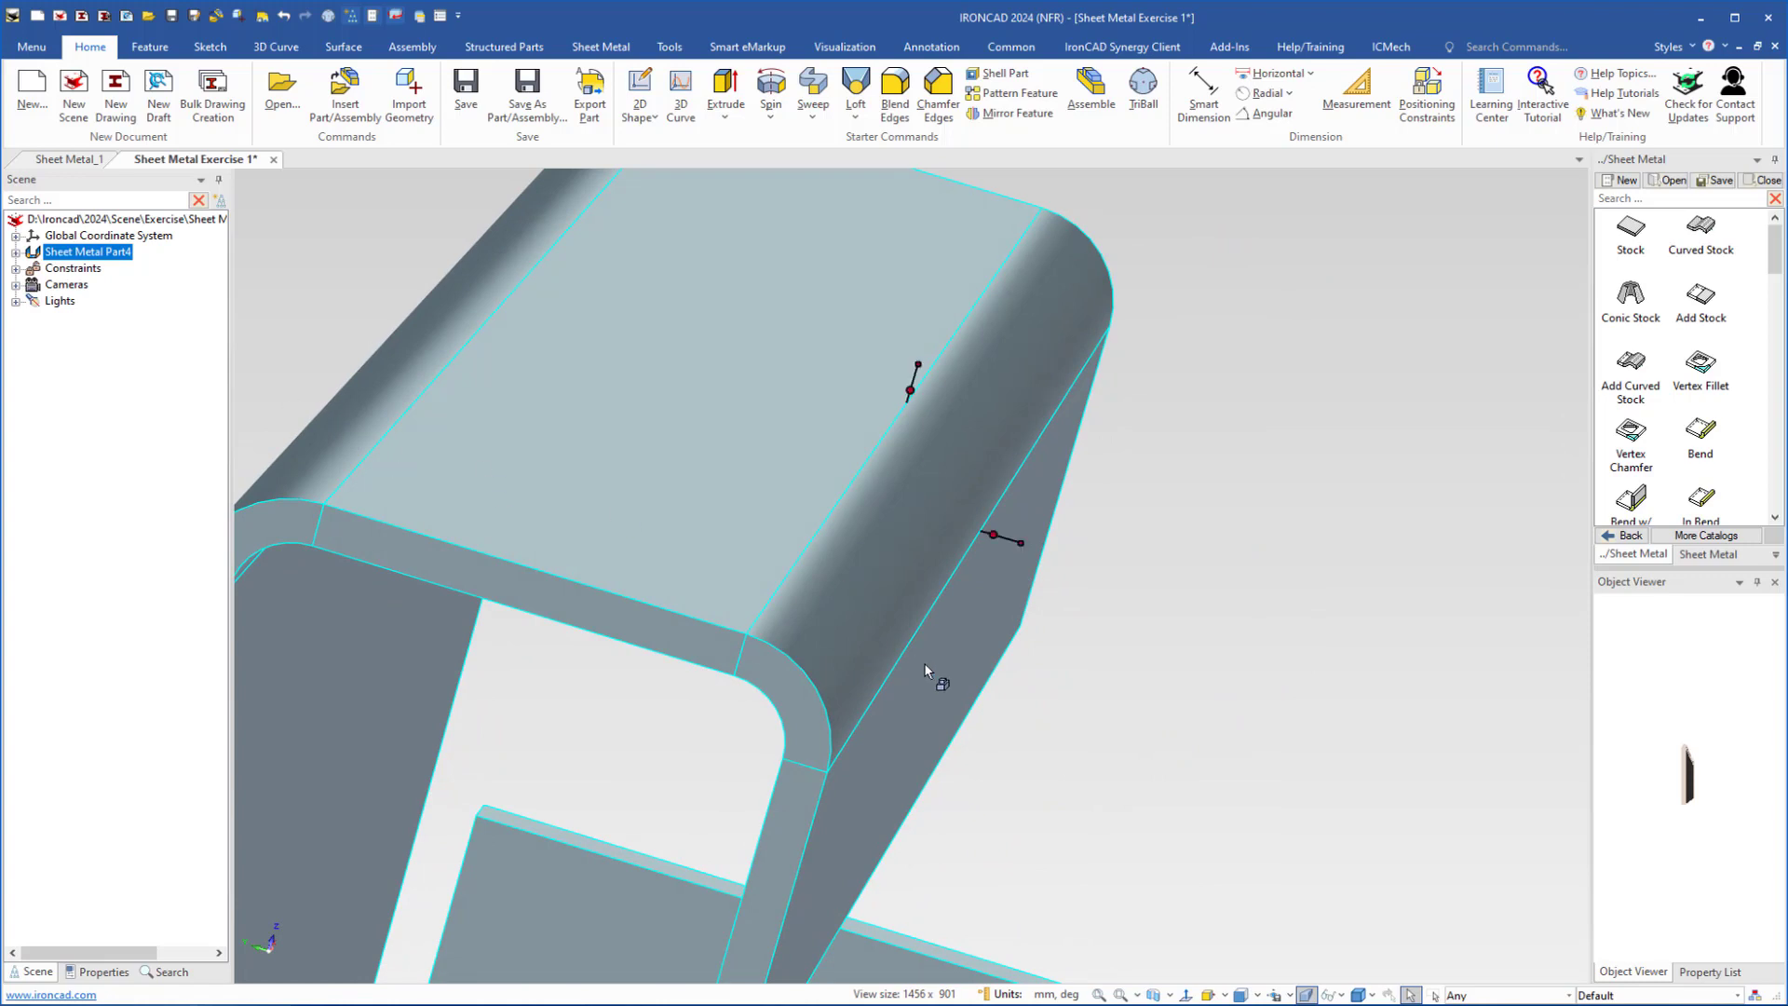
pyautogui.keyDown('shift'); pyautogui.moveTo(922, 663); pyautogui.dragTo(1173, 553, button='middle'); pyautogui.keyUp('shift')
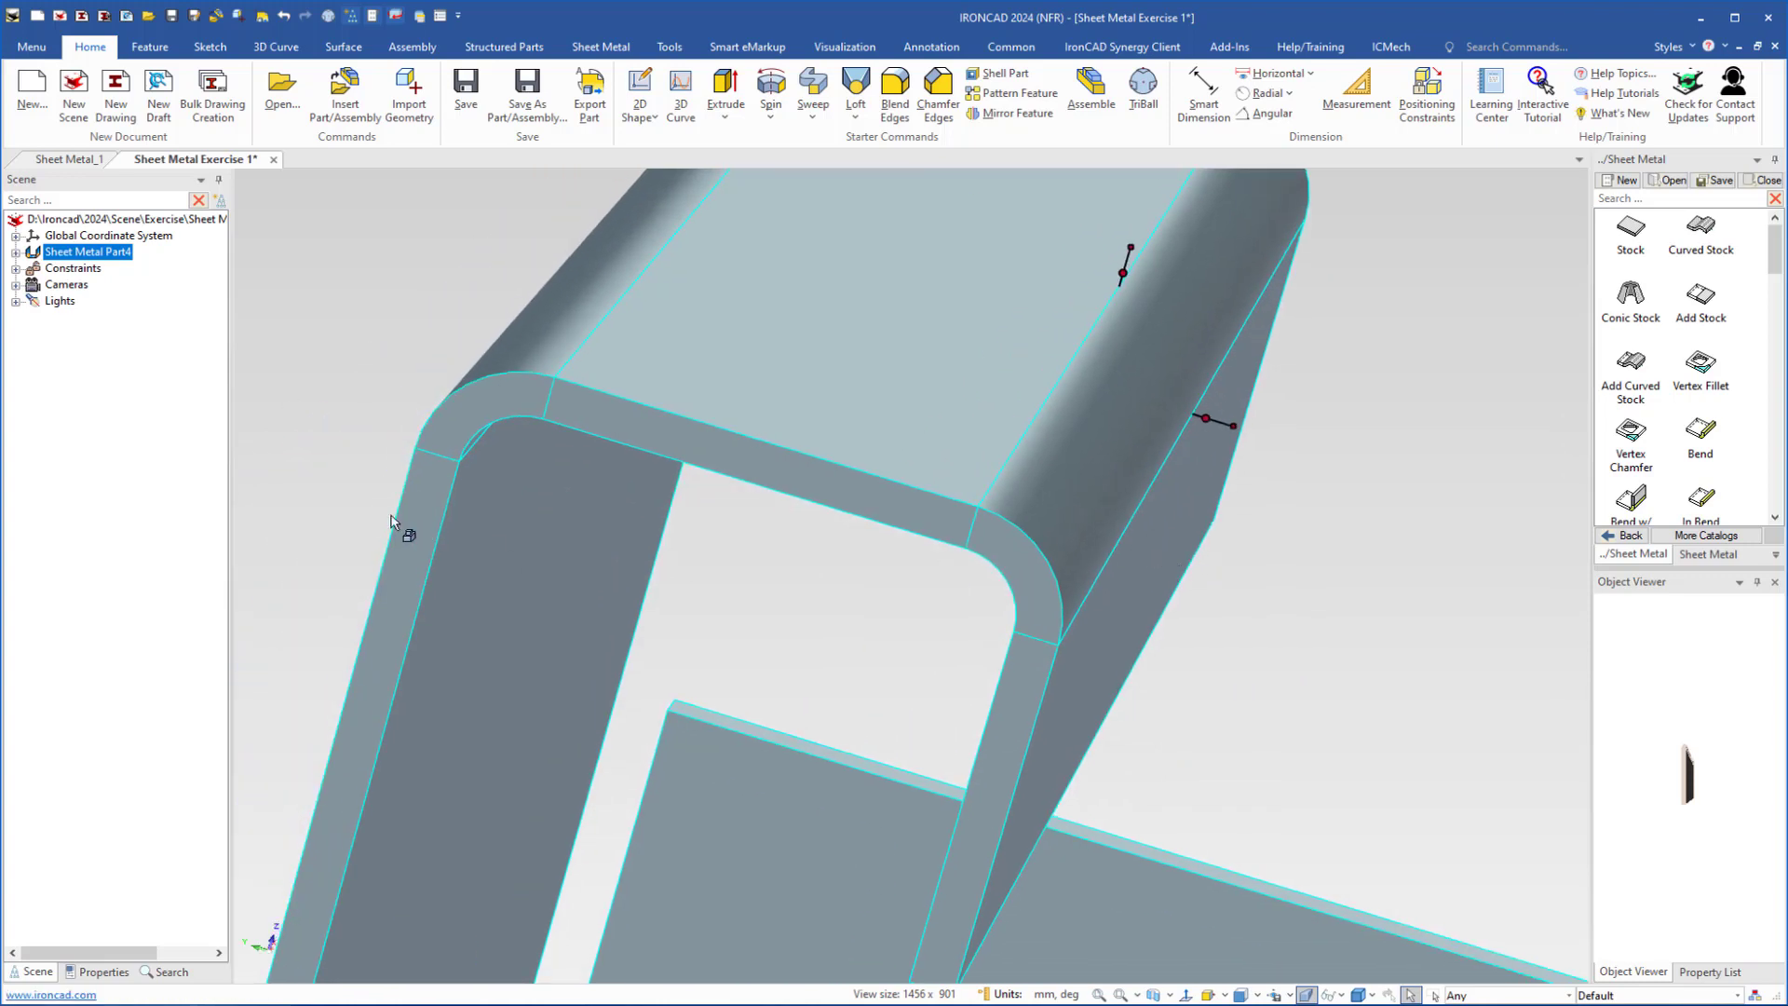
# - Set the snap point of the first upper bend's stock-length handle on the outer face of the downward return flange
pyautogui.click(906, 363)
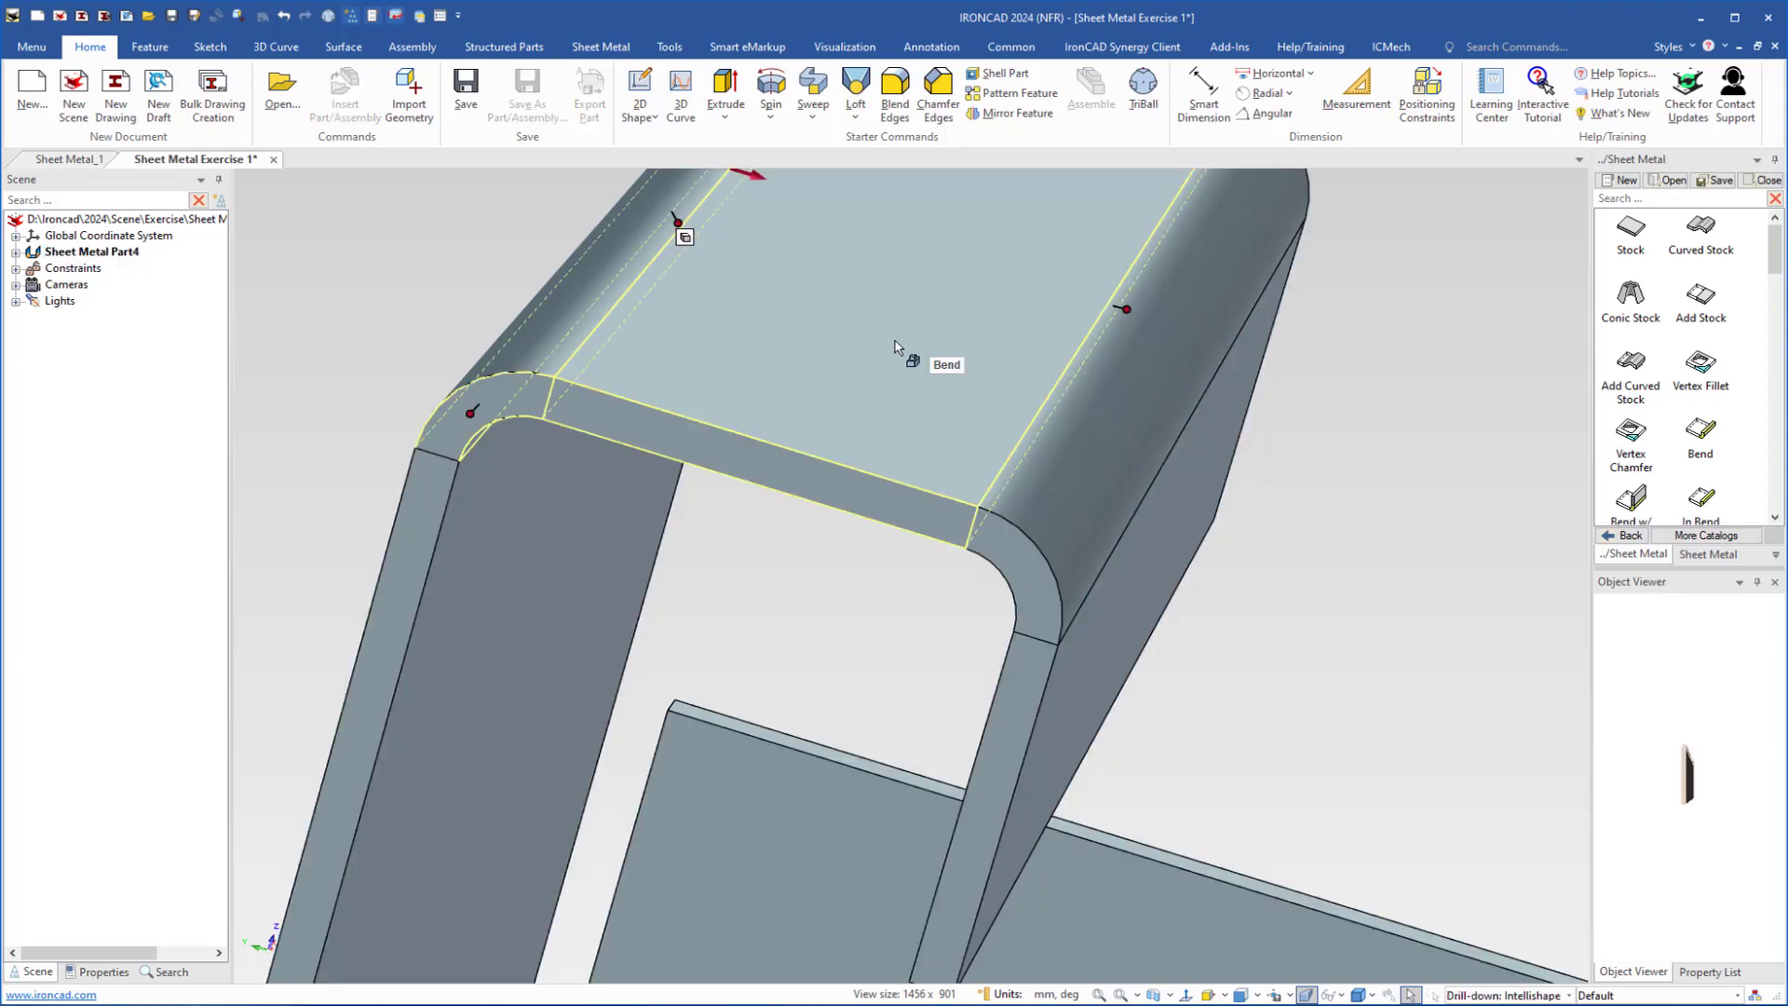
pyautogui.keyDown('shift'); pyautogui.moveTo(910, 372); pyautogui.dragTo(791, 489, button='middle'); pyautogui.keyUp('shift')
pyautogui.moveTo(792, 489); pyautogui.dragTo(718, 464, button='middle')
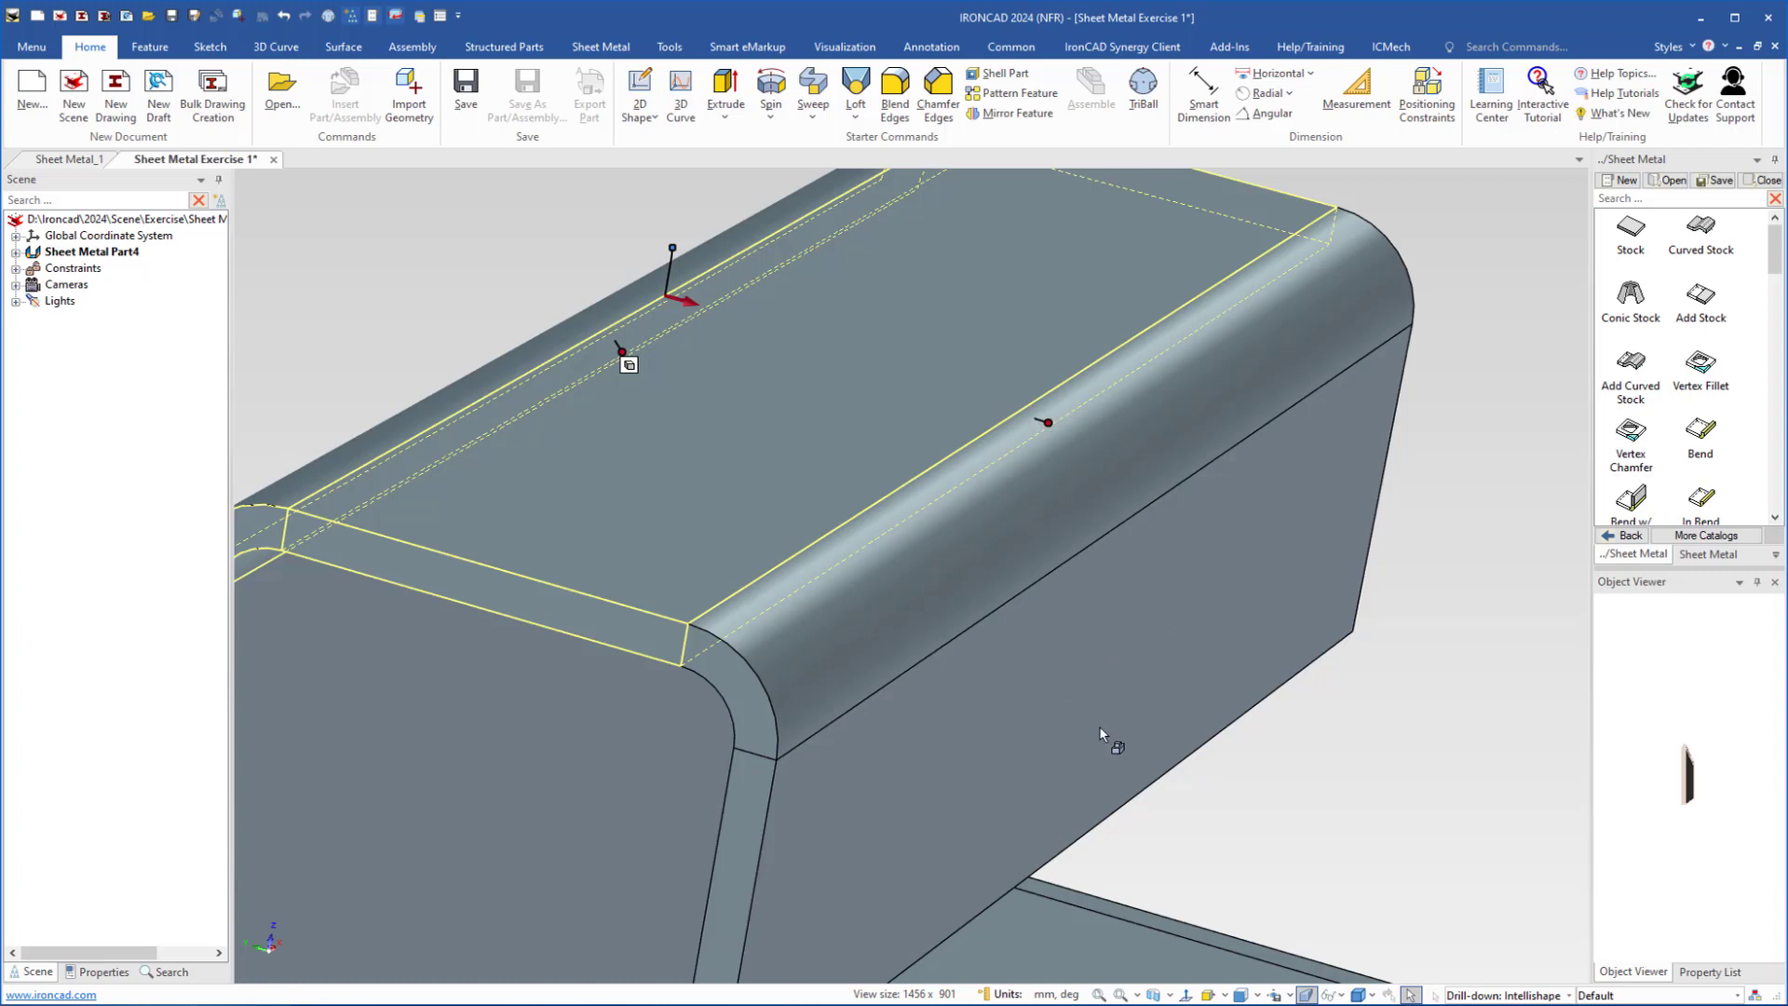
pyautogui.rightClick(1052, 420)
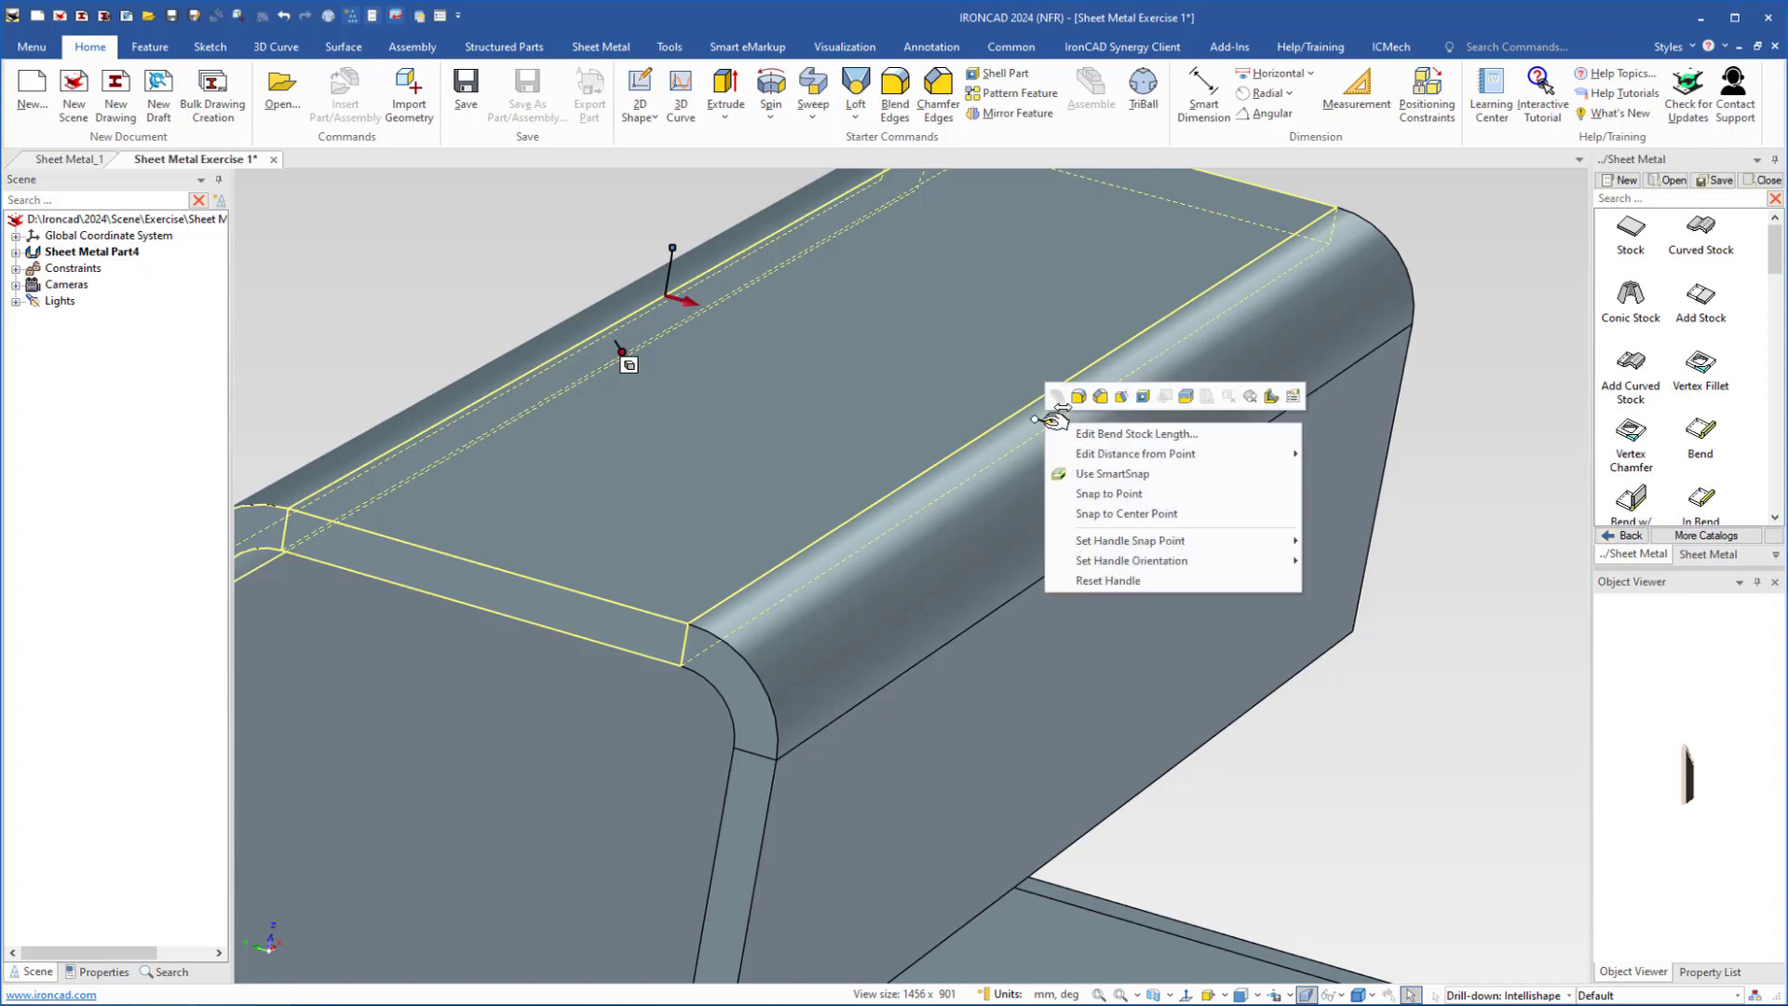
pyautogui.moveTo(1135, 549)
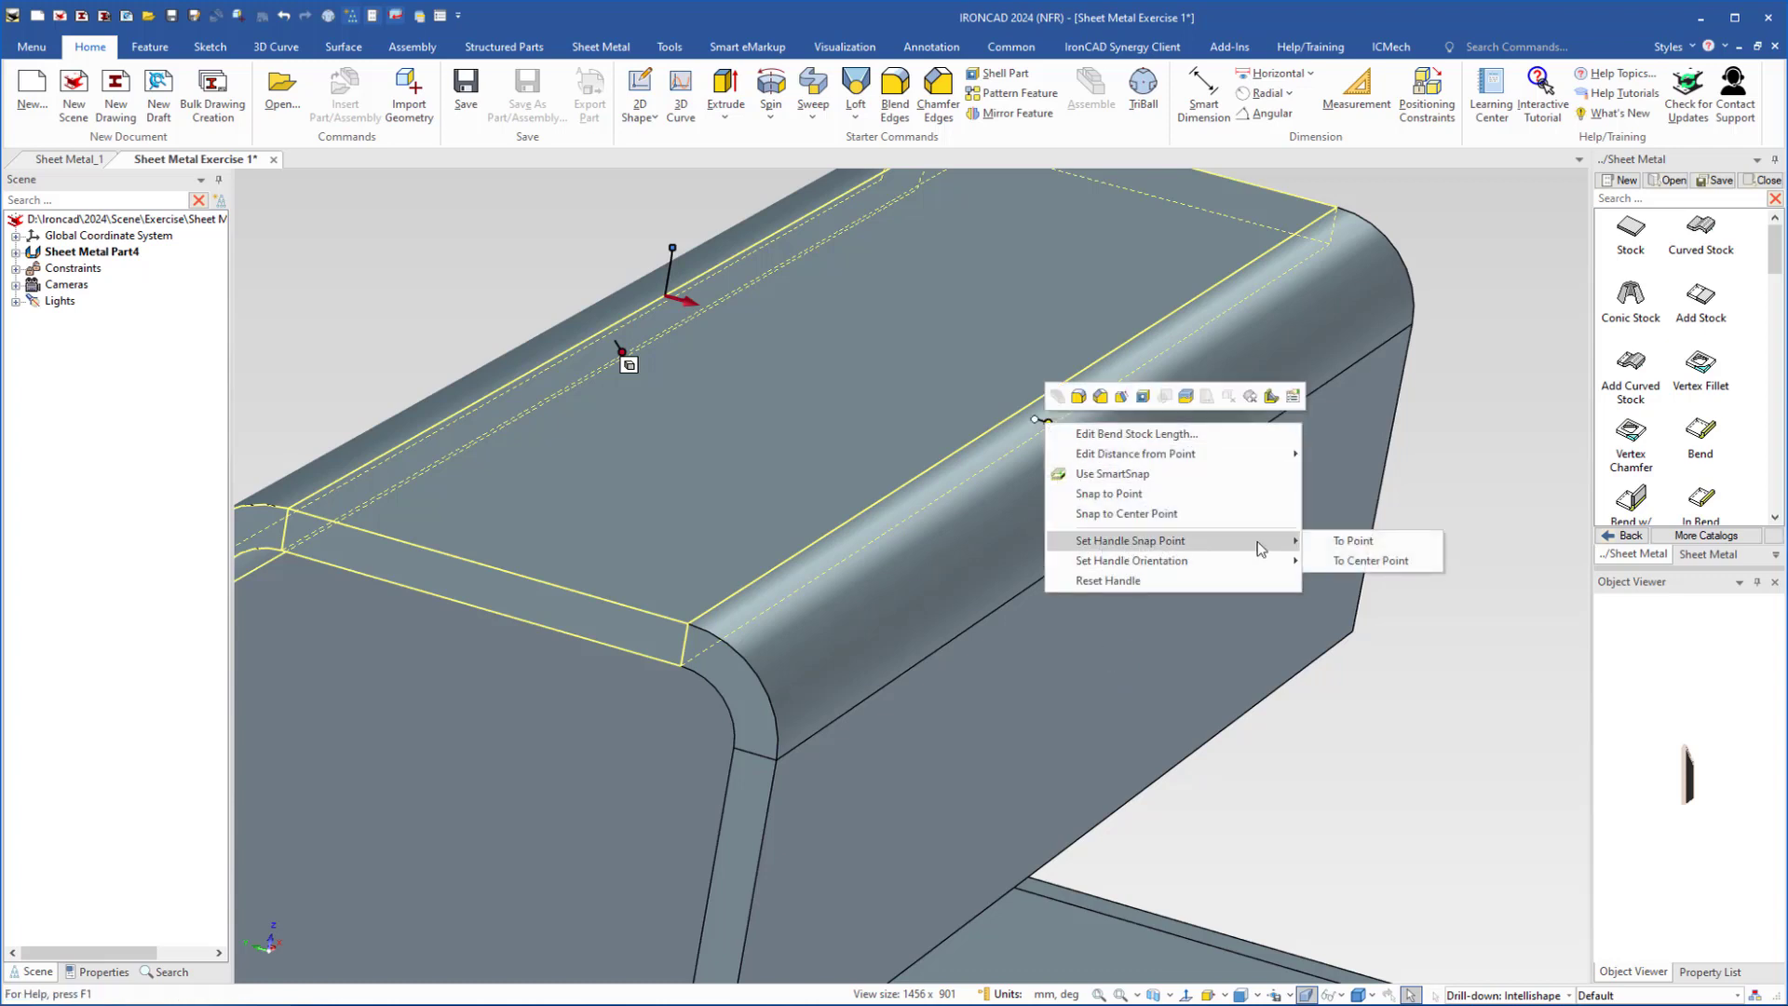
pyautogui.click(1345, 558)
pyautogui.click(1078, 667)
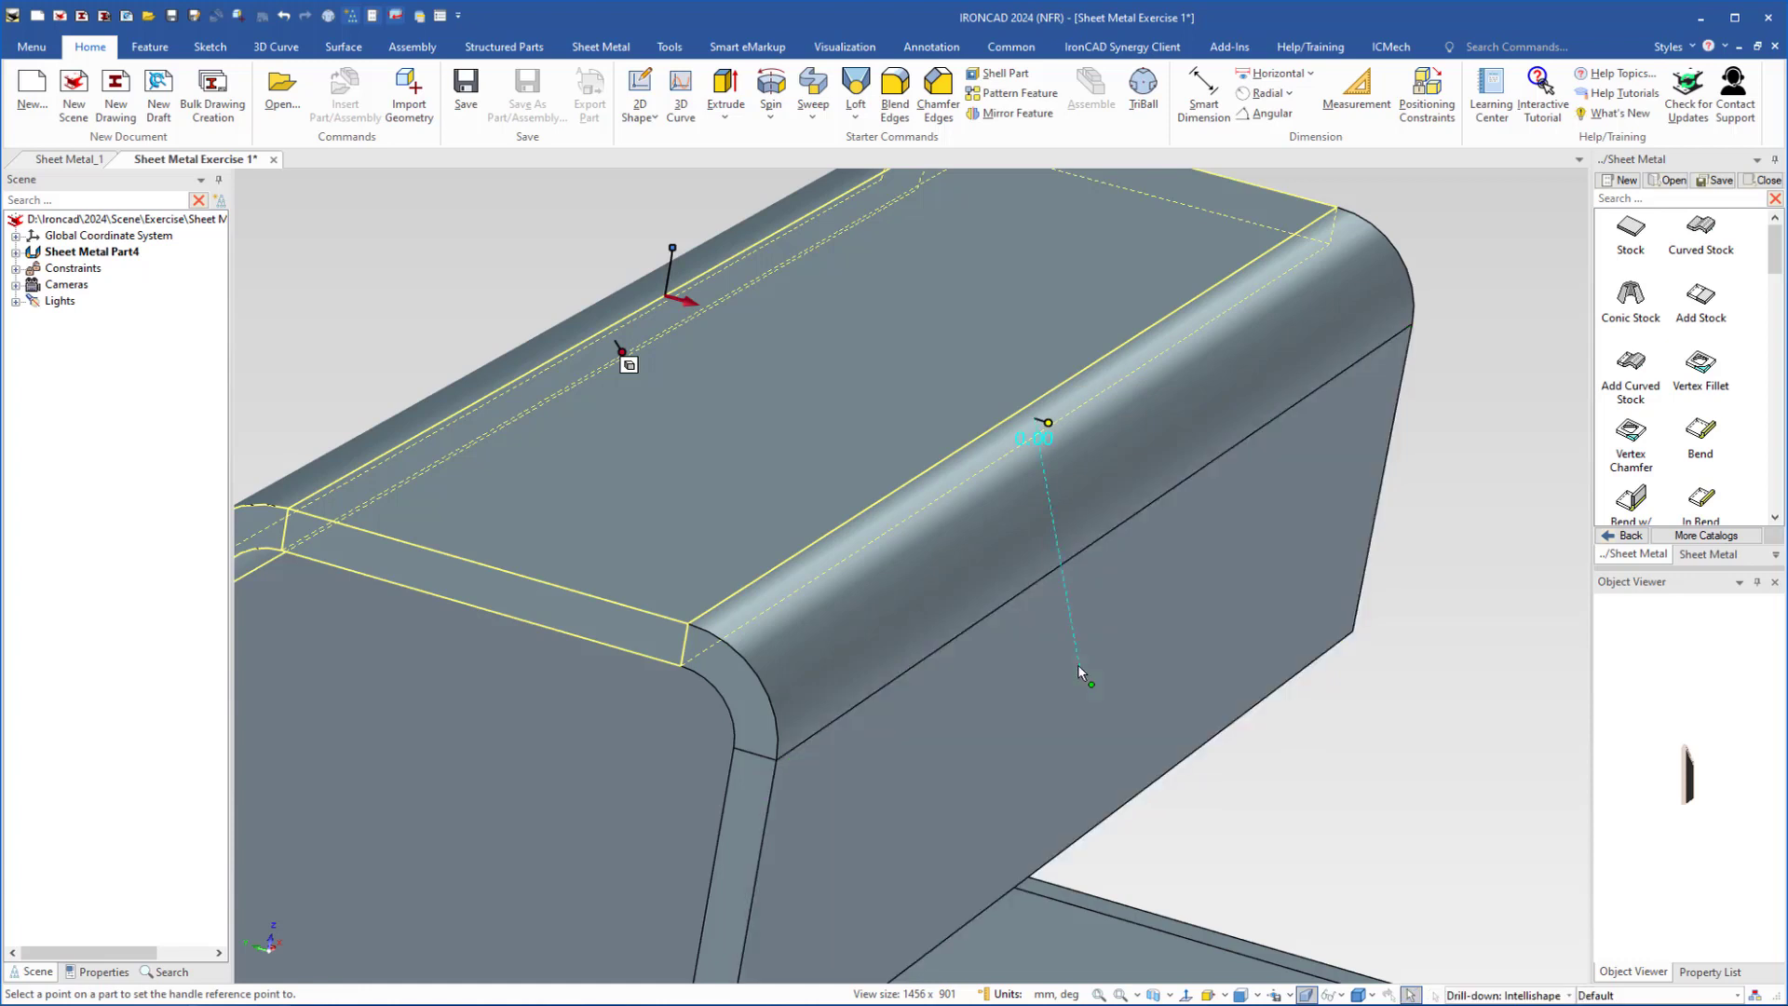
pyautogui.click(1049, 420)
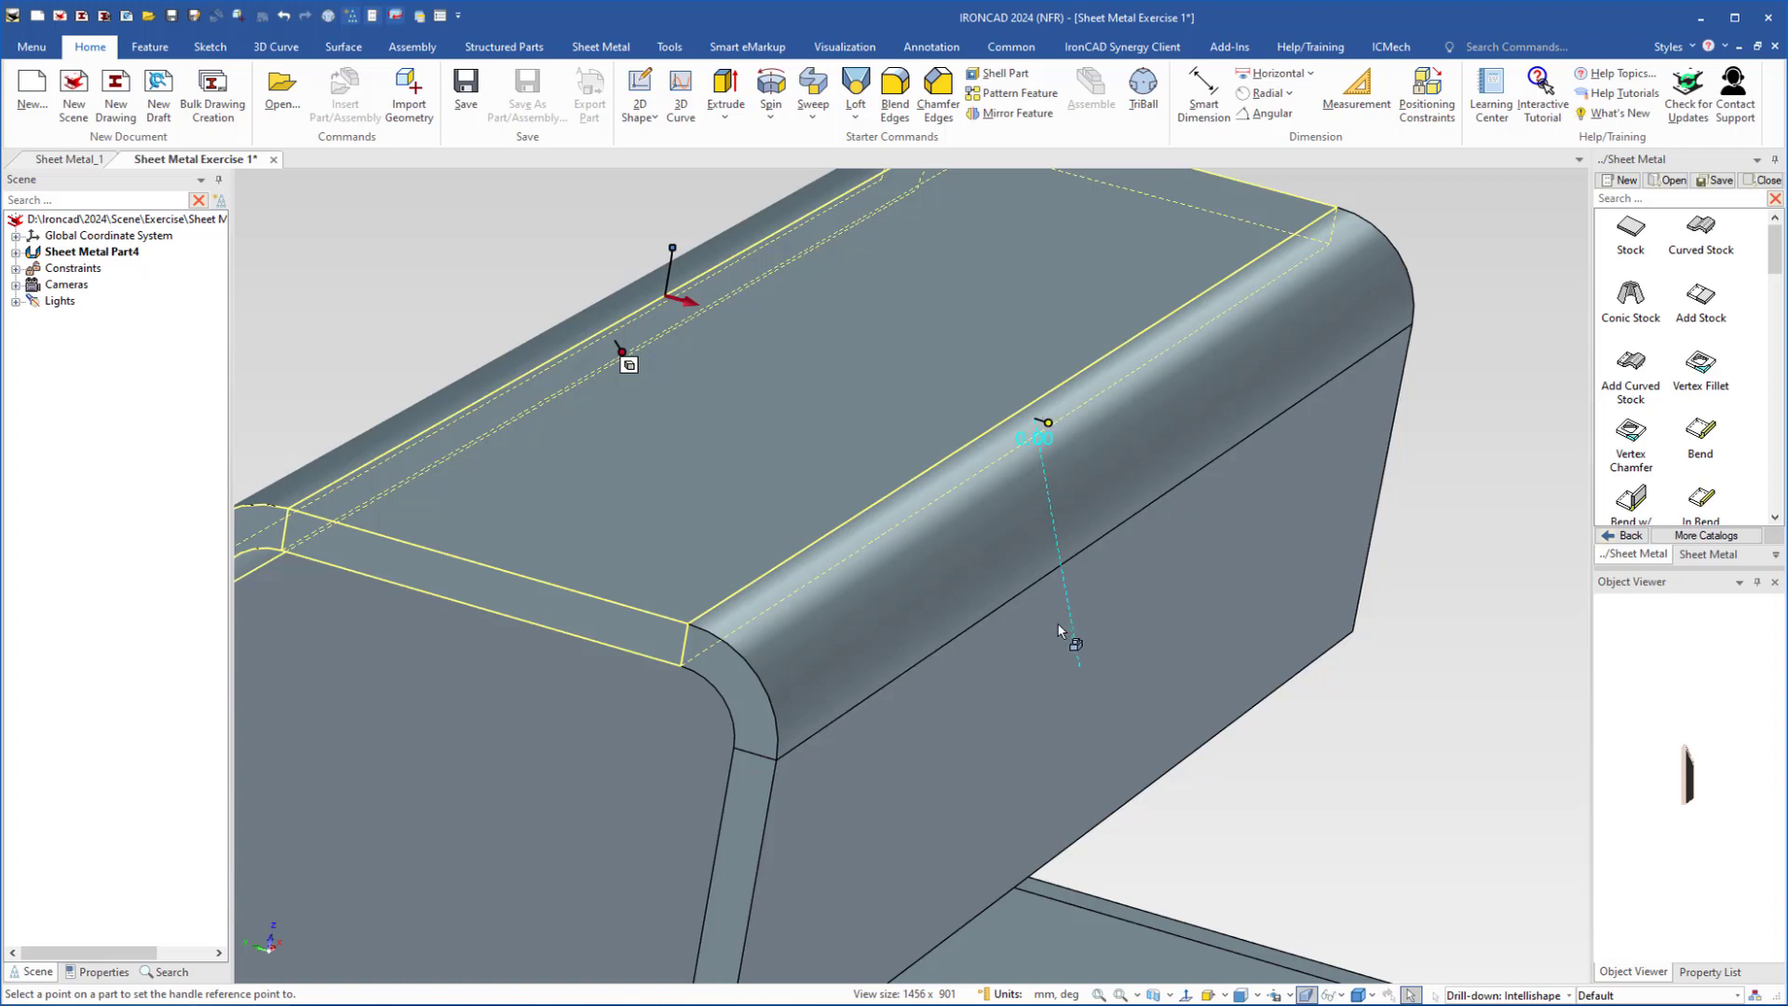
# - Set that handle's distance from the outer face of the back flange to 15 mm
pyautogui.rightClick(1049, 421)
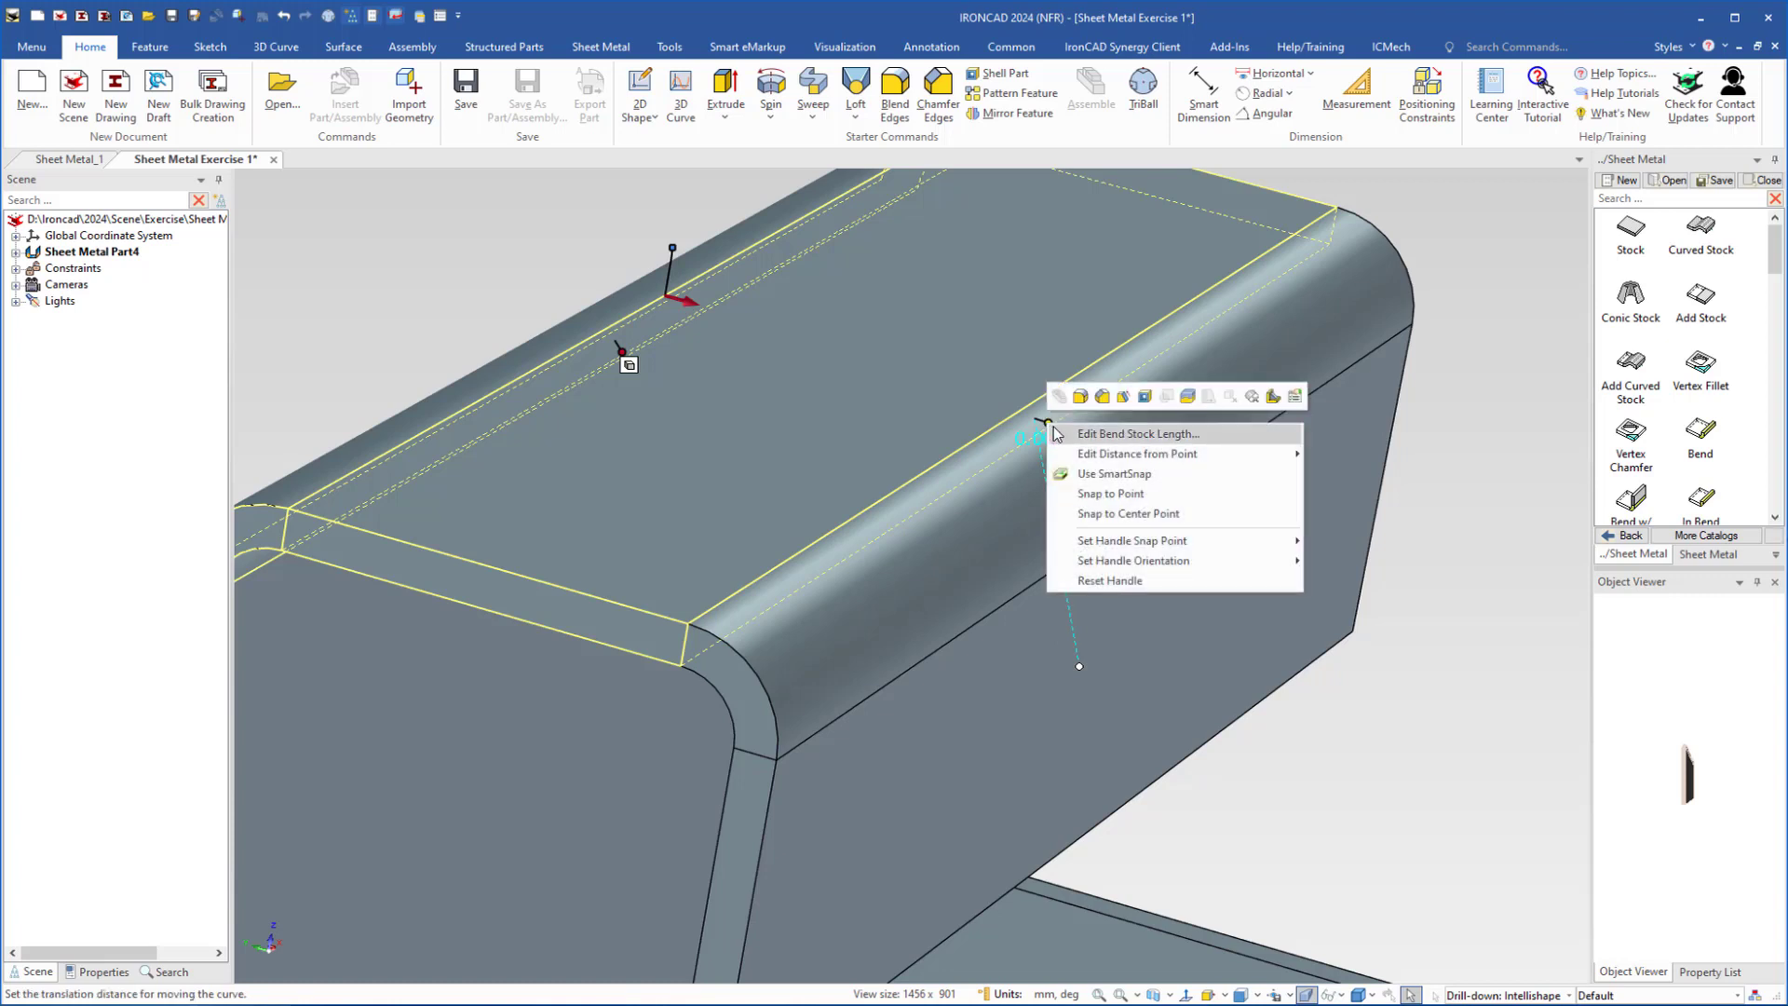
pyautogui.moveTo(1153, 458)
pyautogui.click(1347, 453)
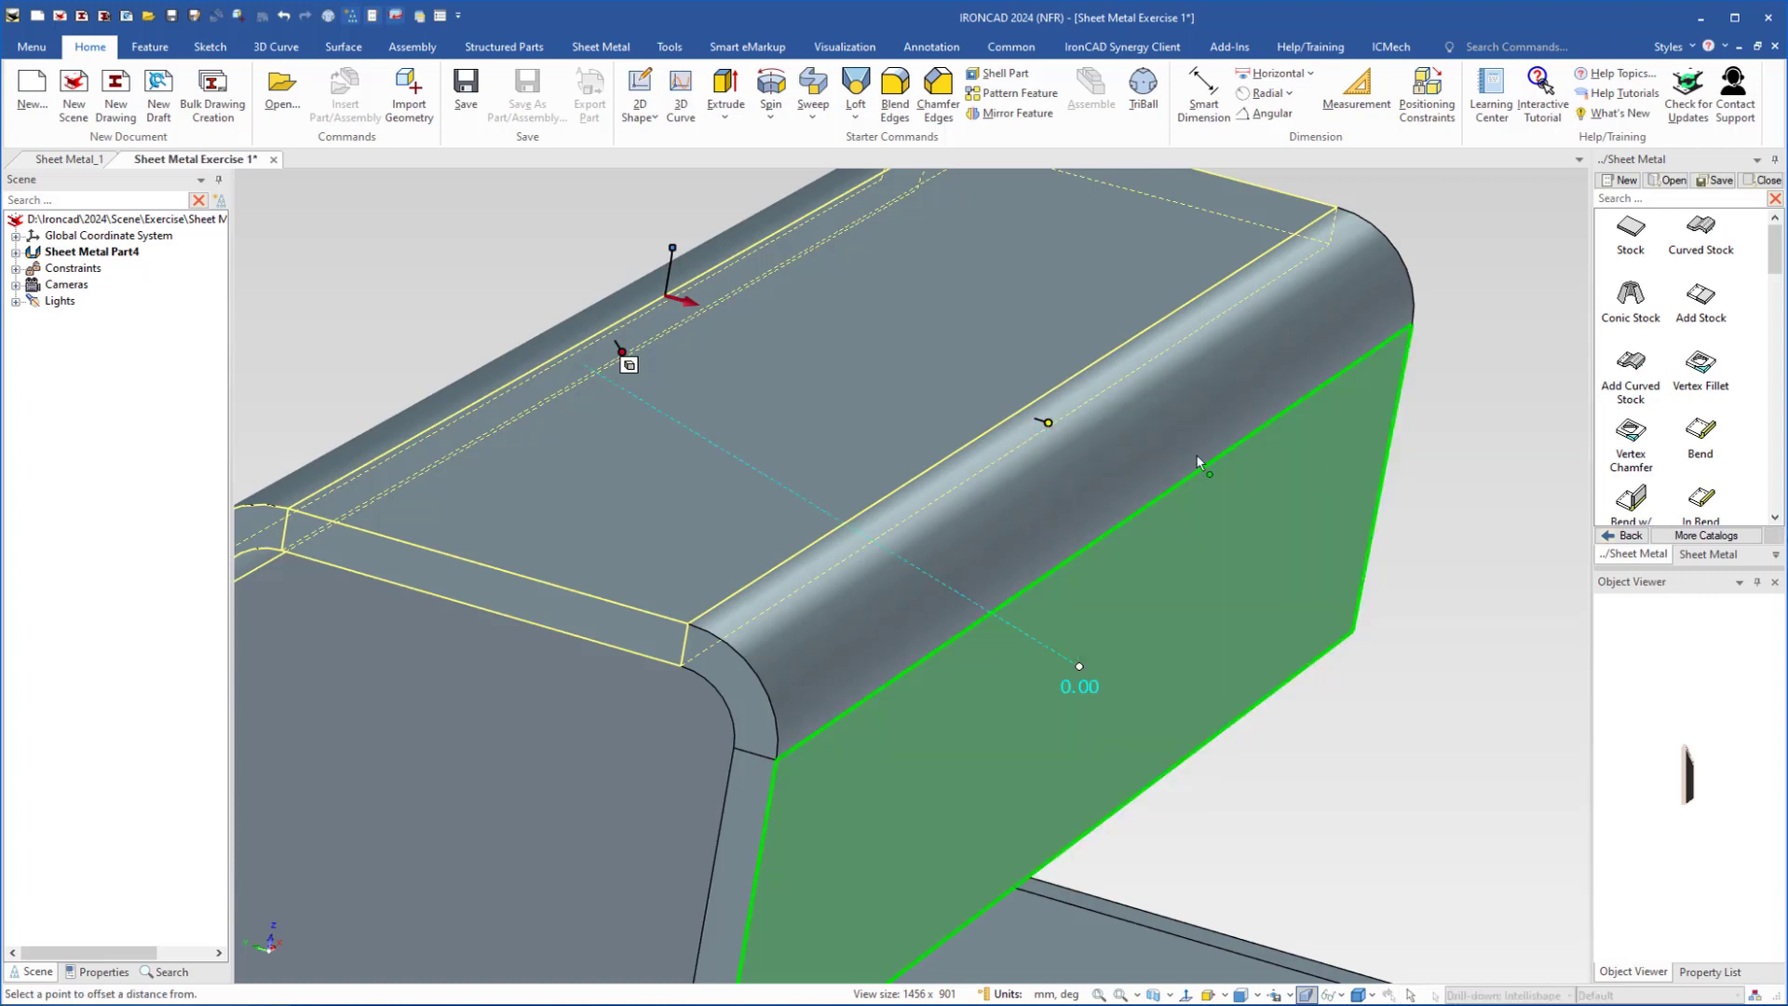
pyautogui.moveTo(1198, 463)
pyautogui.mouseDown(button='middle')
pyautogui.moveTo(798, 438)
pyautogui.moveTo(1218, 434)
pyautogui.mouseUp(button='middle')
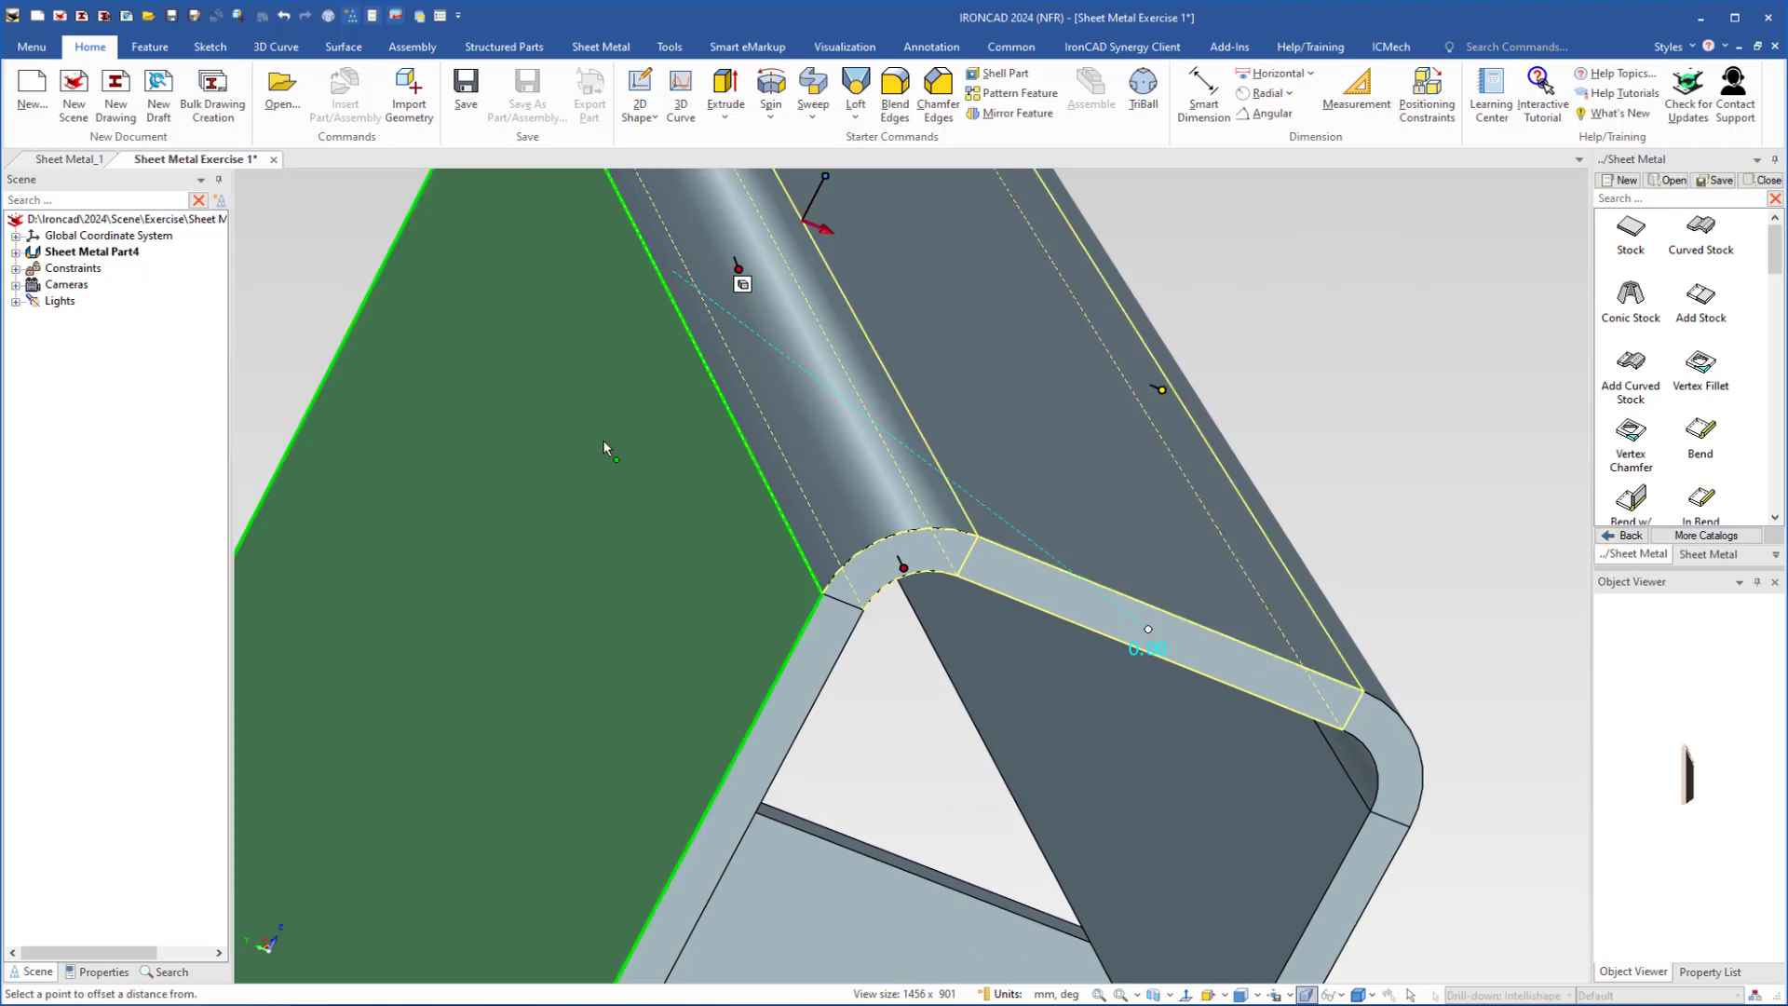
pyautogui.click(562, 477)
pyautogui.write('15')
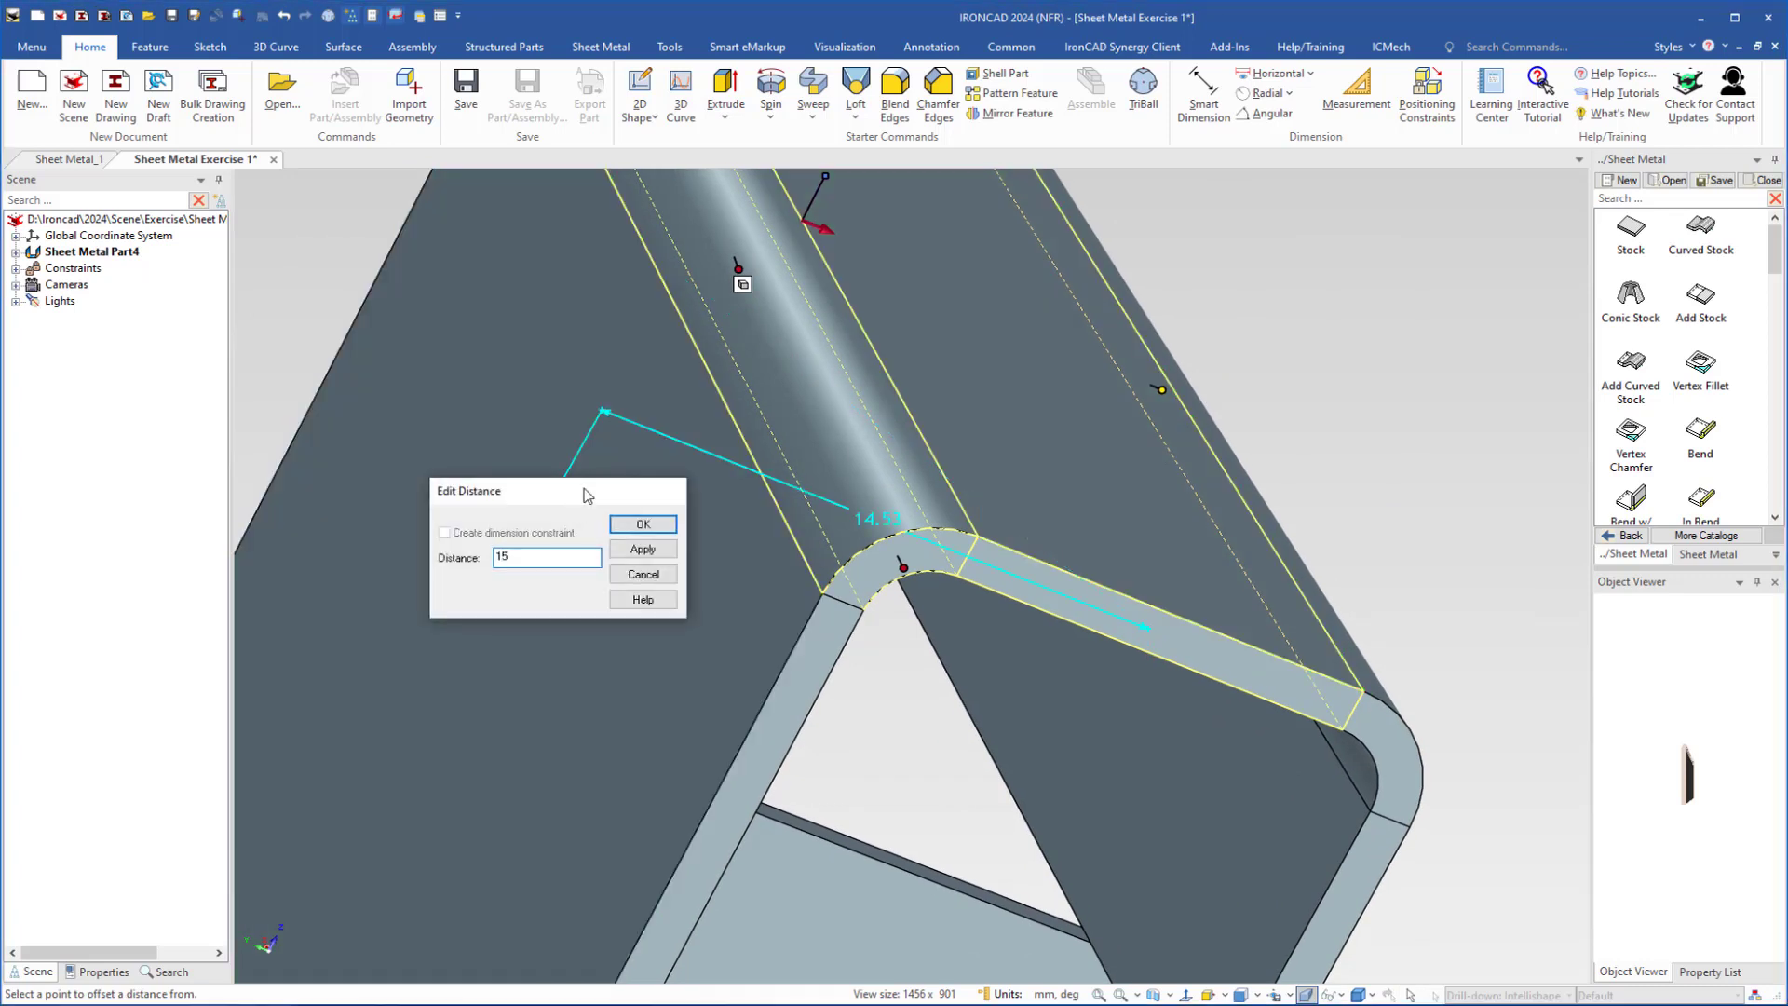
pyautogui.press('Return')
pyautogui.scroll(-3, 585, 468)
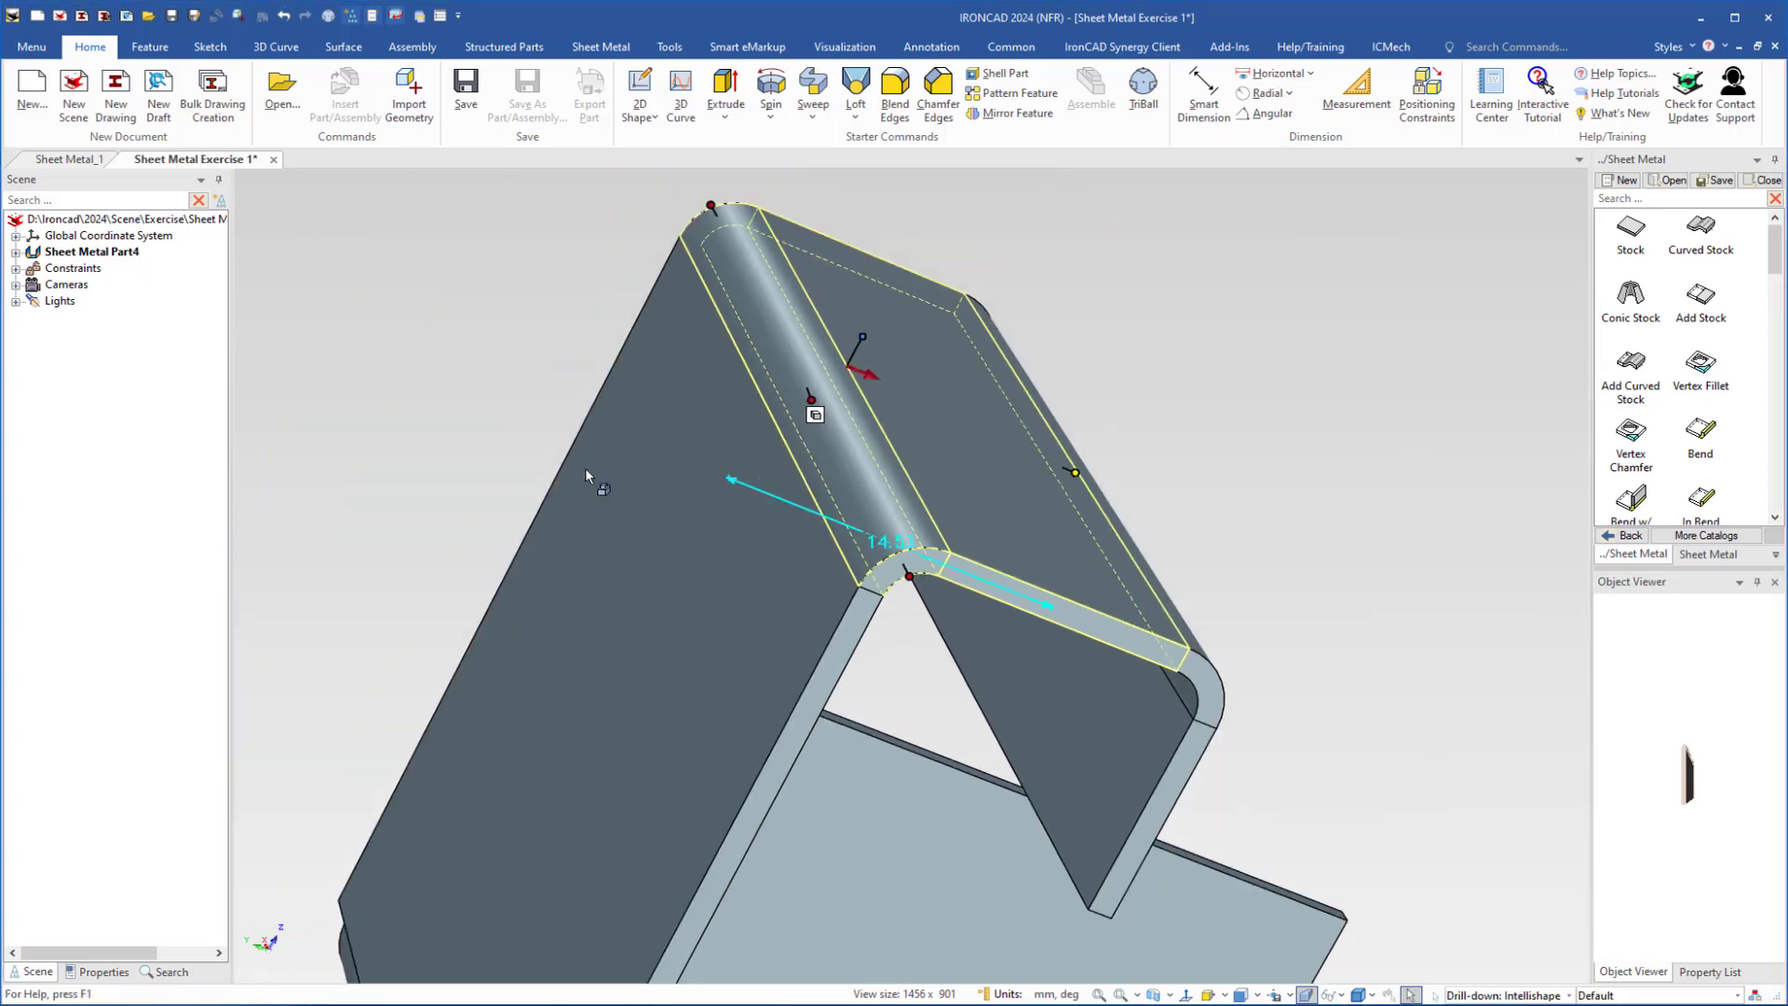
pyautogui.click(1134, 492)
# - Measure the distance between the return flange's outer face and the back flange's outer face
pyautogui.moveTo(860, 547); pyautogui.dragTo(853, 499, button='middle')
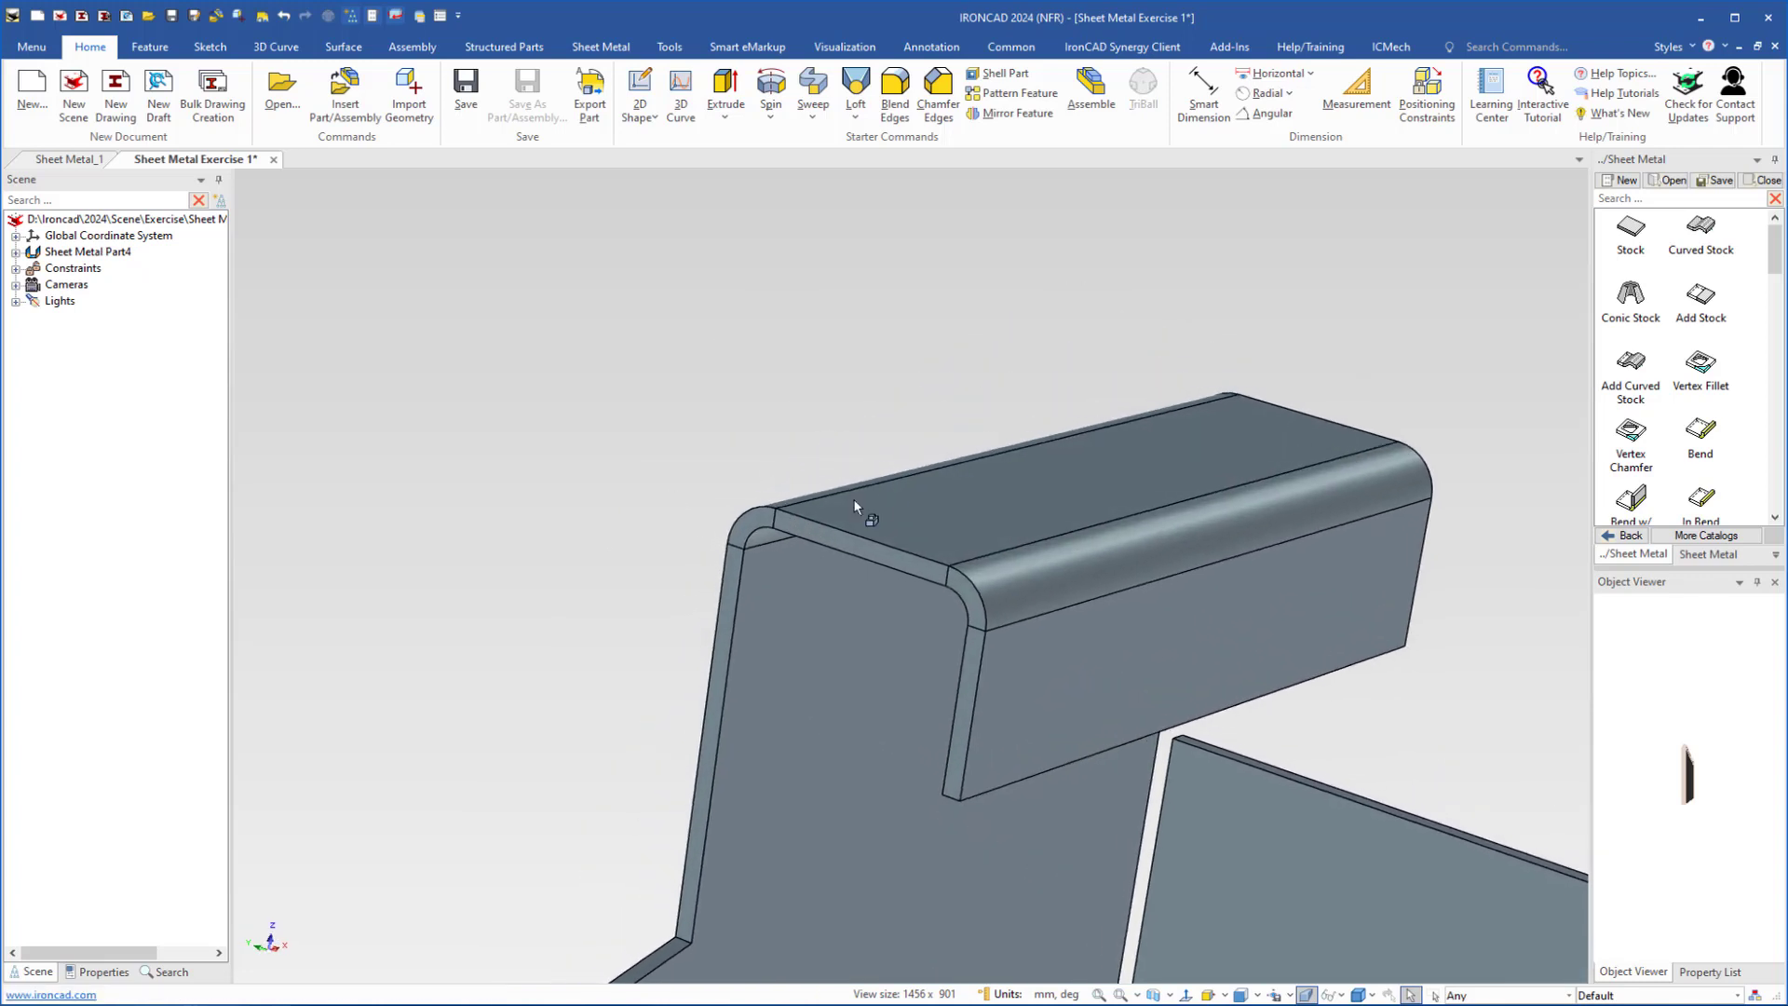
pyautogui.click(1357, 91)
pyautogui.click(1017, 683)
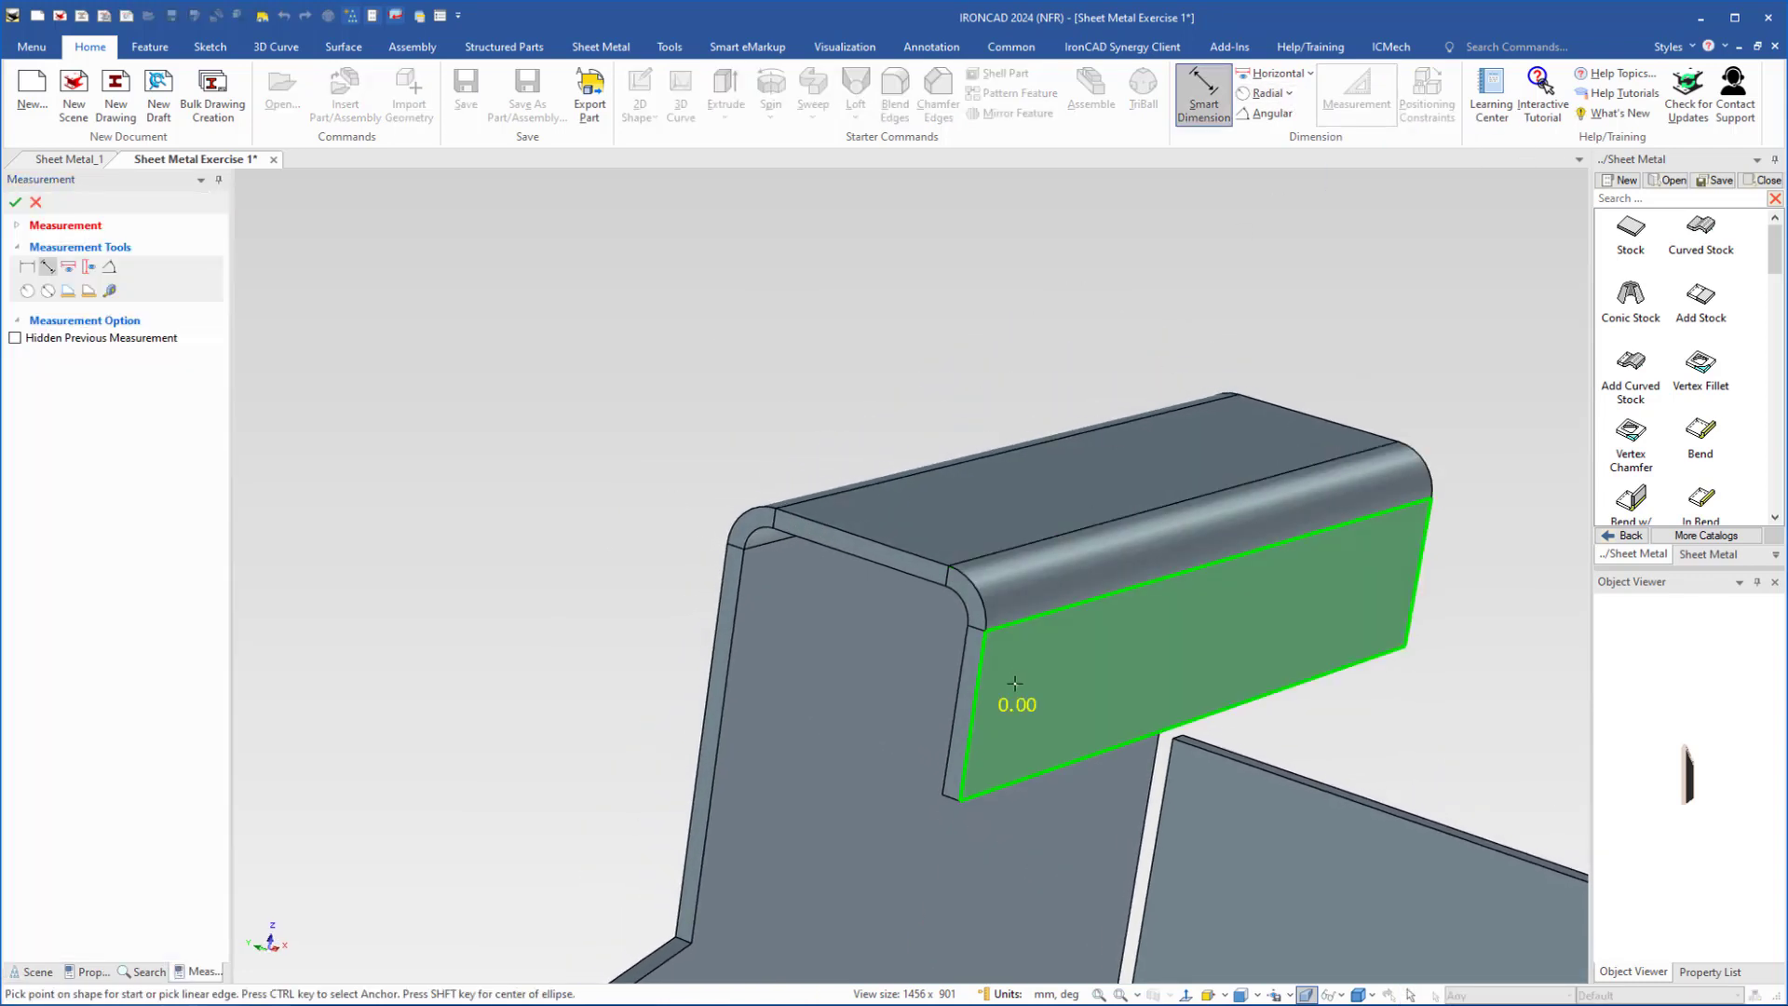
pyautogui.moveTo(937, 679)
pyautogui.mouseDown(button='middle')
pyautogui.moveTo(850, 638)
pyautogui.moveTo(959, 670)
pyautogui.mouseUp(button='middle')
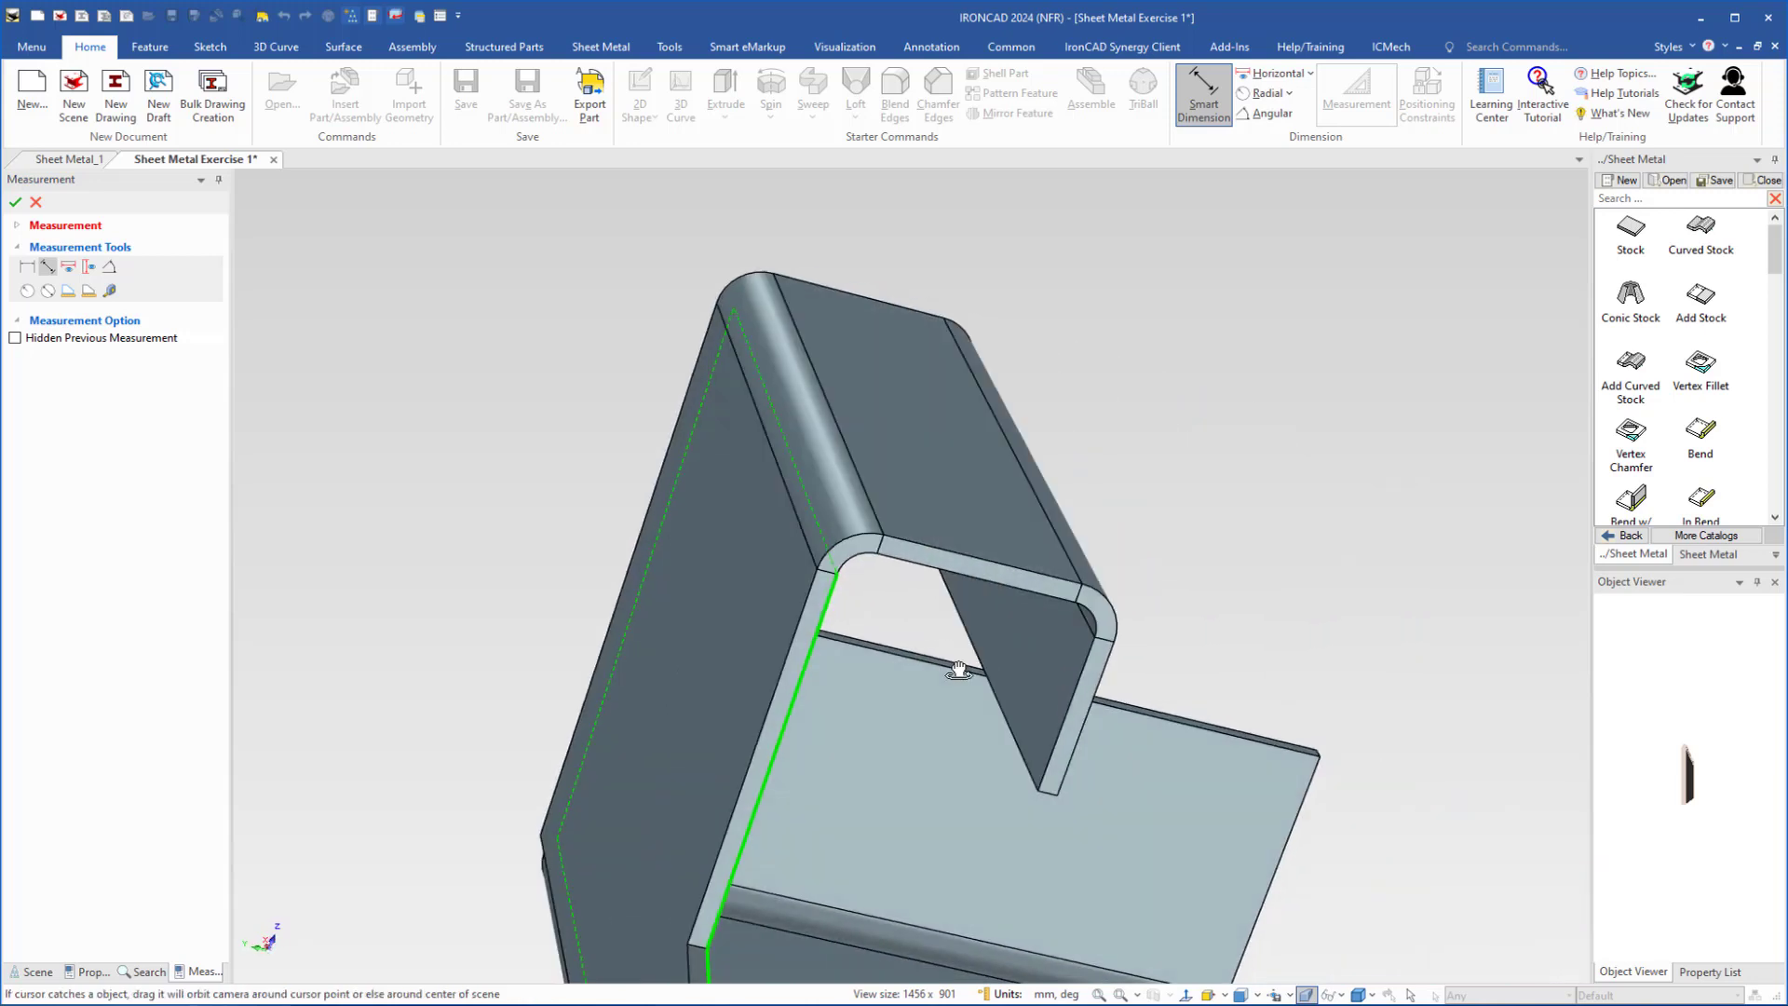
pyautogui.click(694, 570)
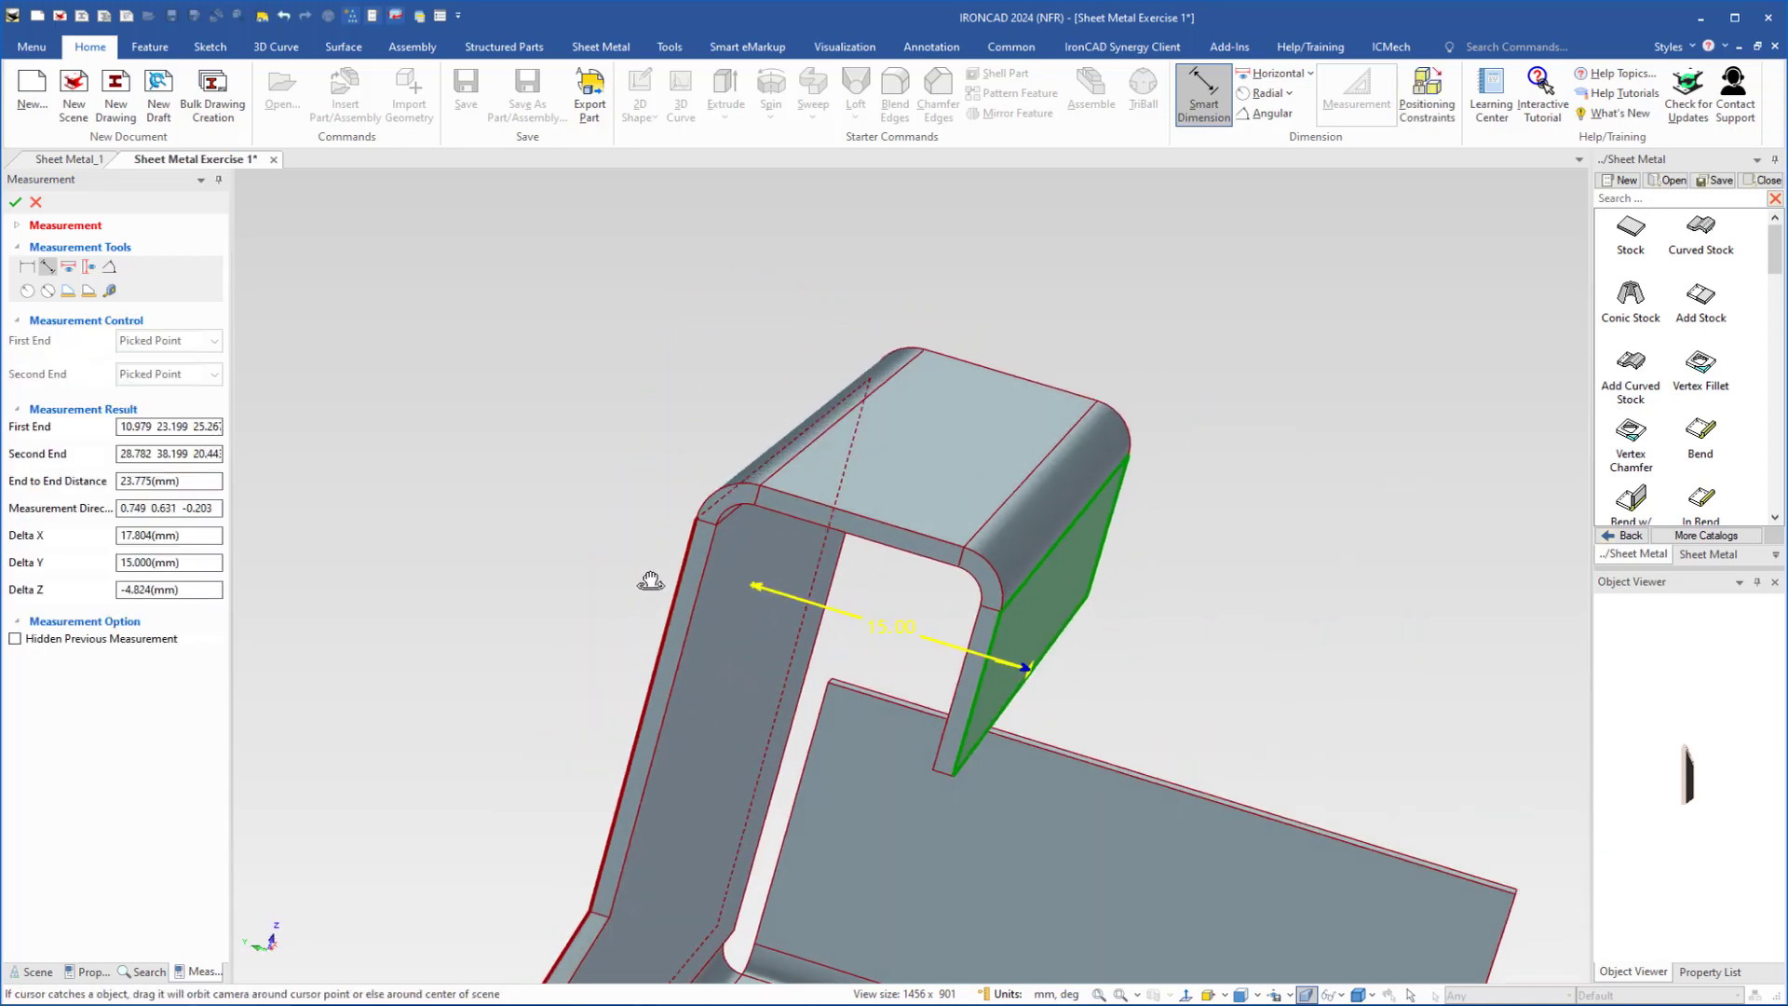
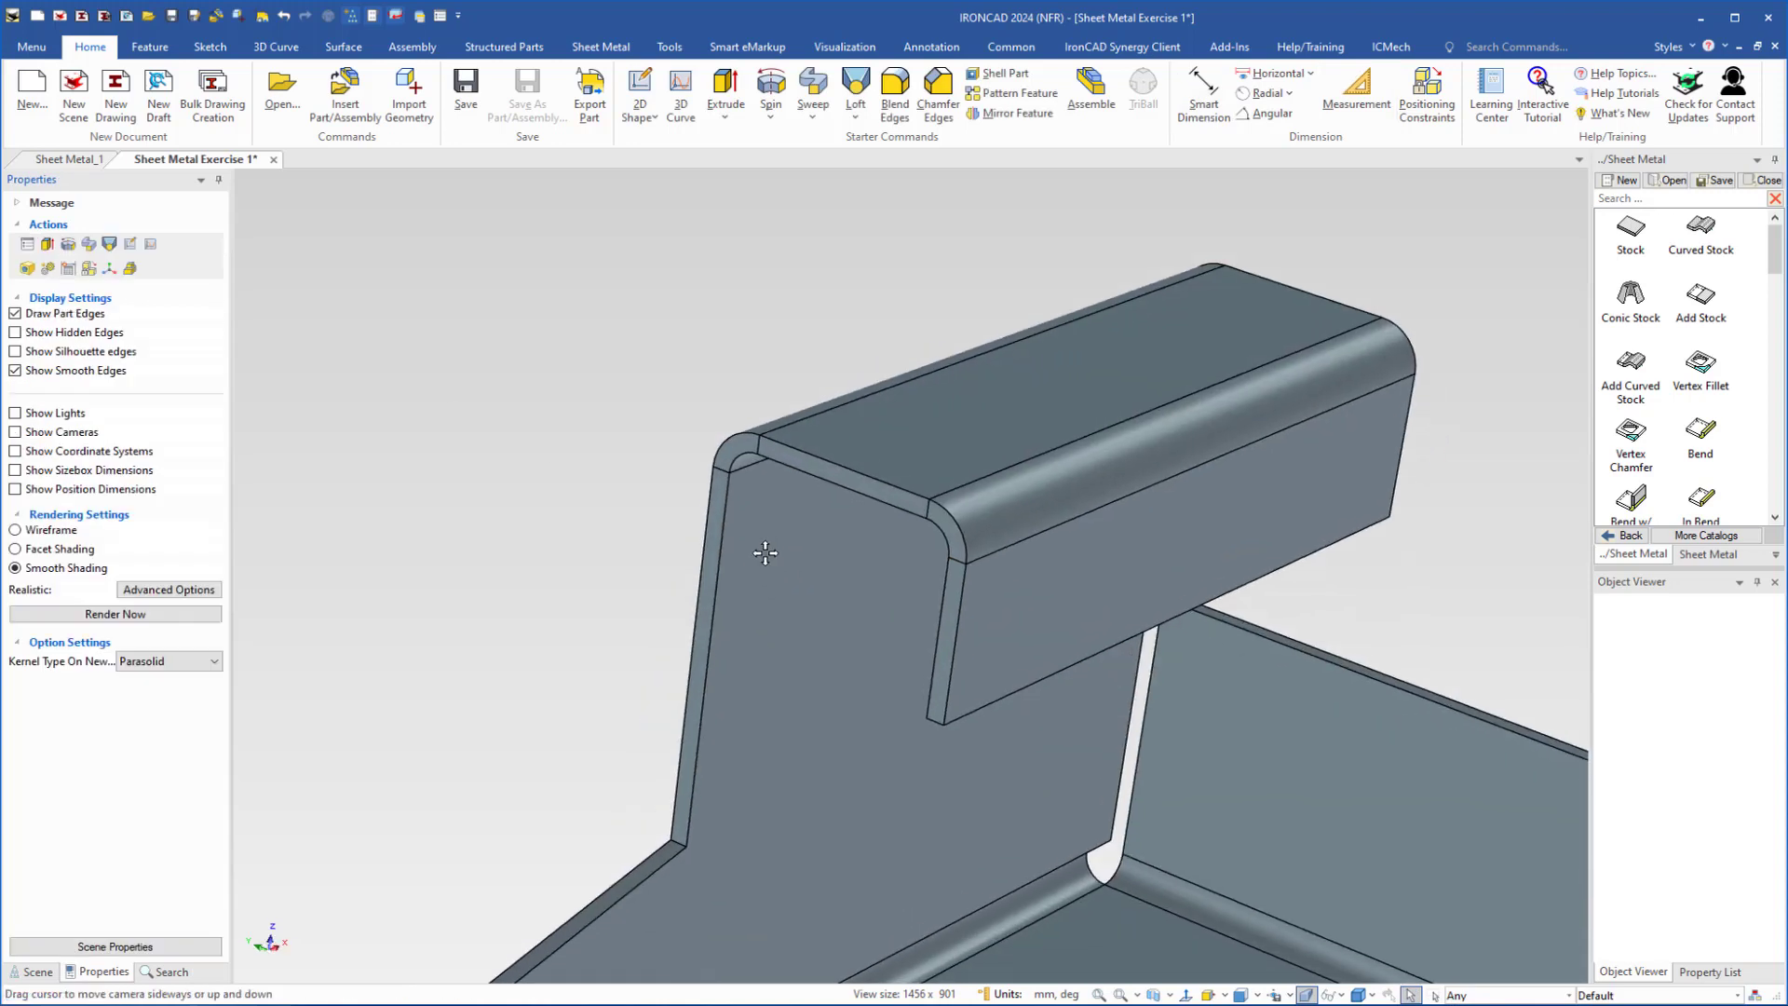
# - Set the snap point of the upper Add Stock plate's top-edge handle on the hook's flat top face
pyautogui.scroll(-2, 887, 503)
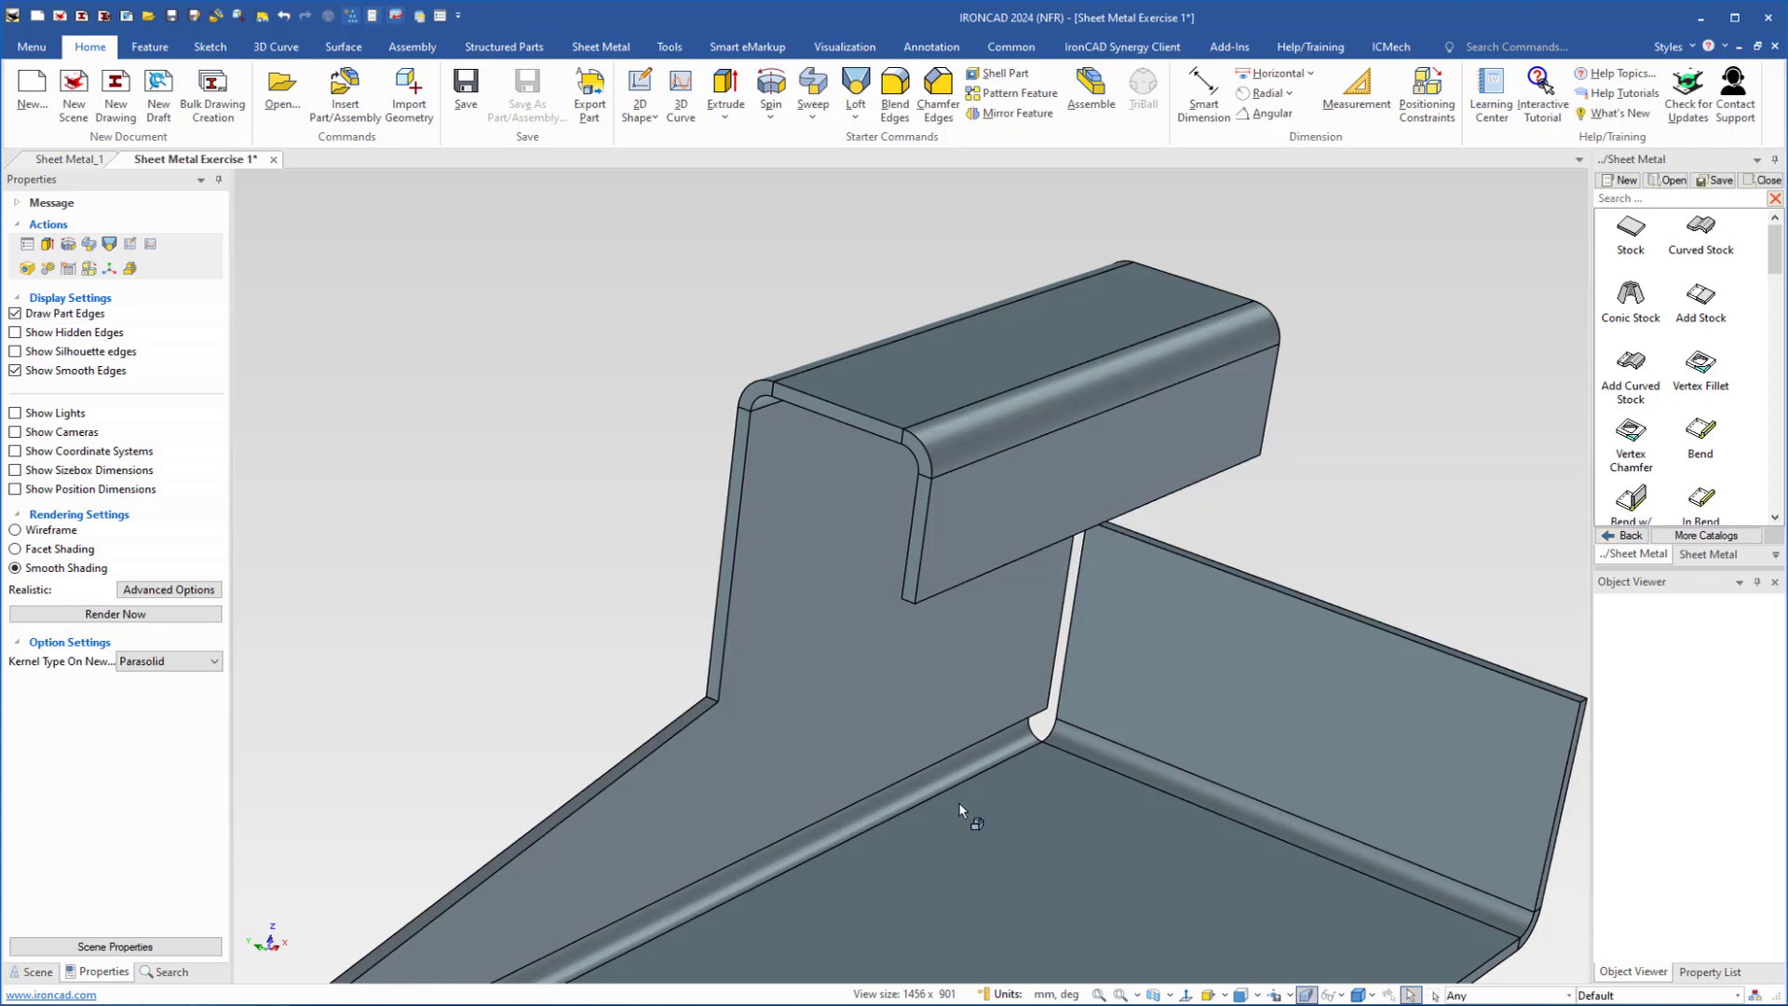
pyautogui.moveTo(817, 519); pyautogui.dragTo(952, 515, button='middle')
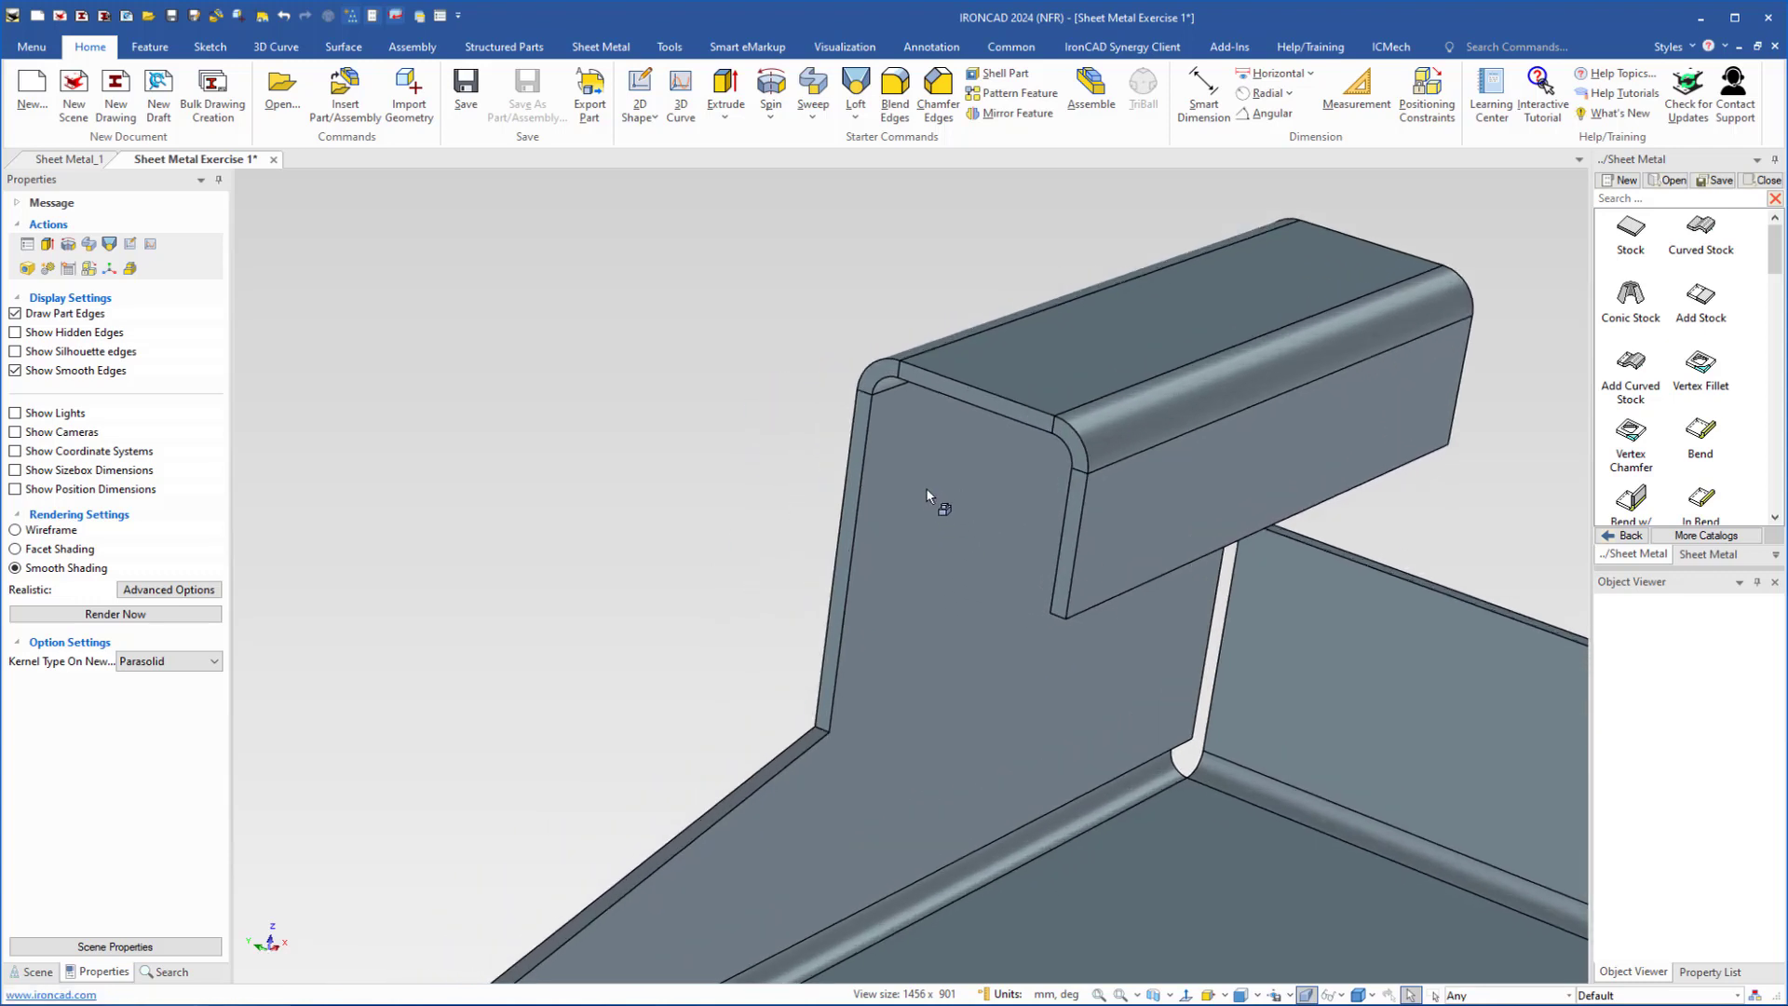
pyautogui.click(927, 488)
pyautogui.click(927, 488)
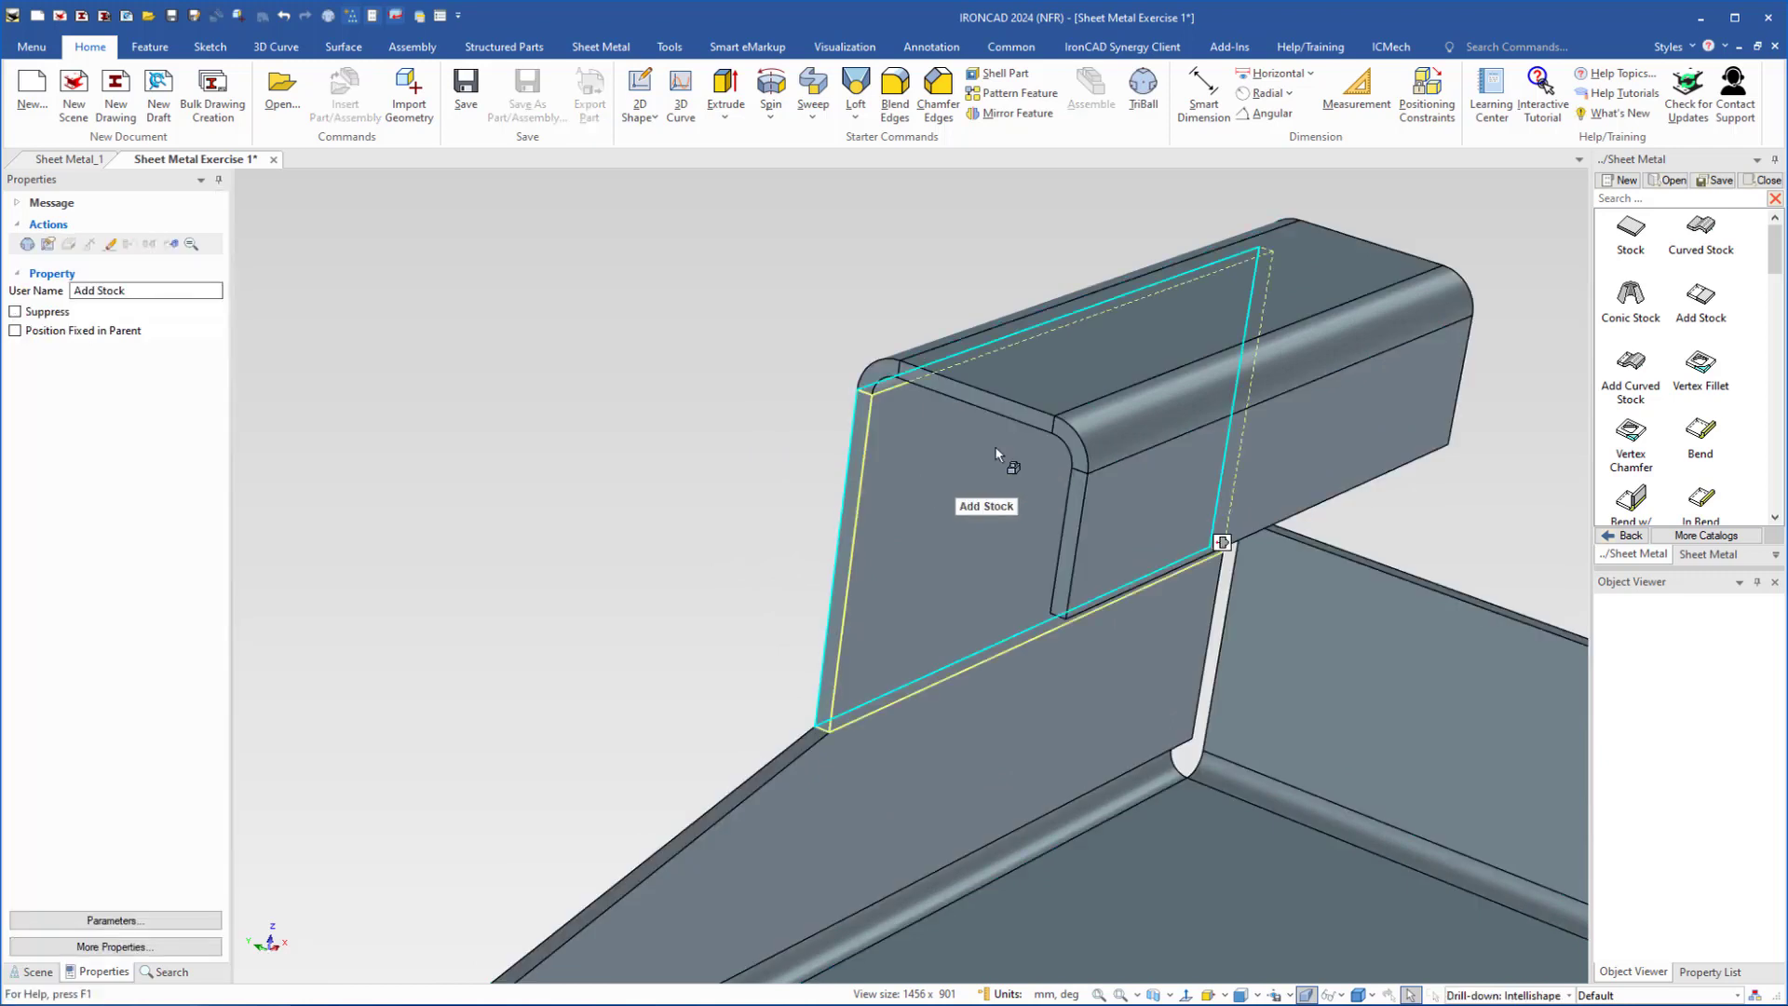
pyautogui.rightClick(1074, 300)
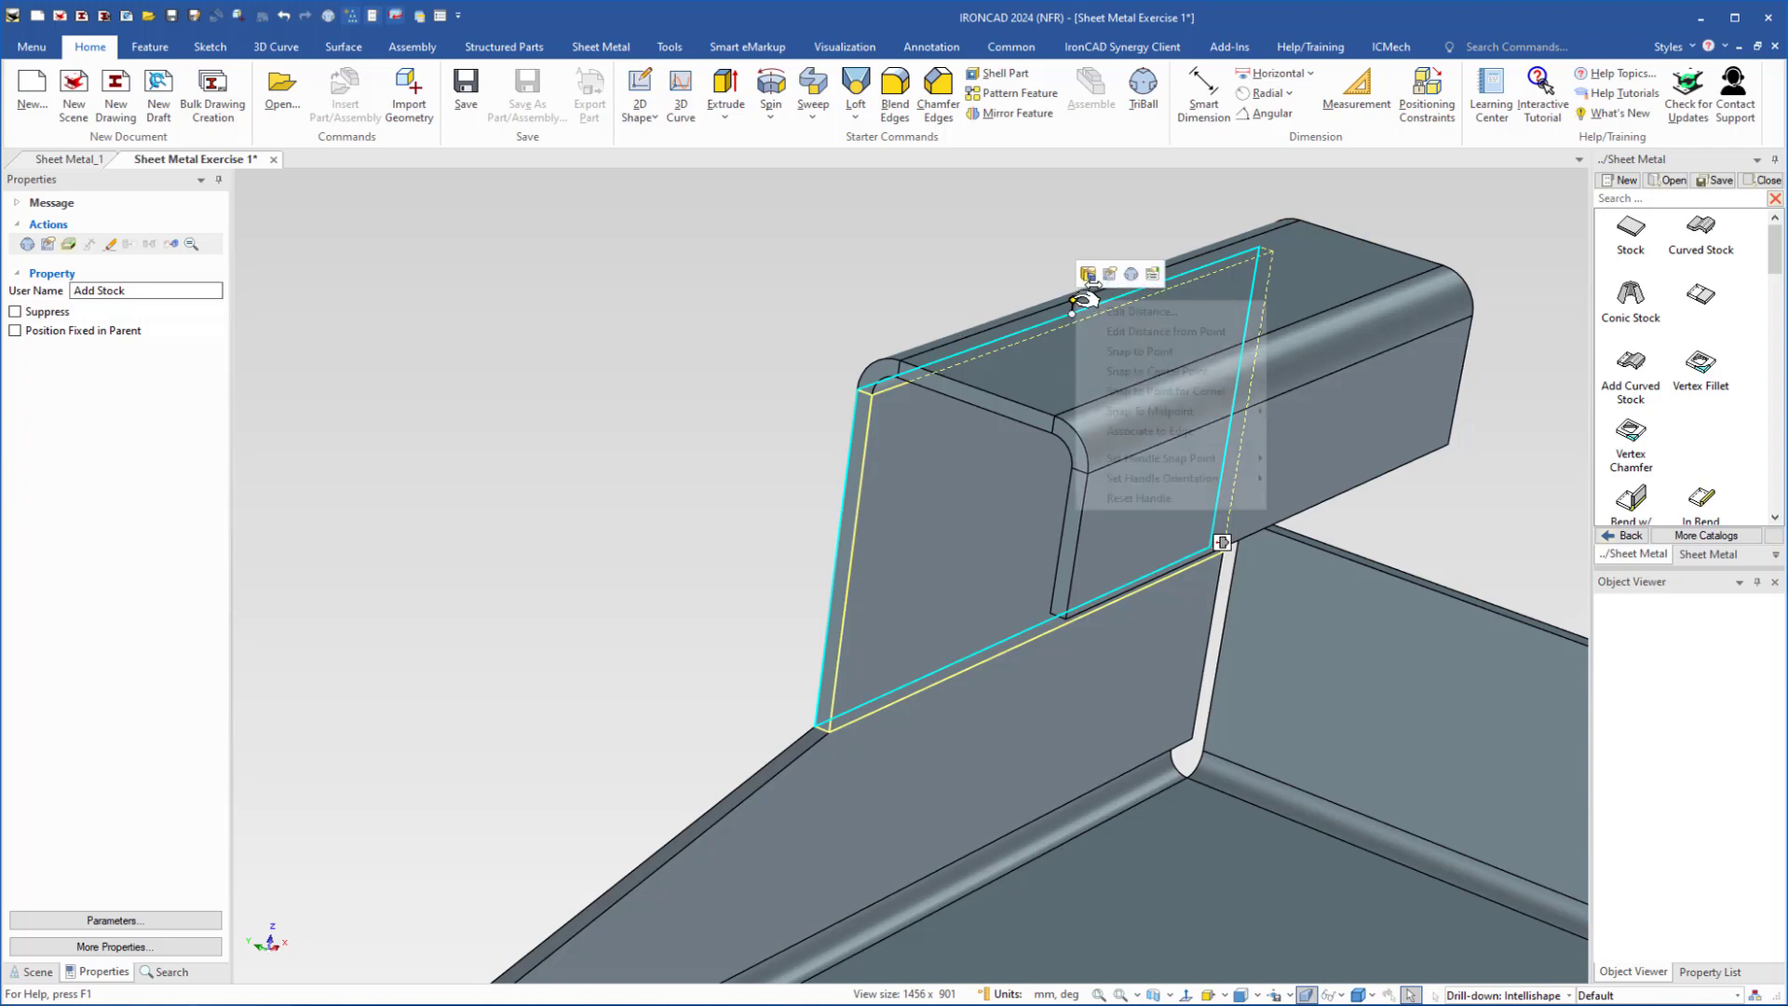
pyautogui.moveTo(1159, 465)
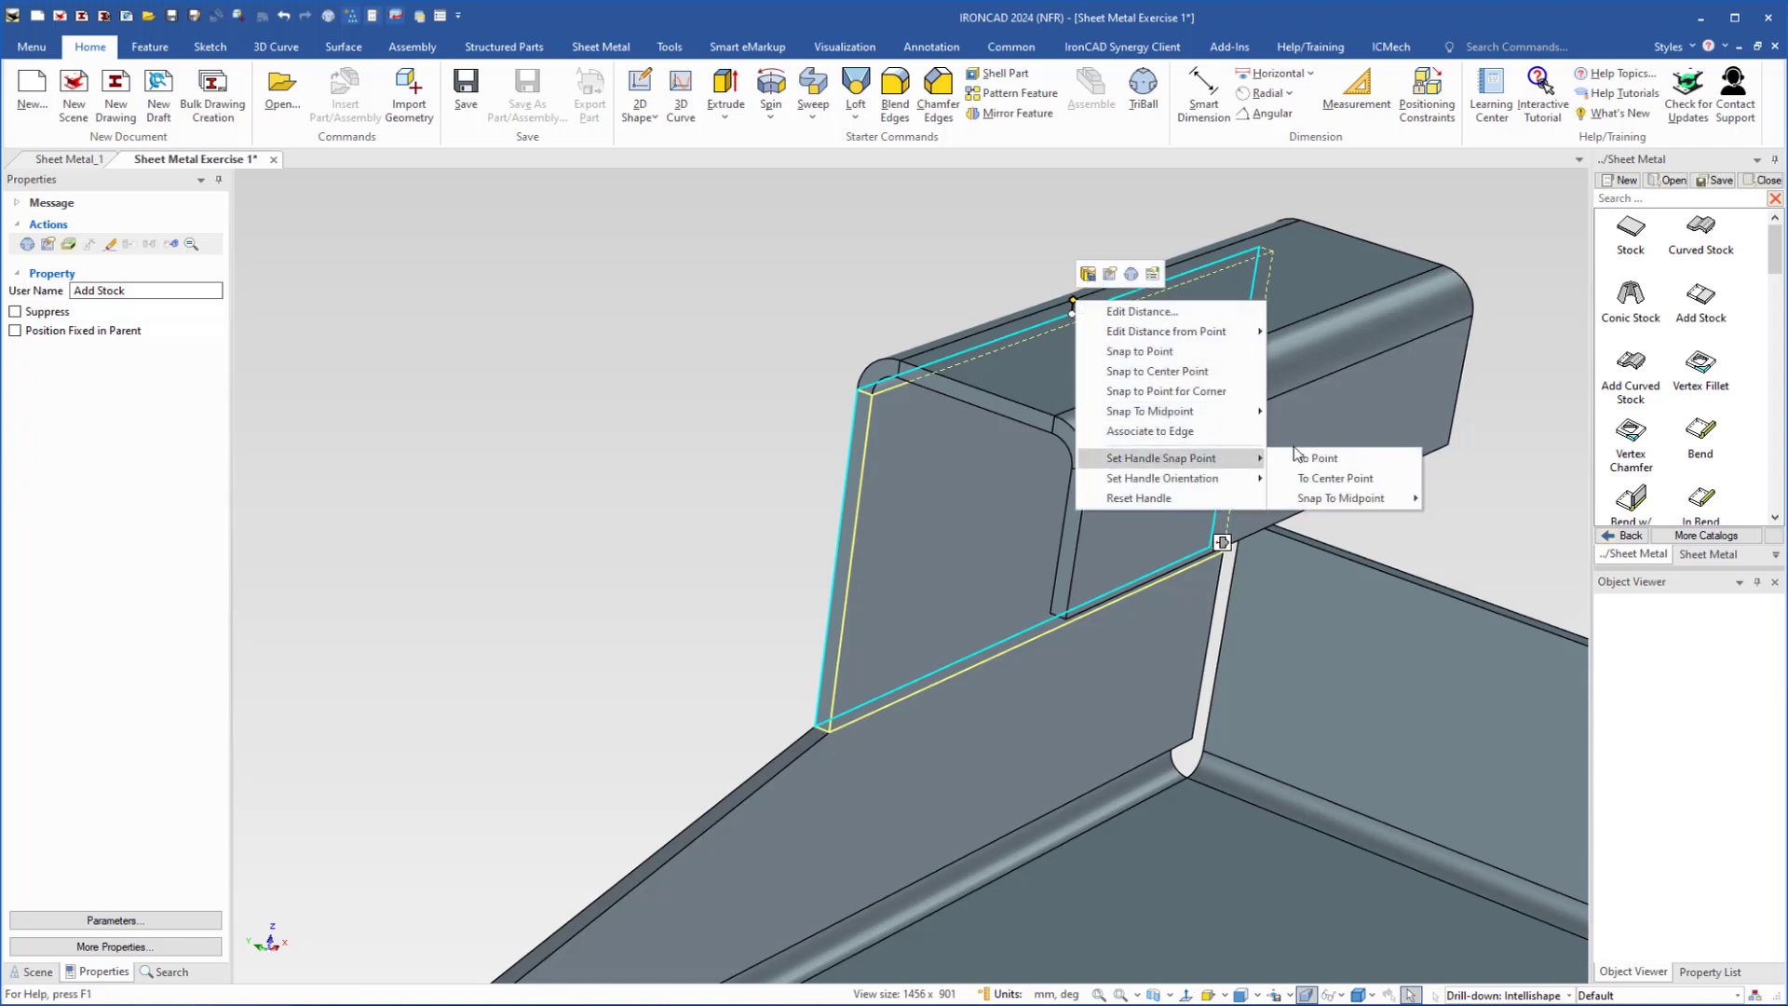
pyautogui.click(1314, 457)
pyautogui.click(1197, 310)
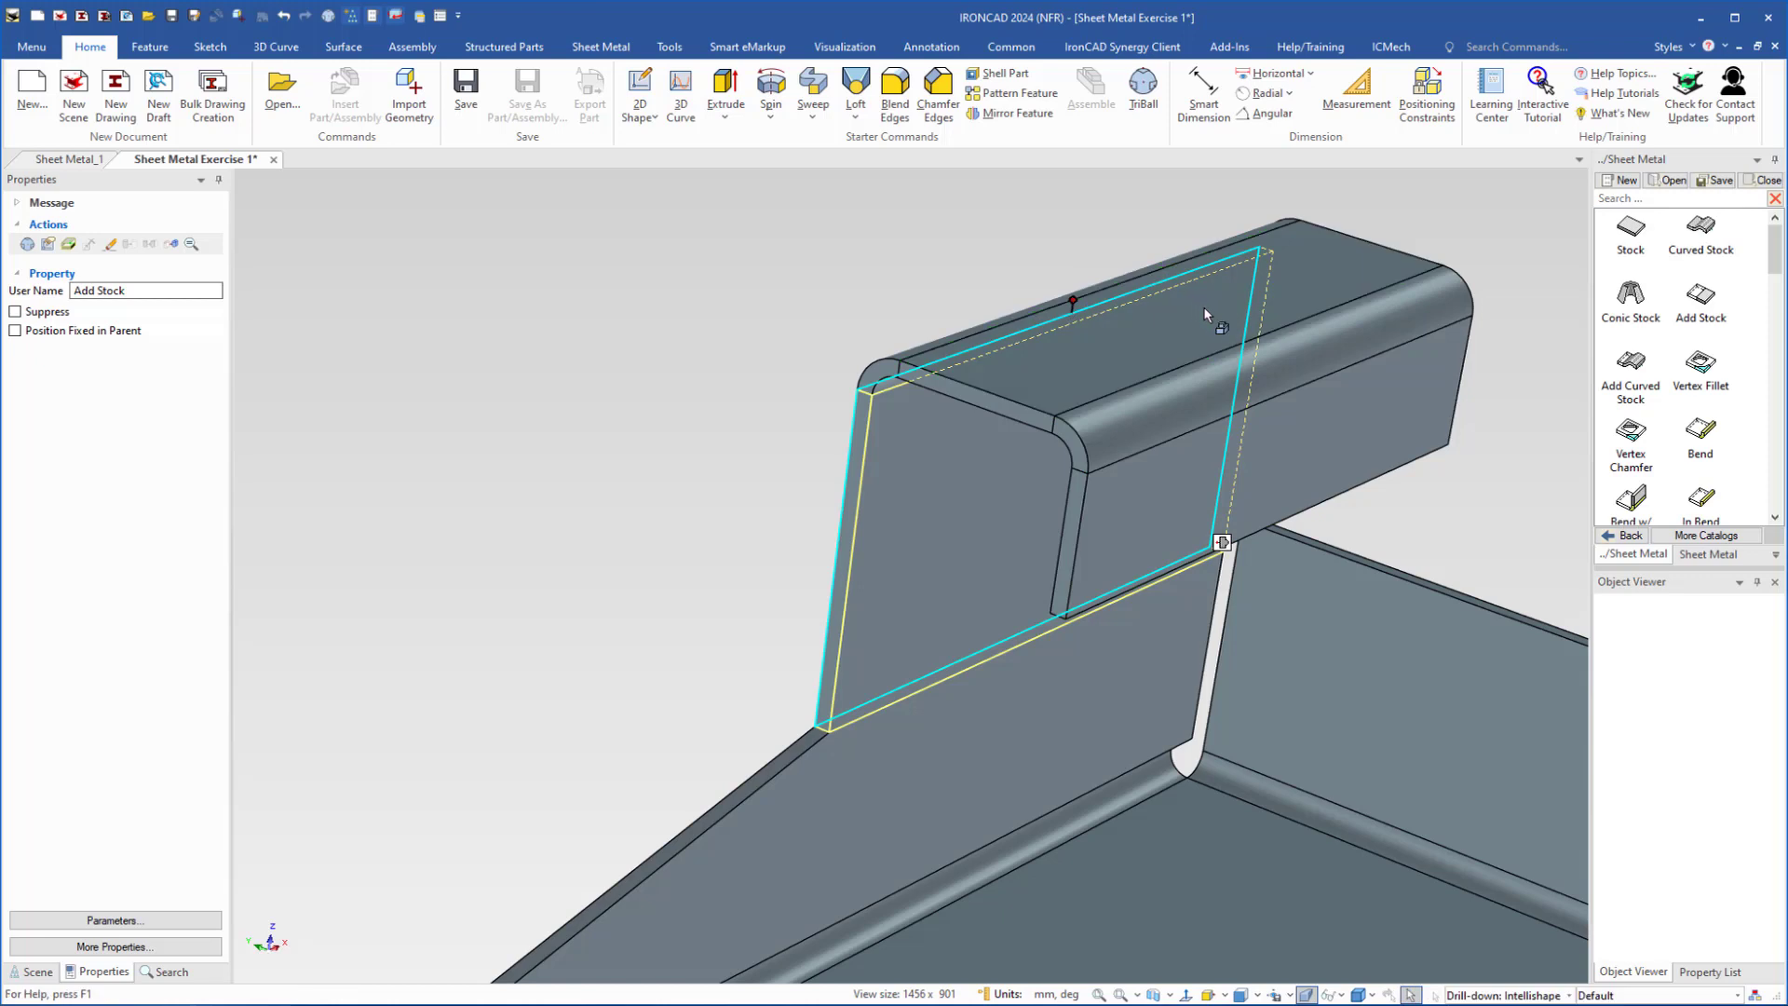
# - Set the distance of the plate's top-edge handle from the base plate's inner face to 30 mm
pyautogui.moveTo(1239, 373); pyautogui.dragTo(1273, 364, button='middle')
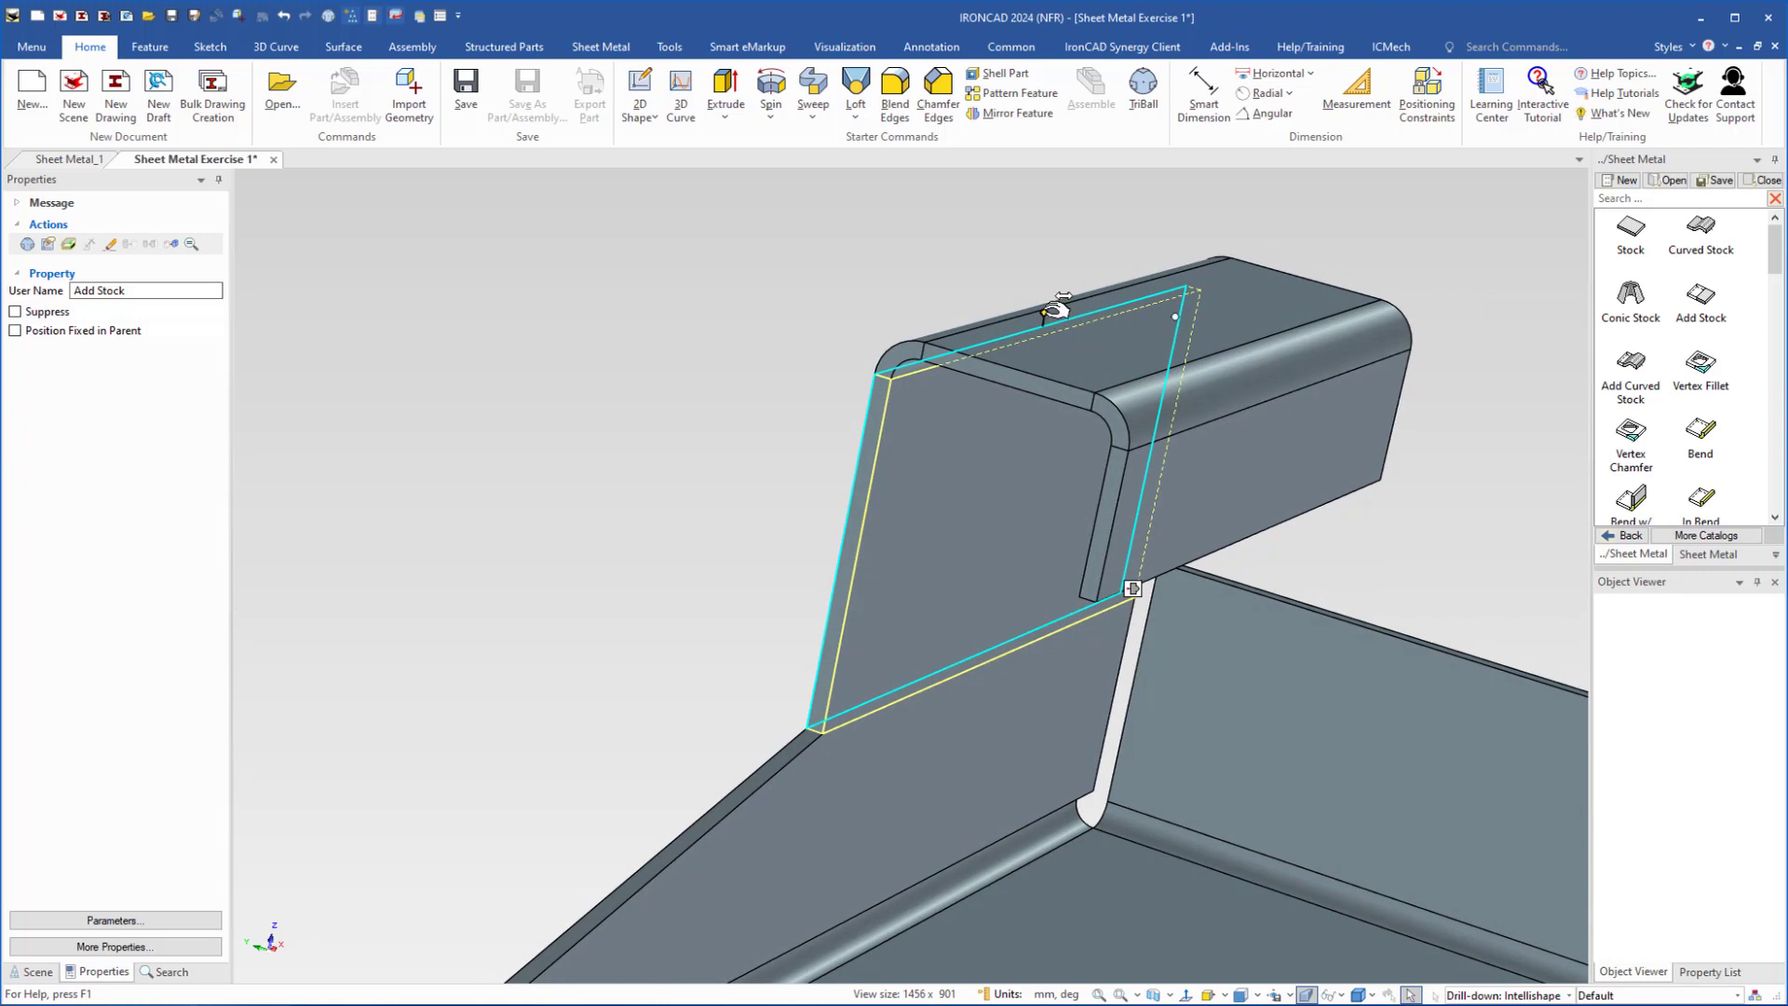
pyautogui.rightClick(1048, 311)
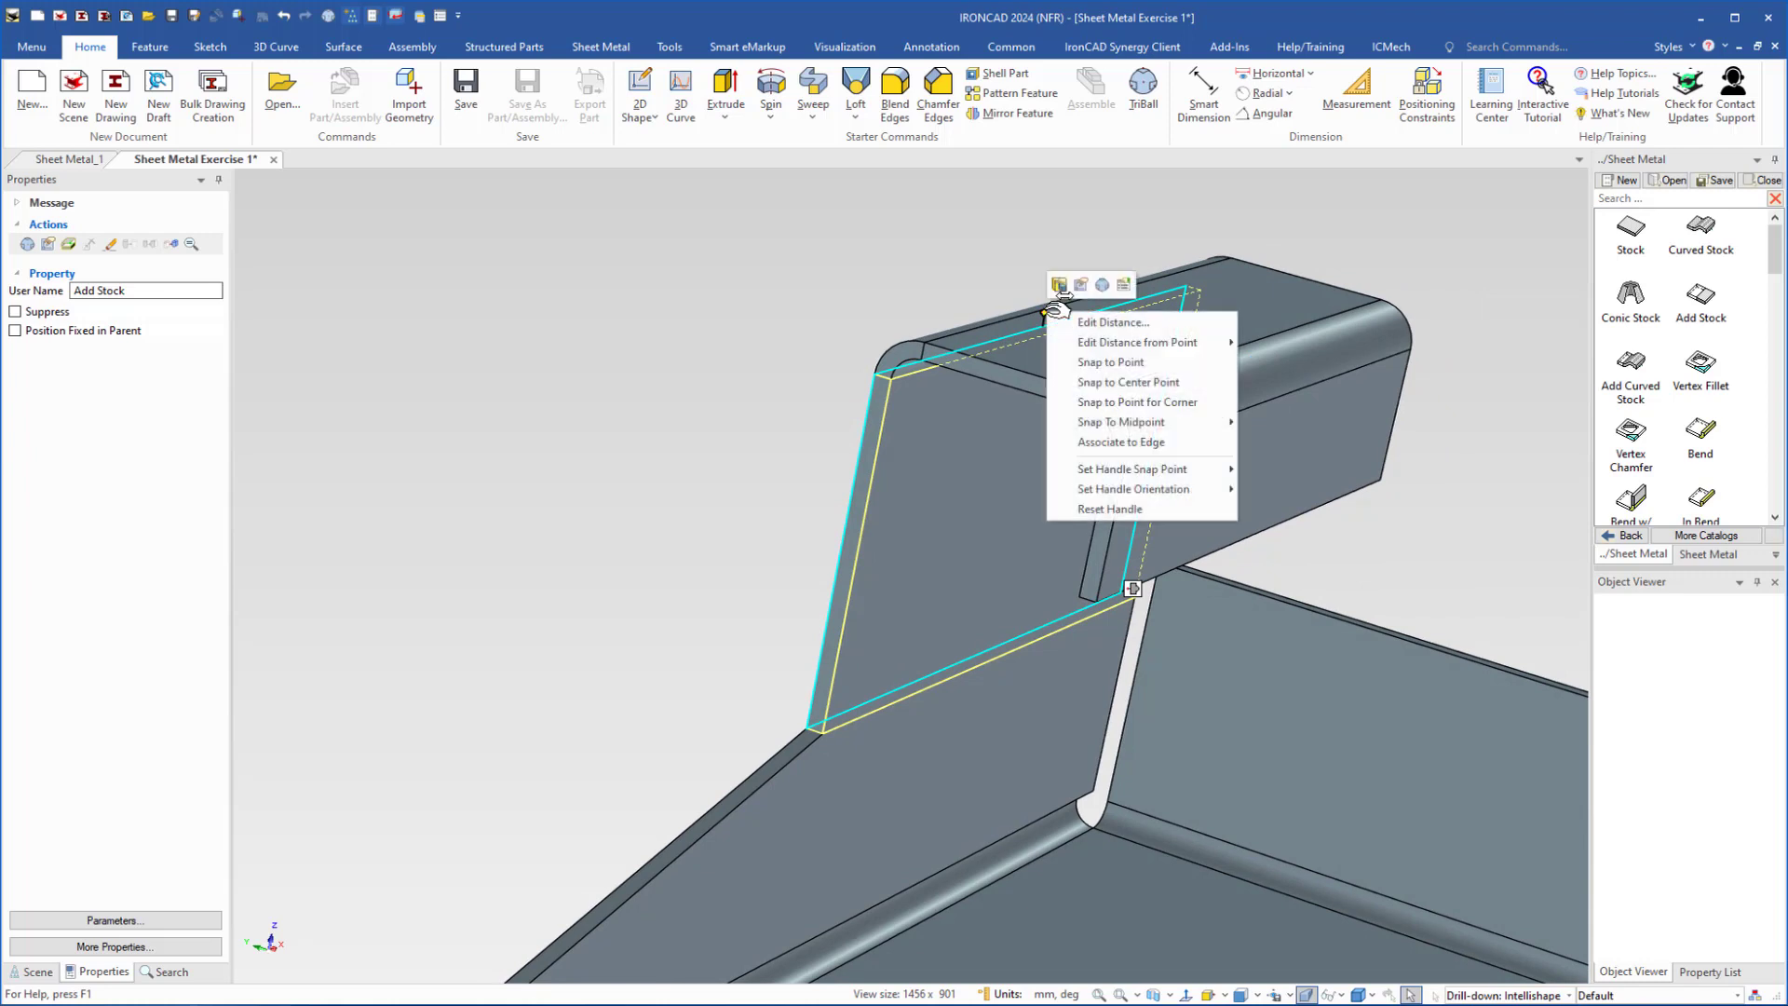
pyautogui.moveTo(1147, 343)
pyautogui.click(1280, 344)
pyautogui.click(1025, 829)
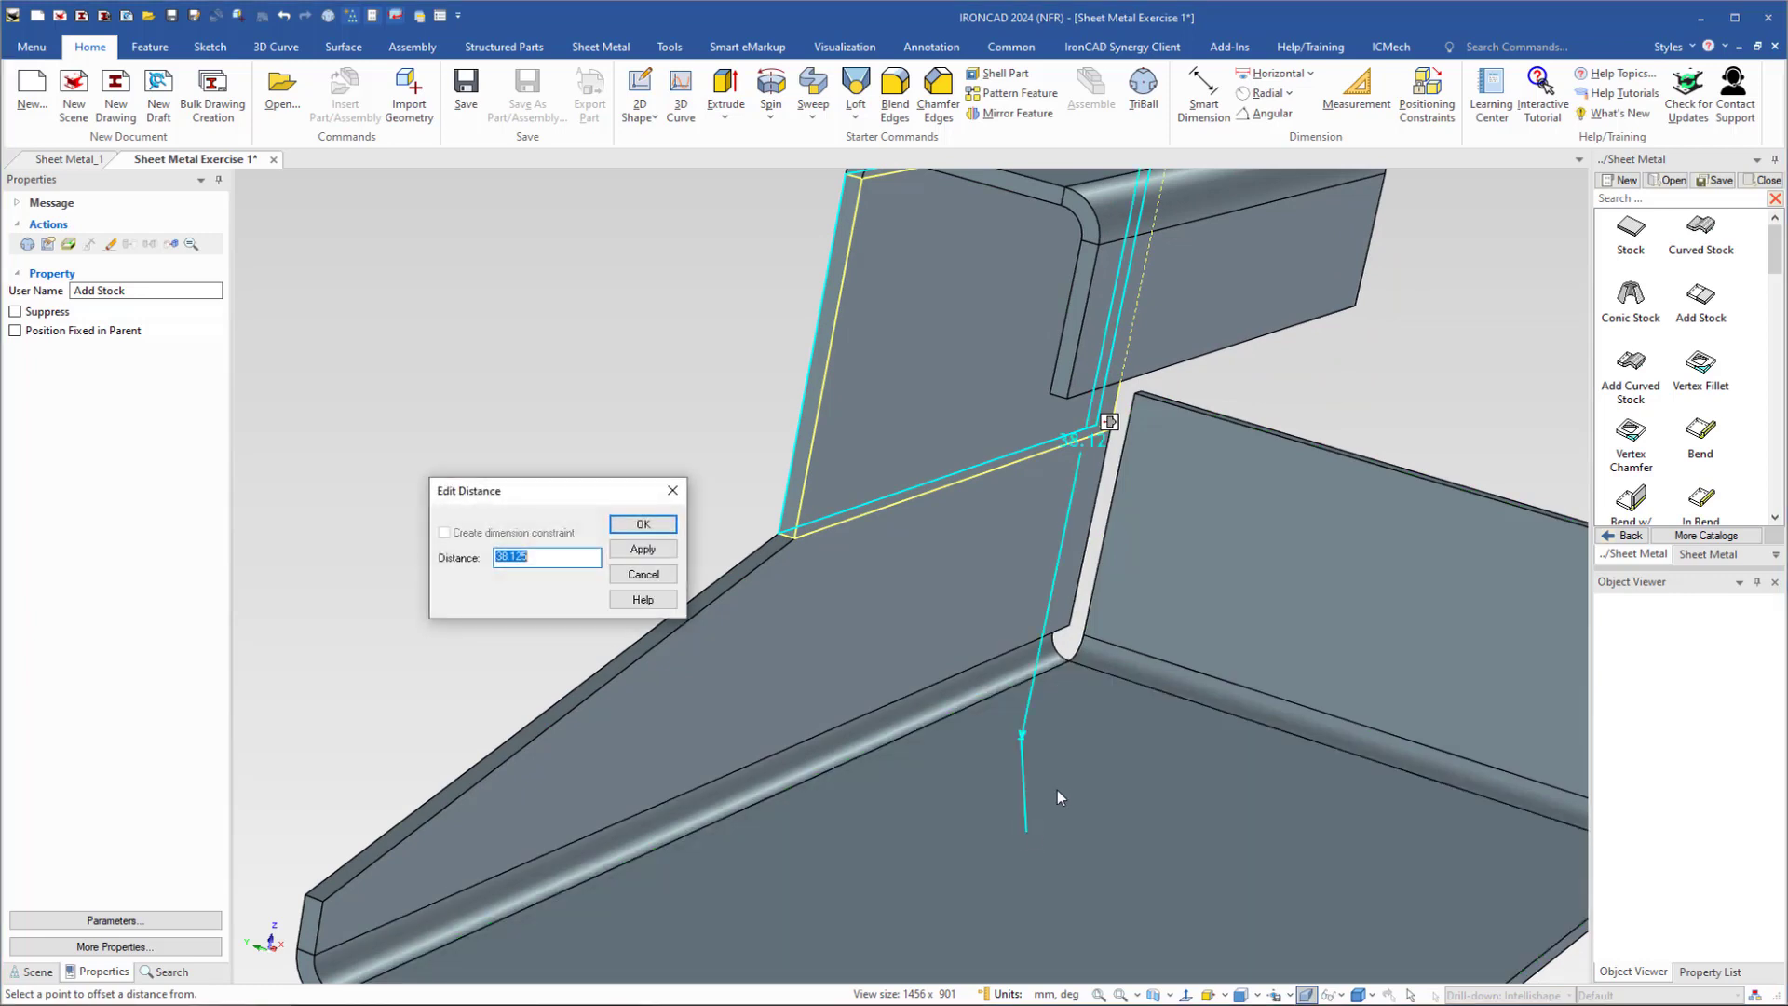
pyautogui.write('30')
pyautogui.press('Return')
pyautogui.click(725, 337)
# - Attach an Add Stock plate to the top edge of the side flange beneath the open end of the hook
pyautogui.moveTo(987, 436); pyautogui.dragTo(949, 447, button='middle')
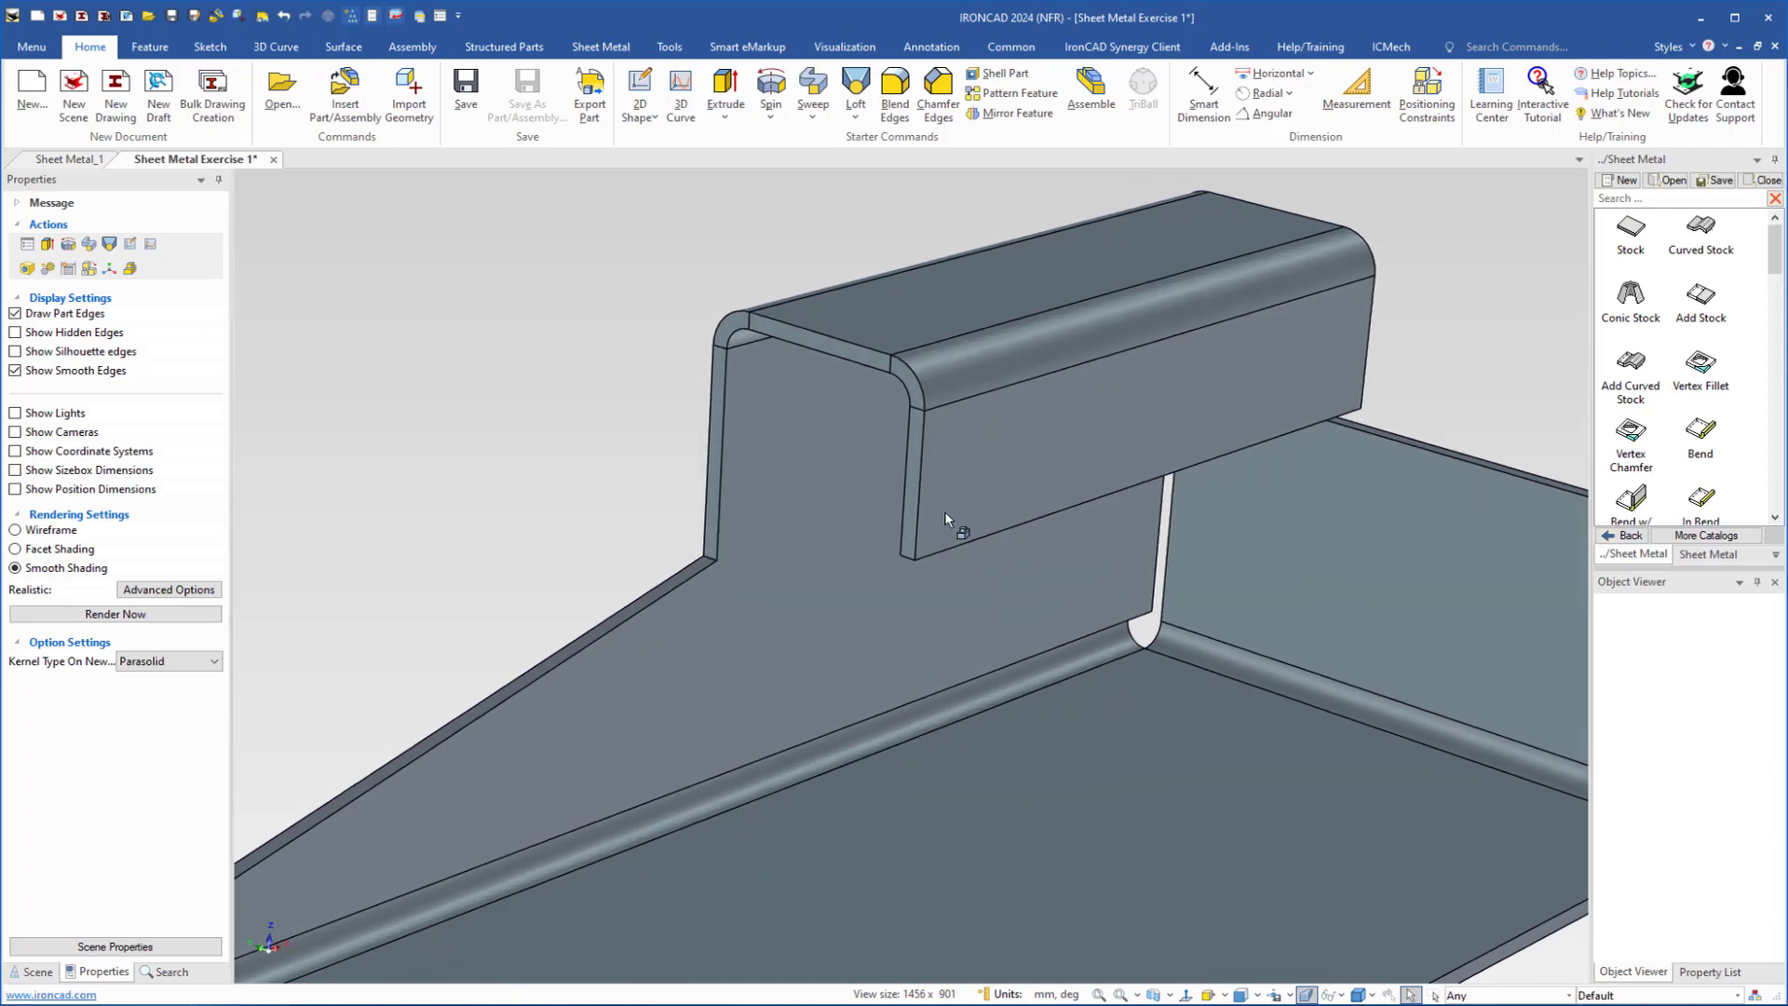
pyautogui.scroll(-2, 947, 519)
pyautogui.moveTo(1201, 754); pyautogui.dragTo(777, 745, button='middle')
pyautogui.keyDown('shift'); pyautogui.moveTo(1322, 732); pyautogui.dragTo(830, 539, button='middle'); pyautogui.keyUp('shift')
pyautogui.scroll(5, 810, 590)
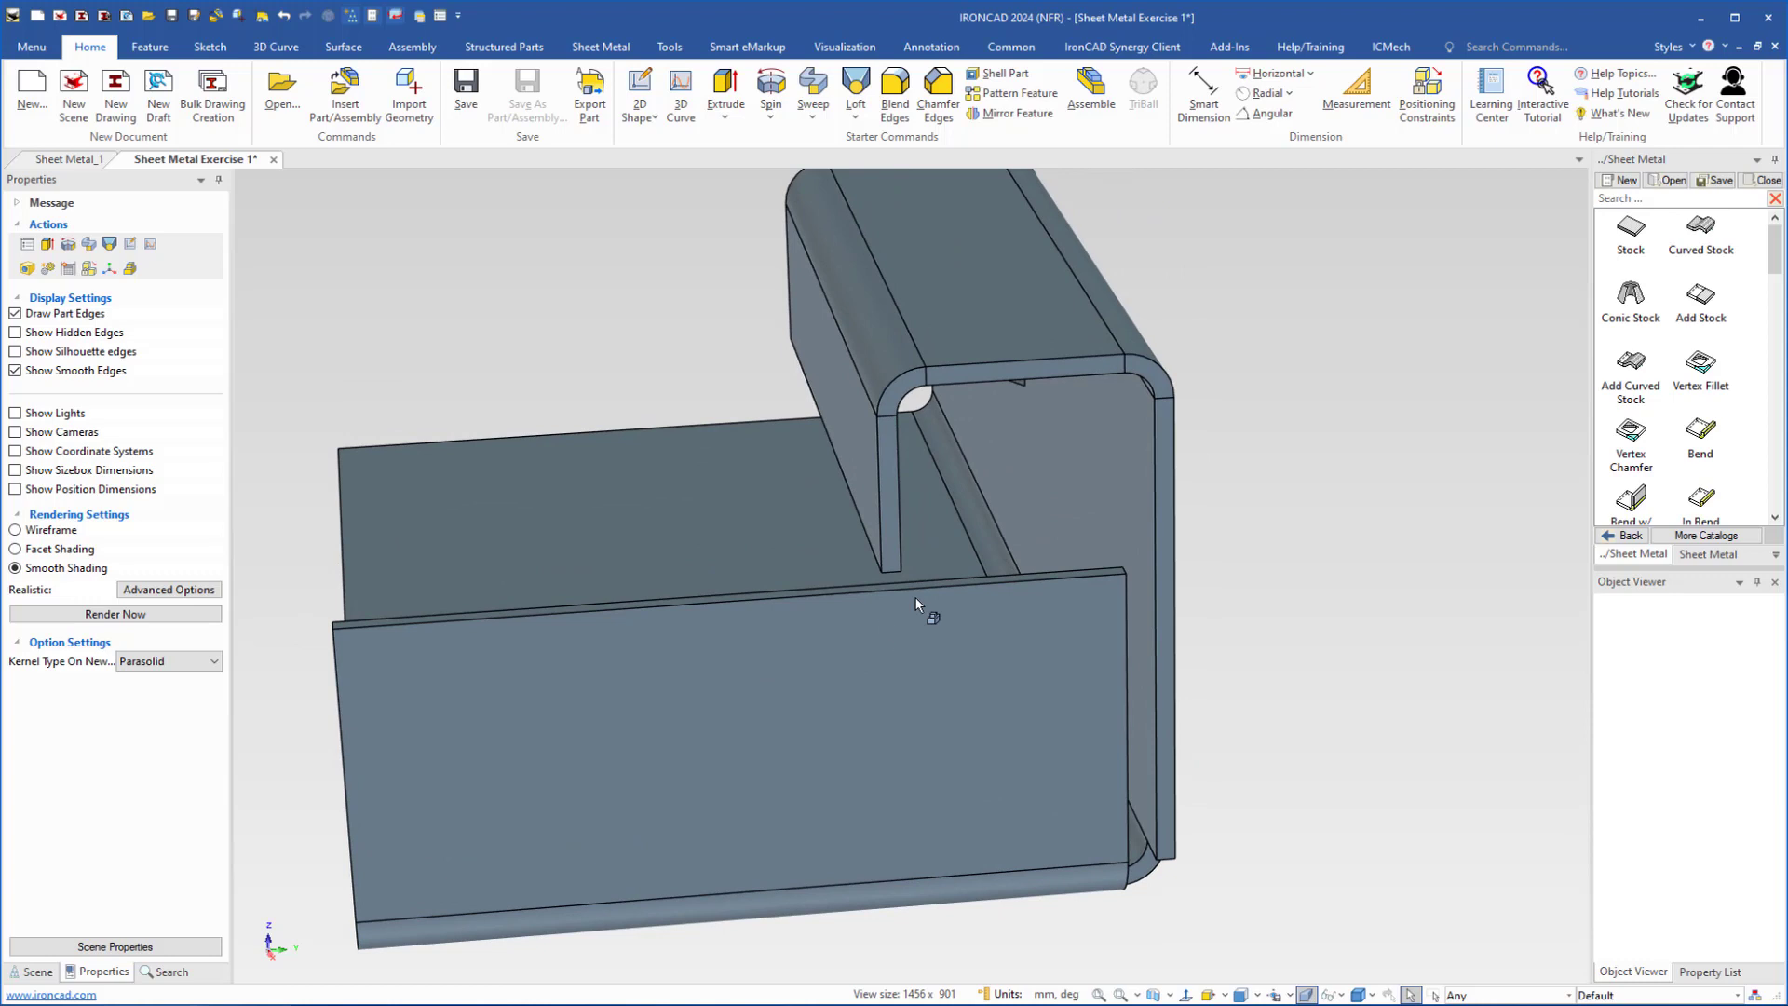
pyautogui.scroll(1, 823, 594)
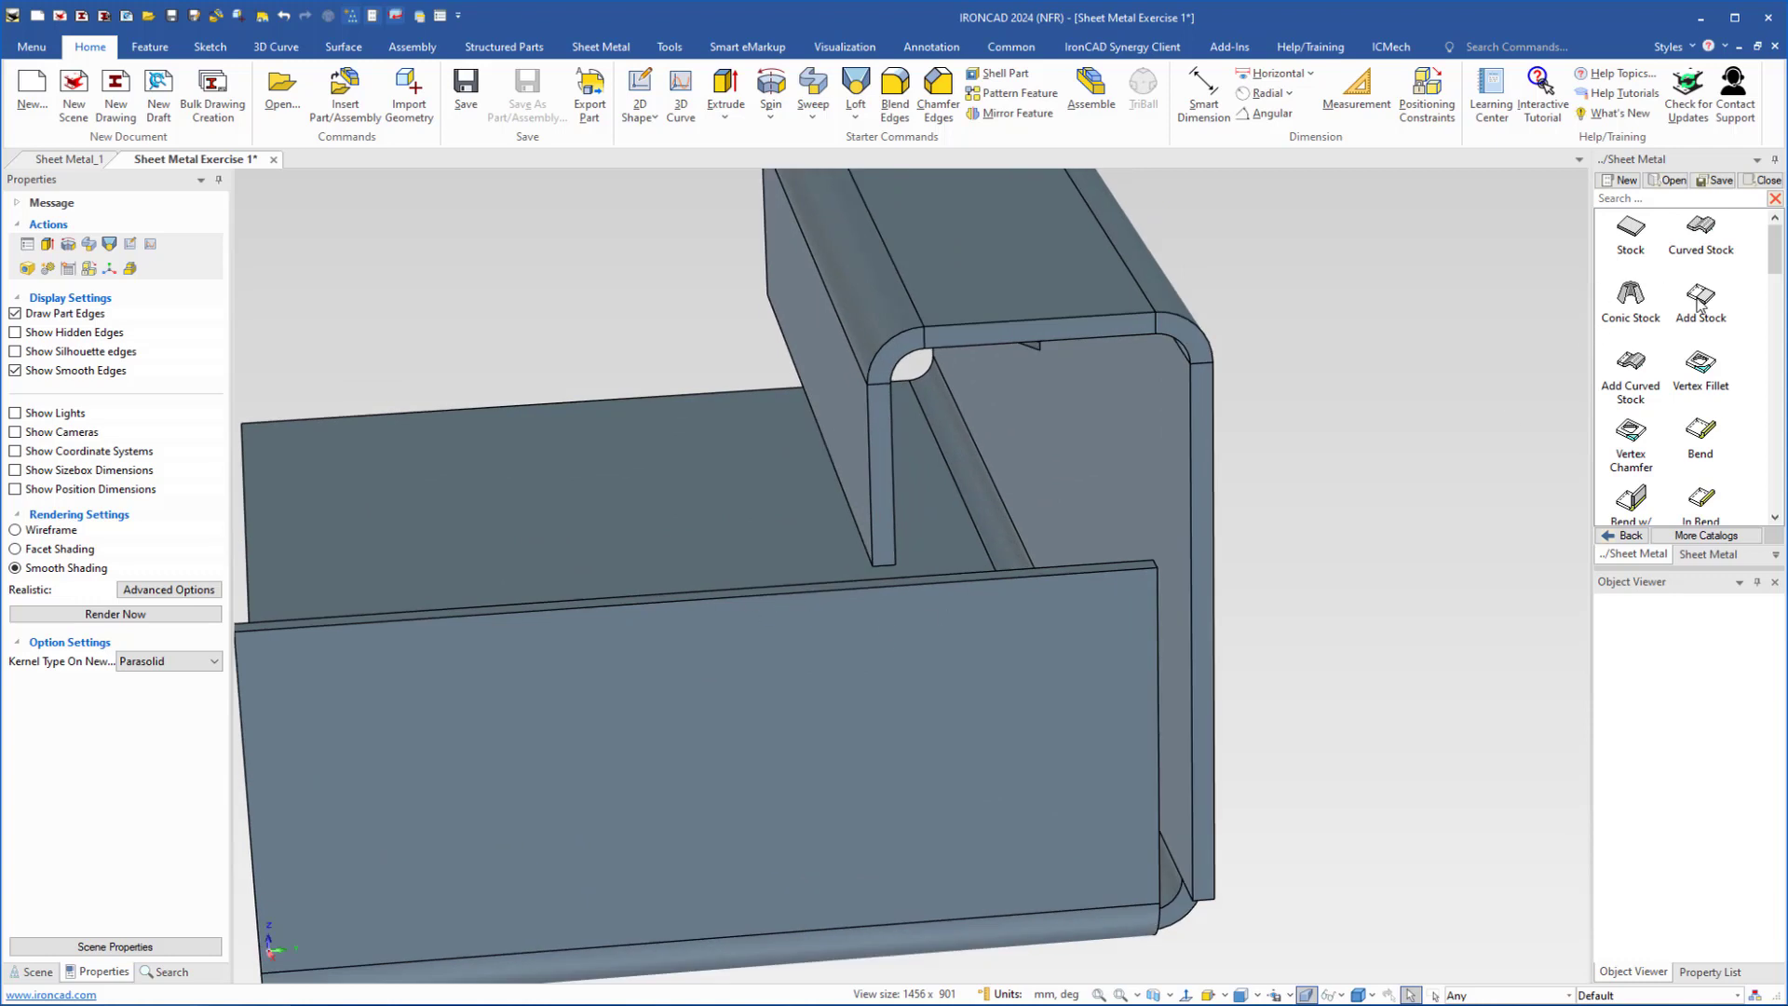
pyautogui.moveTo(1702, 310); pyautogui.dragTo(906, 587)
pyautogui.scroll(-5, 723, 553)
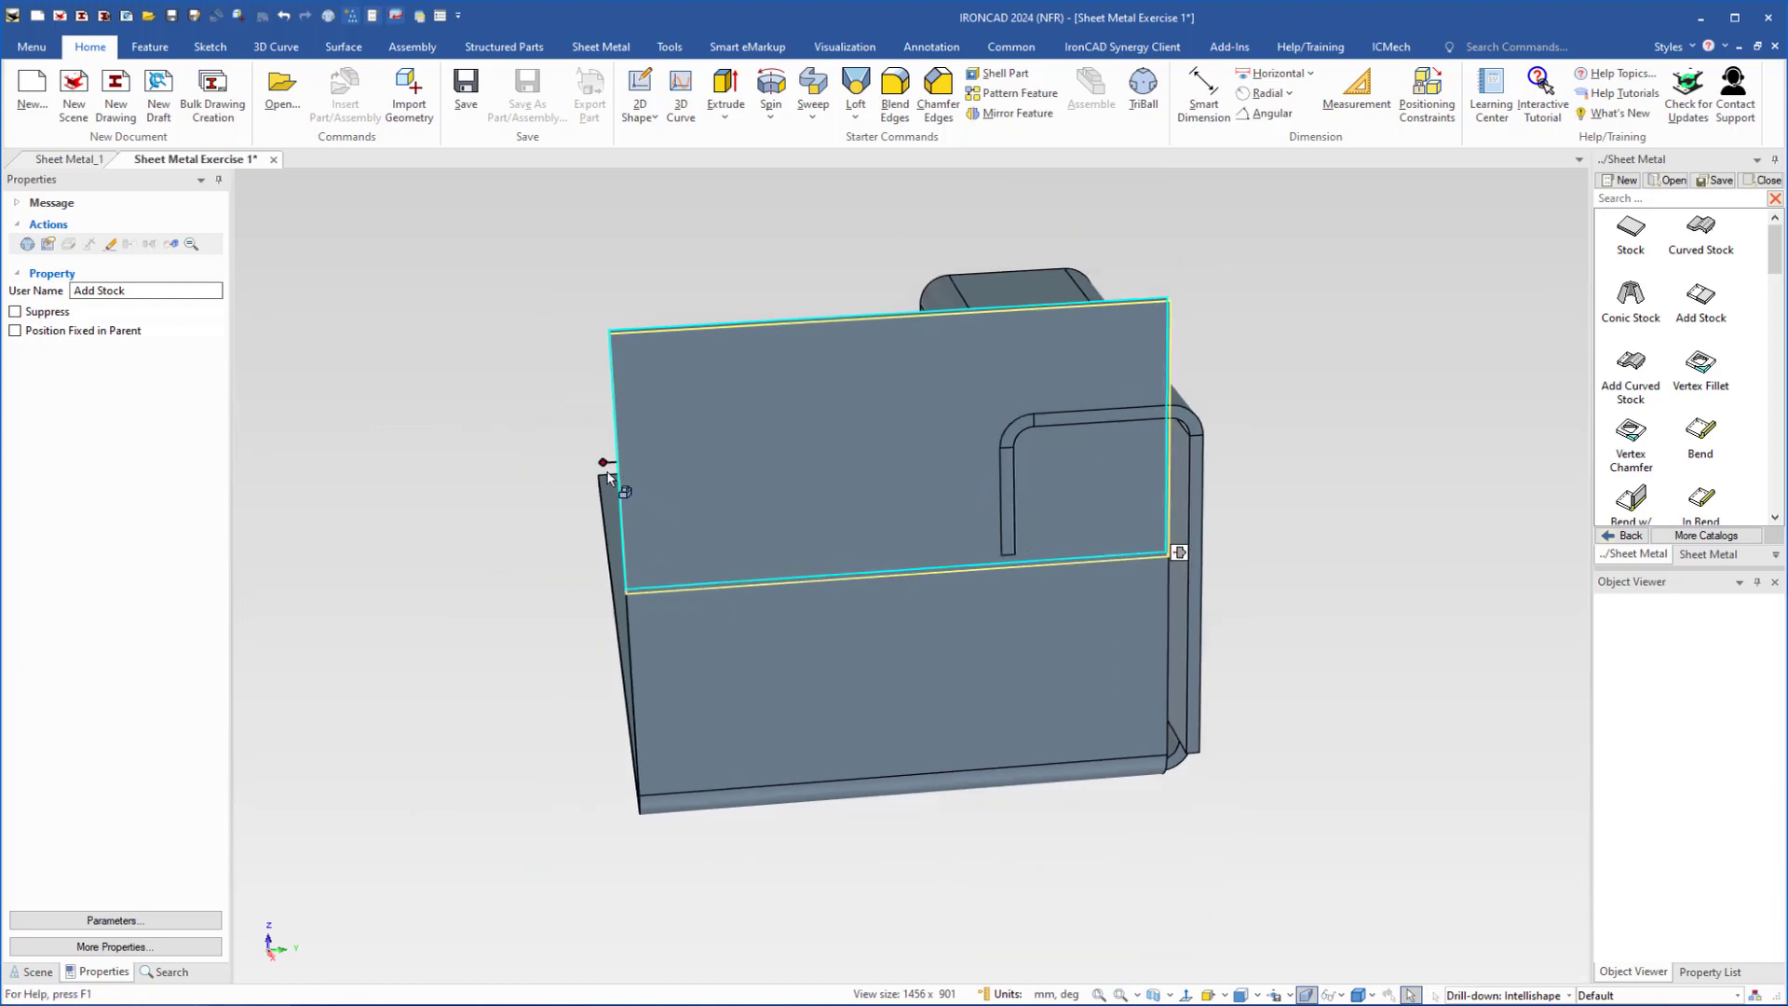
# - Shrink the new stock to about 10.1 mm wide and 9.5 mm high so it fits inside the hook opening
pyautogui.moveTo(613, 461); pyautogui.dragTo(750, 457)
pyautogui.moveTo(683, 552); pyautogui.dragTo(740, 559, button='middle')
pyautogui.scroll(3, 643, 564)
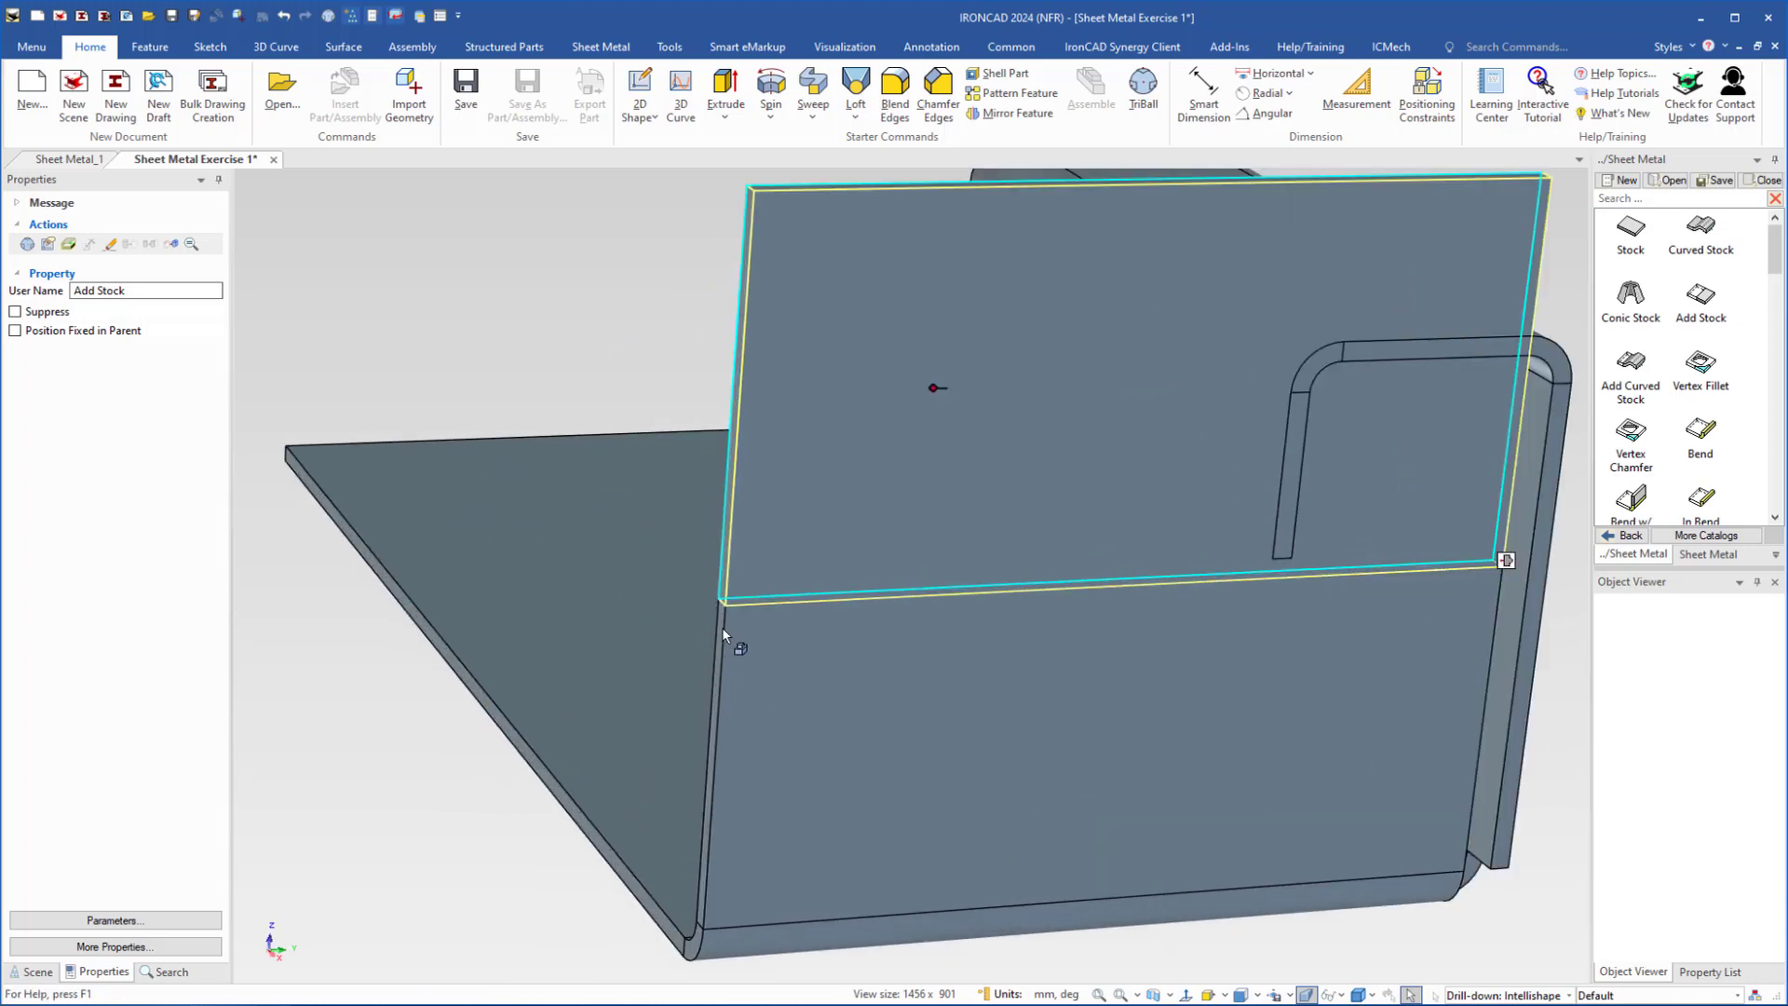
pyautogui.click(738, 428)
pyautogui.moveTo(722, 401); pyautogui.dragTo(1324, 428)
pyautogui.keyDown('shift'); pyautogui.moveTo(1225, 464); pyautogui.dragTo(731, 543, button='middle'); pyautogui.keyUp('shift')
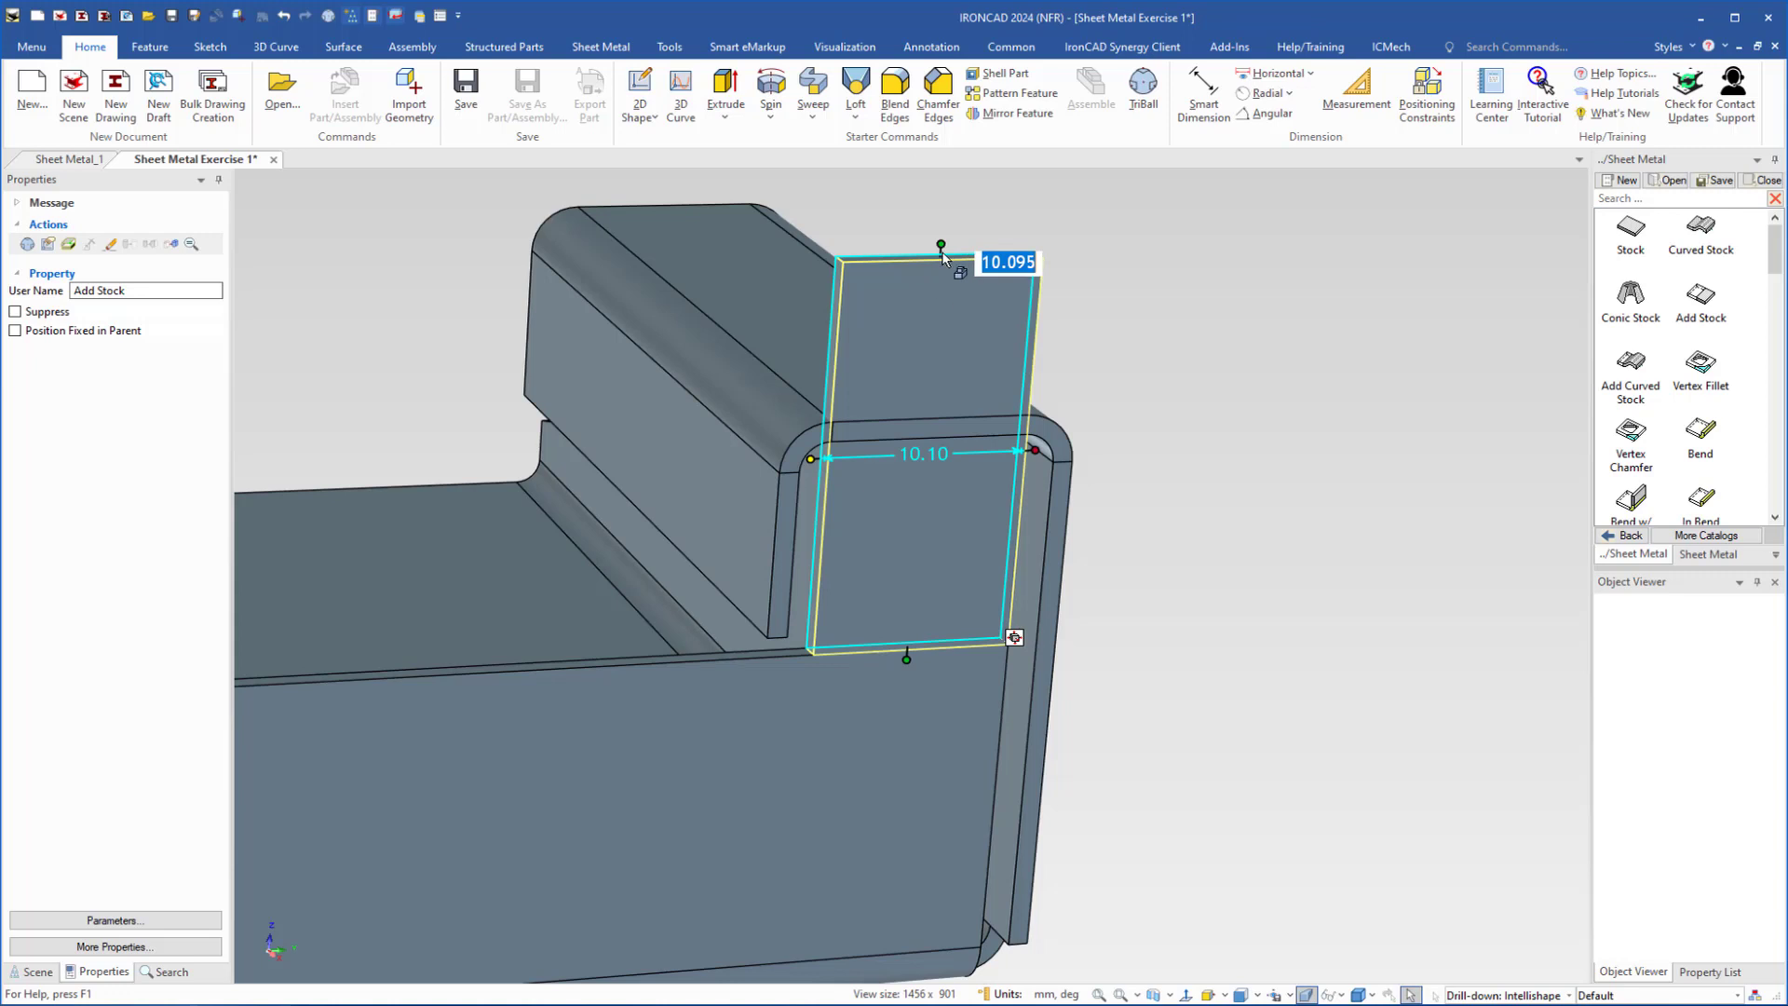
pyautogui.moveTo(943, 244); pyautogui.dragTo(948, 454)
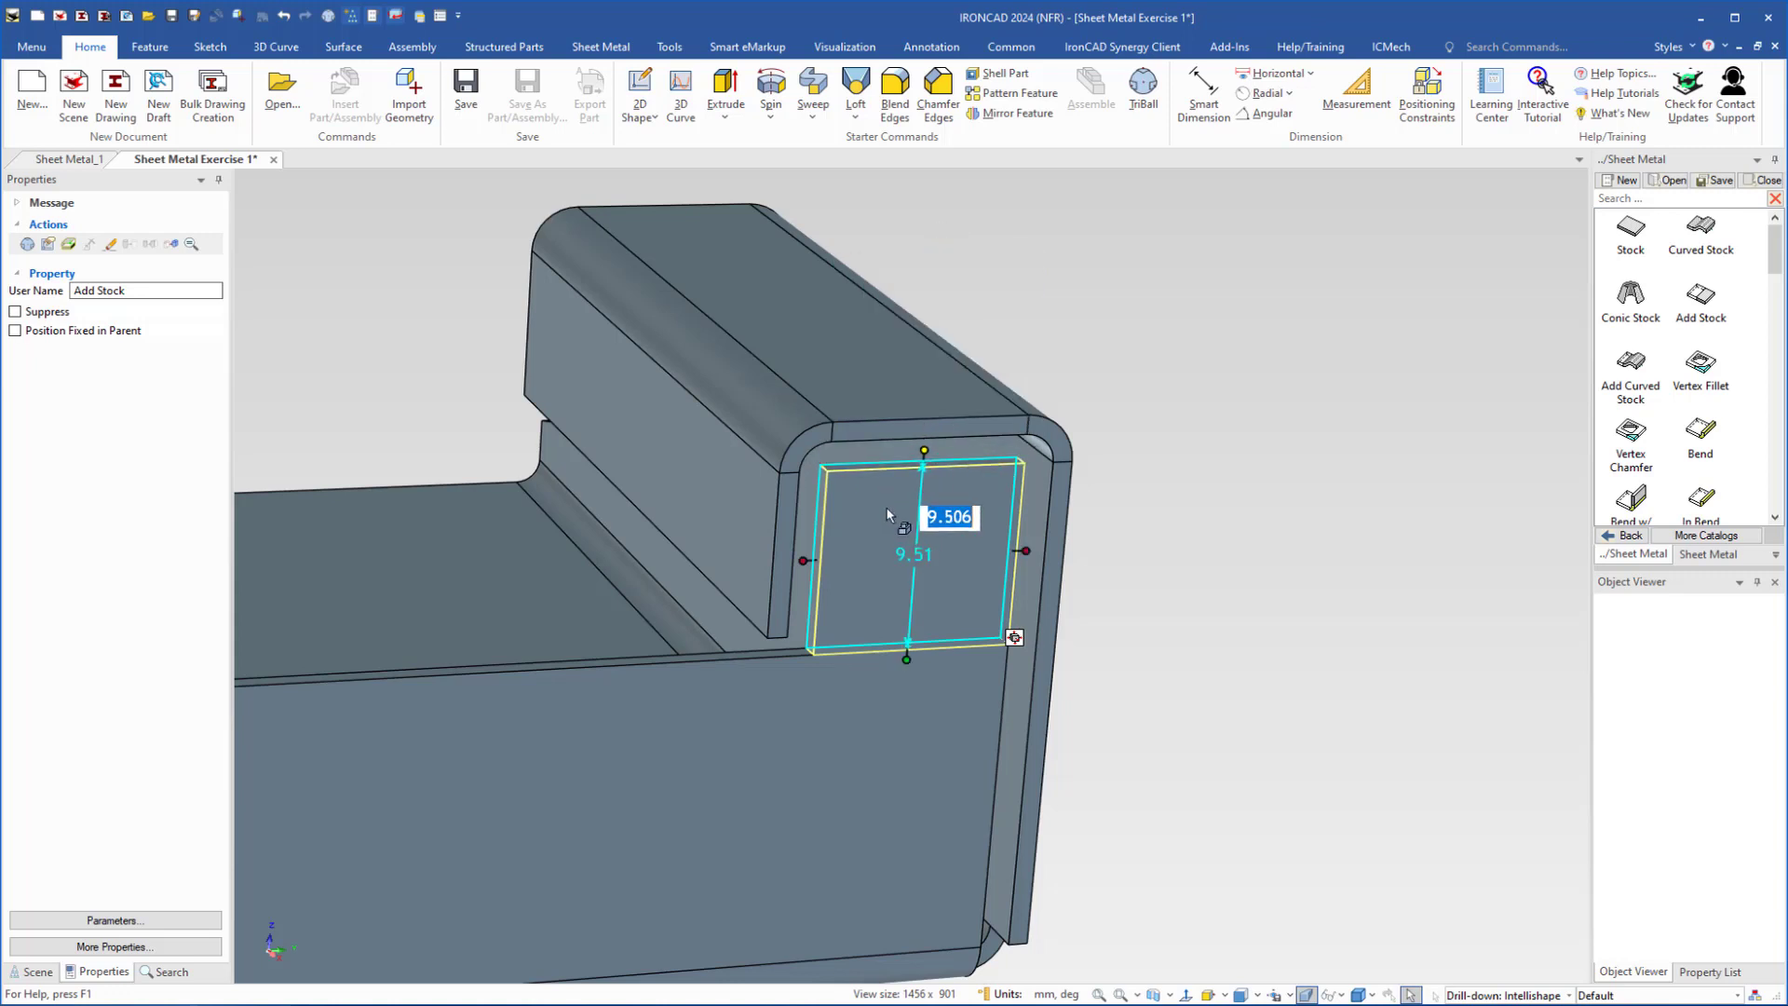
# - Set the distance of the tab's side edge from the inner edge of the hook's hanging lip to 0.5 mm
pyautogui.scroll(3, 883, 512)
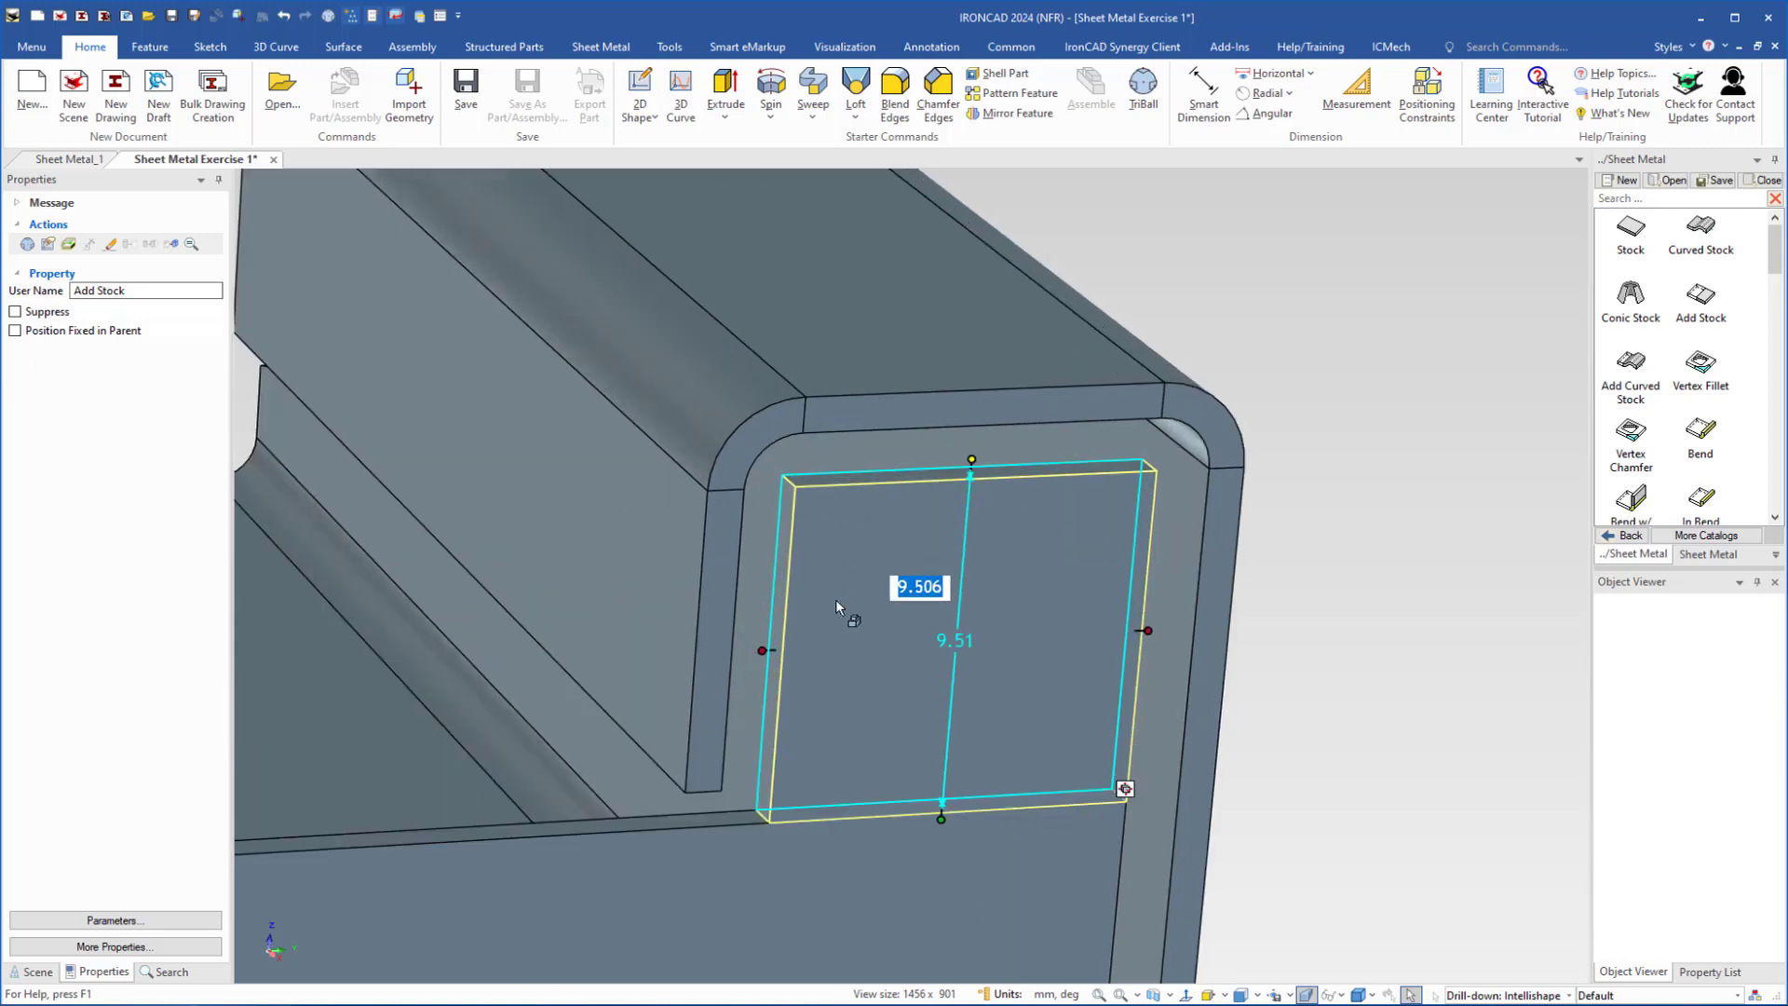
pyautogui.rightClick(762, 654)
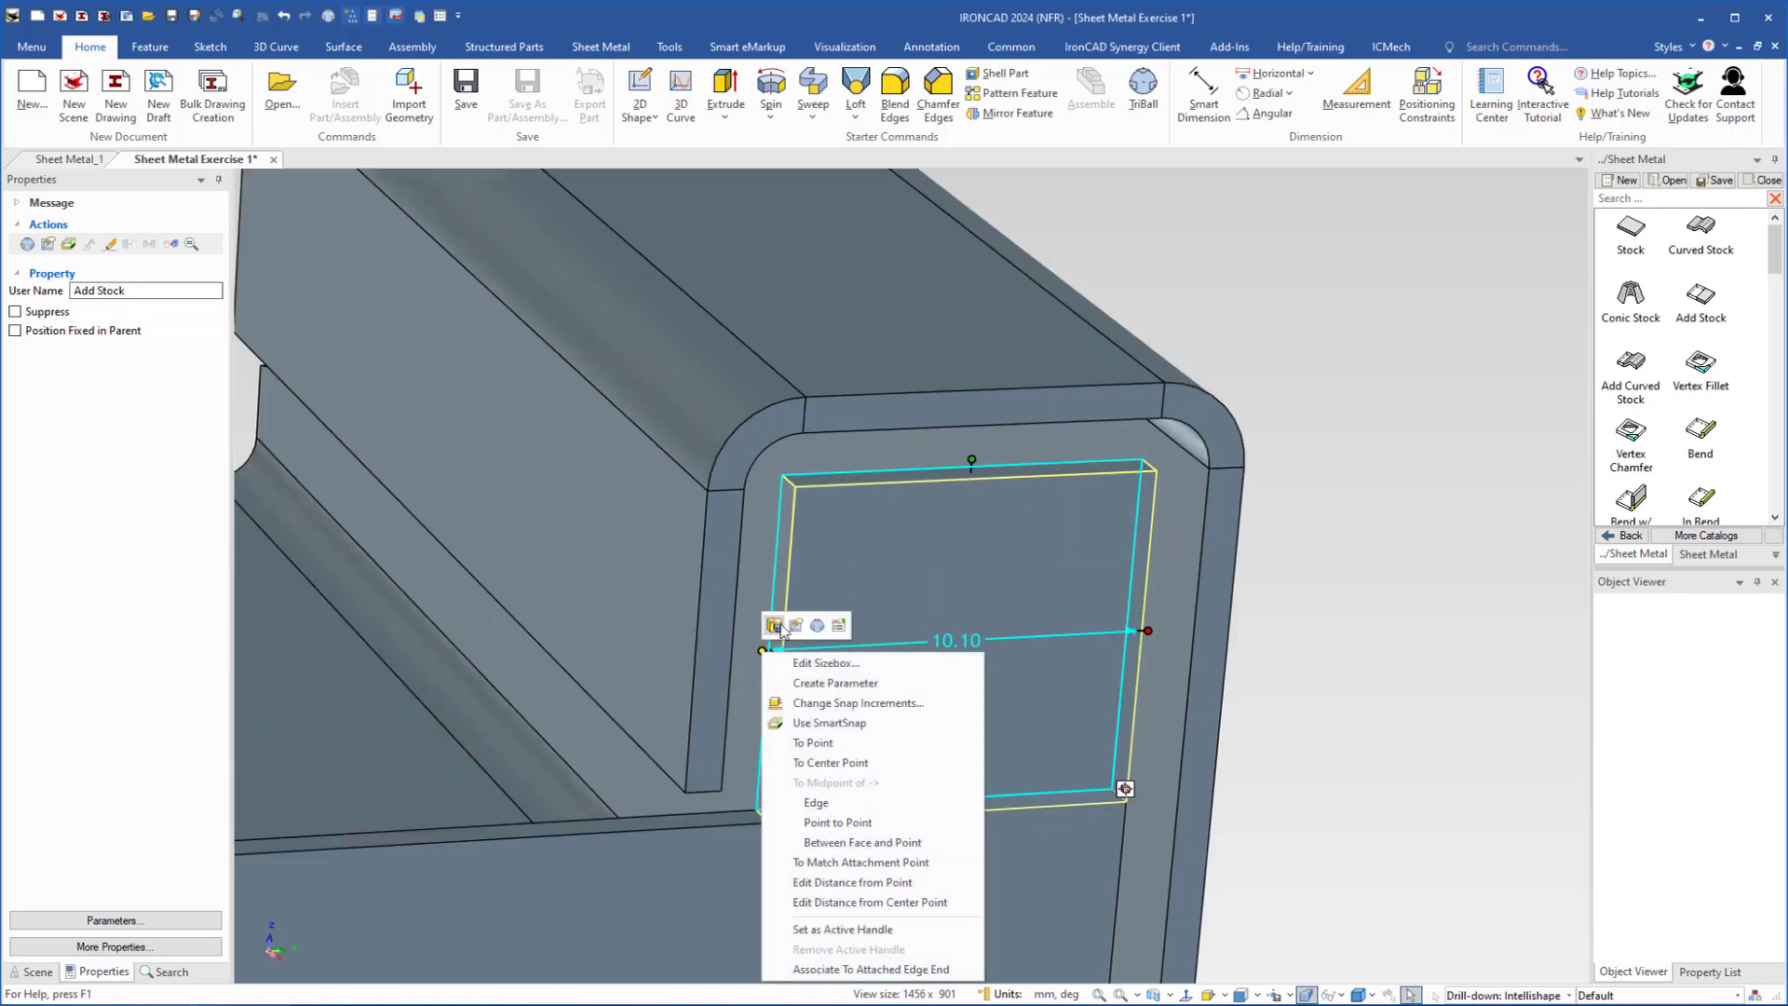
pyautogui.click(841, 883)
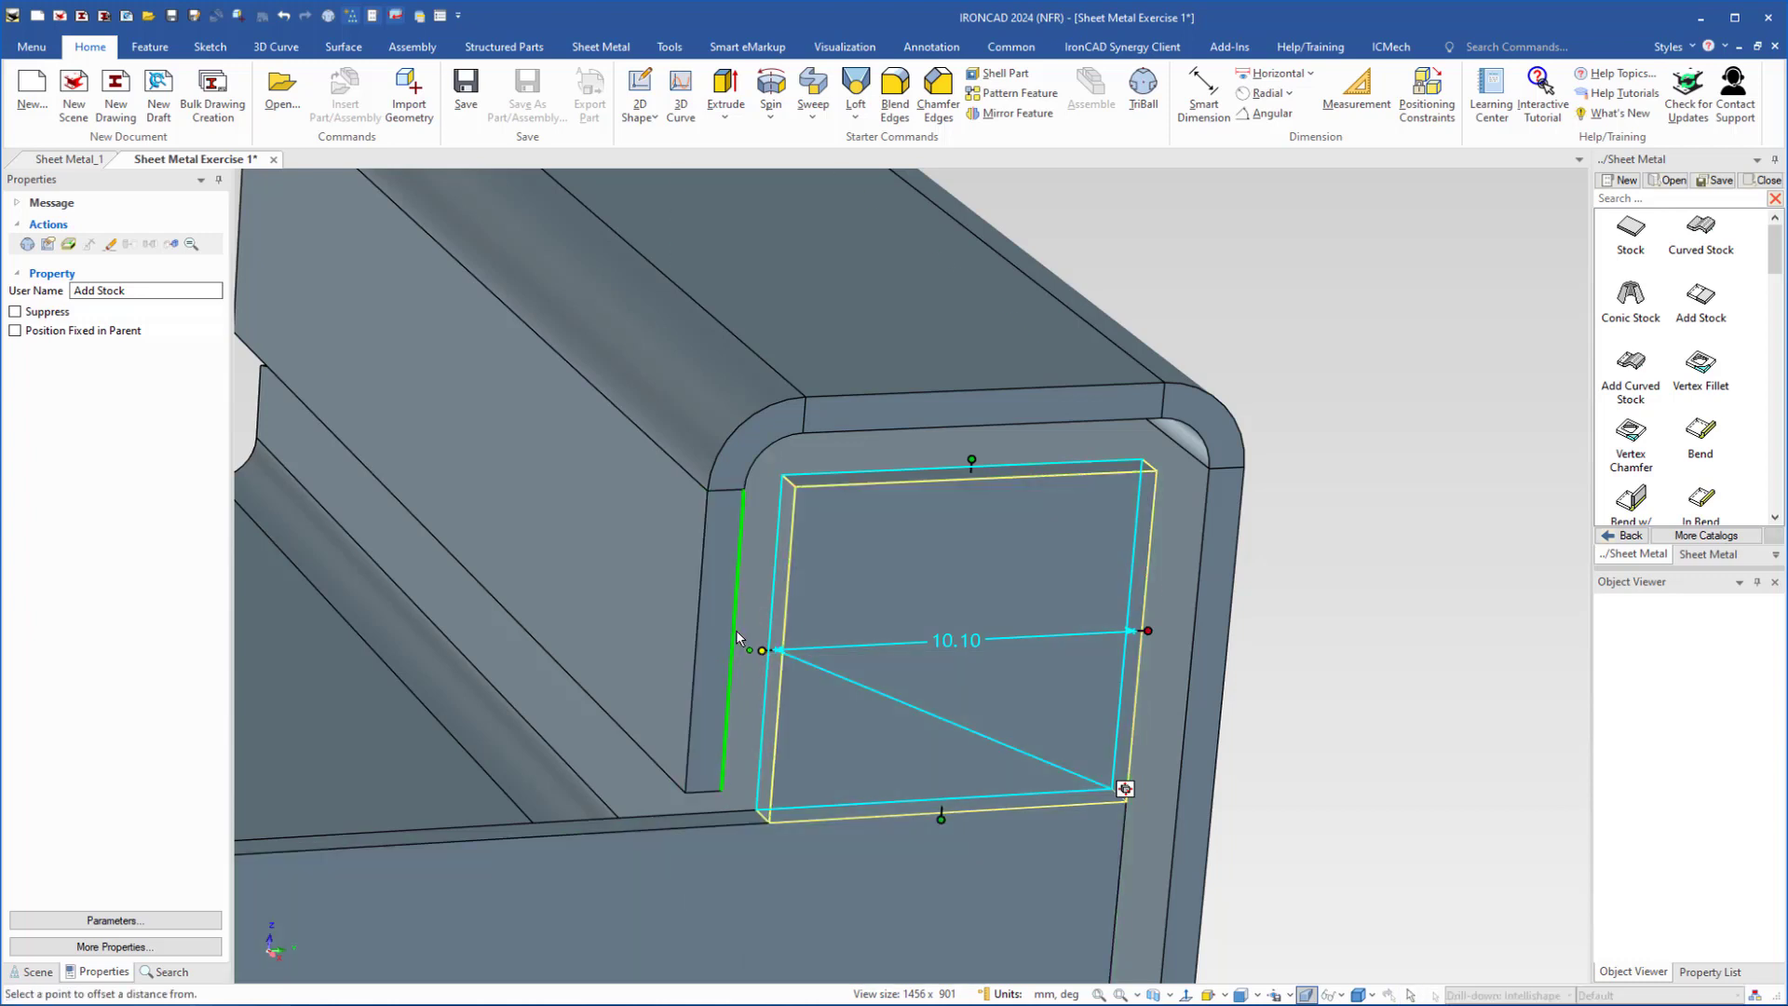
pyautogui.click(749, 639)
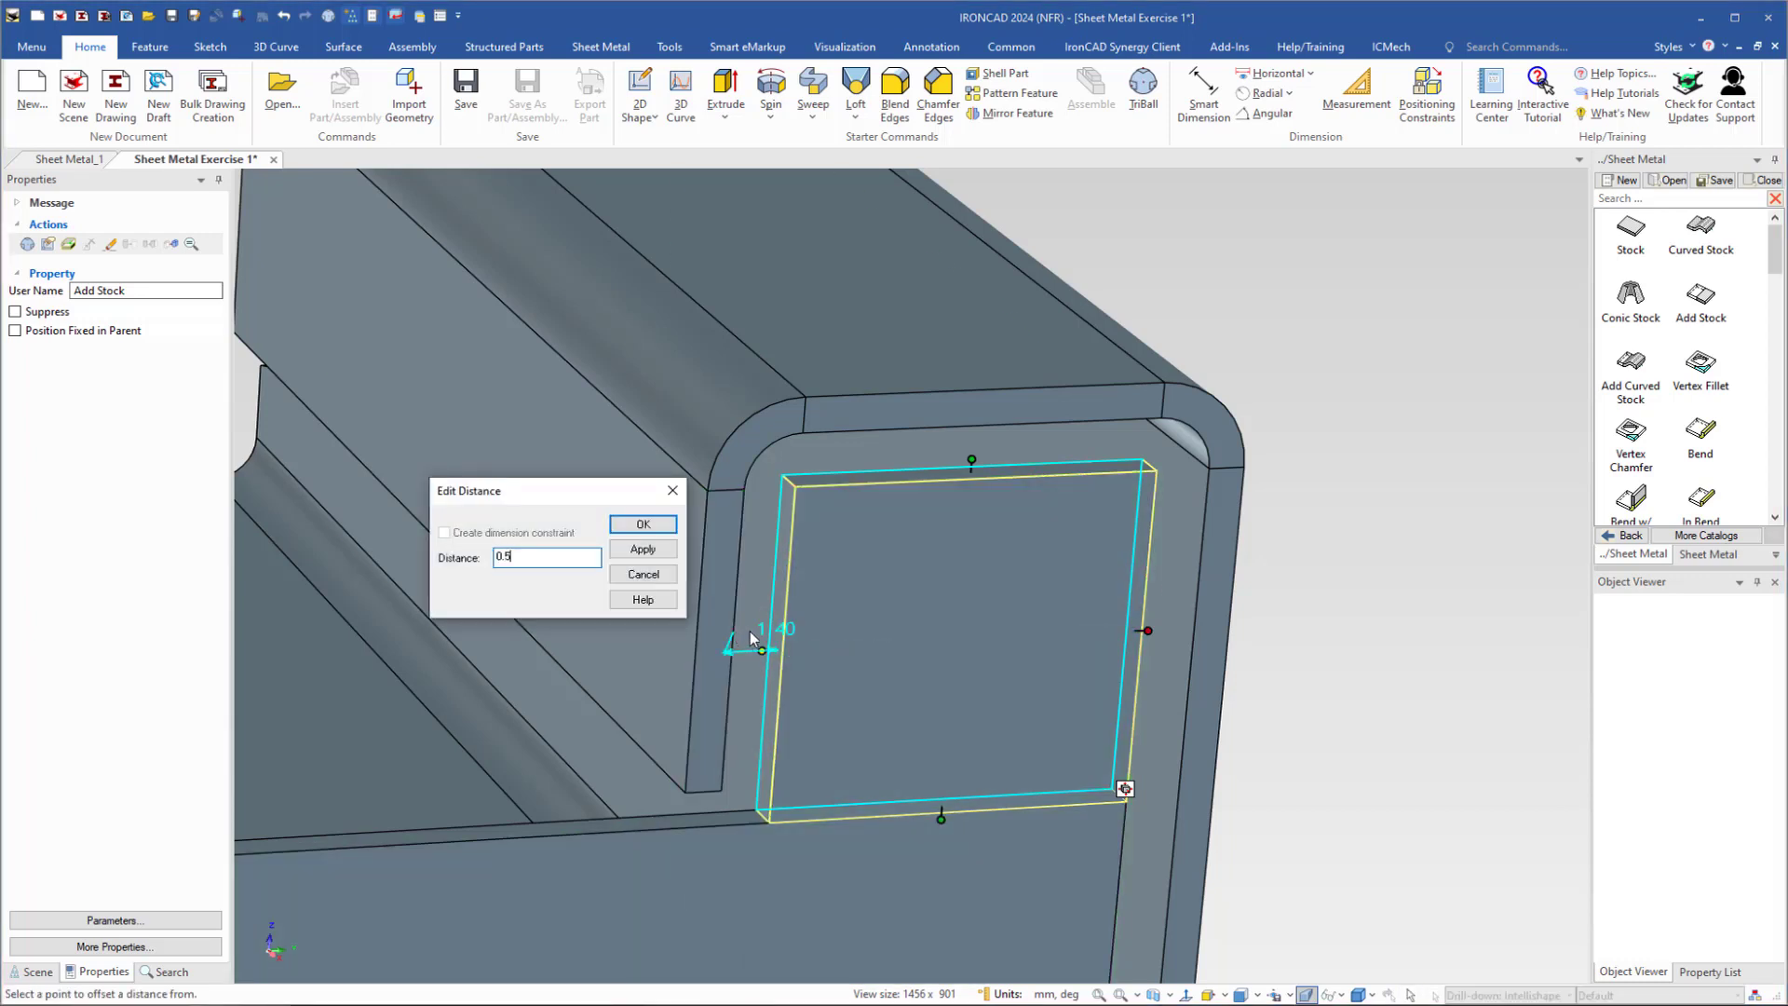
pyautogui.write('0.5')
pyautogui.press('Return')
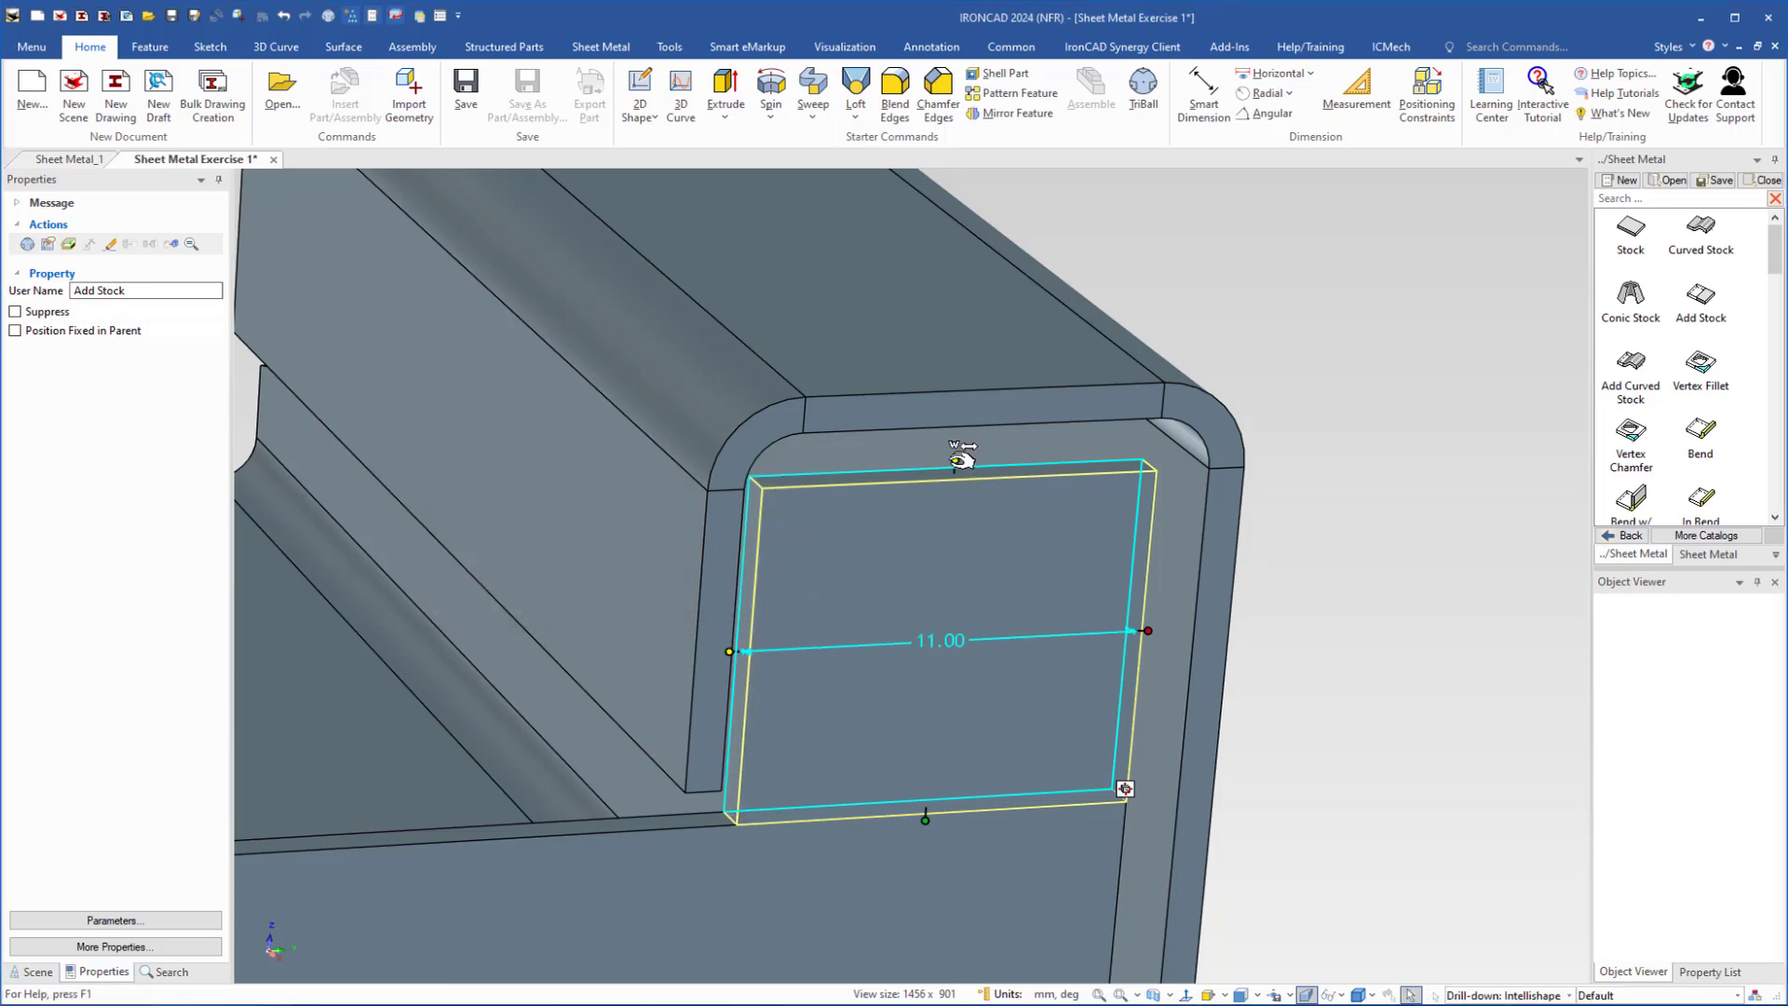
# - Set the distance of the tab's top edge from the underside of the hook's flat top to 0.5 mm
pyautogui.rightClick(955, 462)
pyautogui.click(1038, 693)
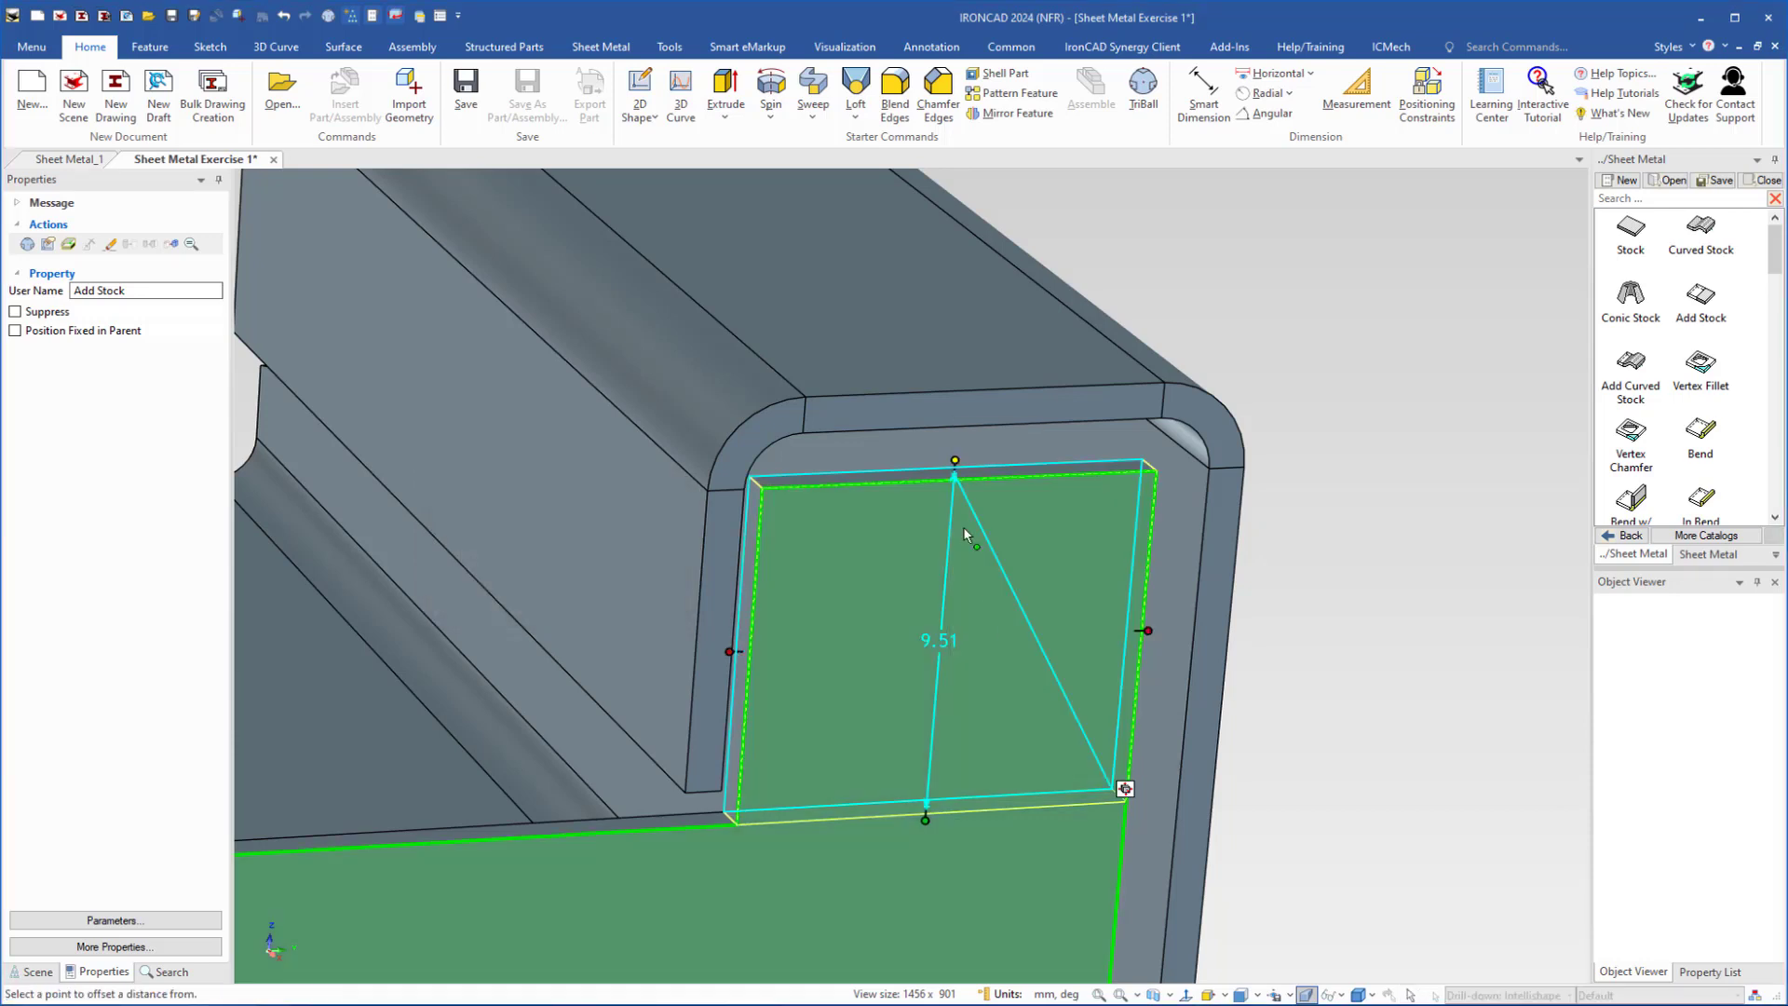
pyautogui.click(948, 429)
pyautogui.write('0.5')
pyautogui.press('Return')
pyautogui.moveTo(854, 558); pyautogui.dragTo(829, 523, button='middle')
pyautogui.click(426, 452)
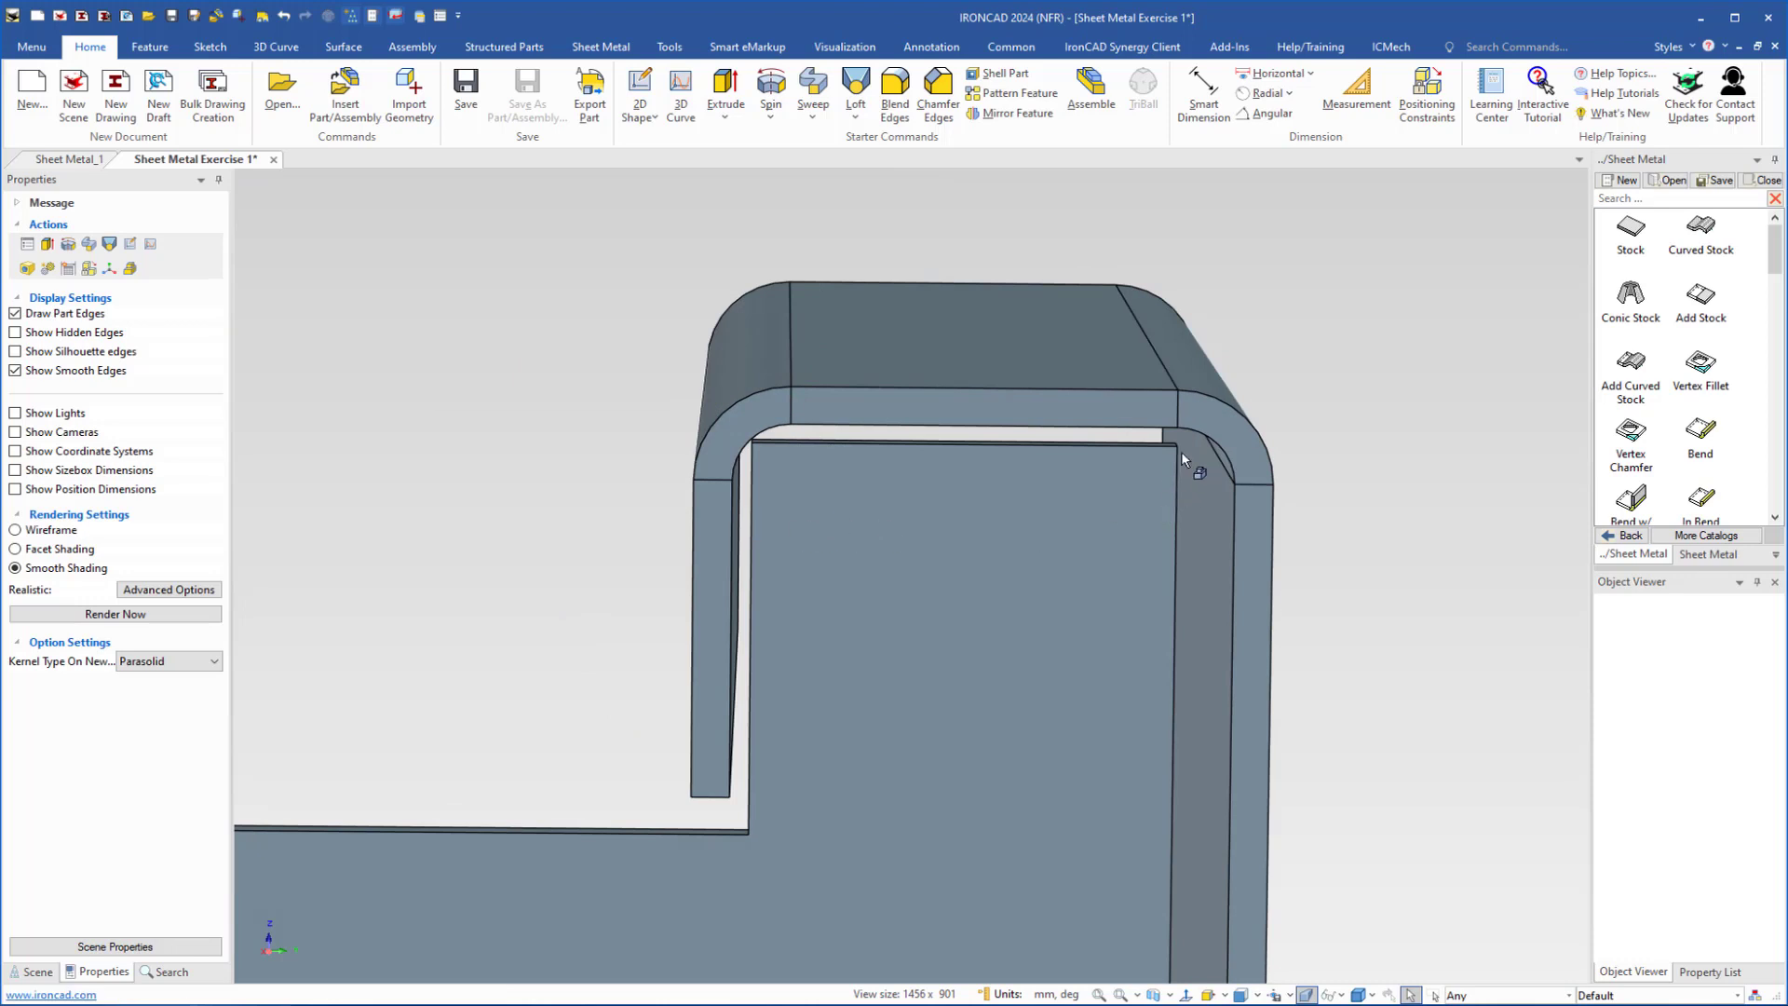
pyautogui.moveTo(814, 483)
pyautogui.mouseDown(button='middle')
pyautogui.moveTo(1010, 532)
pyautogui.moveTo(996, 559)
pyautogui.mouseUp(button='middle')
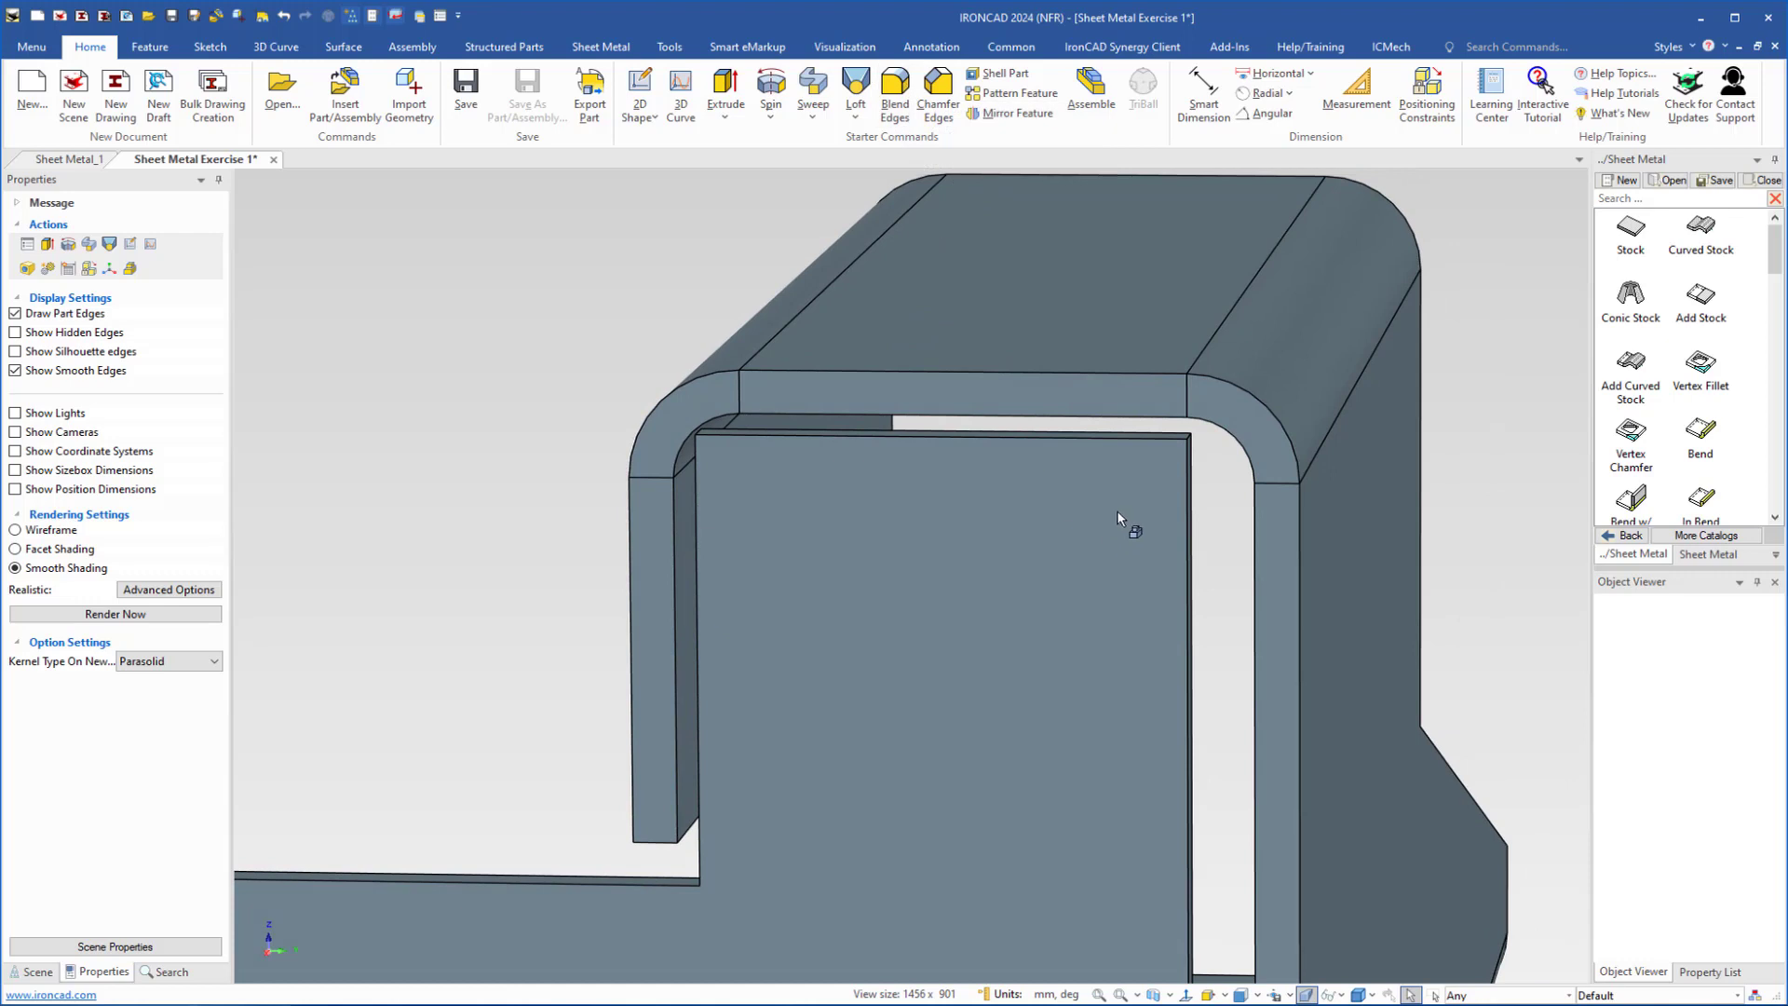
pyautogui.scroll(1, 1117, 519)
pyautogui.scroll(1, 1117, 519)
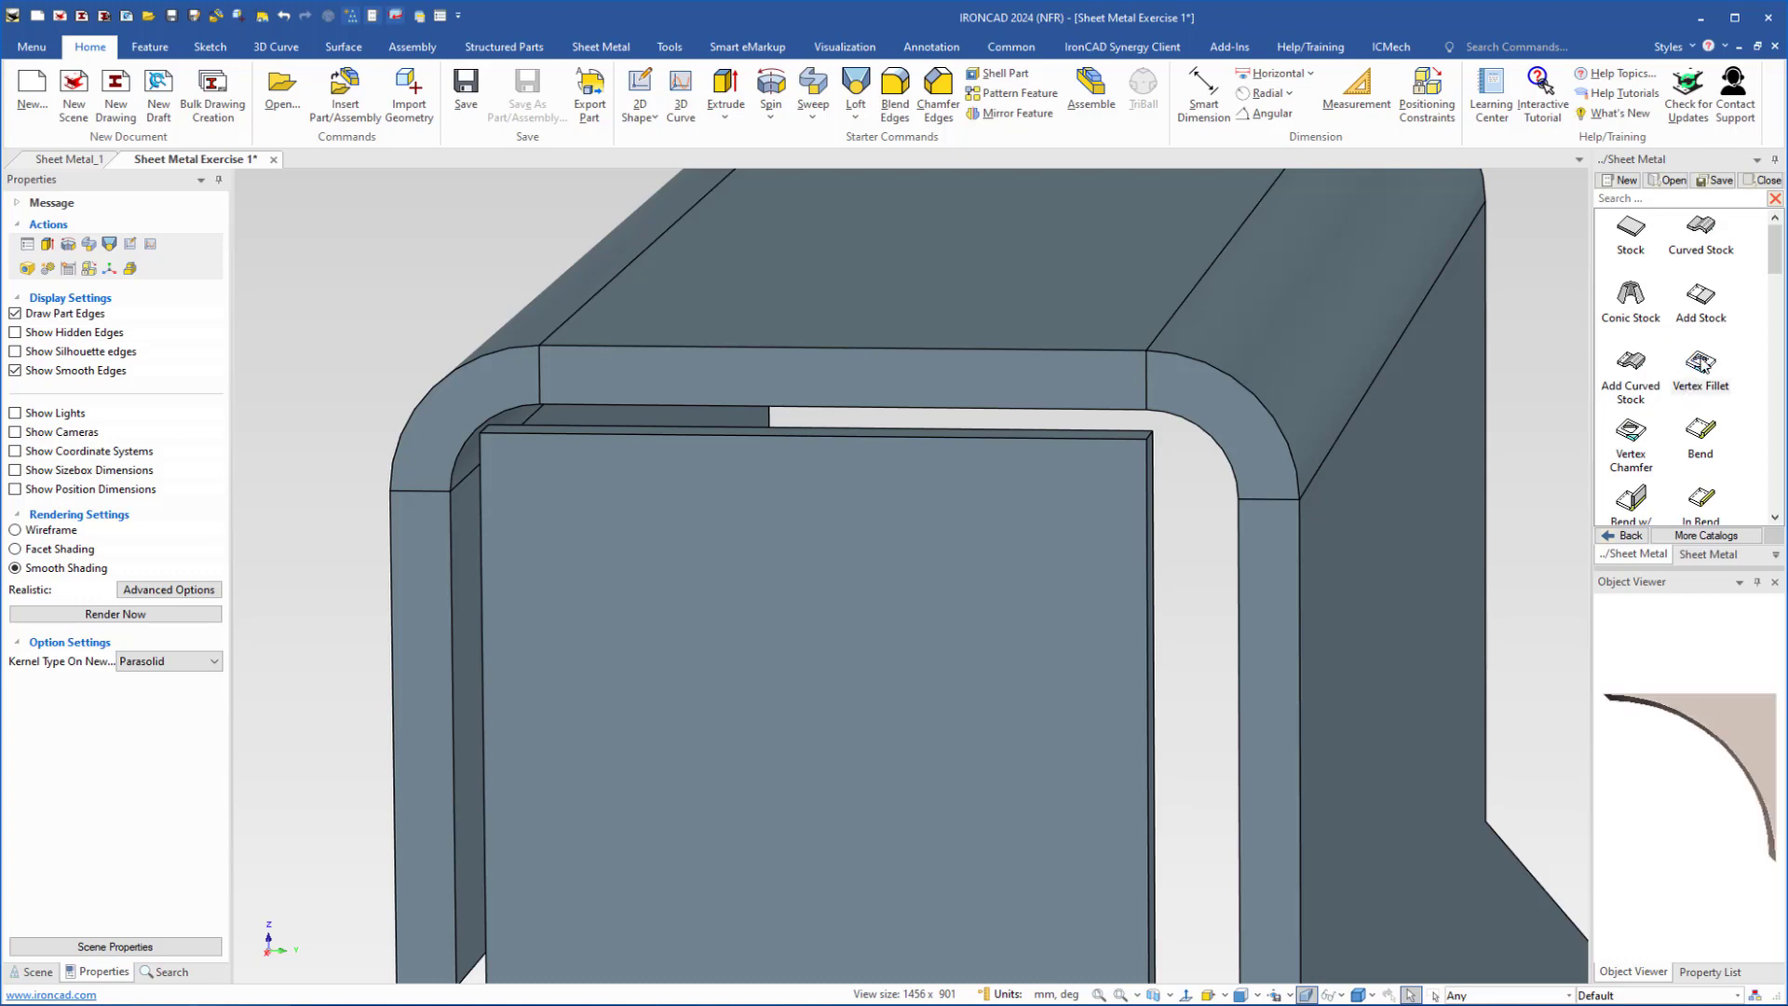
pyautogui.moveTo(1711, 362); pyautogui.dragTo(1087, 439)
pyautogui.moveTo(1024, 496); pyautogui.dragTo(1029, 554, button='middle')
pyautogui.press('Escape')
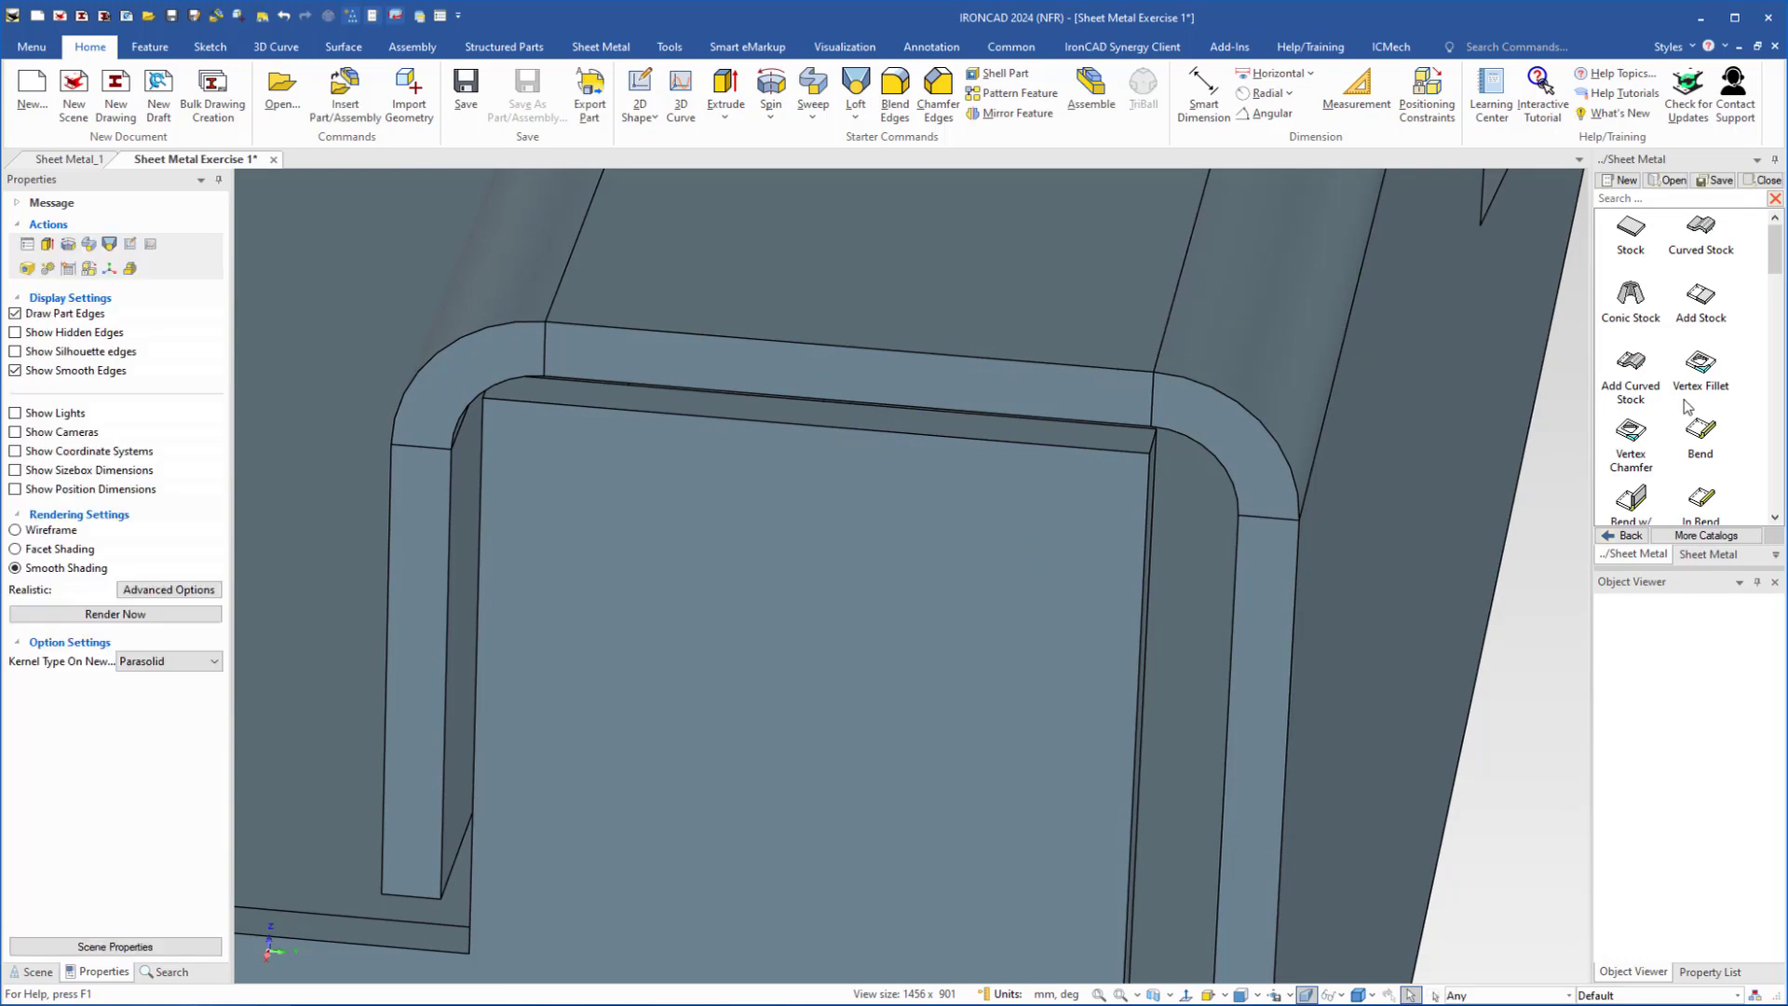
# - Add a 2 mm Vertex Fillet to the tab's upper corner on the back flange side
pyautogui.moveTo(1131, 532); pyautogui.dragTo(1201, 511, button='middle')
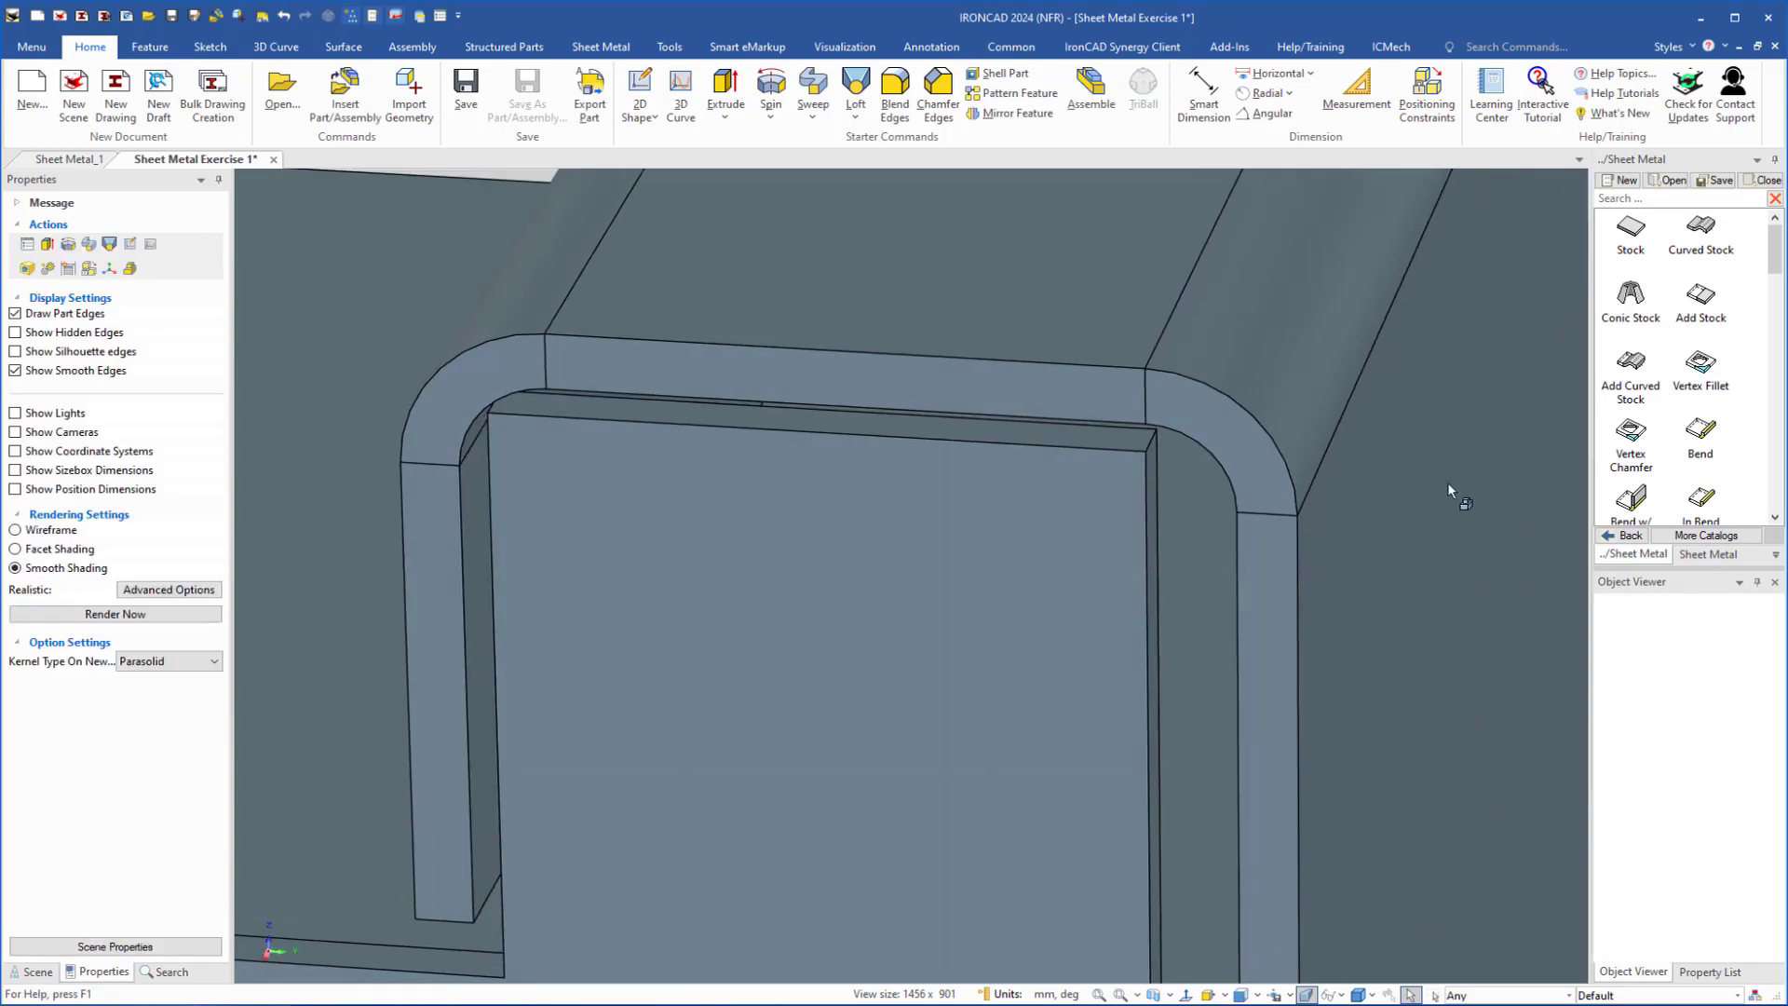
pyautogui.moveTo(1701, 369); pyautogui.dragTo(1143, 453)
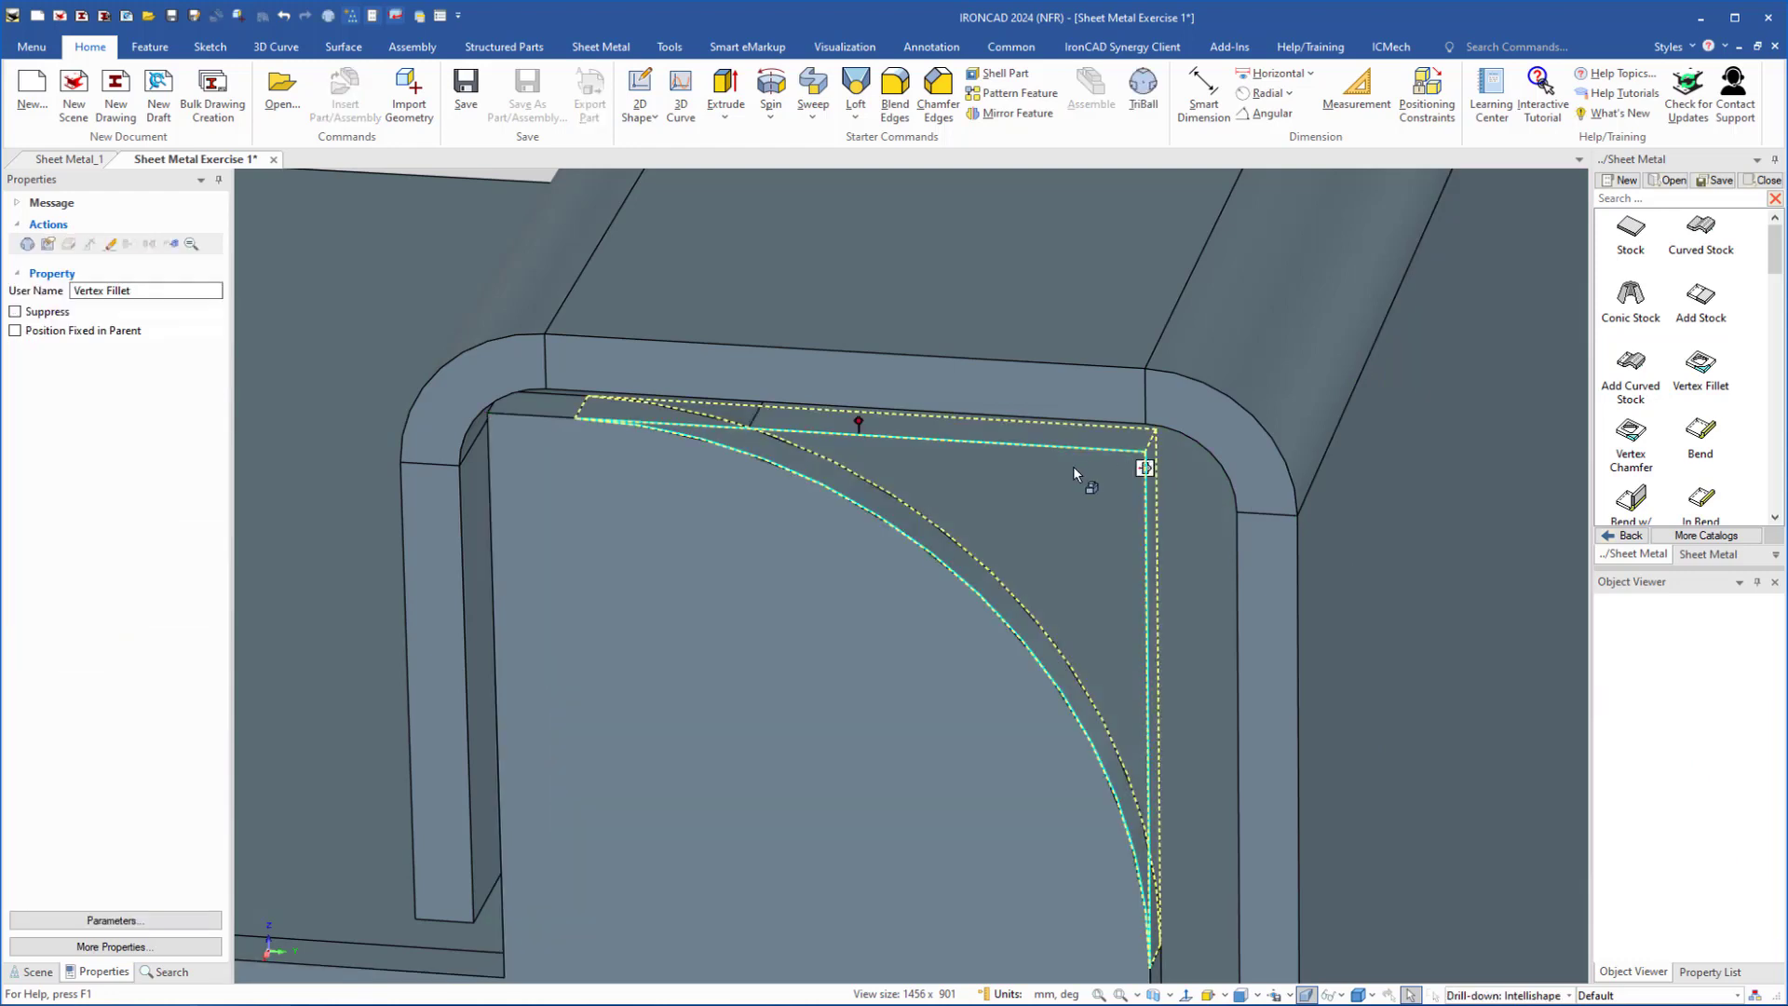
pyautogui.press('Tab')
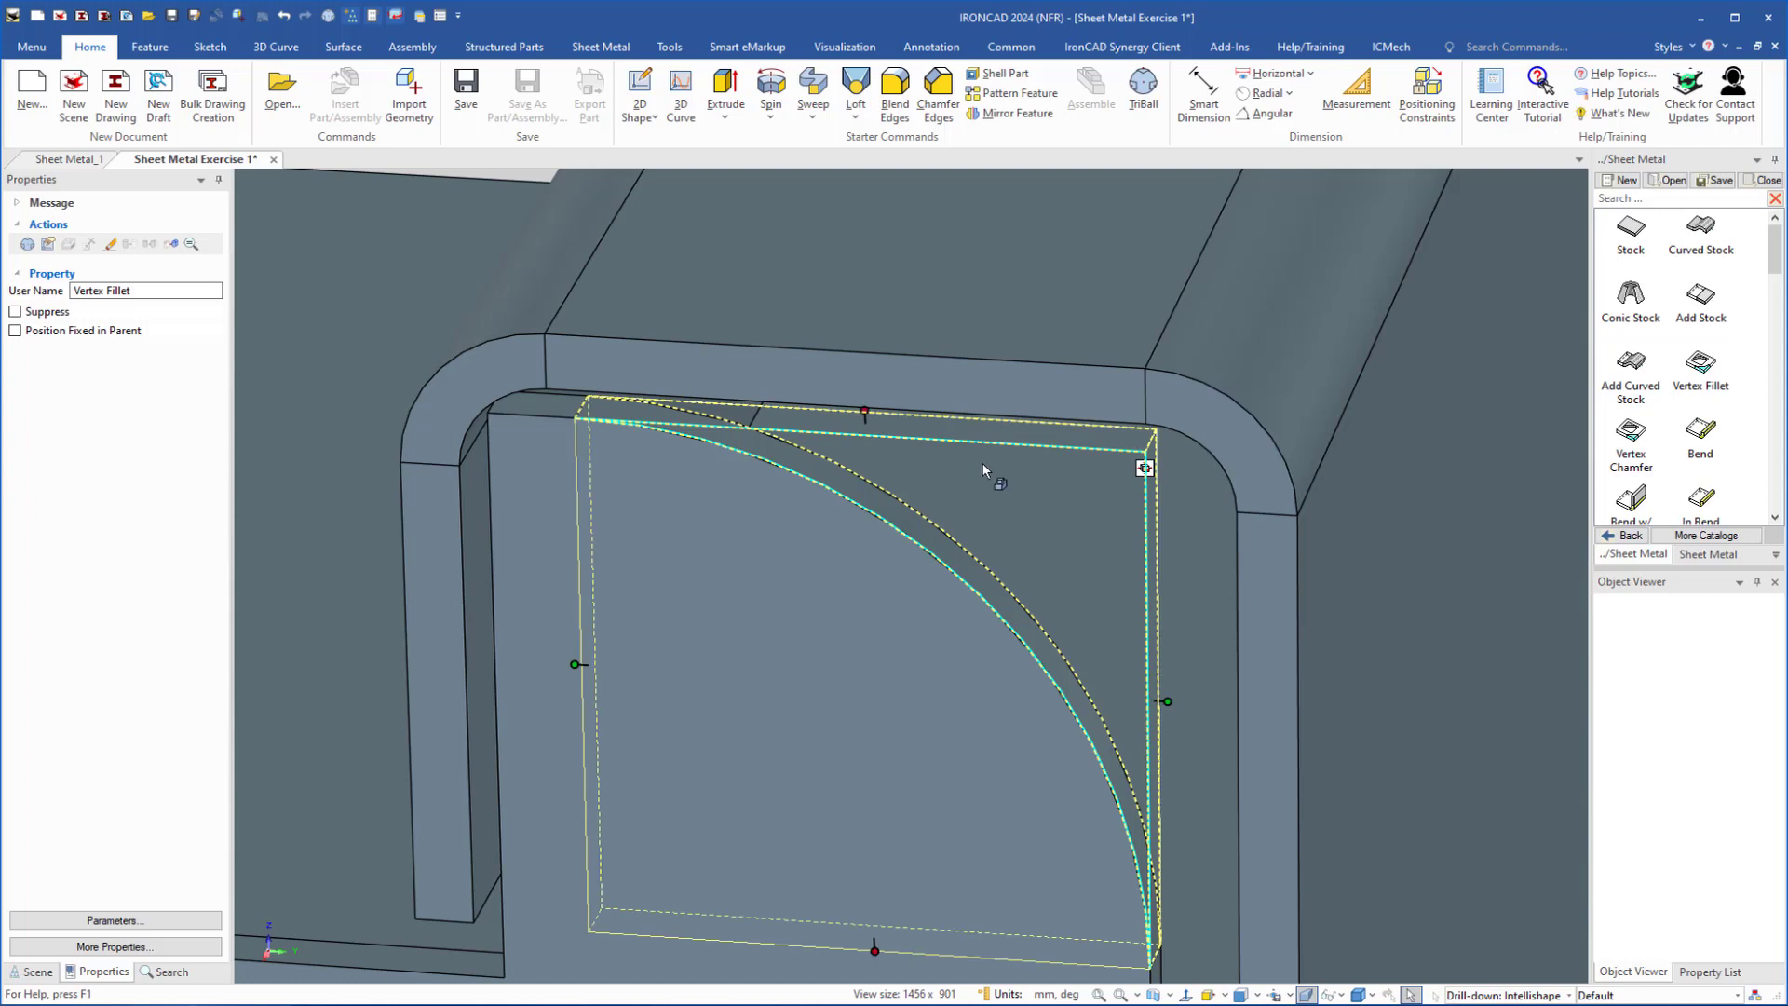
pyautogui.click(866, 410)
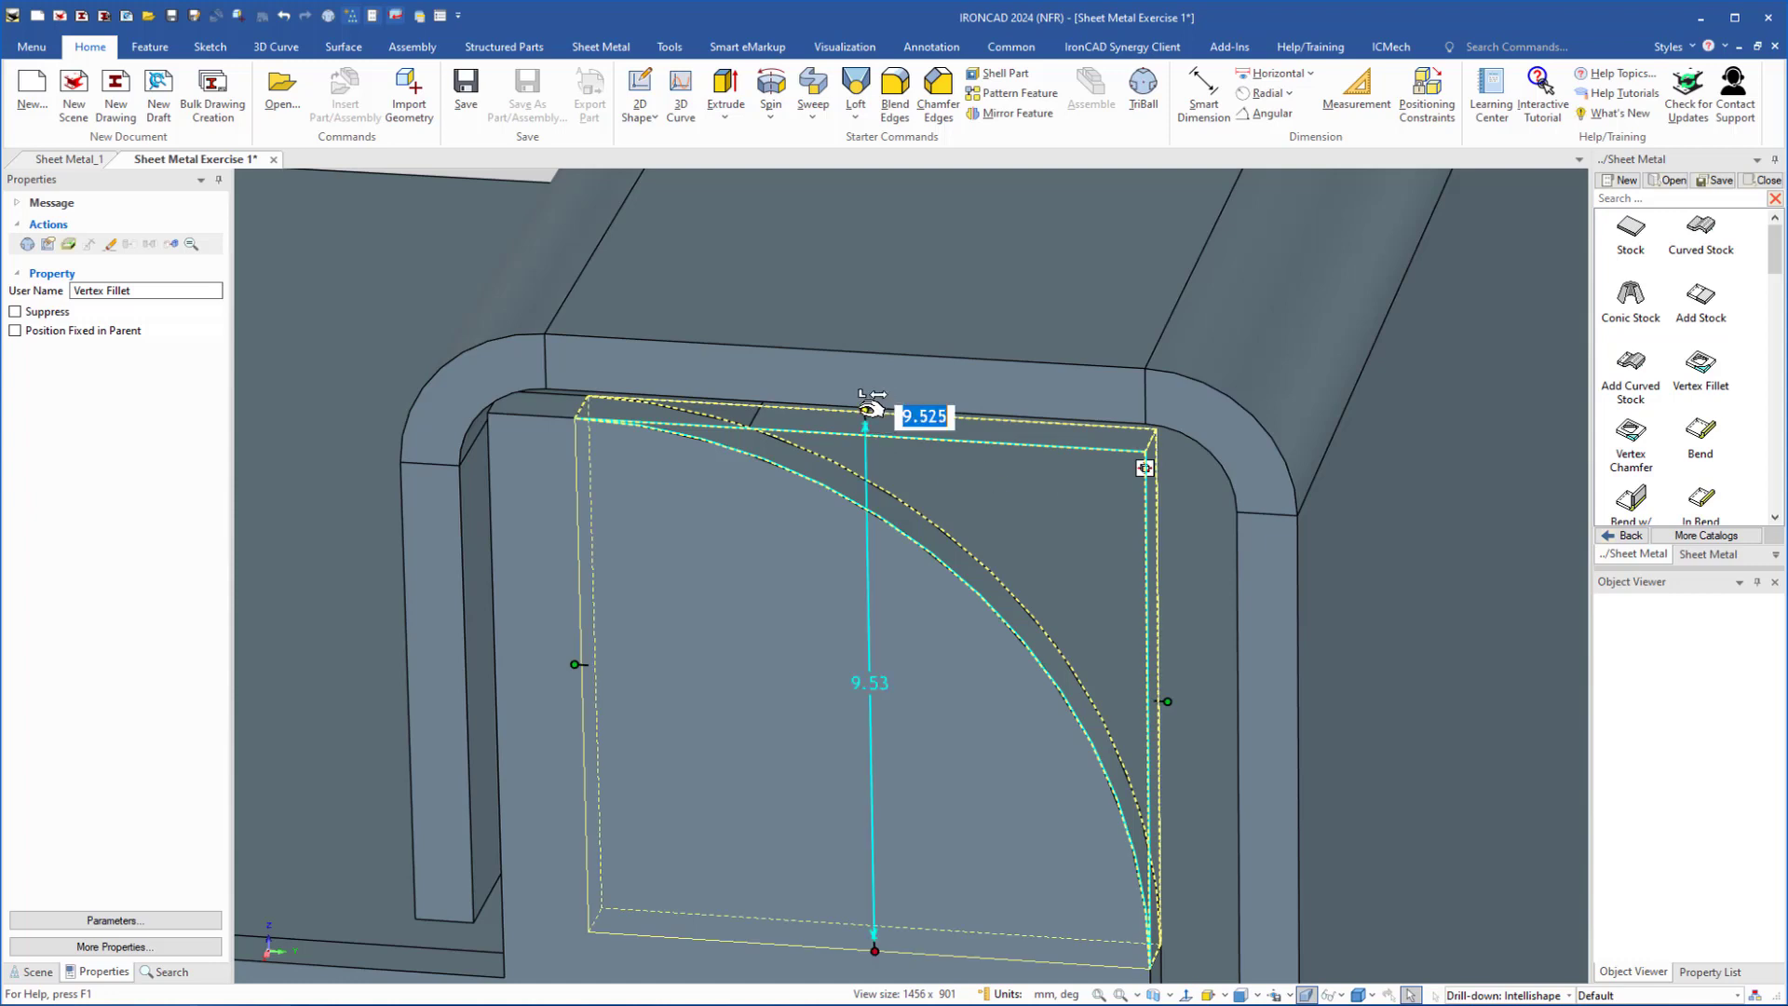
pyautogui.write('2')
pyautogui.press('Return')
pyautogui.keyDown('shift'); pyautogui.moveTo(743, 486); pyautogui.dragTo(1004, 490, button='middle'); pyautogui.keyUp('shift')
pyautogui.moveTo(829, 522); pyautogui.dragTo(832, 496, button='middle')
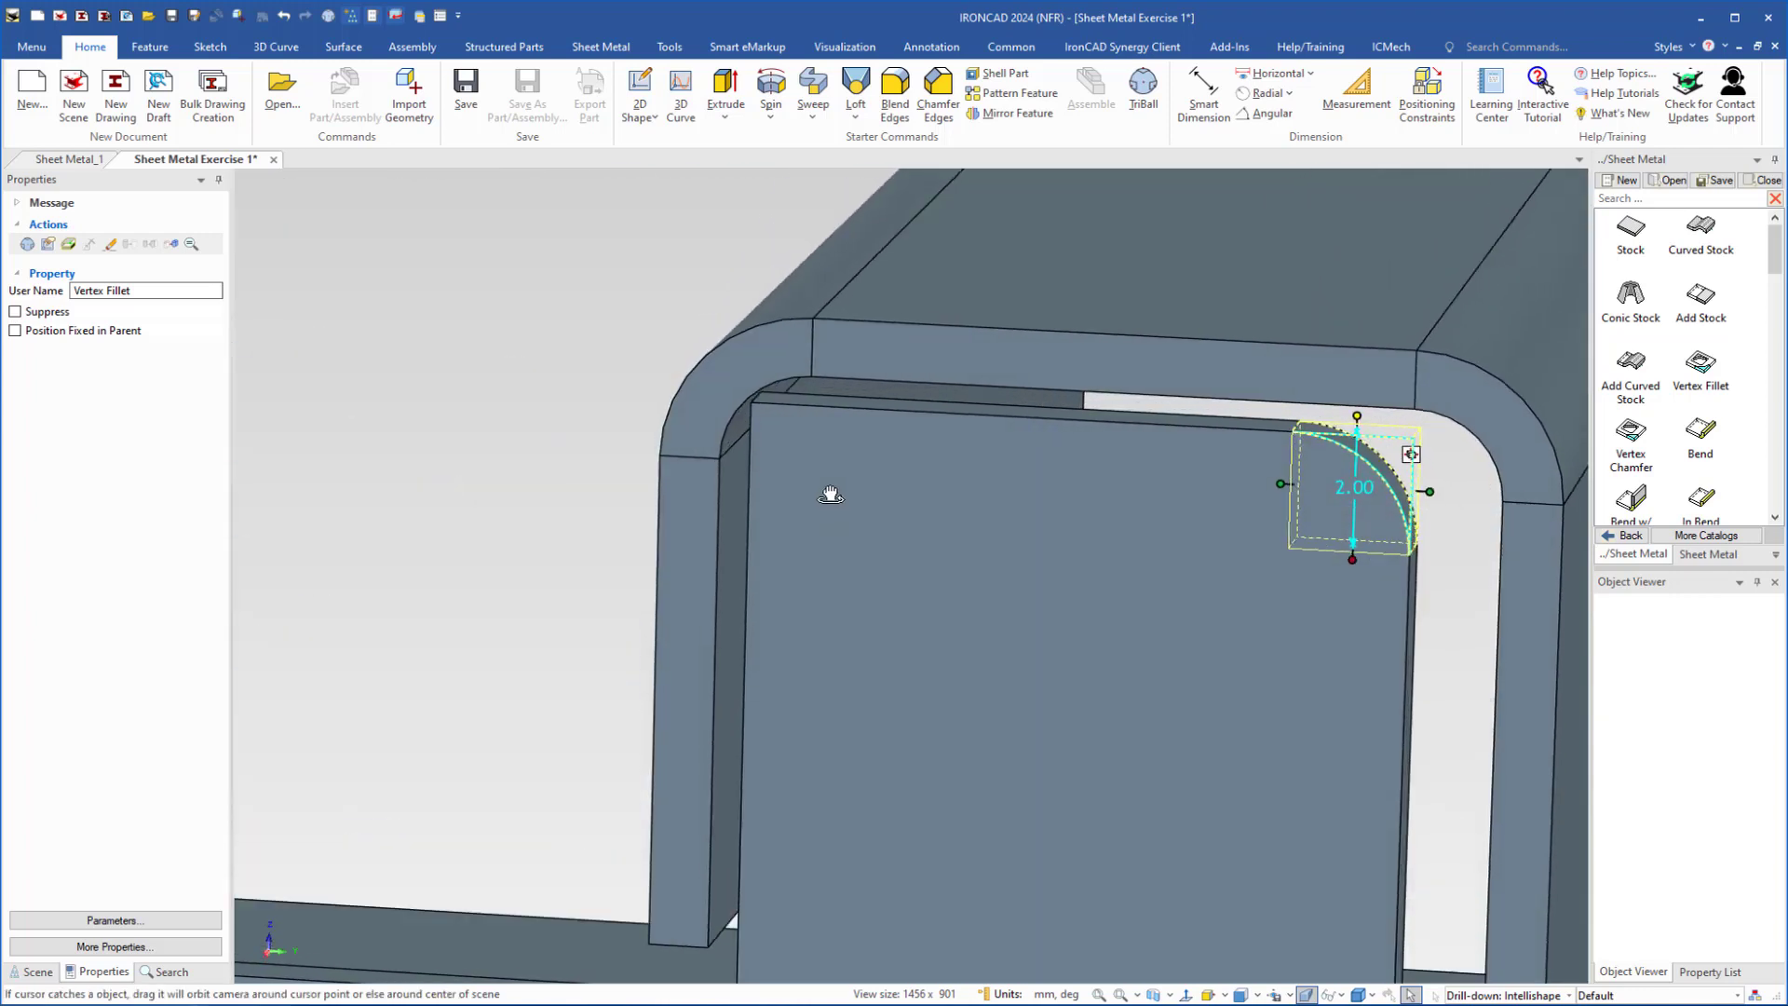
pyautogui.scroll(3, 825, 462)
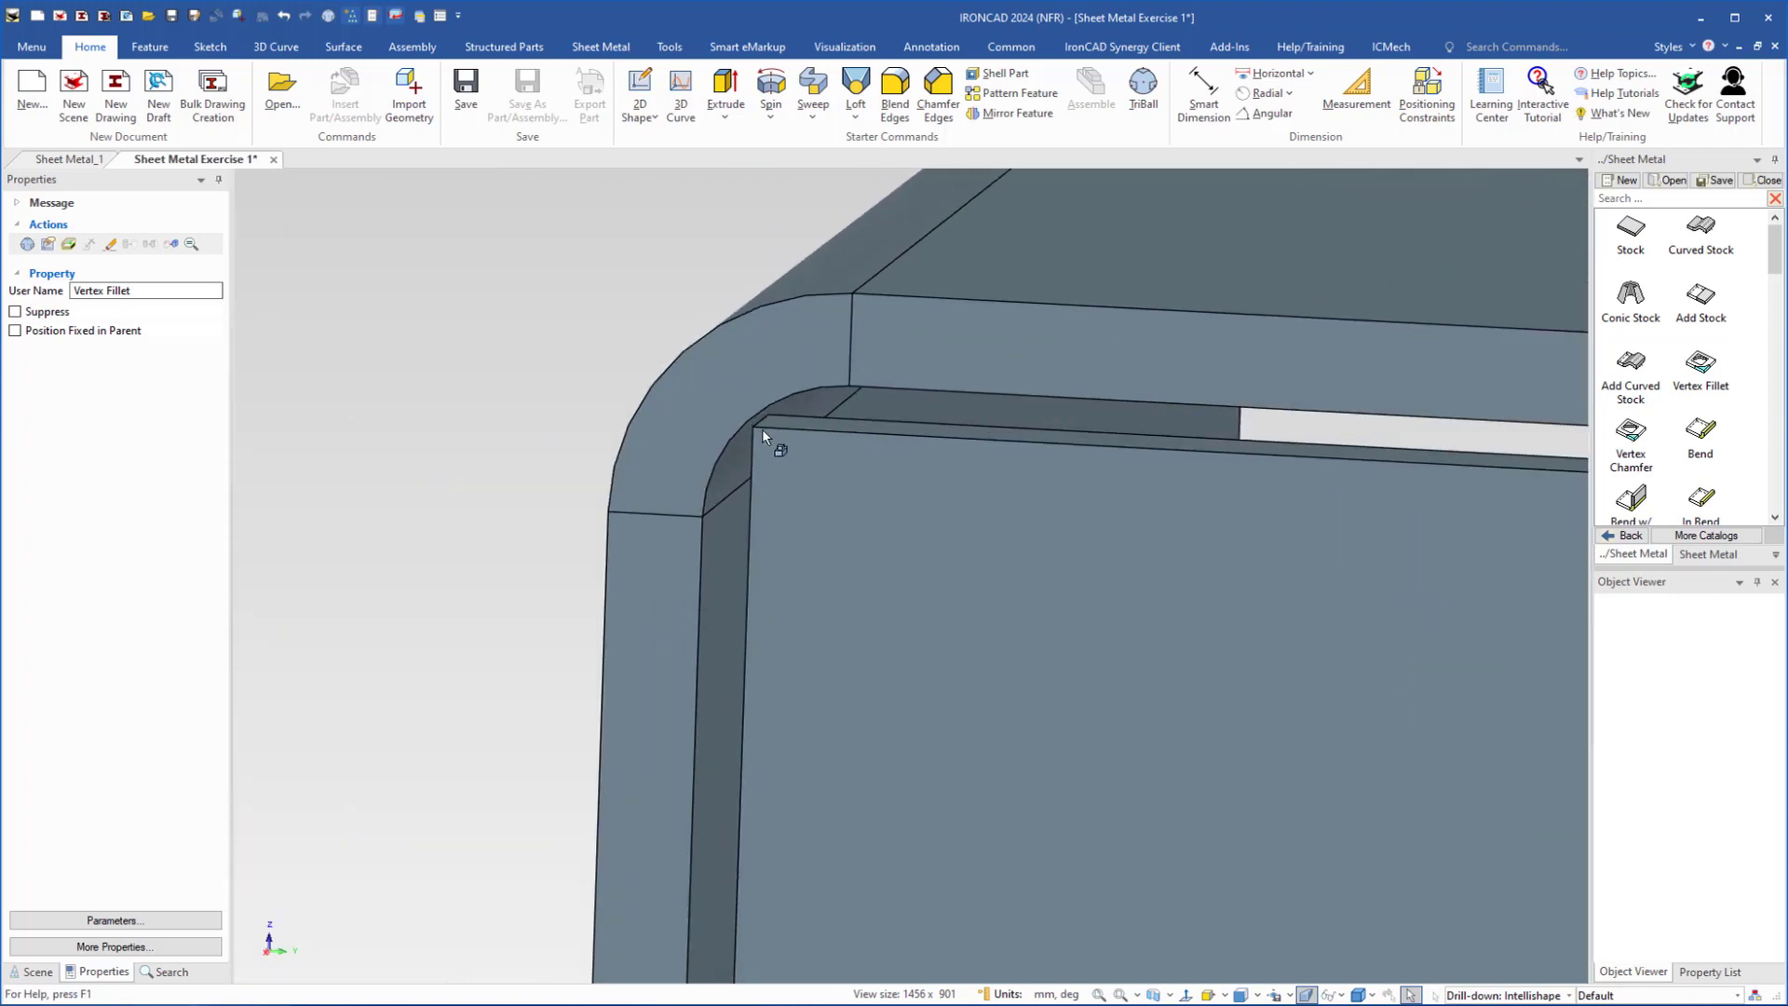
pyautogui.moveTo(1700, 373); pyautogui.dragTo(752, 427)
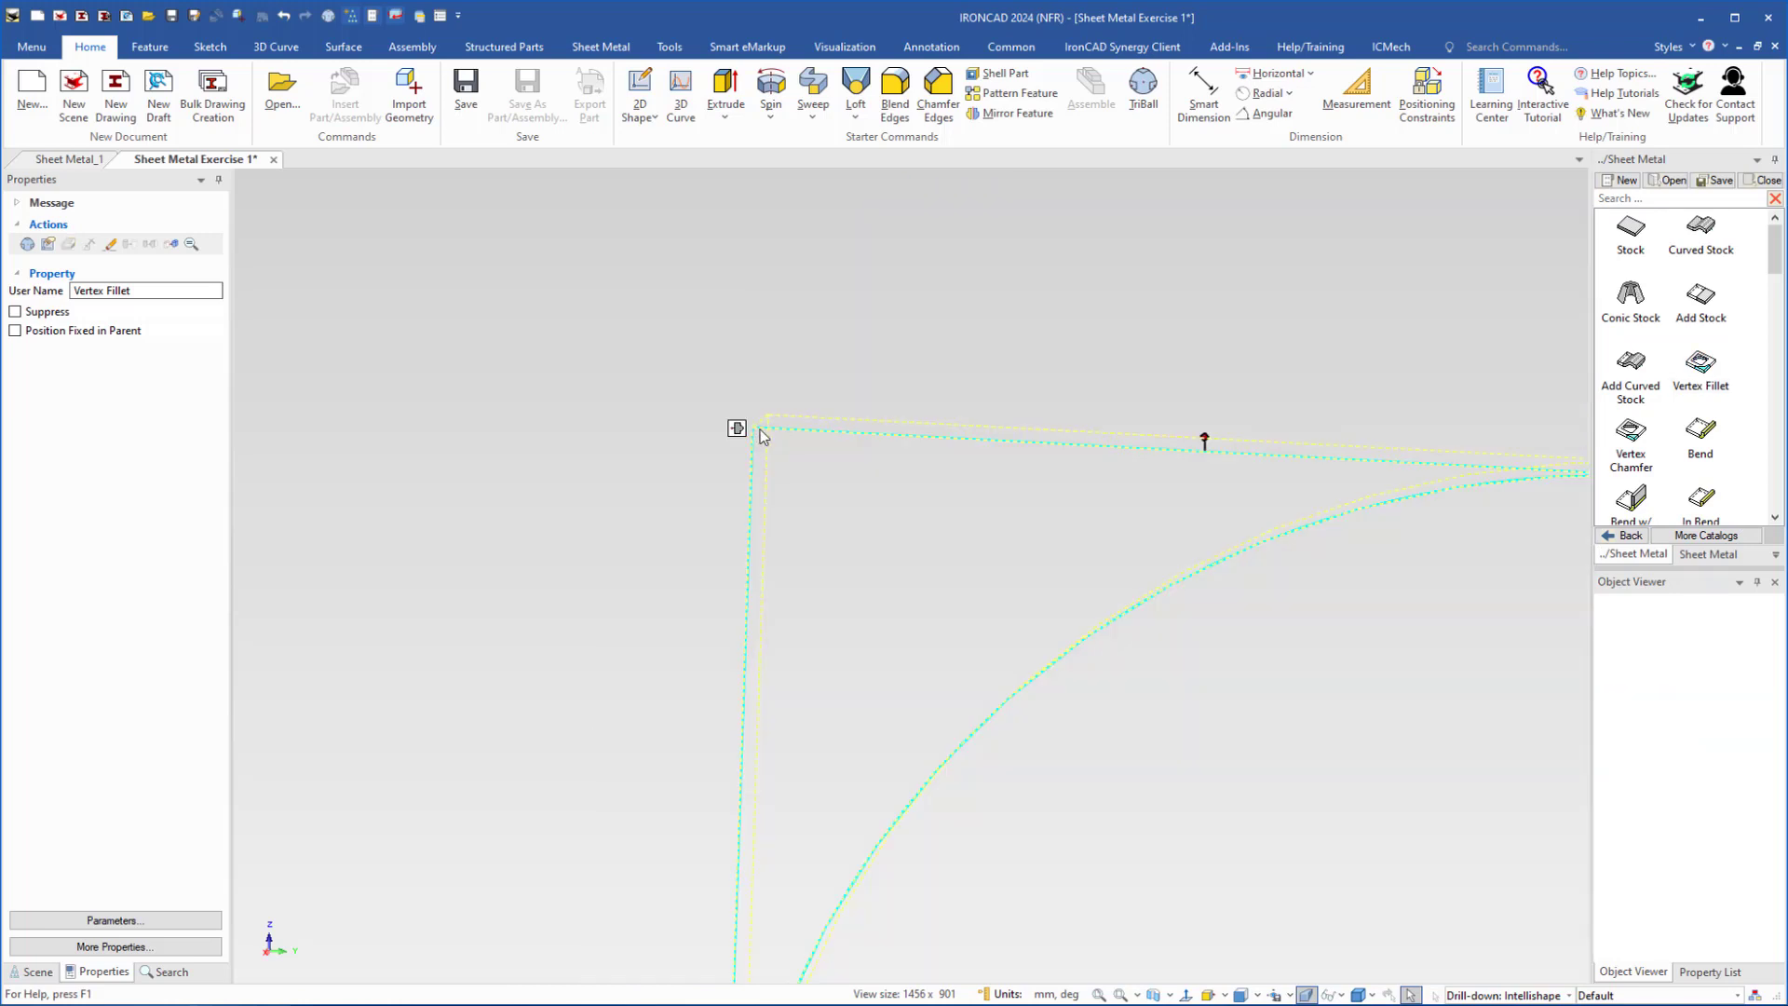
pyautogui.hotkey('ctrl', 'z')
pyautogui.moveTo(1701, 372); pyautogui.dragTo(754, 427)
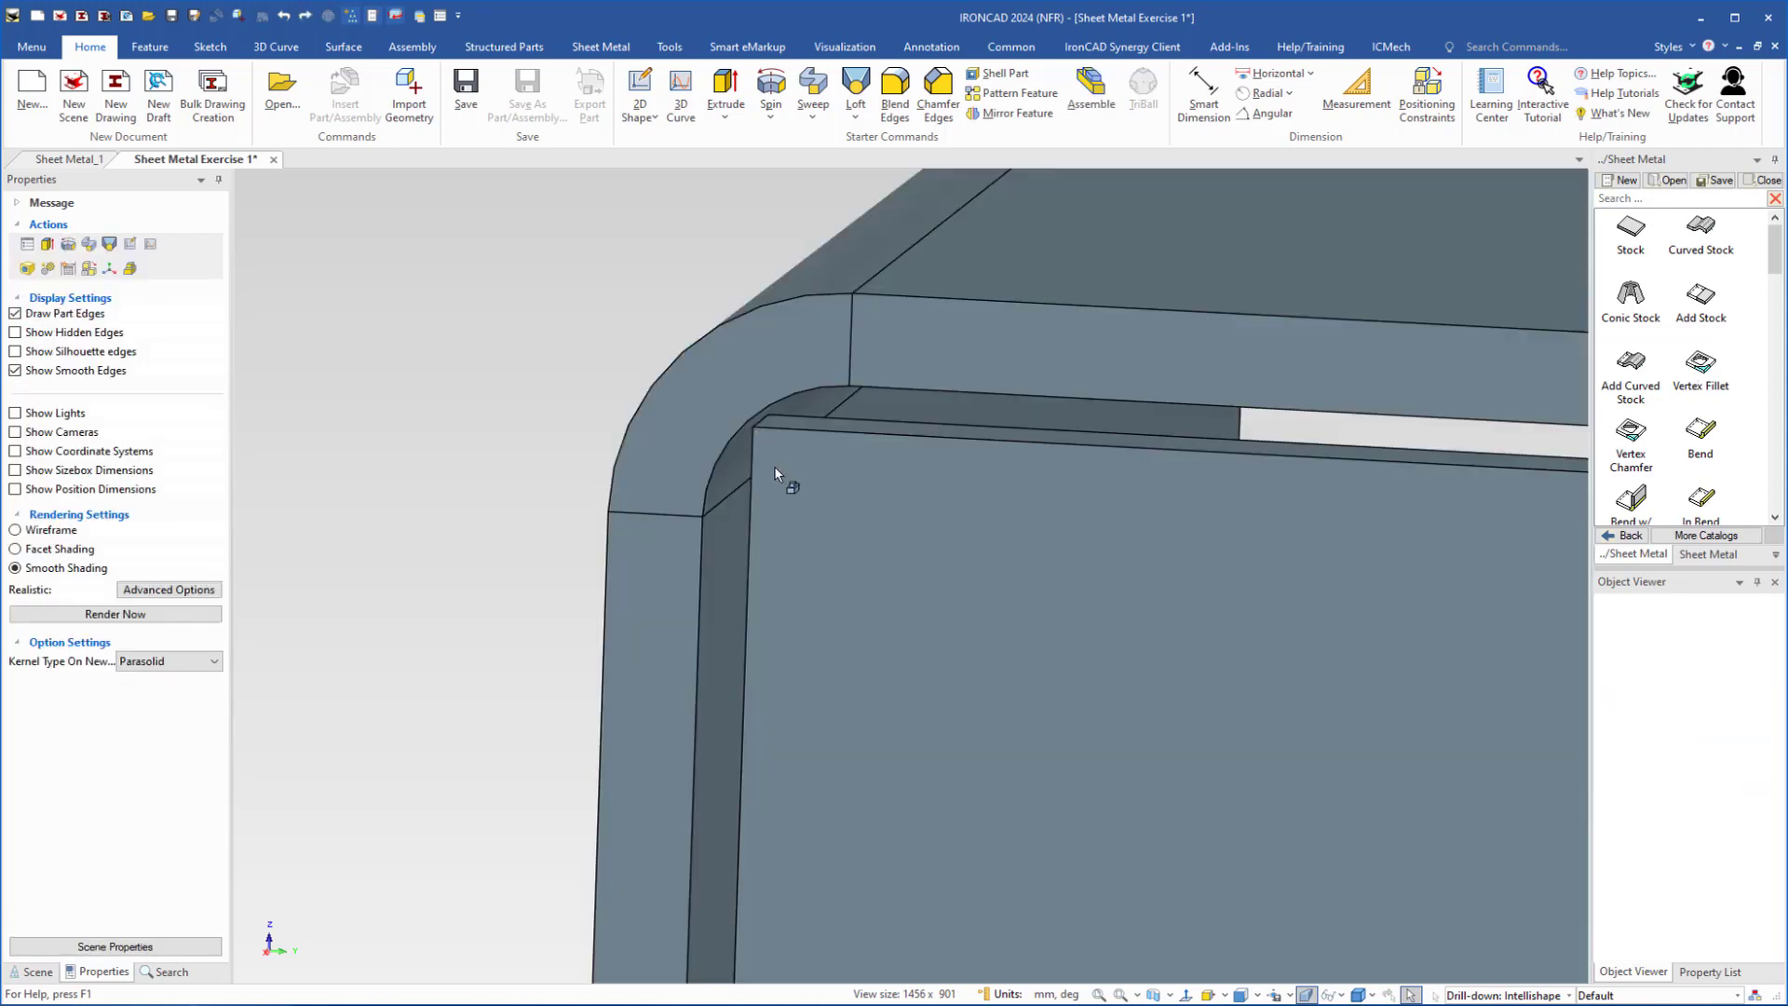
# - Add a 2 mm Vertex Fillet to the tab's upper corner beside the hook's hanging lip
pyautogui.moveTo(781, 467); pyautogui.dragTo(831, 426, button='middle')
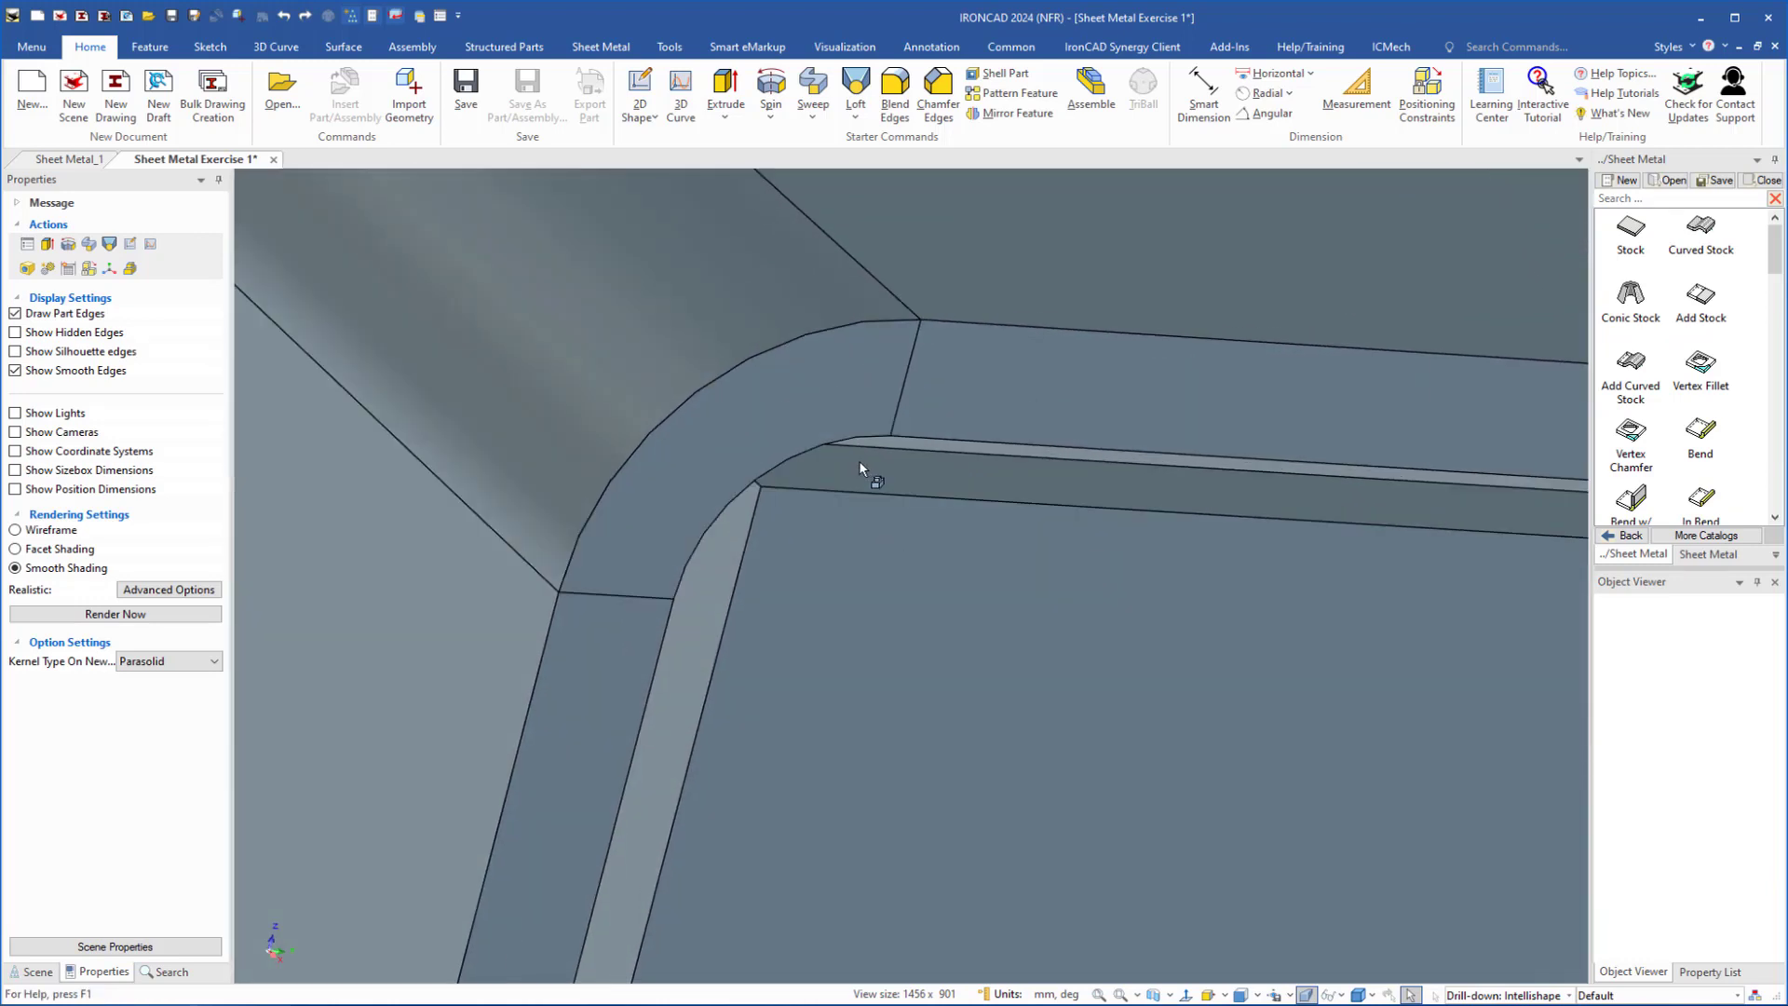
pyautogui.moveTo(1701, 372); pyautogui.dragTo(771, 489)
pyautogui.scroll(-2, 773, 490)
pyautogui.click(830, 523)
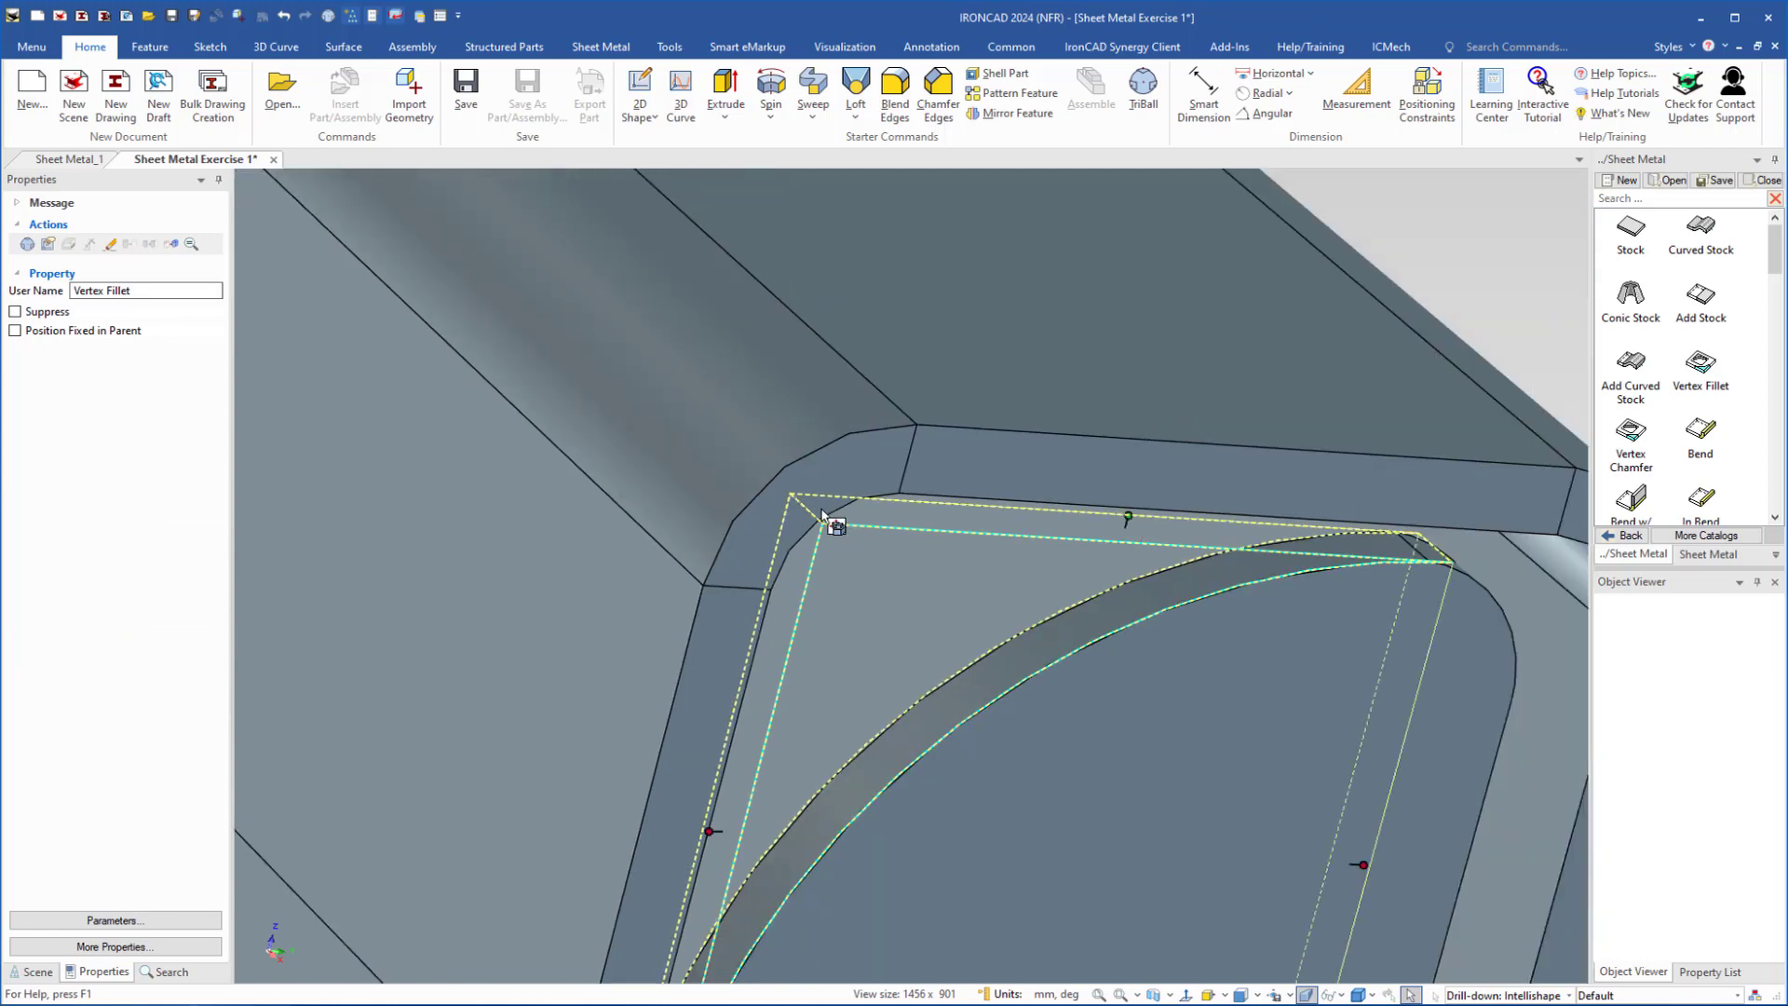
pyautogui.click(1128, 515)
pyautogui.write('2')
pyautogui.press('Return')
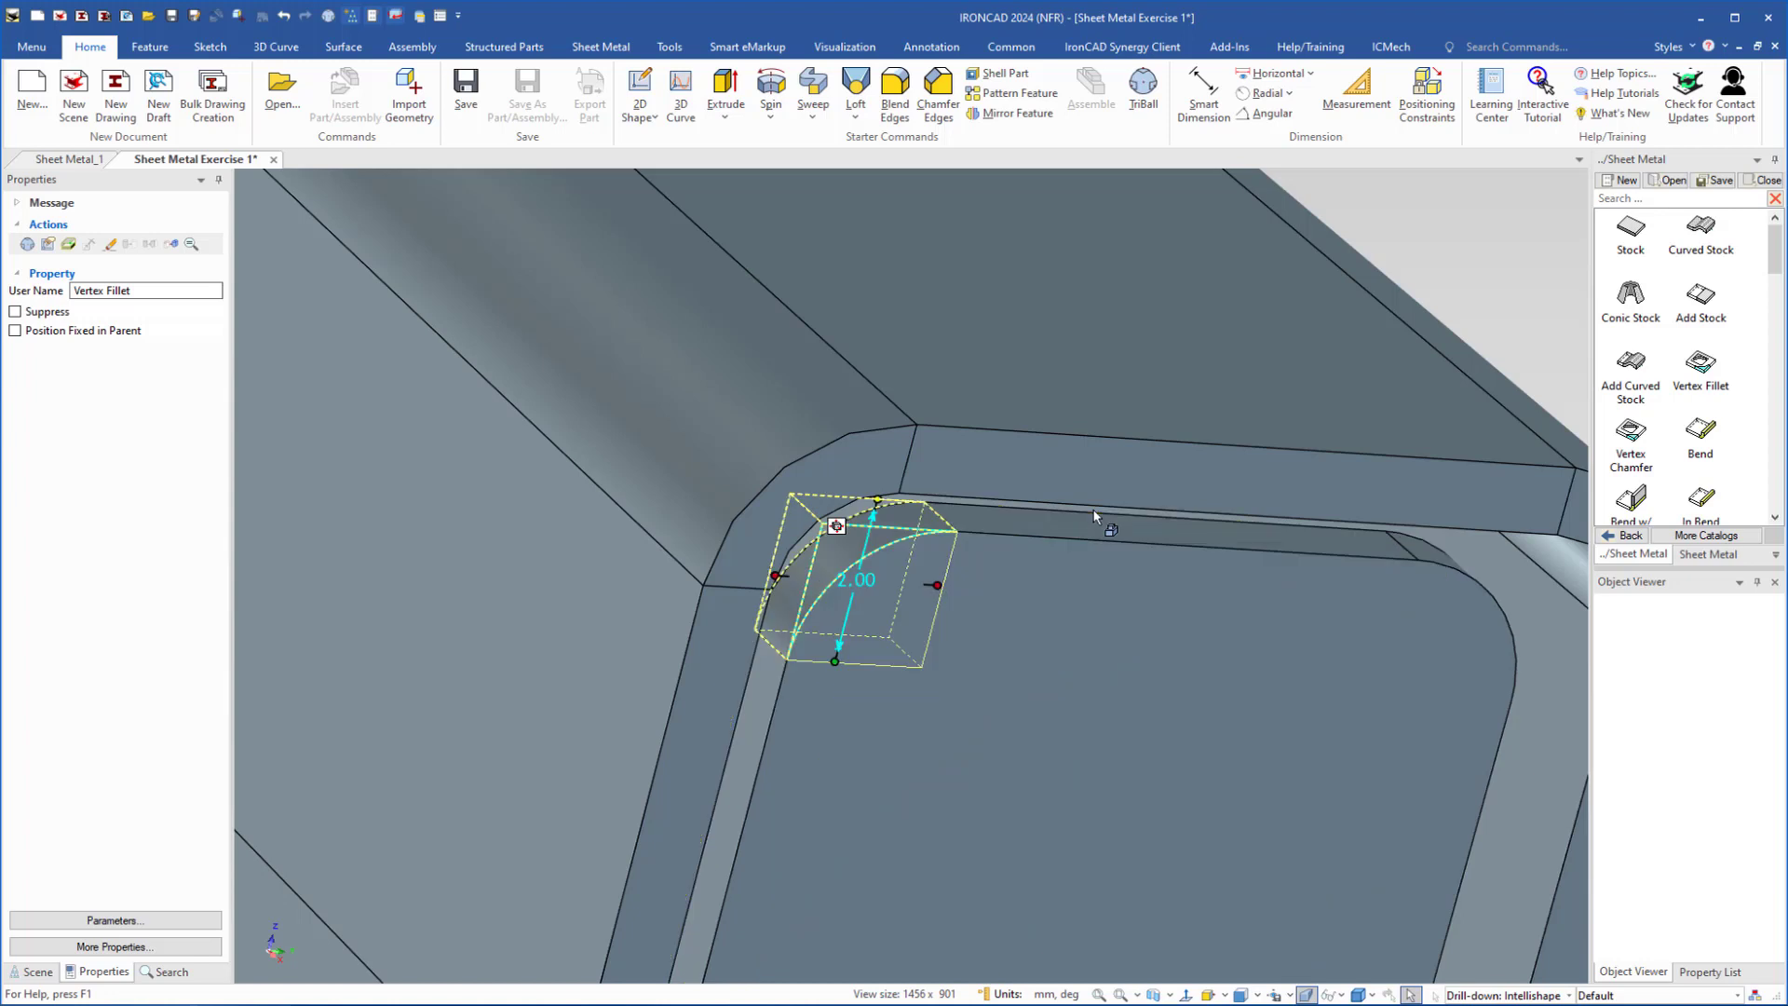
pyautogui.scroll(-2, 1045, 569)
pyautogui.click(1289, 463)
# - Start a constant Blend Edges with a 2 mm radius on the inner corner where the tab meets the side flange's top edge
pyautogui.moveTo(949, 657); pyautogui.dragTo(910, 638, button='middle')
pyautogui.keyDown('shift'); pyautogui.moveTo(911, 639); pyautogui.dragTo(961, 402, button='middle'); pyautogui.keyUp('shift')
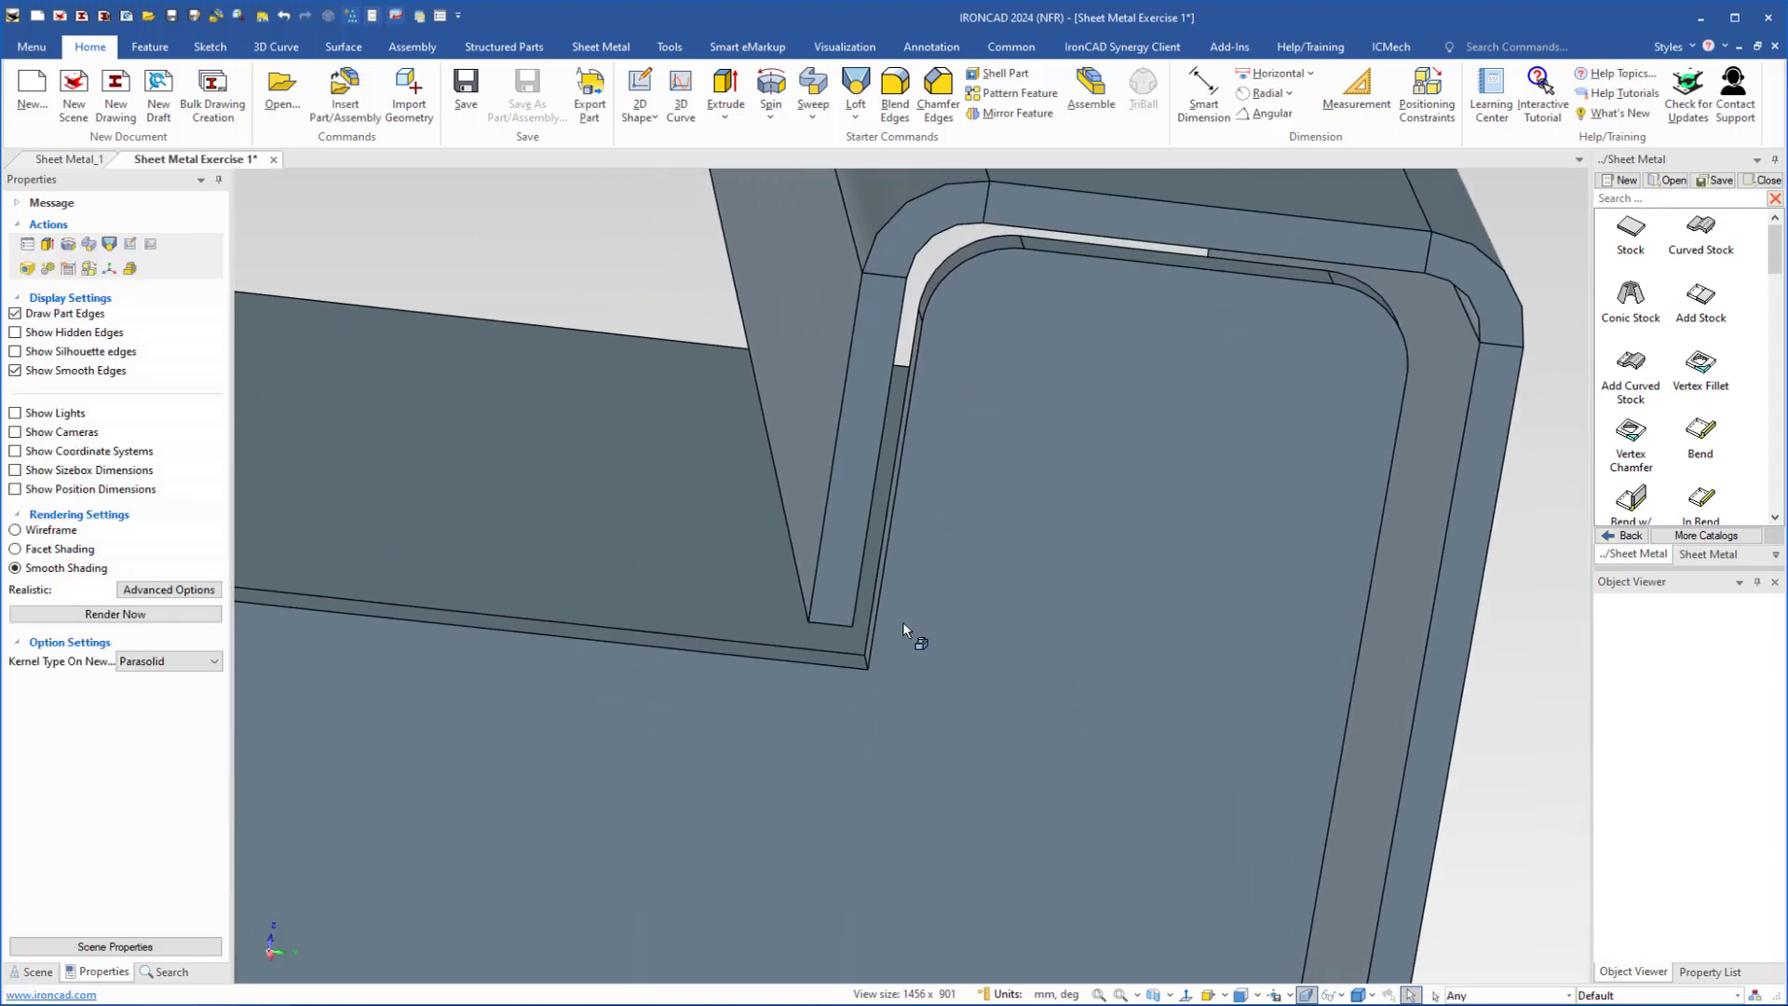
pyautogui.moveTo(913, 654); pyautogui.dragTo(985, 419, button='middle')
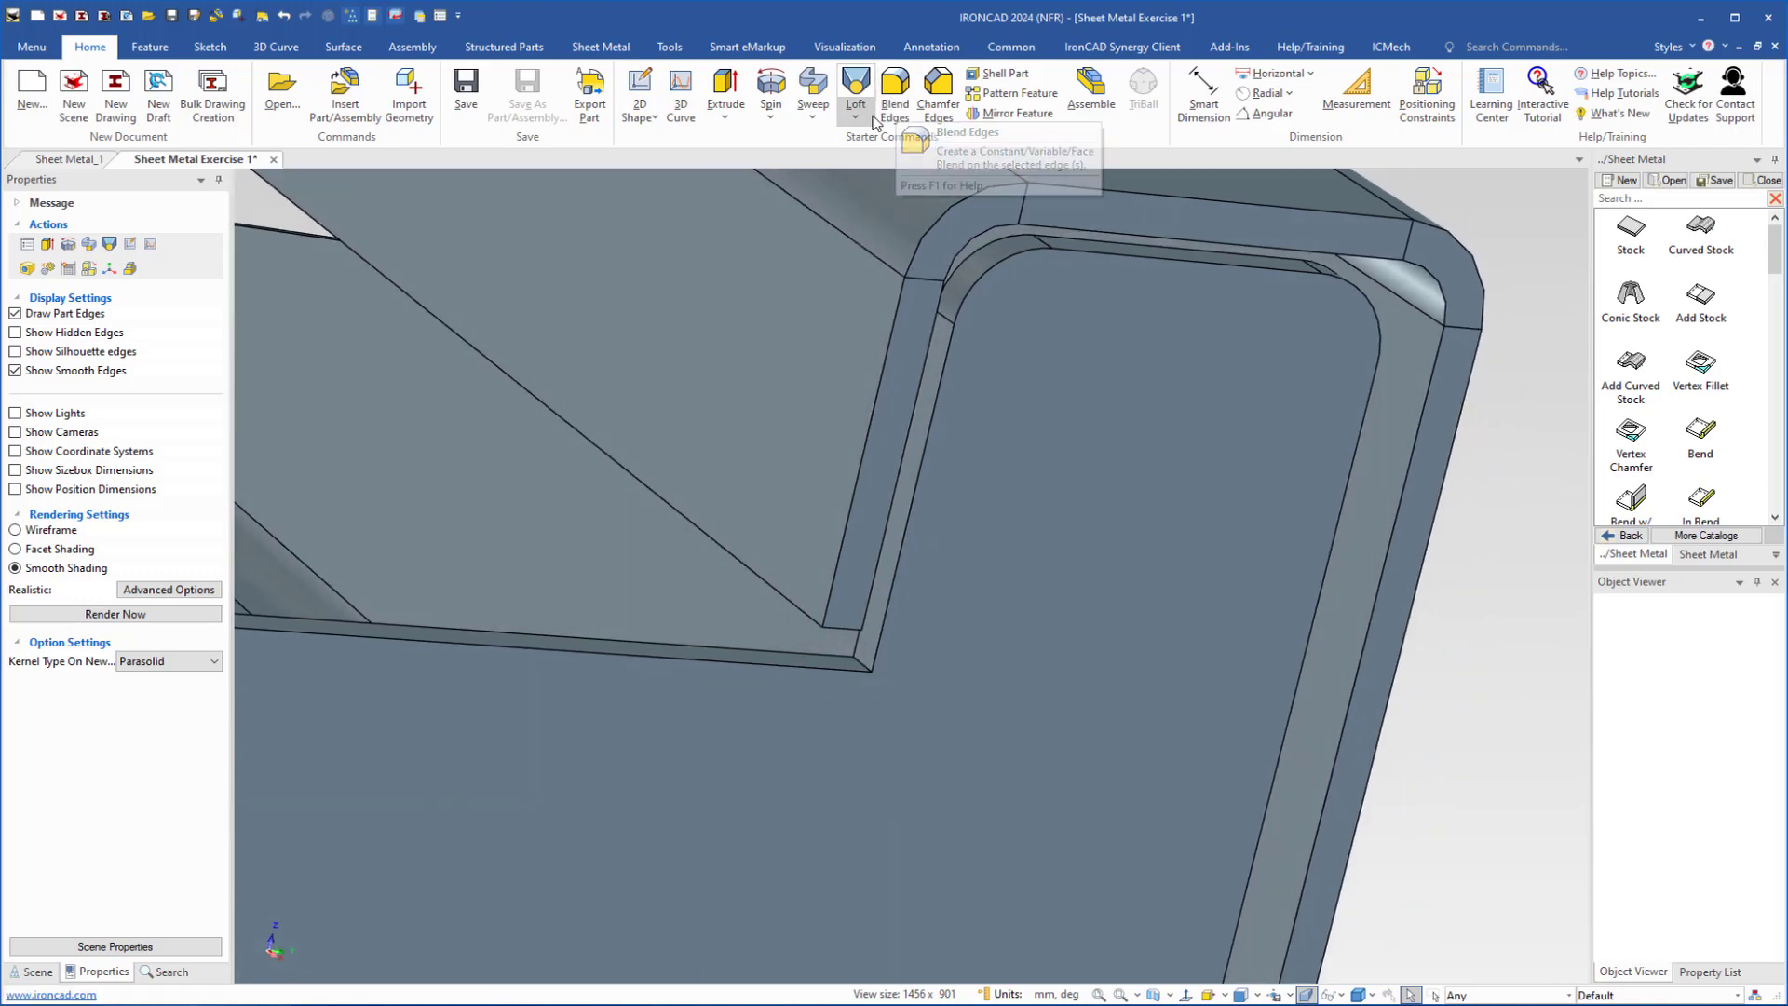
pyautogui.click(894, 93)
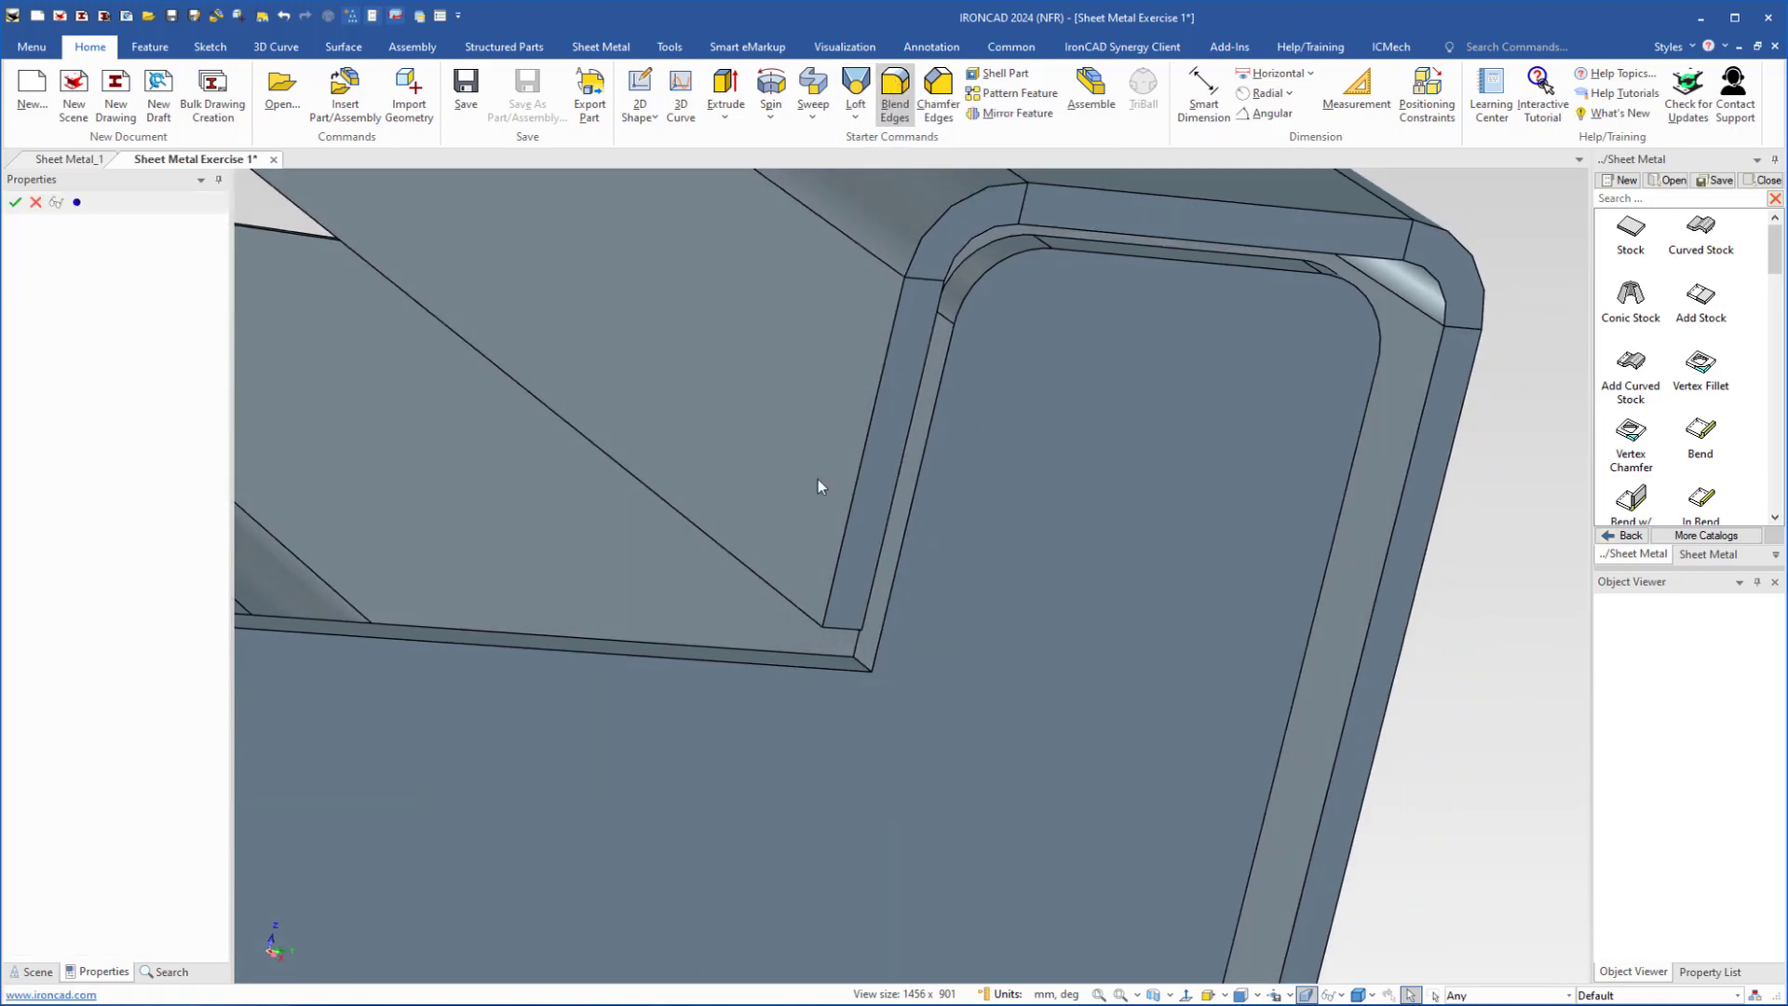
pyautogui.scroll(3, 785, 501)
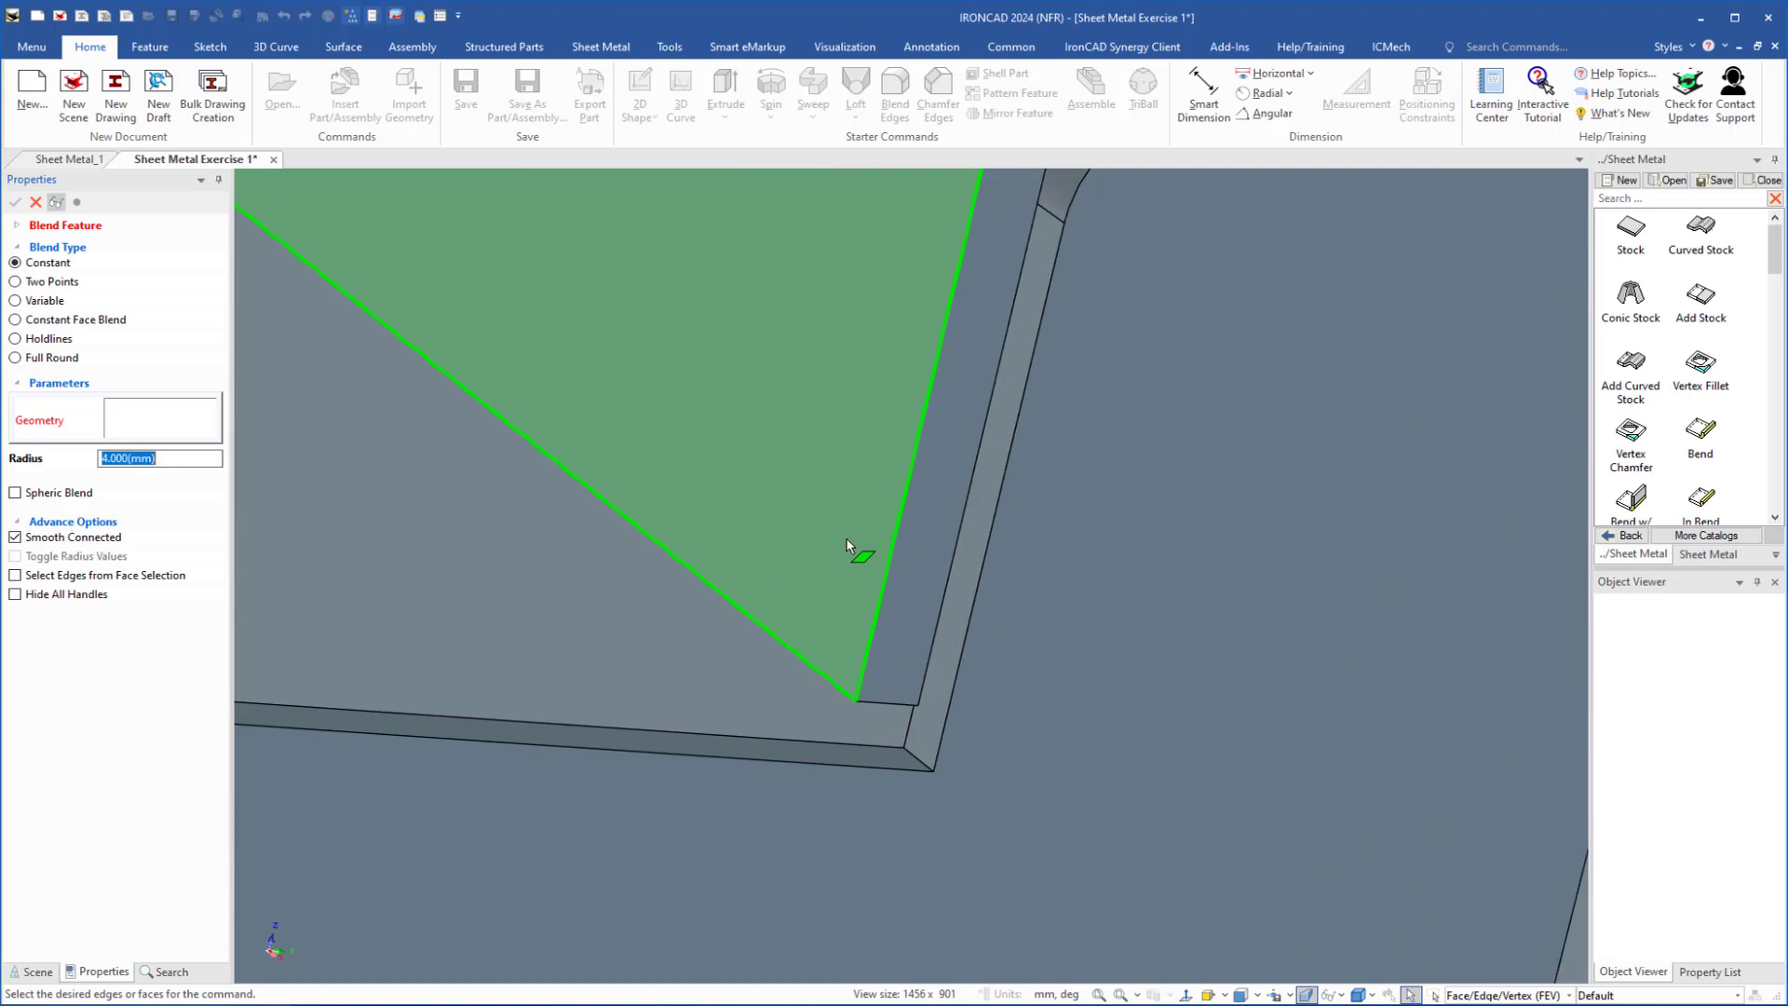
pyautogui.click(916, 758)
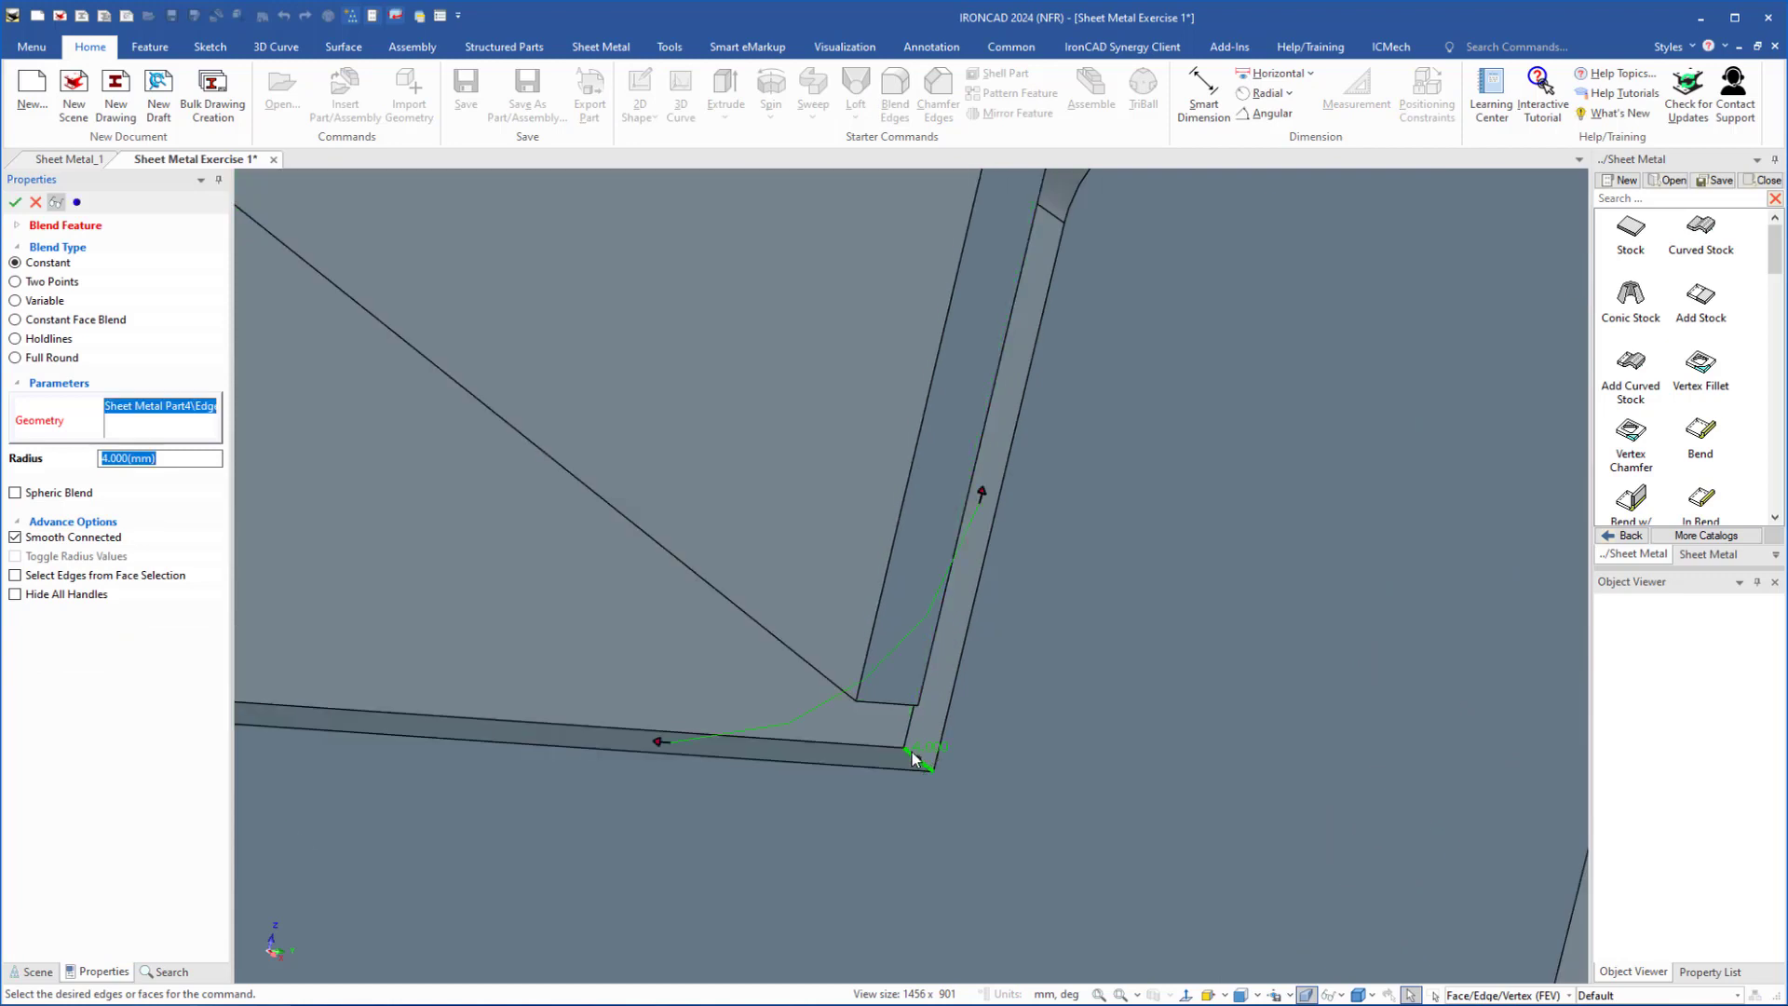
pyautogui.write('2')
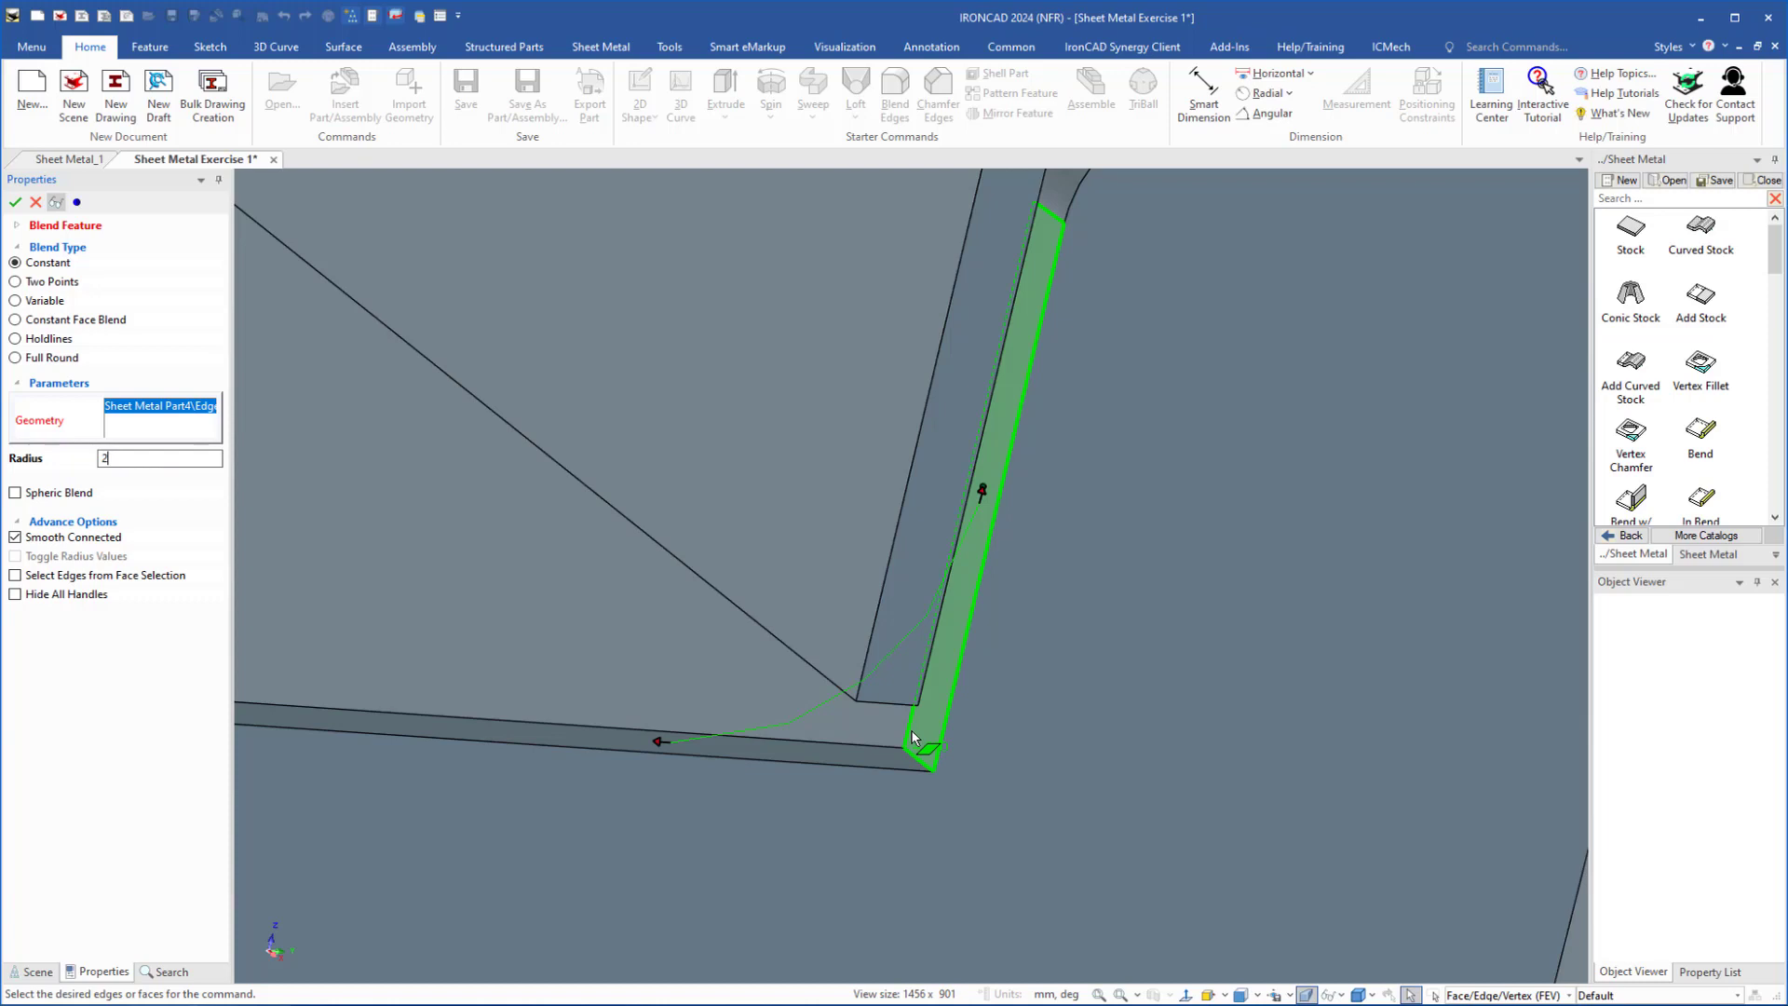
pyautogui.press('Return')
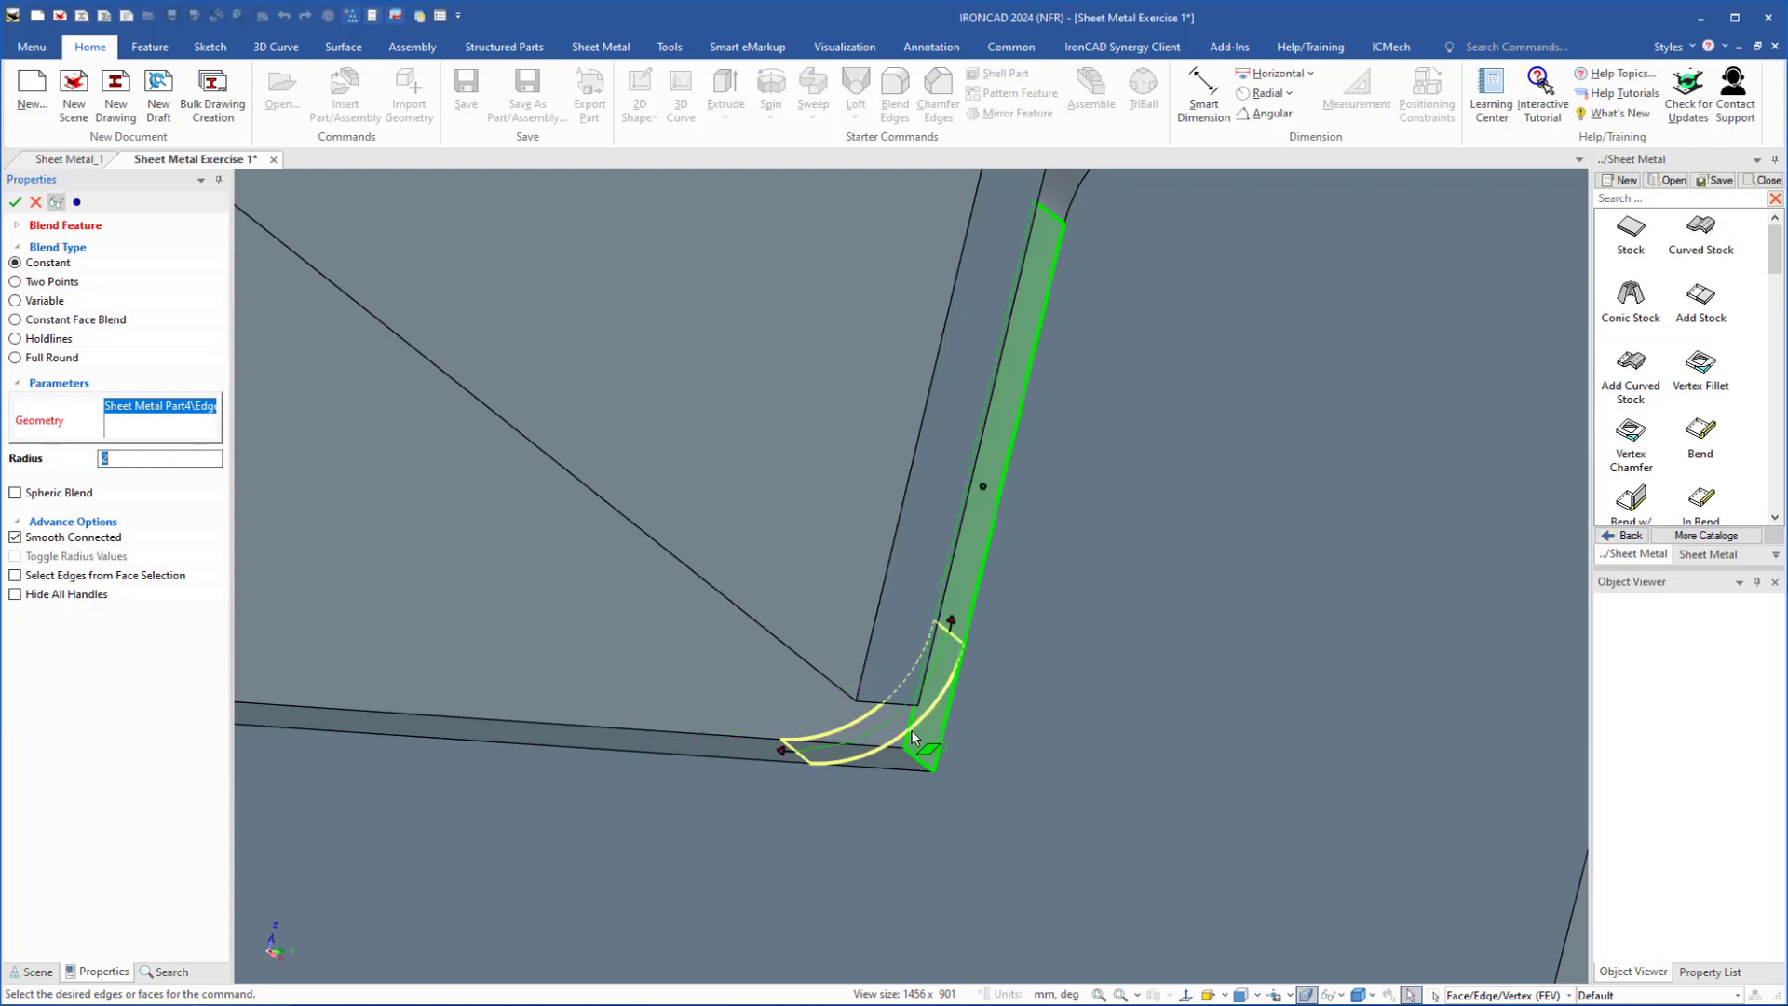
# - Add the lower corner edges at both ends of the hook's hanging lip to the blend with a 4 mm radius
pyautogui.click(865, 706)
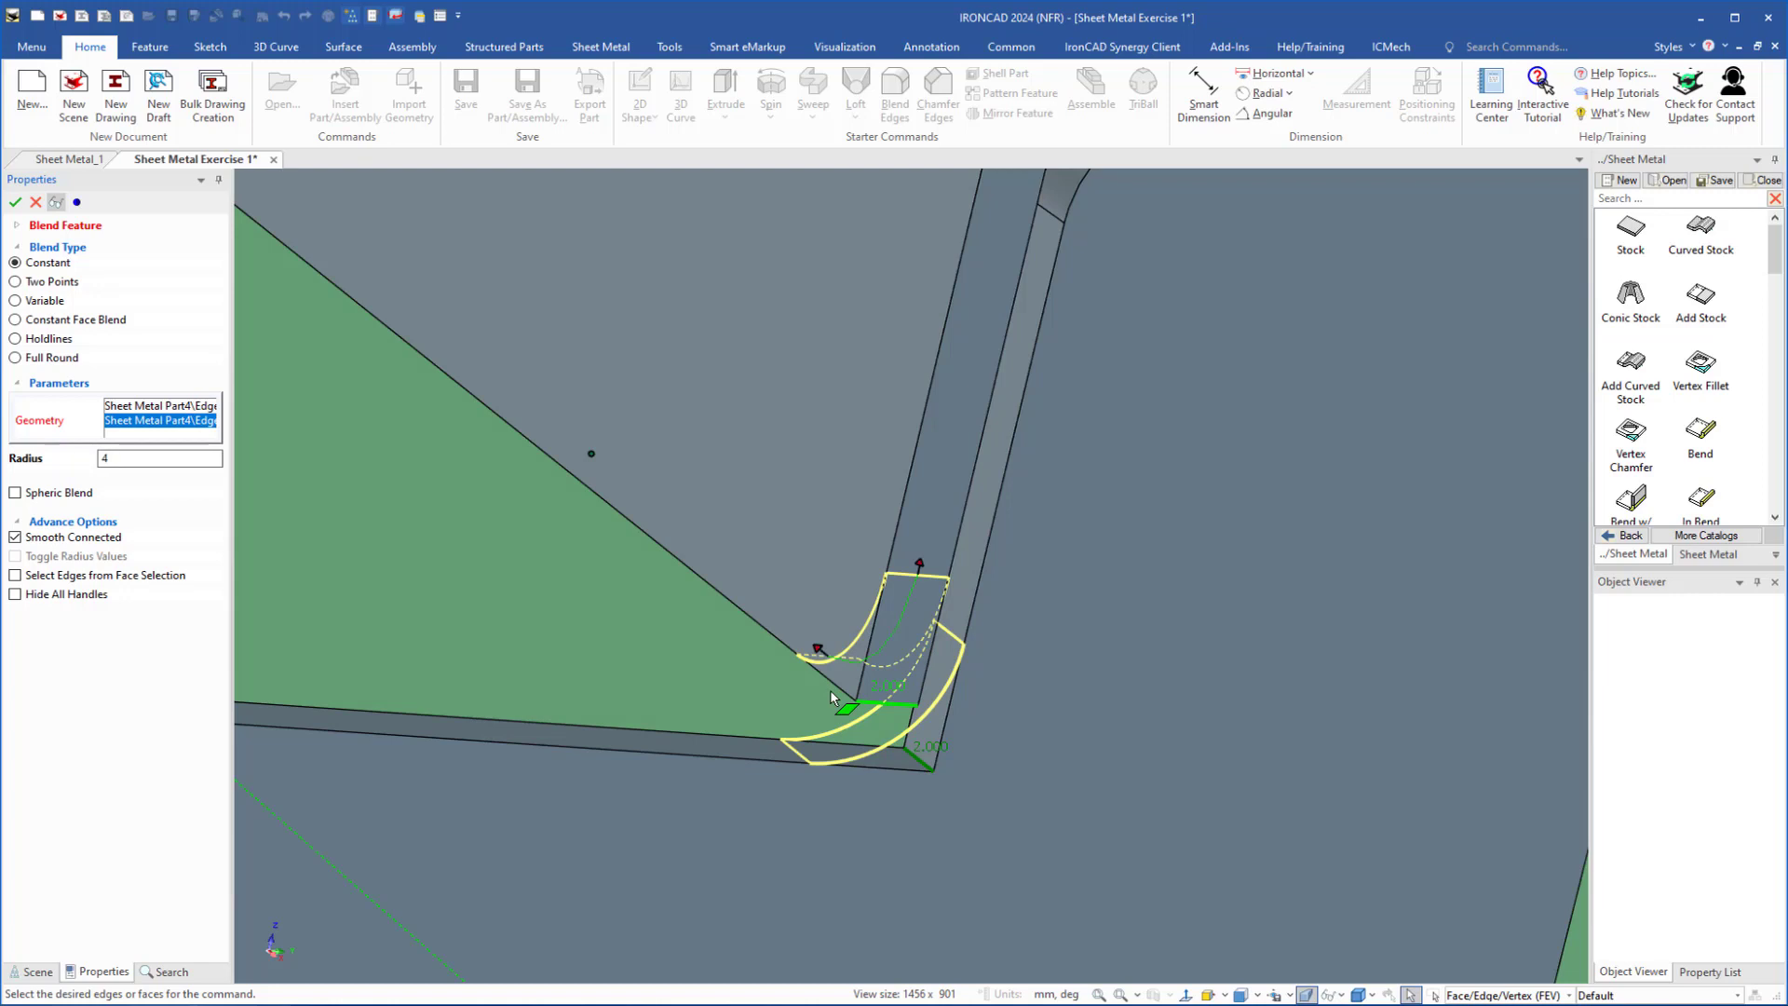
pyautogui.press('Return')
pyautogui.scroll(-1, 767, 456)
pyautogui.scroll(-2, 767, 456)
pyautogui.moveTo(596, 282); pyautogui.dragTo(1148, 709, button='middle')
pyautogui.moveTo(822, 459); pyautogui.dragTo(1070, 605, button='middle')
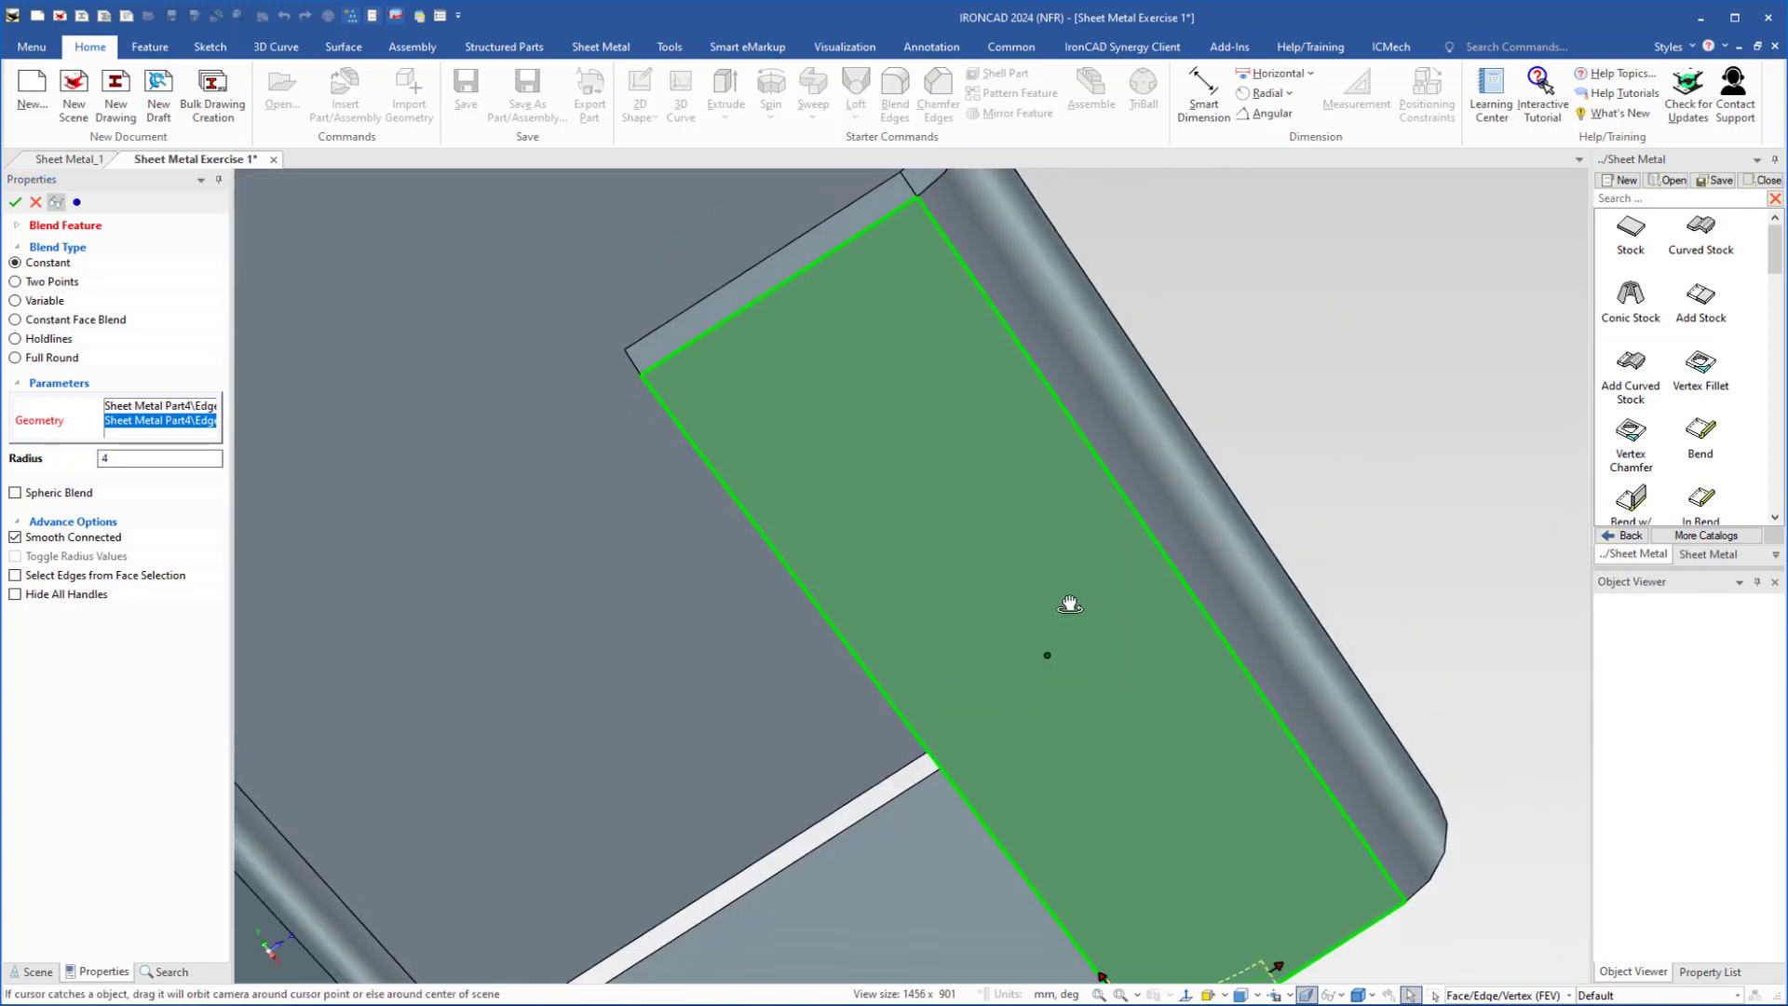
pyautogui.click(637, 370)
# - Add the side flange corner where its top edge meets the sloped end to the blend with a 4 mm radius
pyautogui.moveTo(637, 371); pyautogui.dragTo(896, 56, button='middle')
pyautogui.moveTo(866, 549); pyautogui.dragTo(746, 470, button='middle')
pyautogui.scroll(1, 792, 492)
pyautogui.click(826, 504)
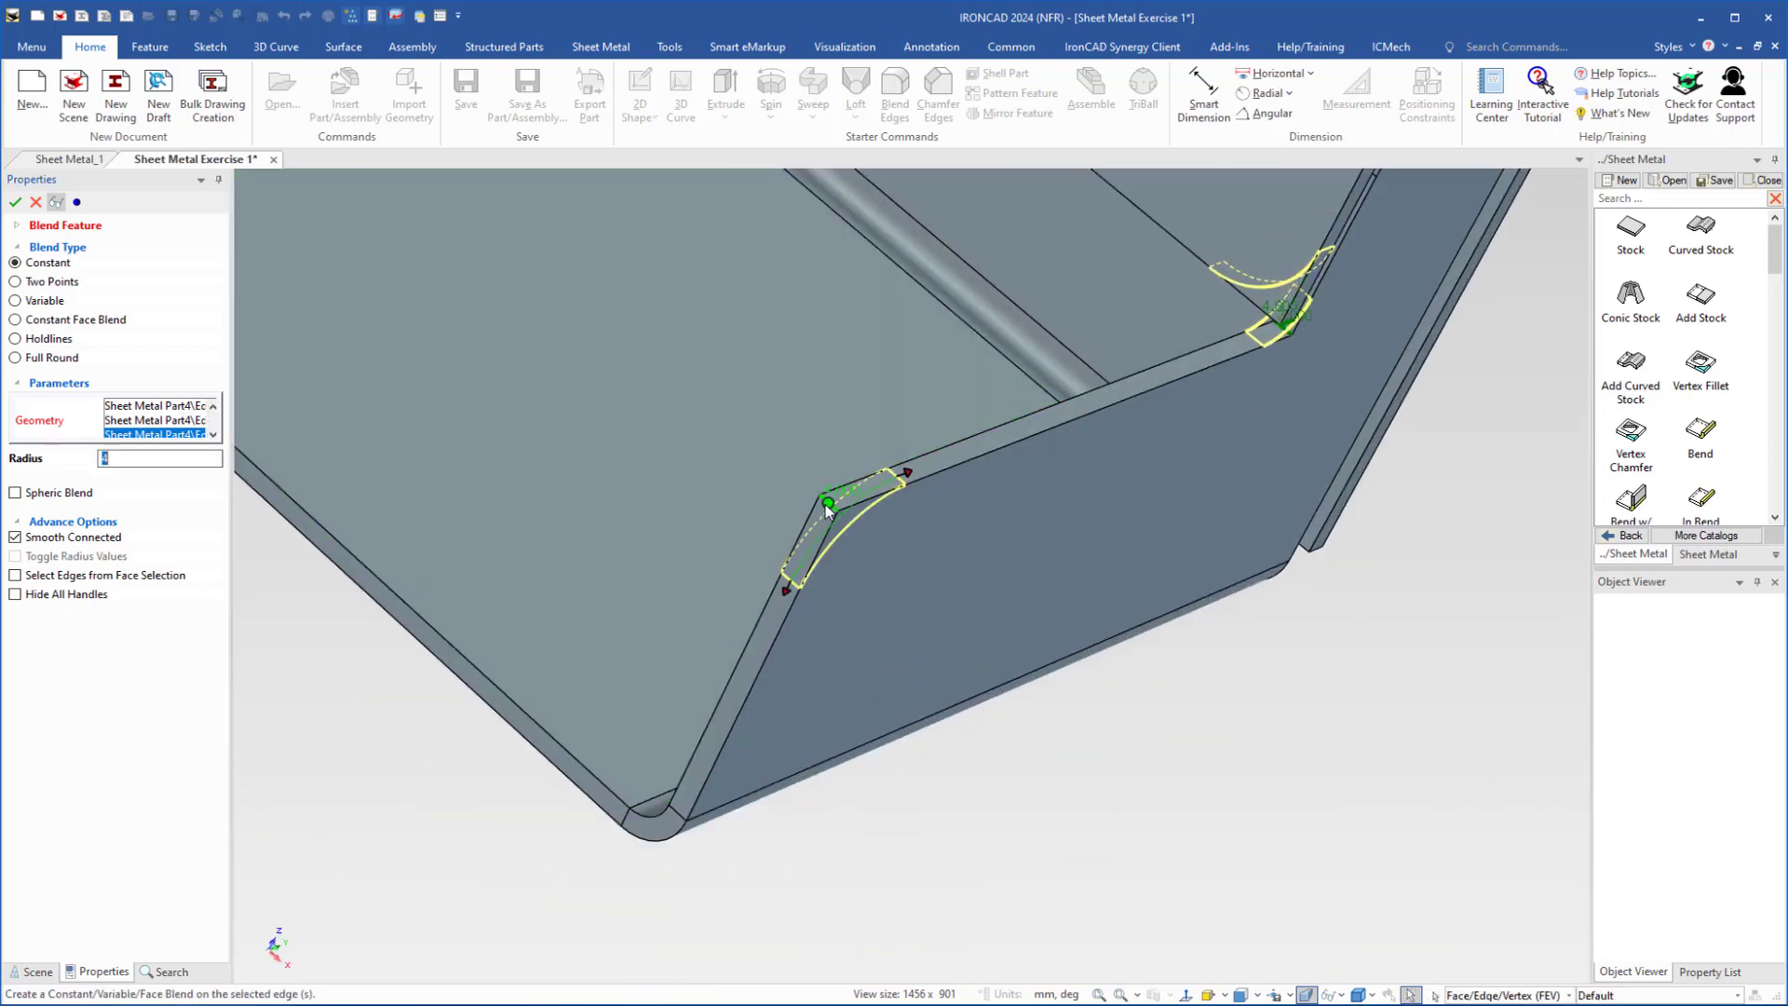
# - Add both corners of the back flange's sloped edge to the blend, using a 4 mm radius at the corner nearest the hook
pyautogui.scroll(-3, 648, 440)
pyautogui.keyDown('shift'); pyautogui.moveTo(601, 363); pyautogui.dragTo(1281, 752, button='middle'); pyautogui.keyUp('shift')
pyautogui.moveTo(686, 379); pyautogui.dragTo(1075, 383, button='middle')
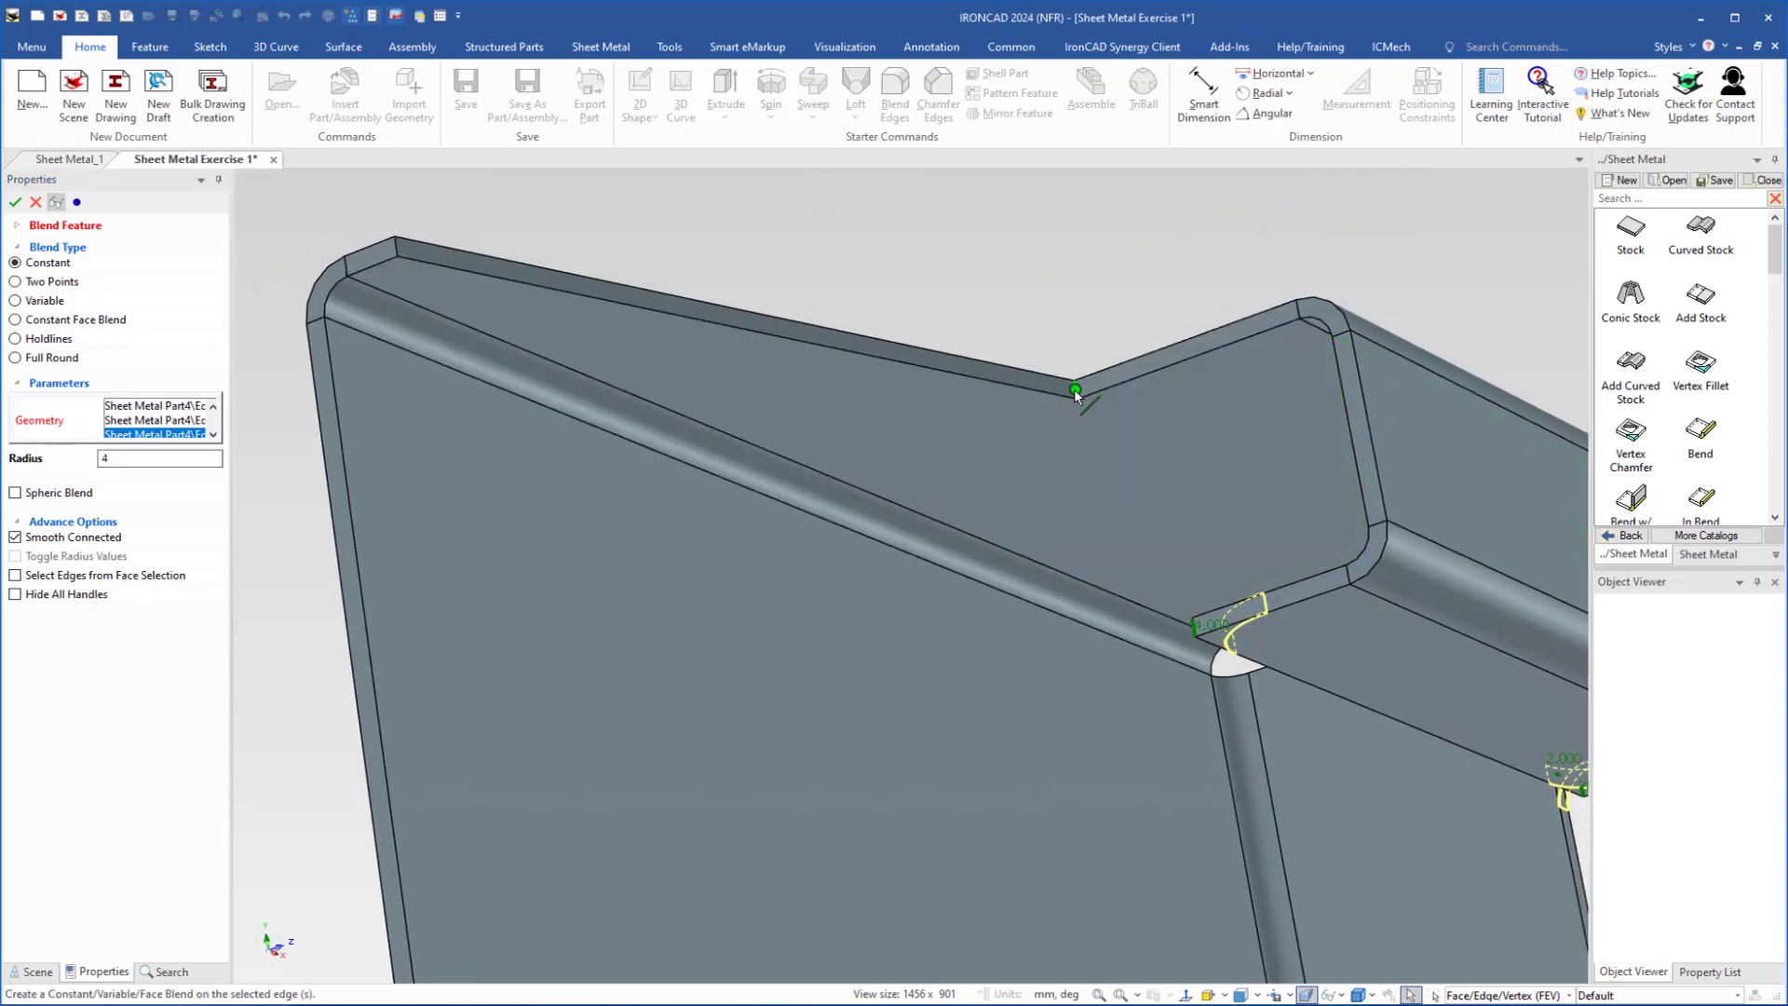
pyautogui.click(1073, 389)
pyautogui.moveTo(434, 322)
pyautogui.mouseDown(button='middle')
pyautogui.moveTo(463, 340)
pyautogui.moveTo(451, 309)
pyautogui.mouseUp(button='middle')
pyautogui.click(482, 282)
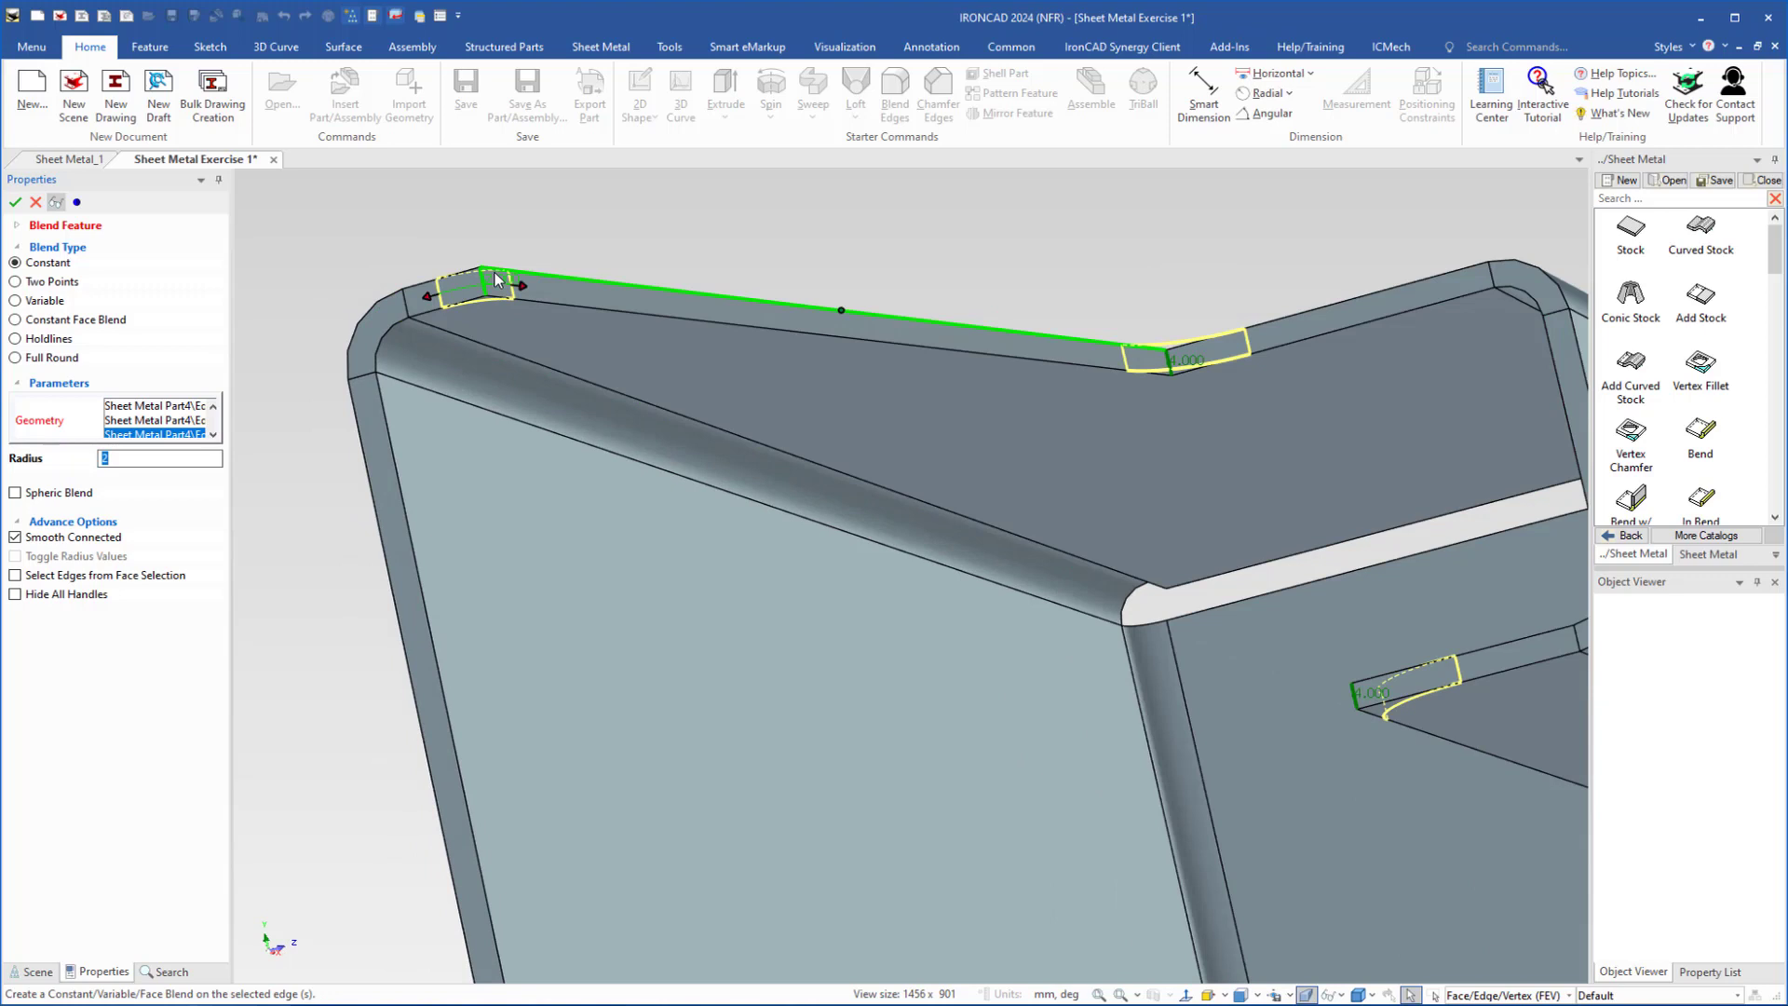
# - Add the short edge at the corner relief between the two flange bends to the blend with a 2 mm radius
pyautogui.moveTo(994, 553); pyautogui.dragTo(414, 284, button='middle')
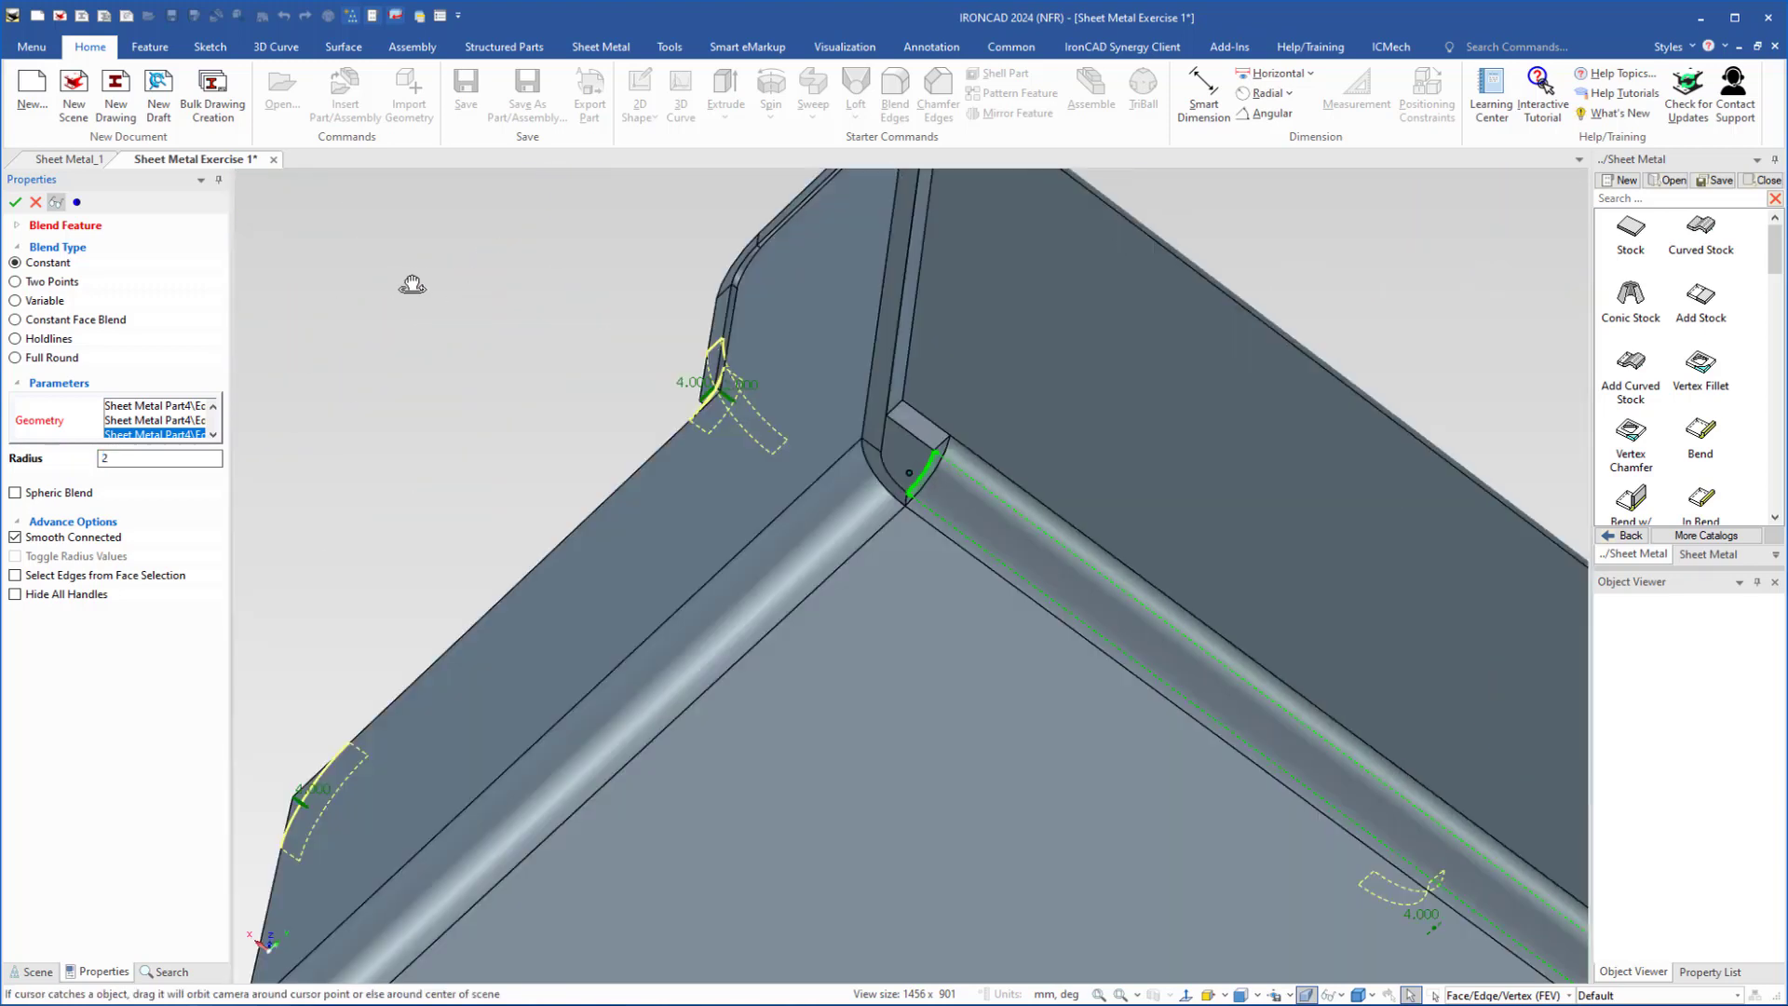
pyautogui.scroll(5, 1043, 493)
pyautogui.scroll(2, 1035, 487)
pyautogui.click(911, 400)
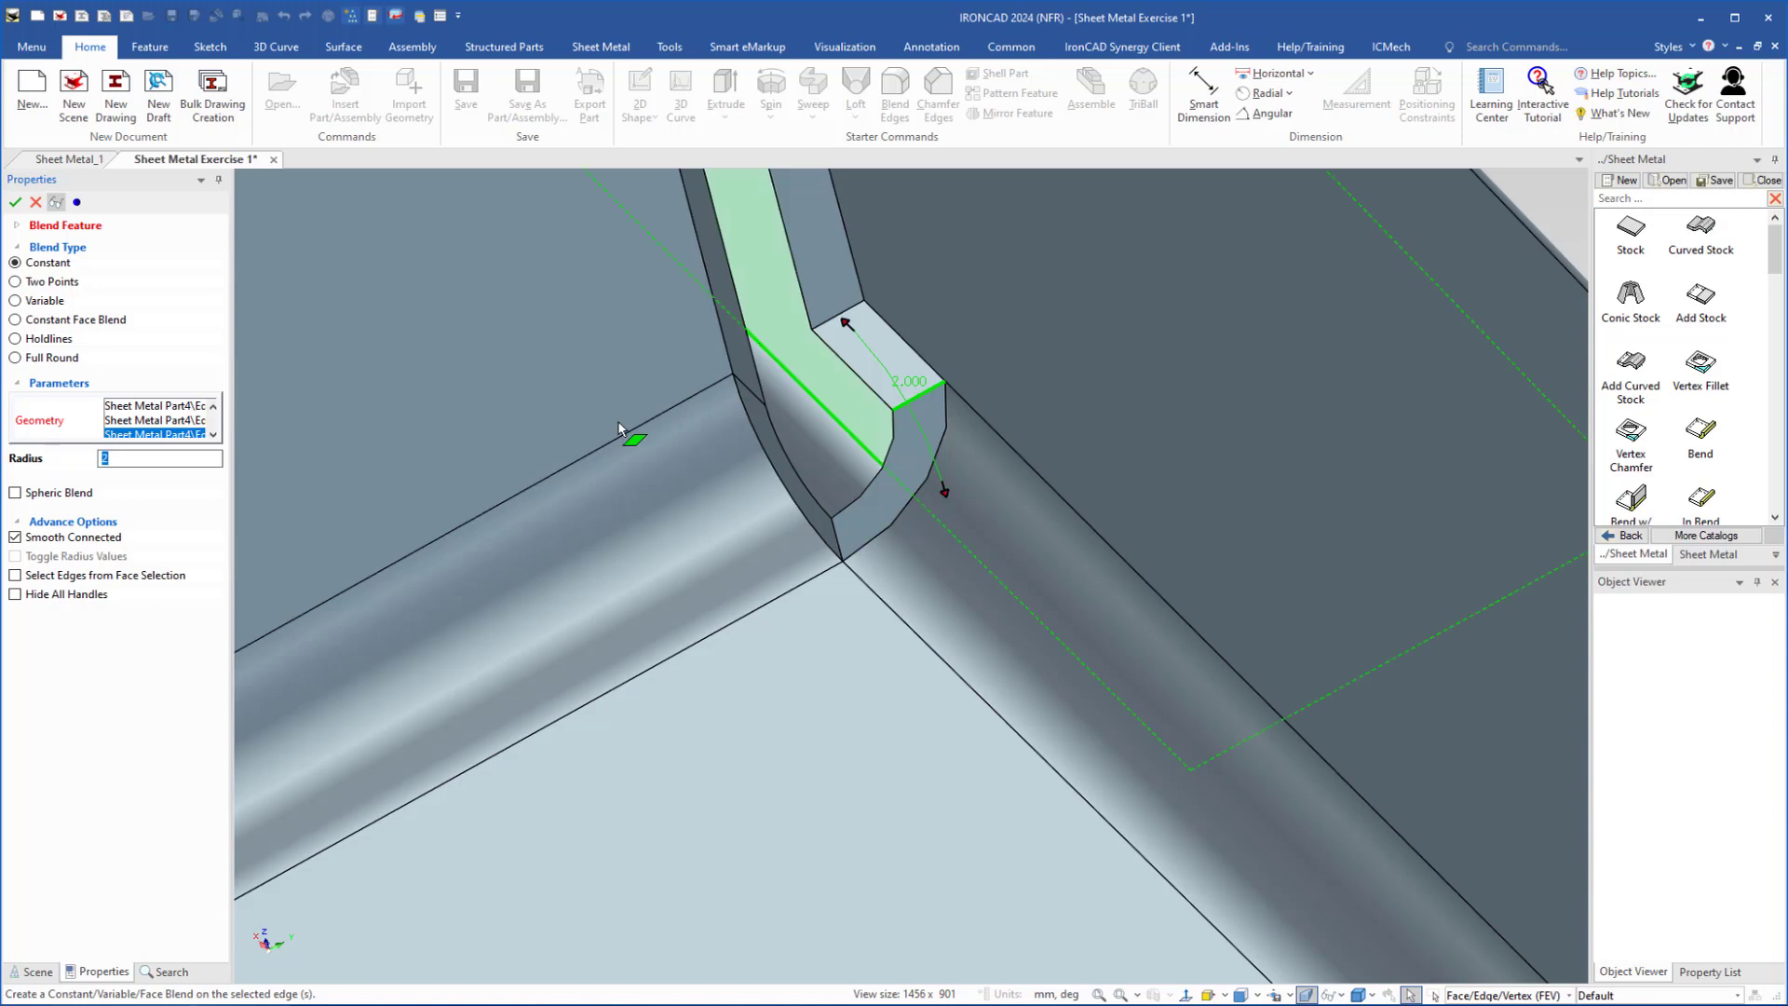
# - Set the blend radius at the corner relief's short edge to 1.5 mm and apply the edge blend
pyautogui.write('1.5')
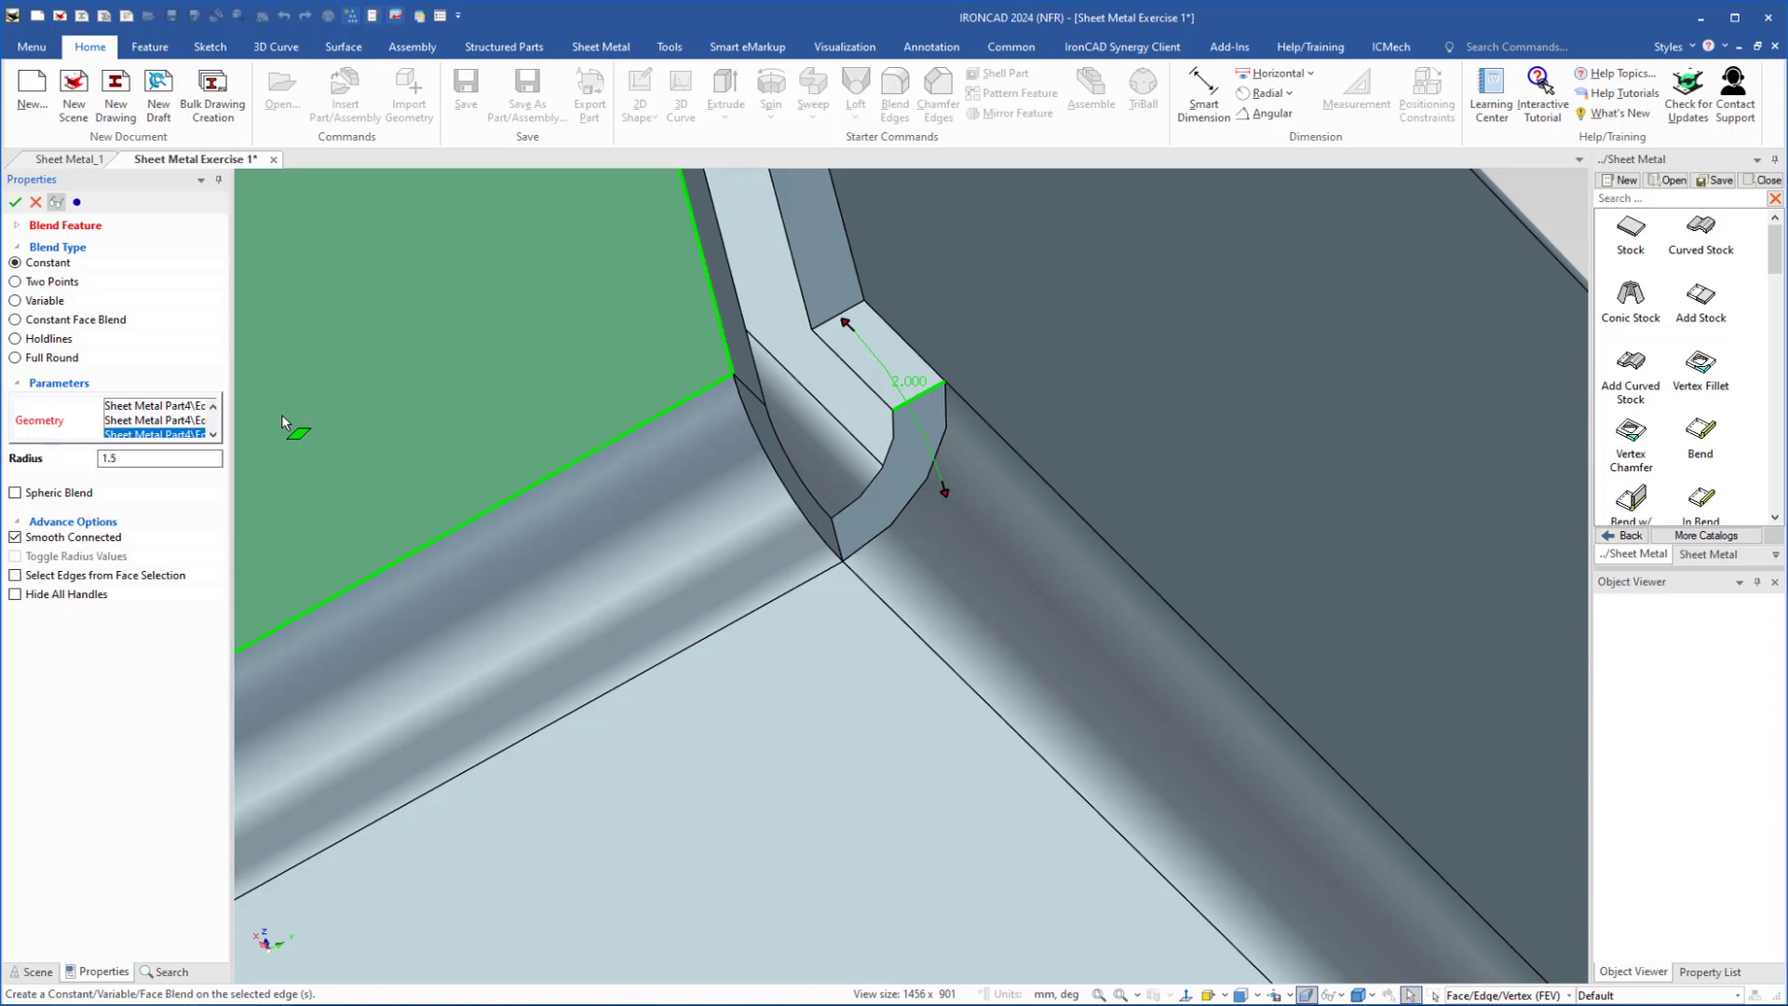
pyautogui.press('Return')
pyautogui.press('Return')
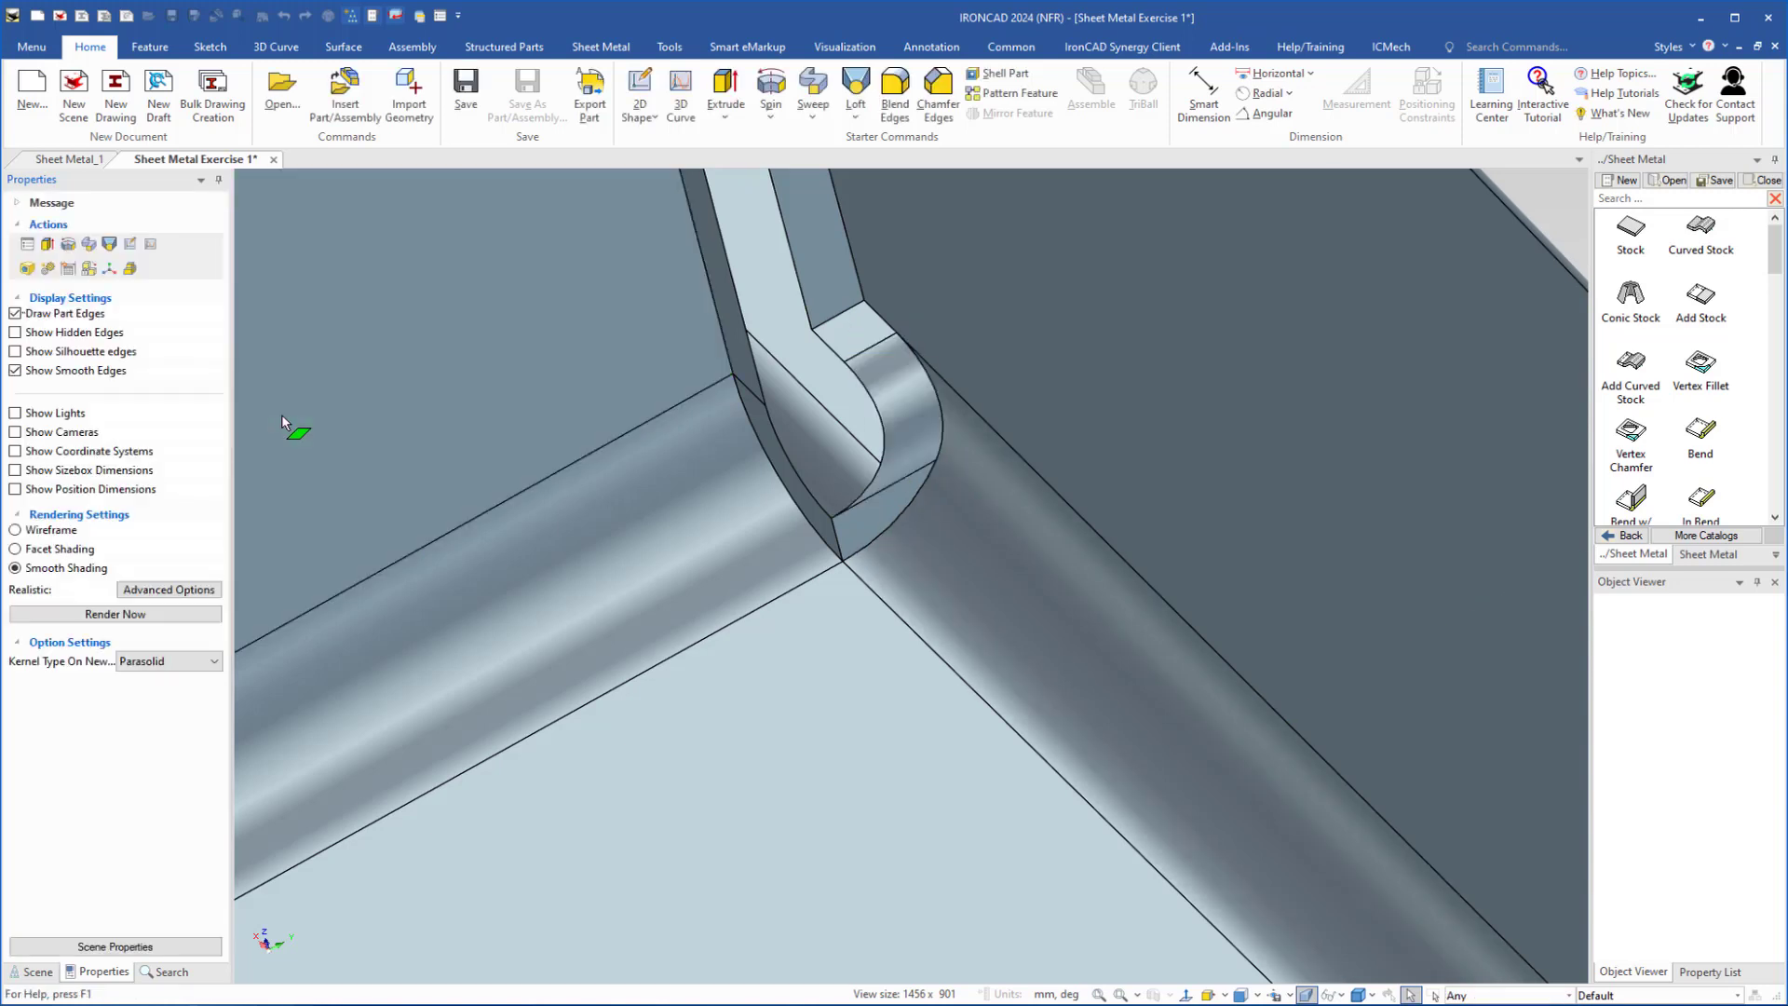
# - Compare the whole blended part with the finished reference model in the Sheet Metal_1 scene
pyautogui.scroll(-3, 526, 457)
pyautogui.scroll(-3, 528, 459)
pyautogui.moveTo(544, 516); pyautogui.dragTo(1473, 527, button='middle')
pyautogui.moveTo(649, 593); pyautogui.dragTo(747, 454, button='middle')
pyautogui.click(71, 159)
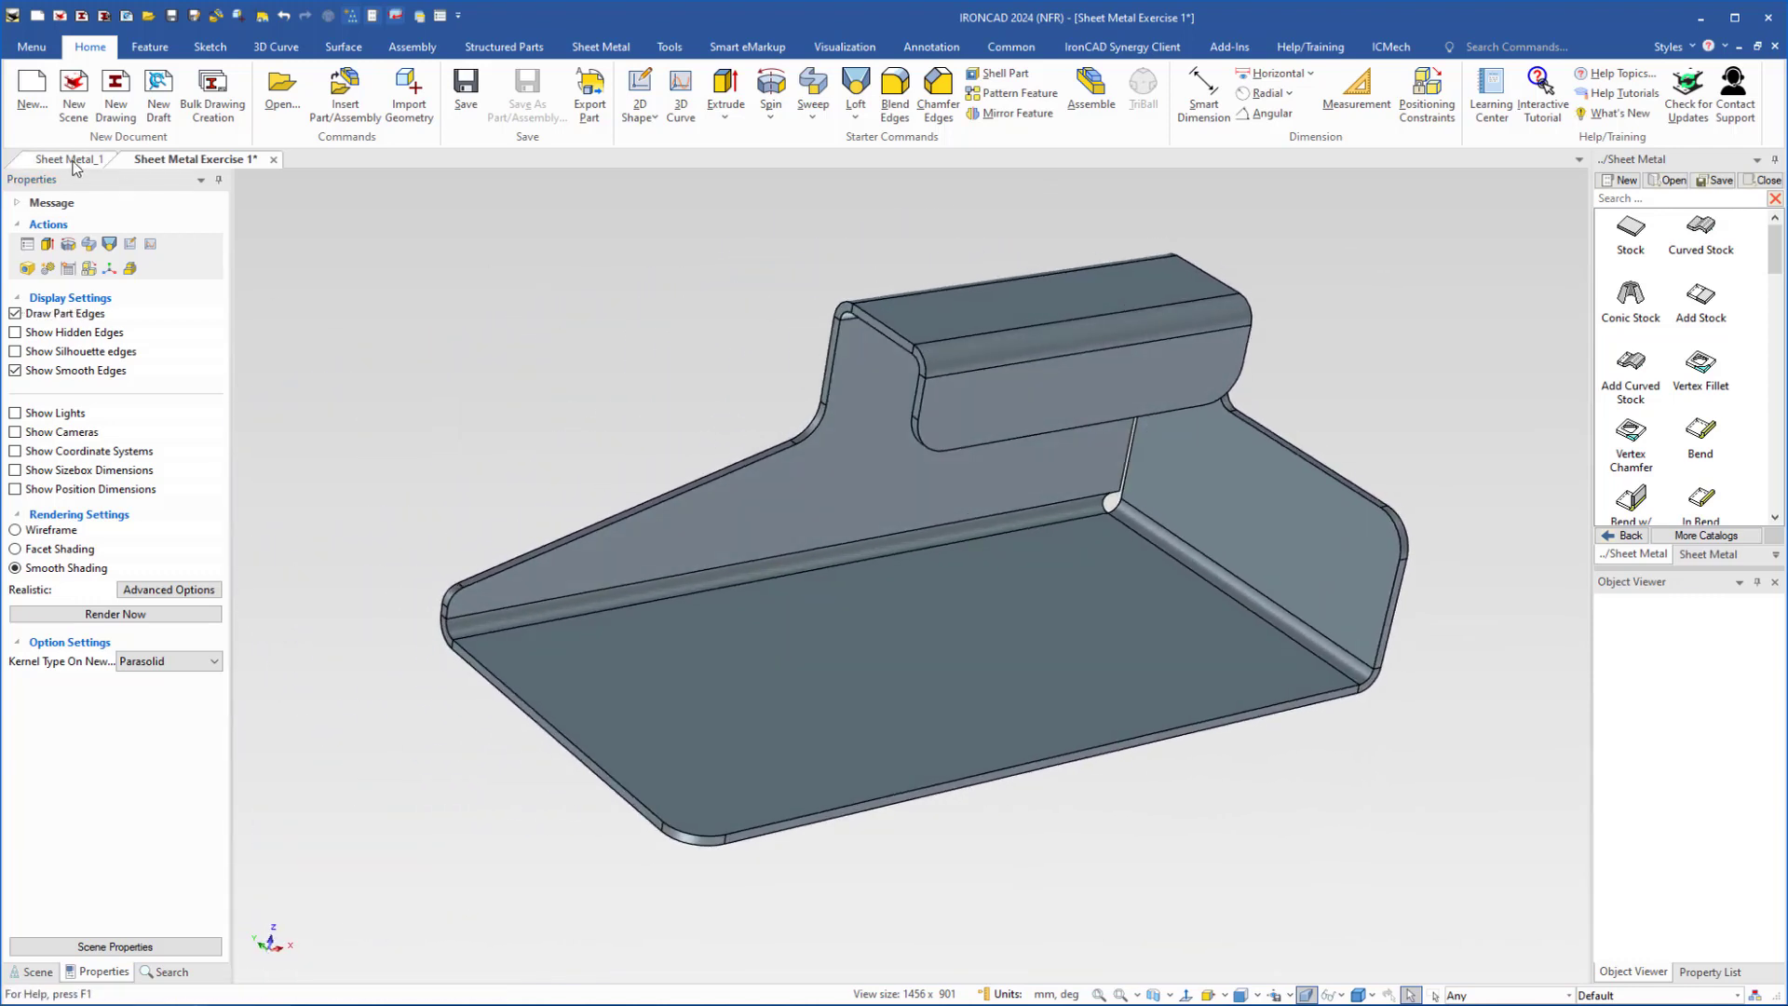
pyautogui.moveTo(809, 599); pyautogui.dragTo(876, 637, button='middle')
pyautogui.moveTo(968, 601); pyautogui.dragTo(272, 461, button='middle')
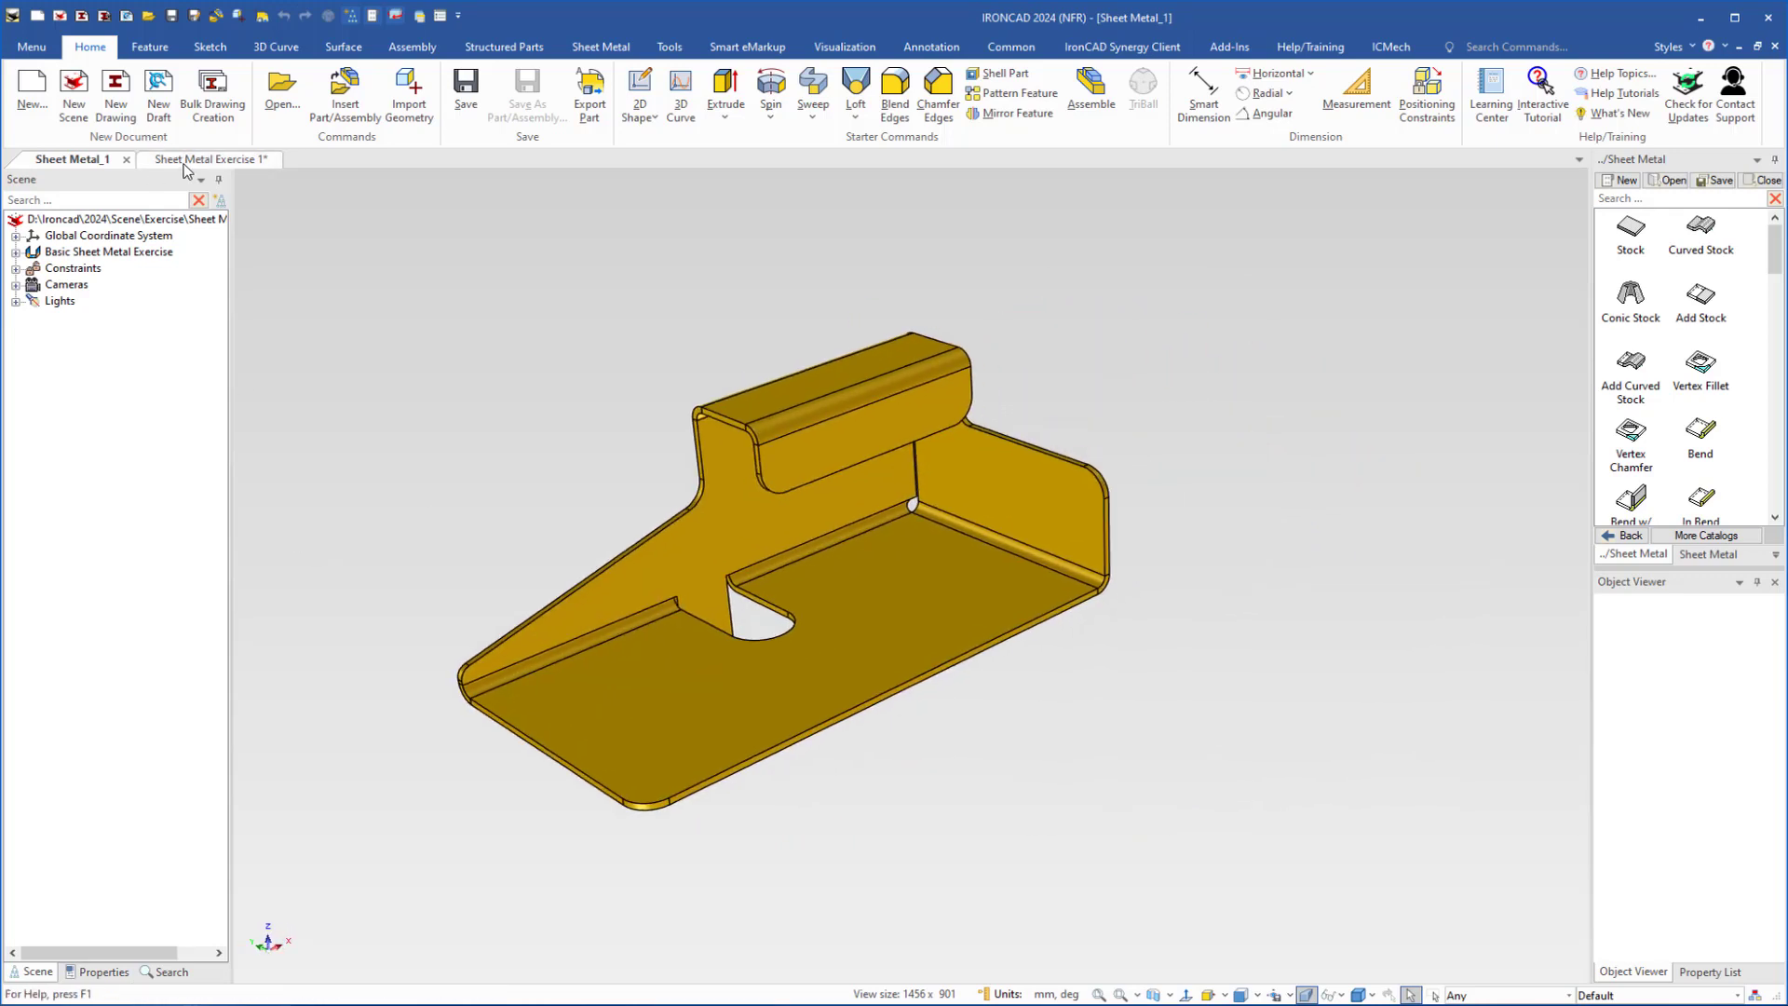
pyautogui.click(190, 163)
# - Place a Custom Profile cutout on the base plate and move it onto the back flange's bend, below the hook
pyautogui.scroll(3, 891, 505)
pyautogui.moveTo(1028, 579); pyautogui.dragTo(870, 511, button='middle')
pyautogui.scroll(2, 879, 544)
pyautogui.scroll(-10, 1752, 368)
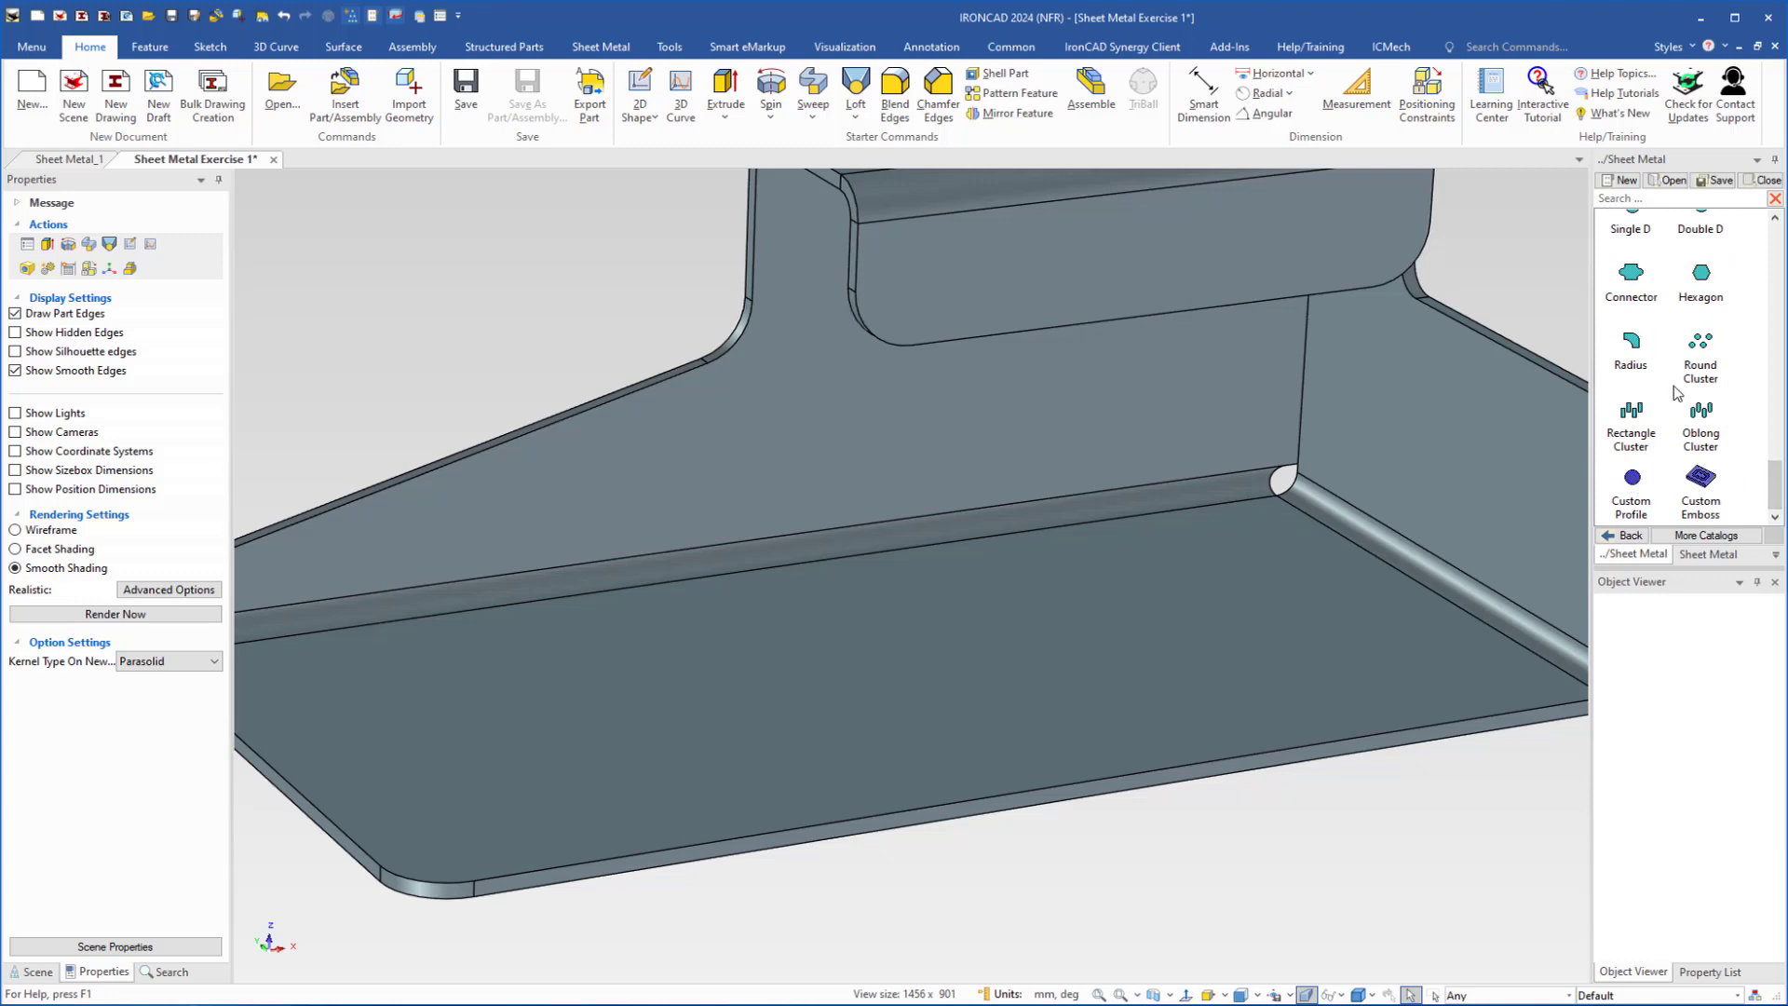
pyautogui.click(1633, 480)
pyautogui.moveTo(1633, 481); pyautogui.dragTo(957, 619)
pyautogui.moveTo(791, 606); pyautogui.dragTo(737, 571)
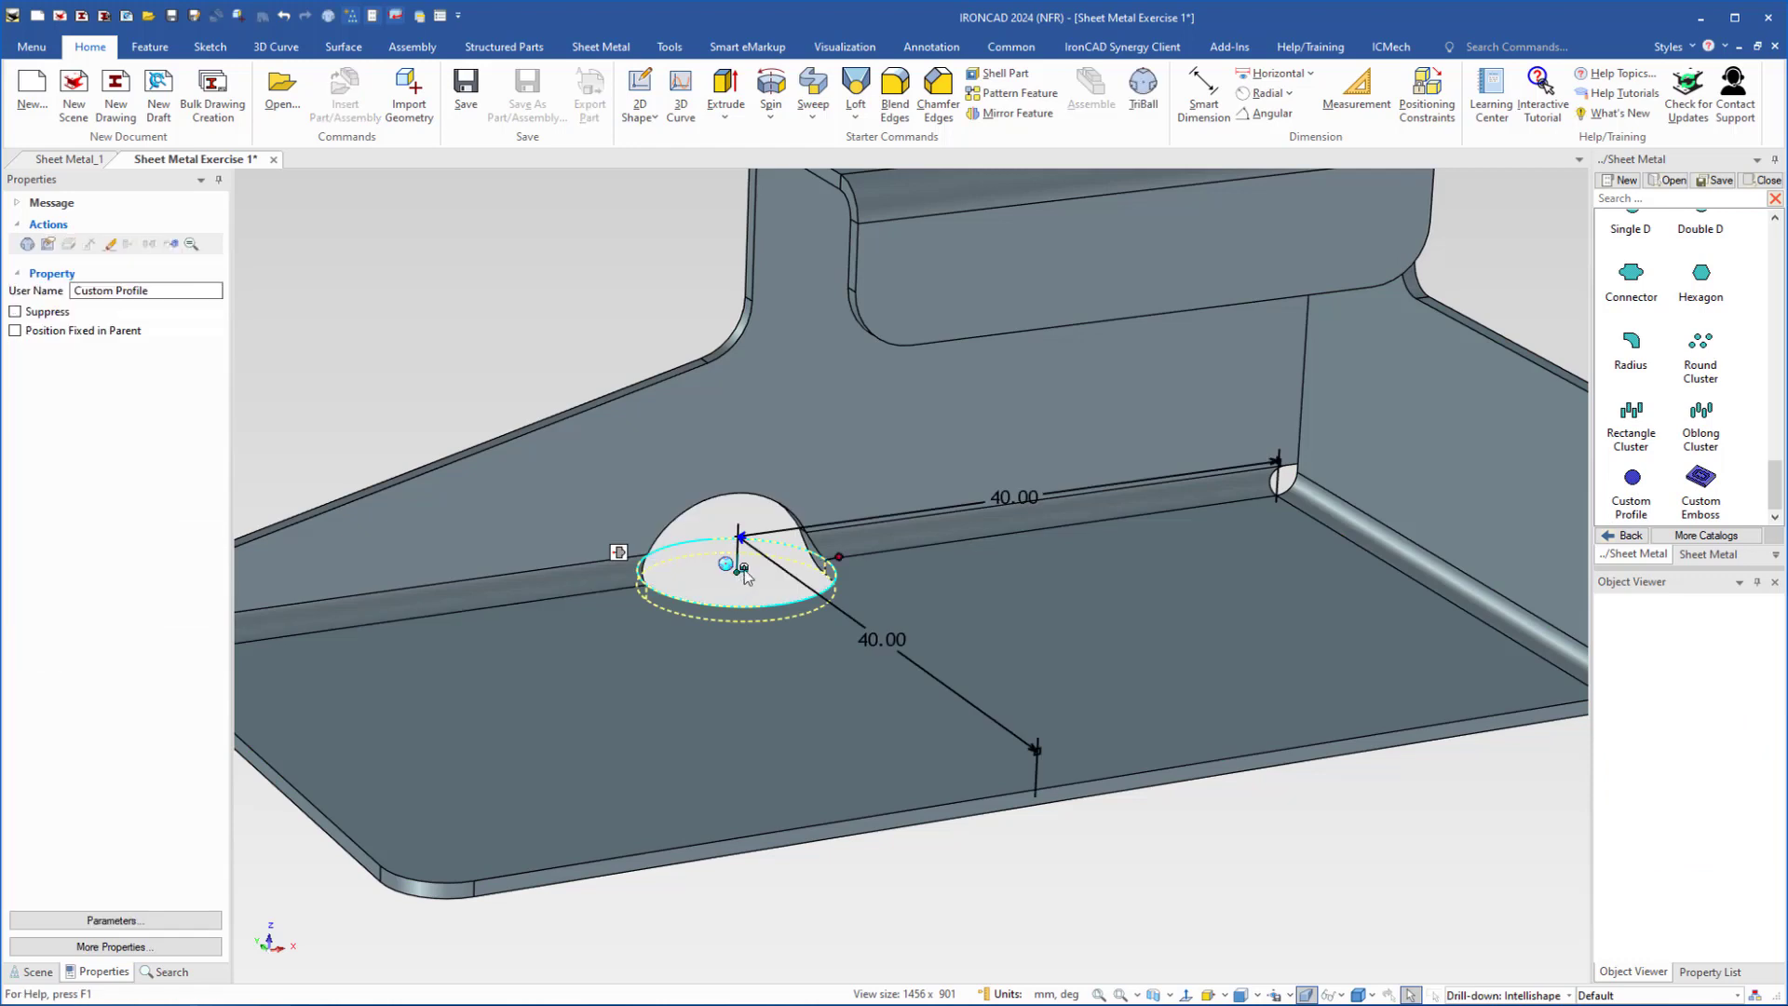
# - Open the cross-section of the round cutout on the back flange's bend for editing
pyautogui.moveTo(736, 572); pyautogui.dragTo(798, 616, button='middle')
pyautogui.scroll(2, 813, 579)
pyautogui.scroll(1, 815, 585)
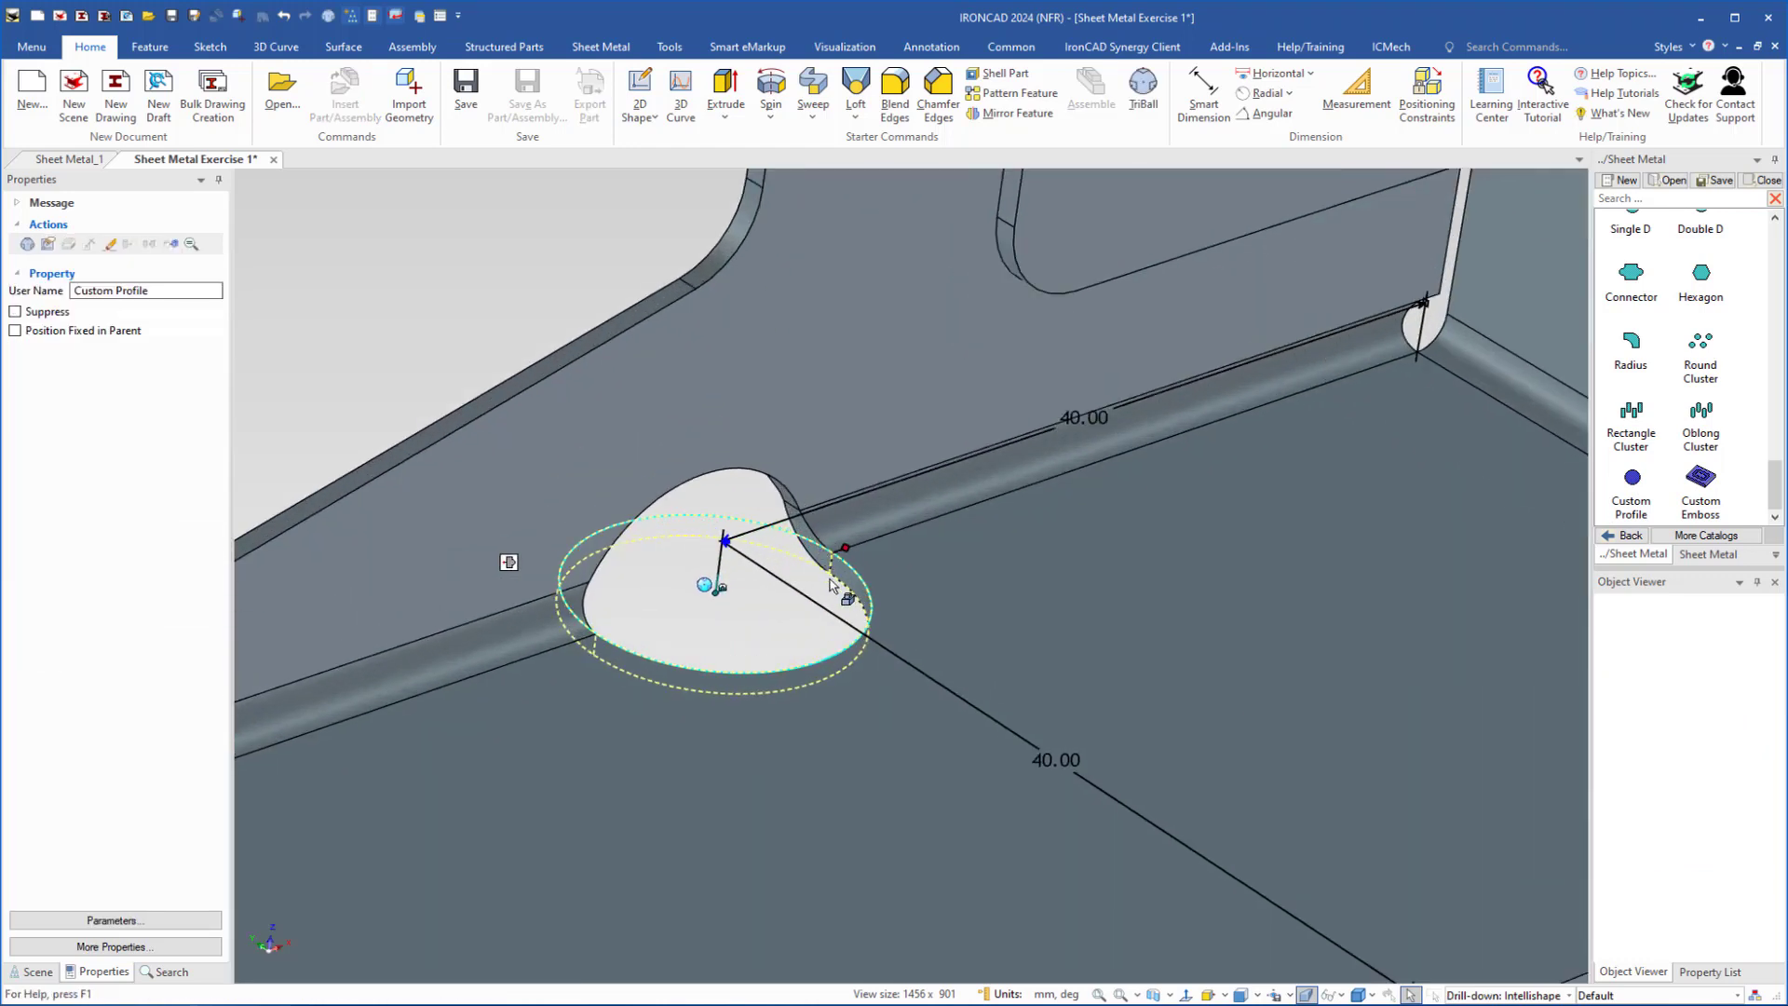
pyautogui.scroll(1, 836, 589)
pyautogui.scroll(1, 798, 611)
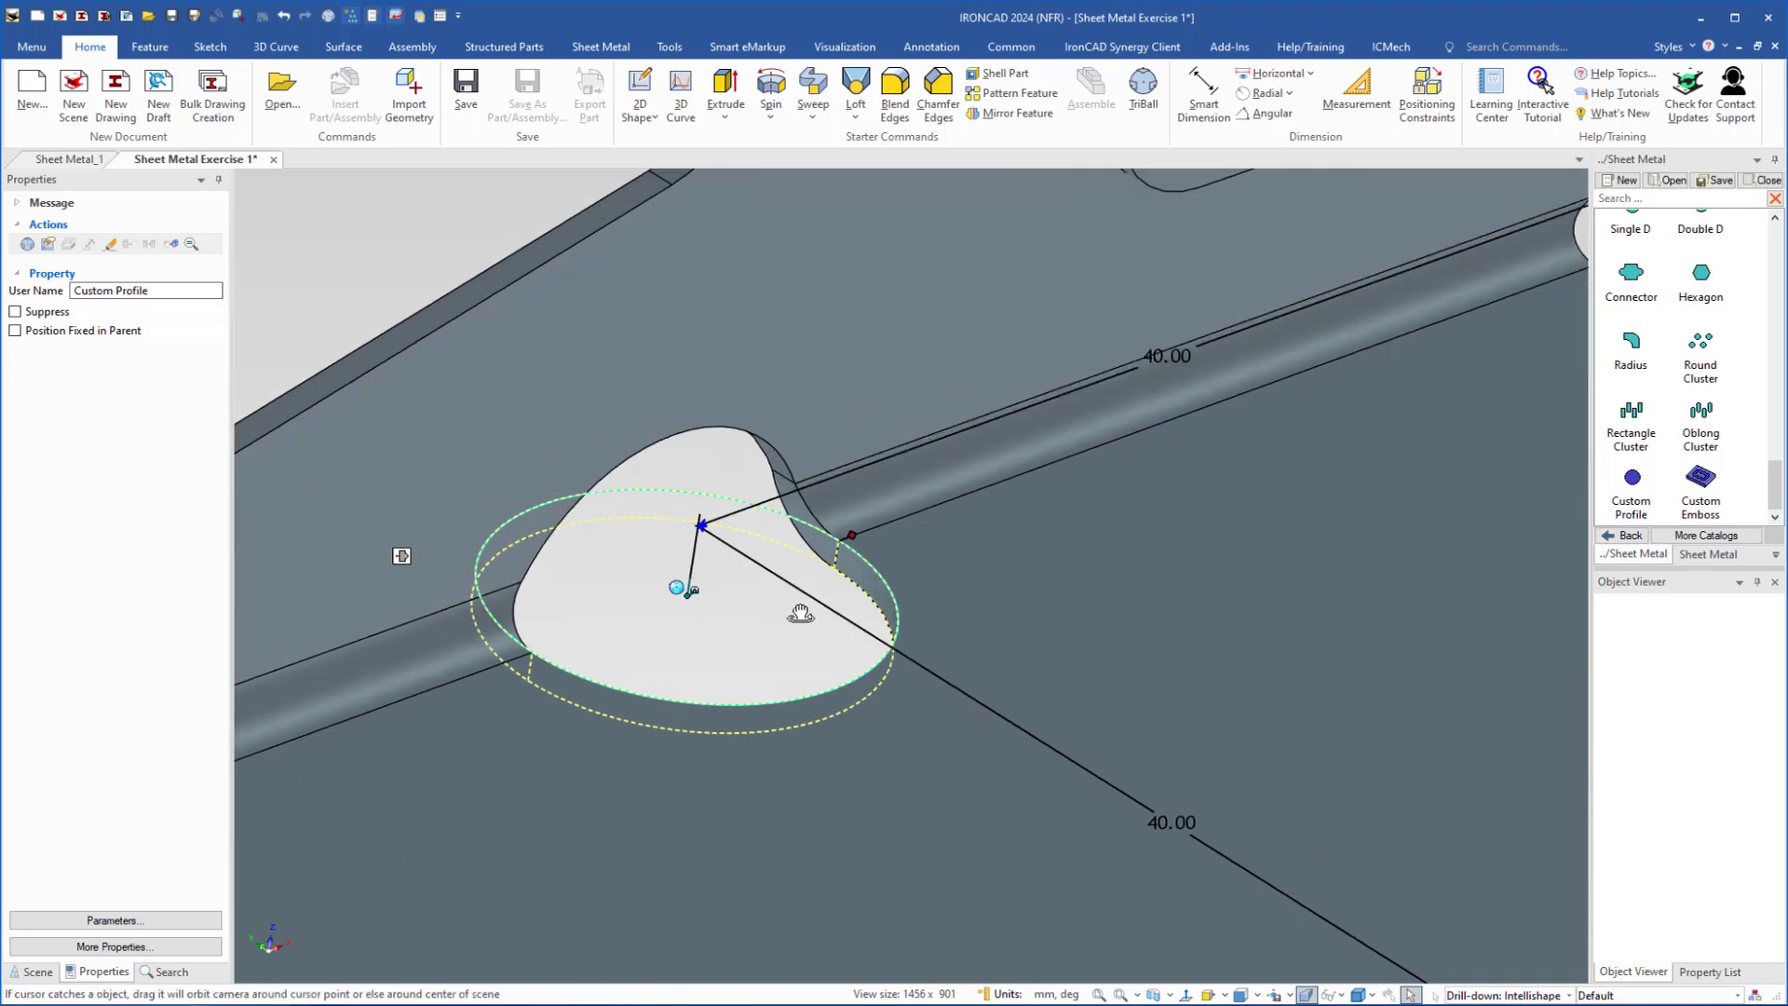
pyautogui.scroll(-1, 824, 605)
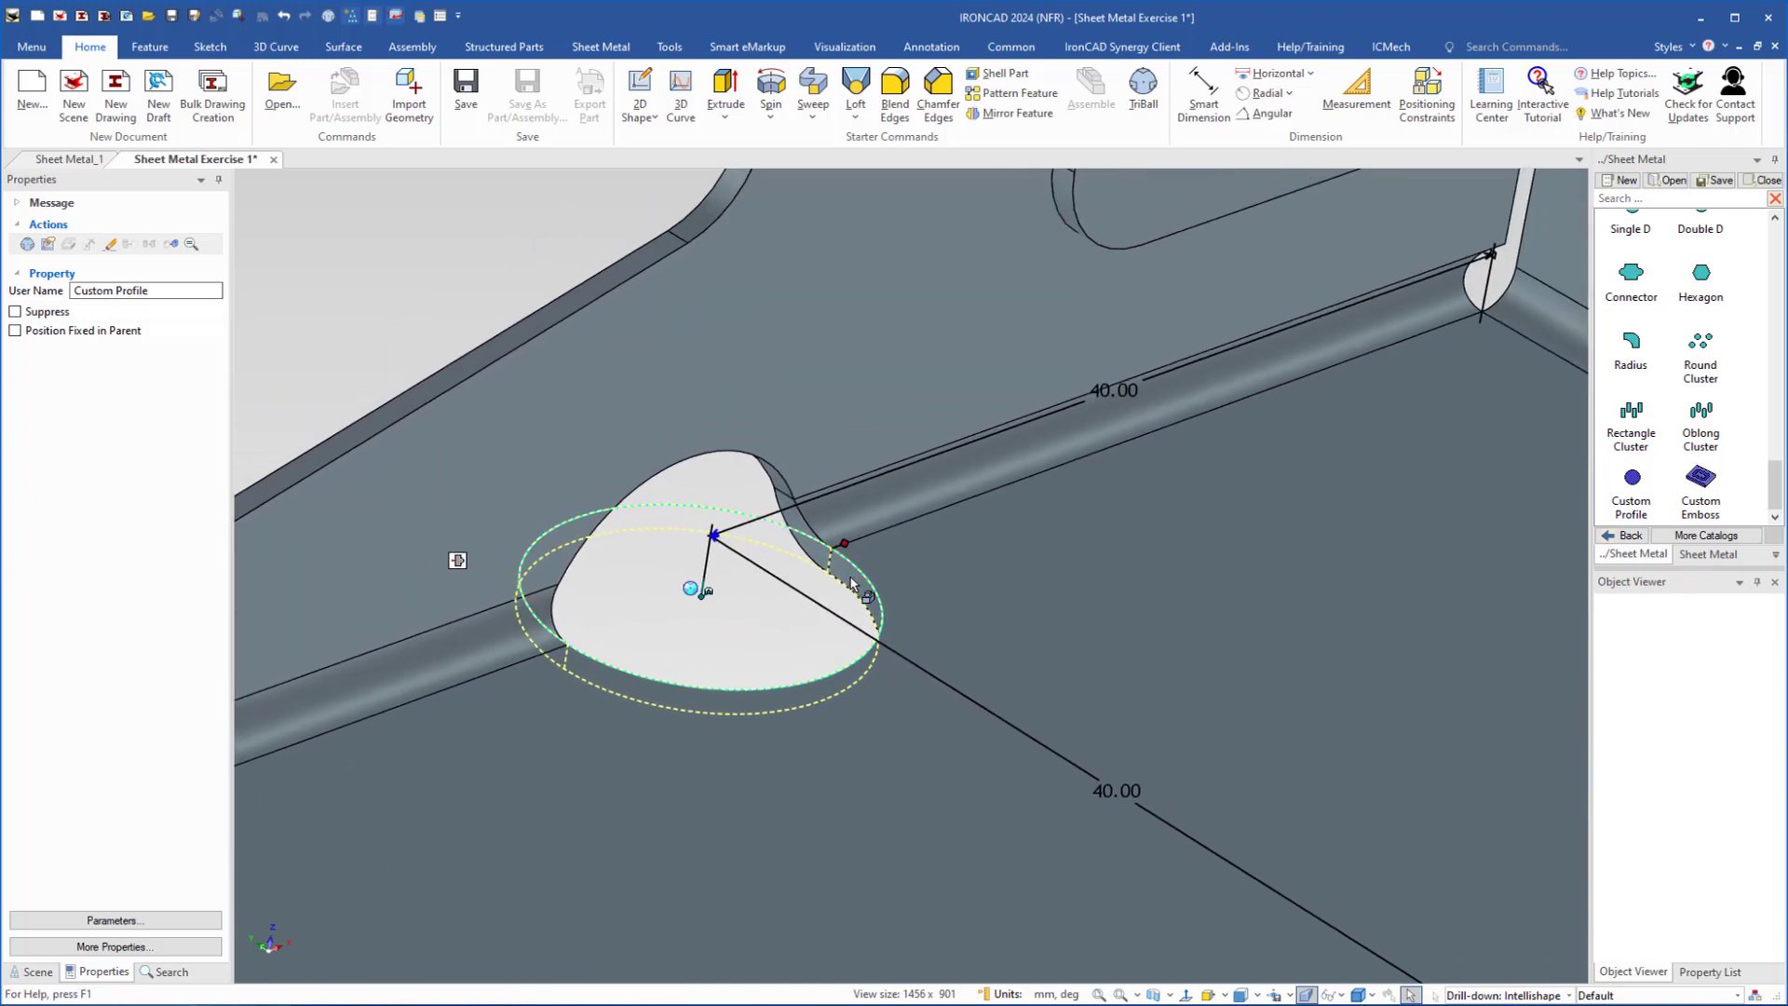
pyautogui.rightClick(851, 584)
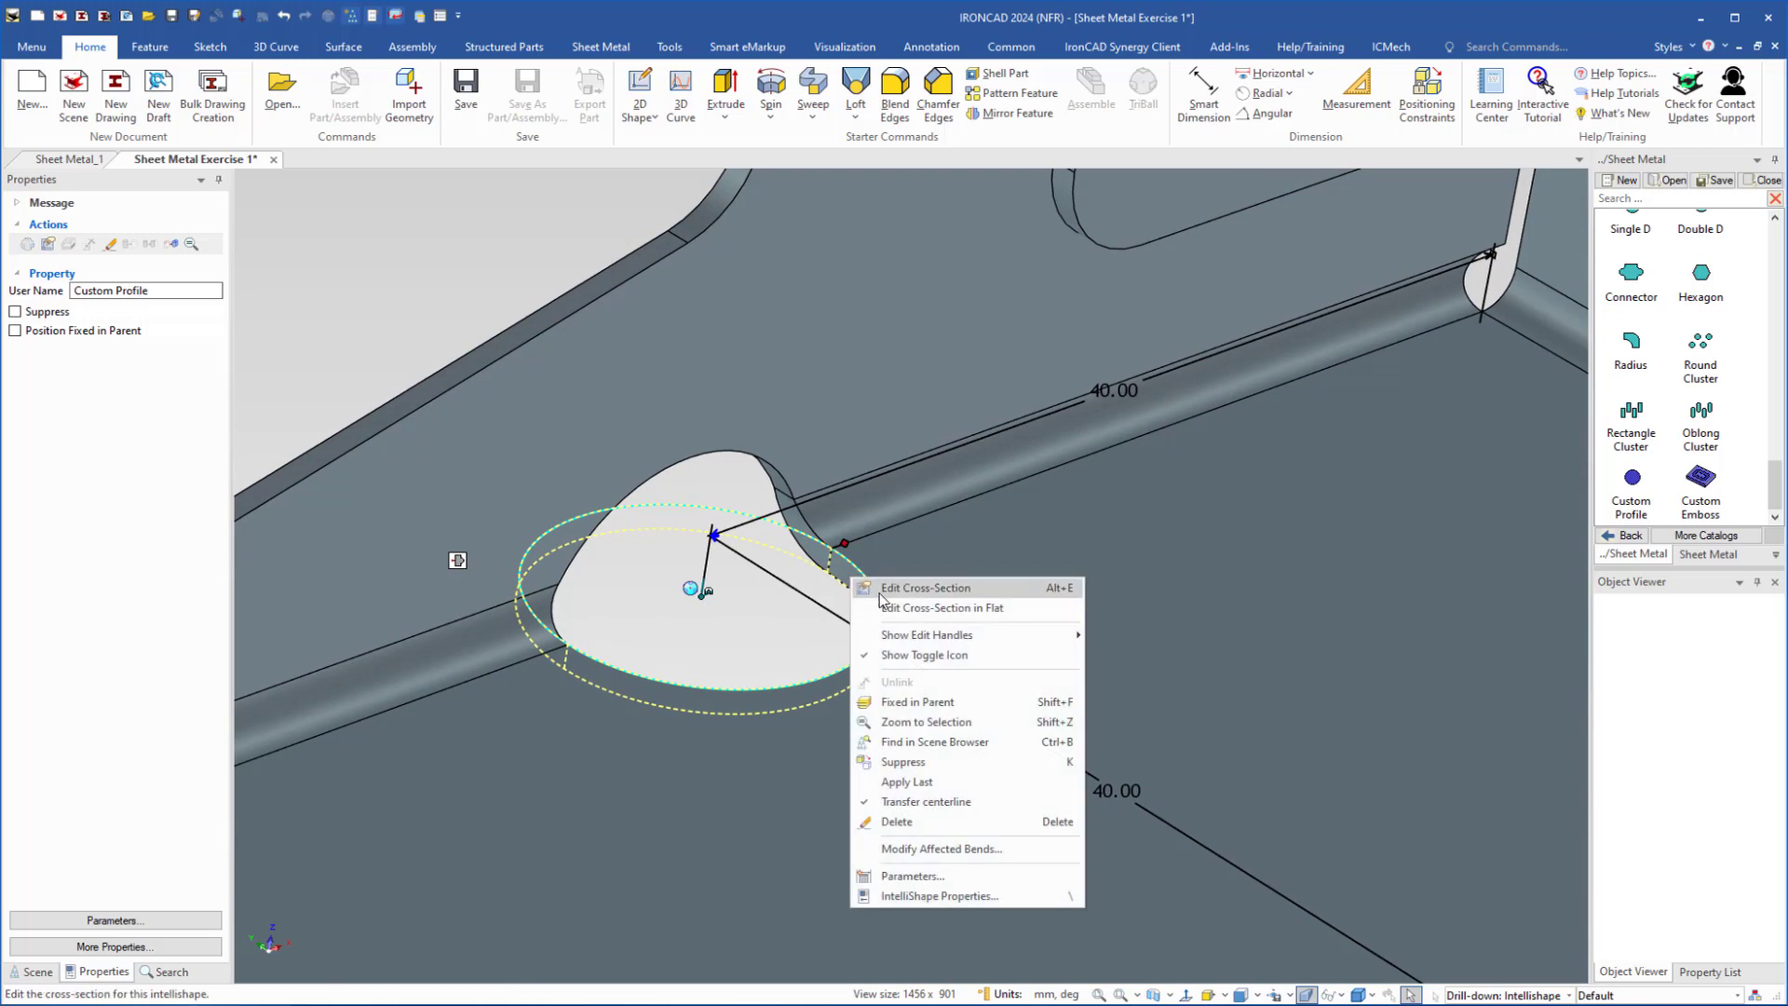
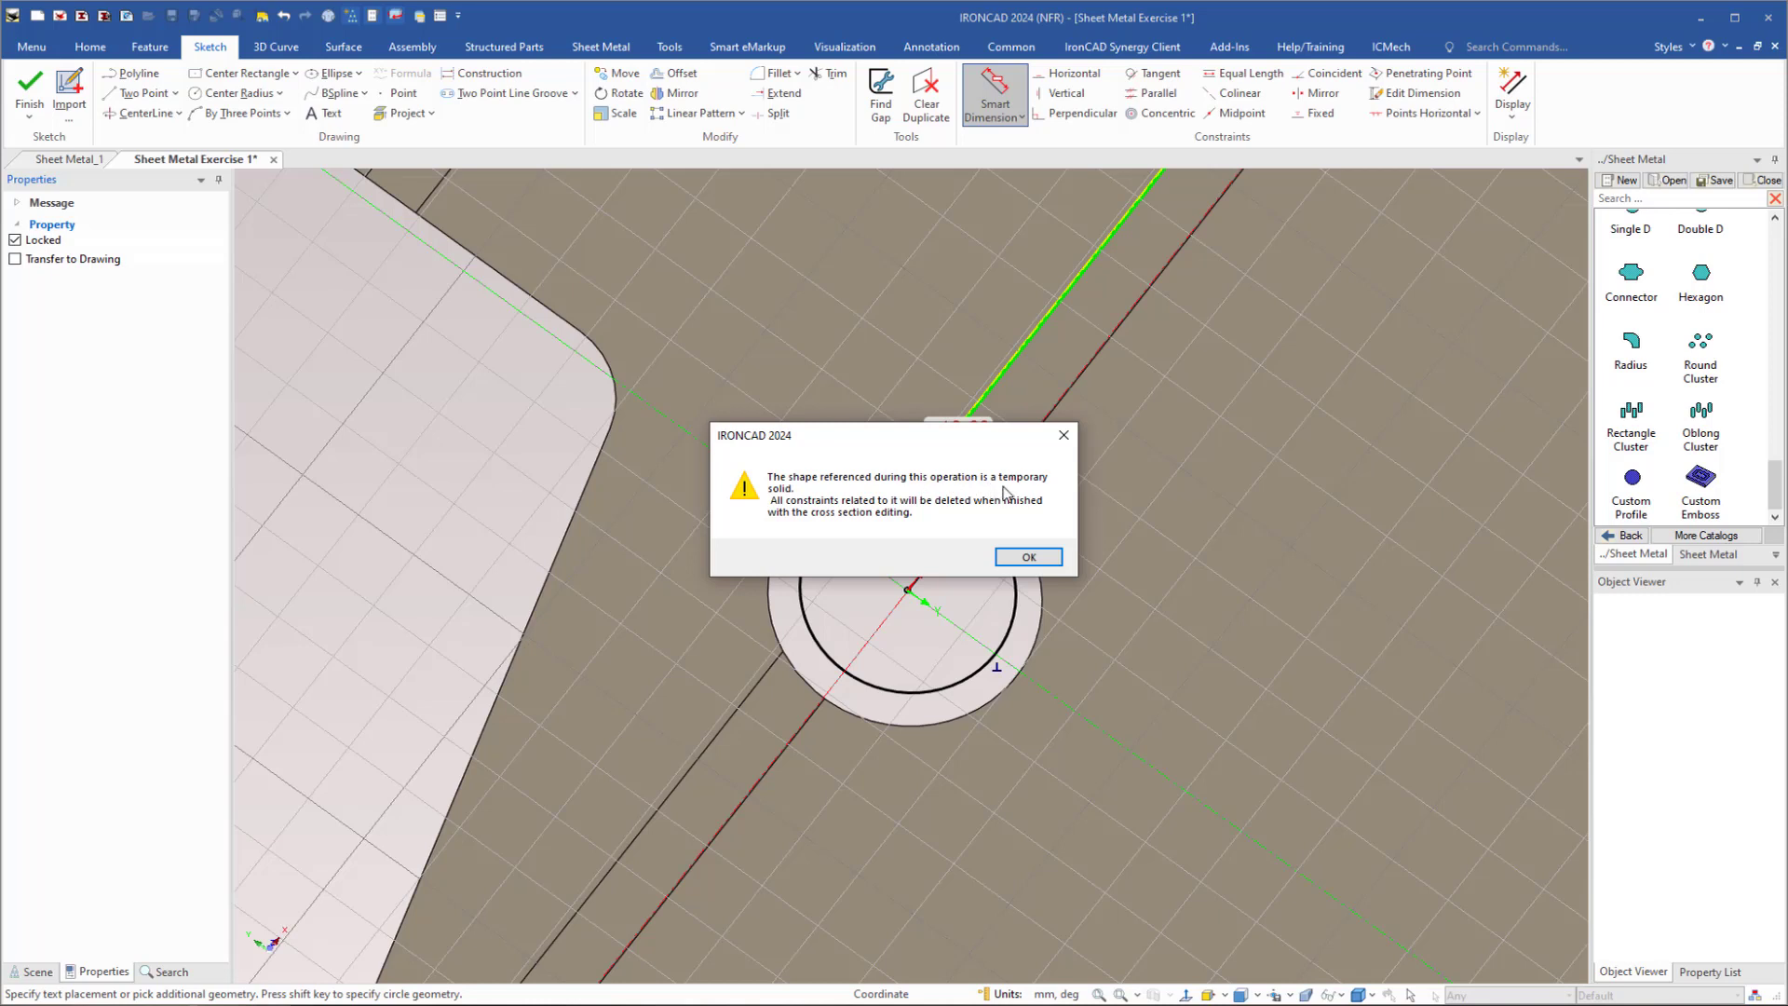
# - Dimension the 5 mm radius circle's centre at 15 mm from the bend's edge line
pyautogui.click(1028, 557)
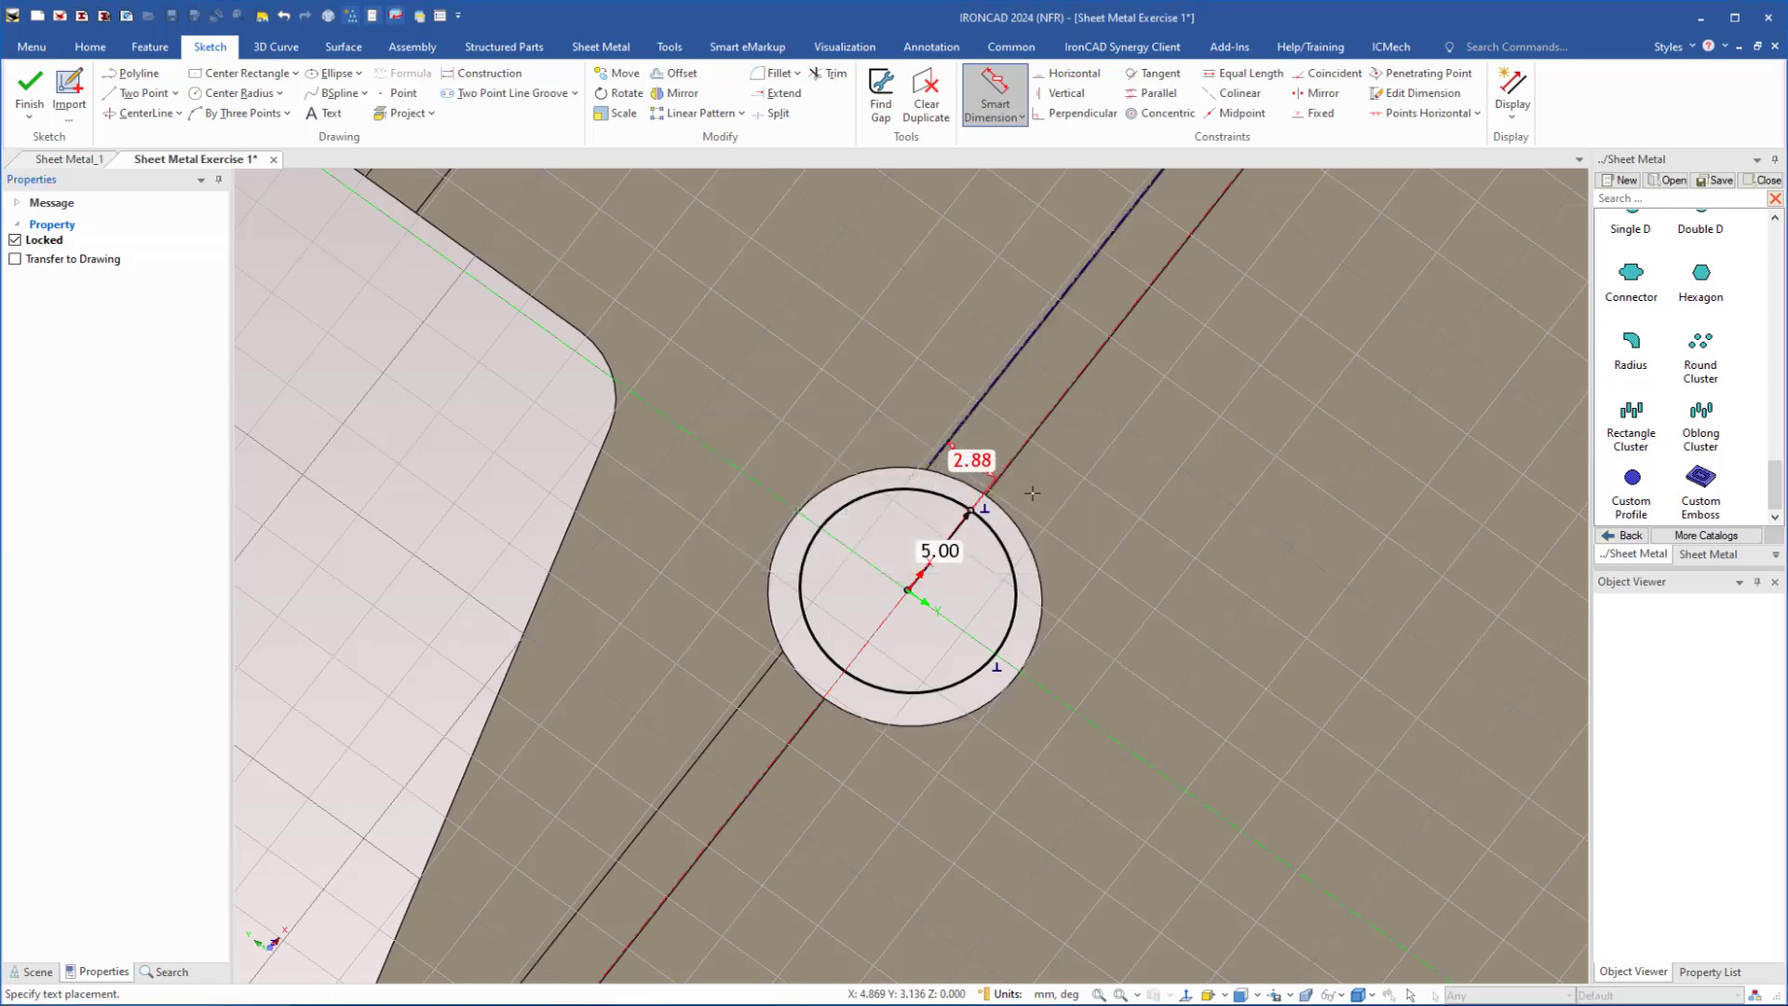
pyautogui.click(1022, 439)
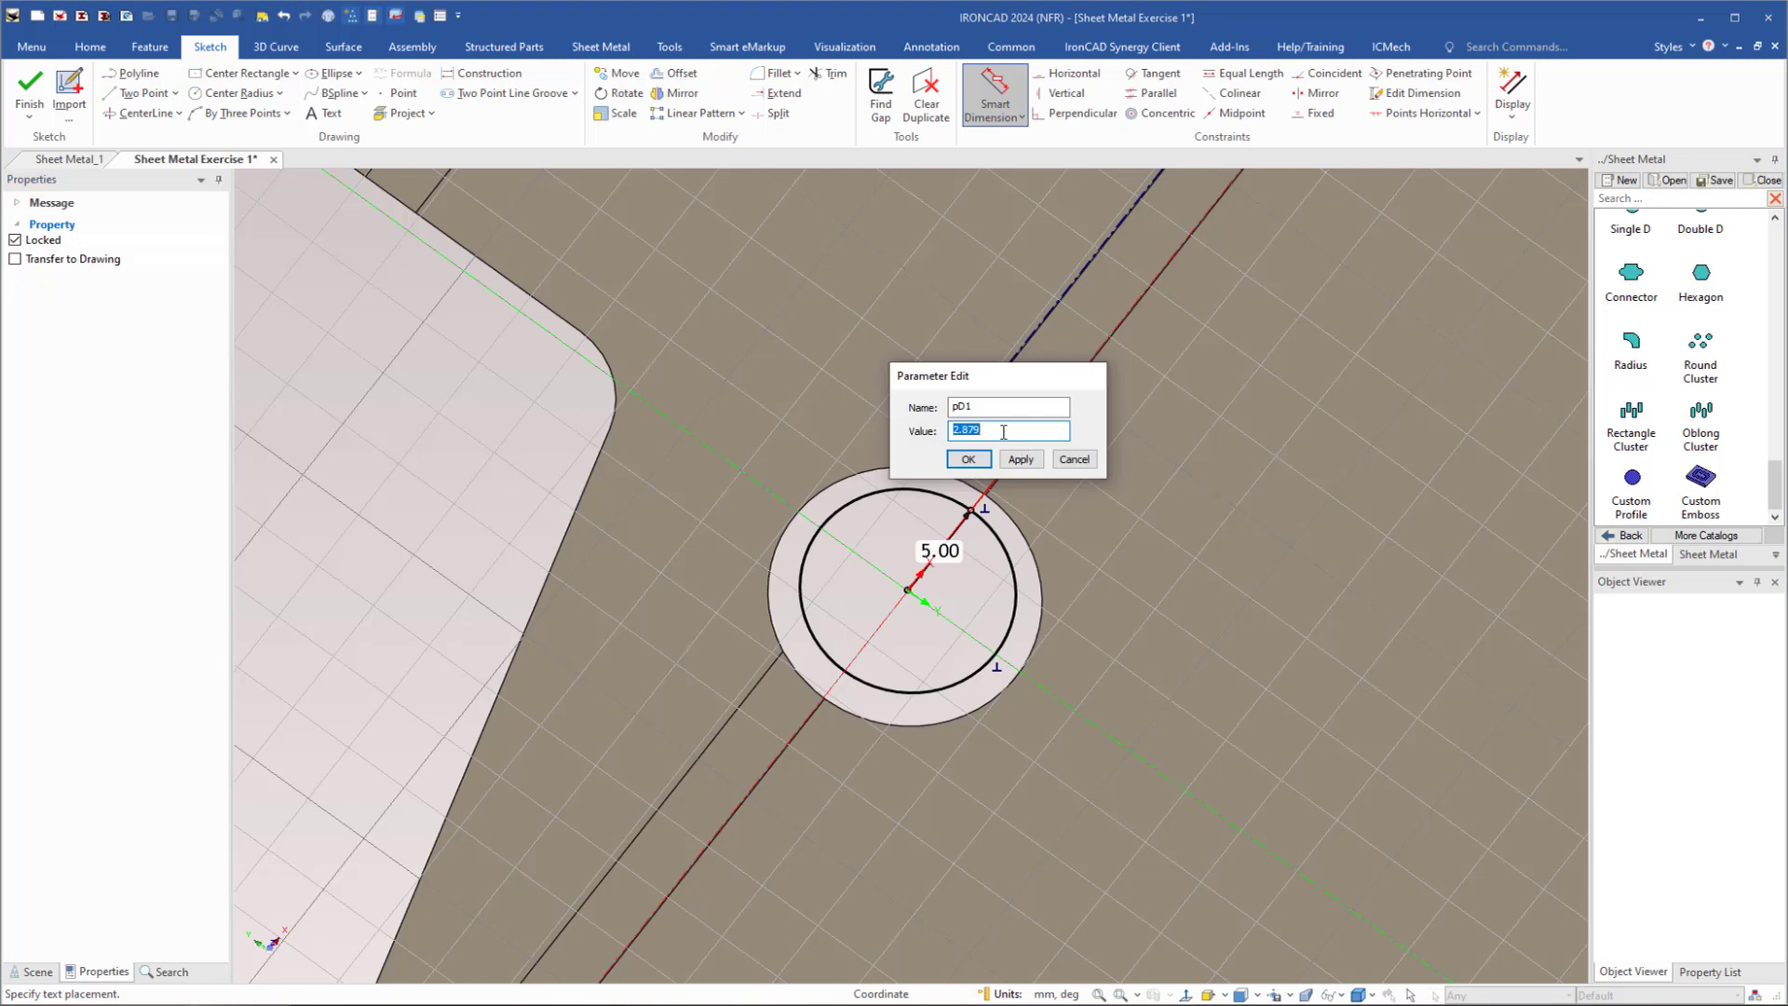
pyautogui.press('Return')
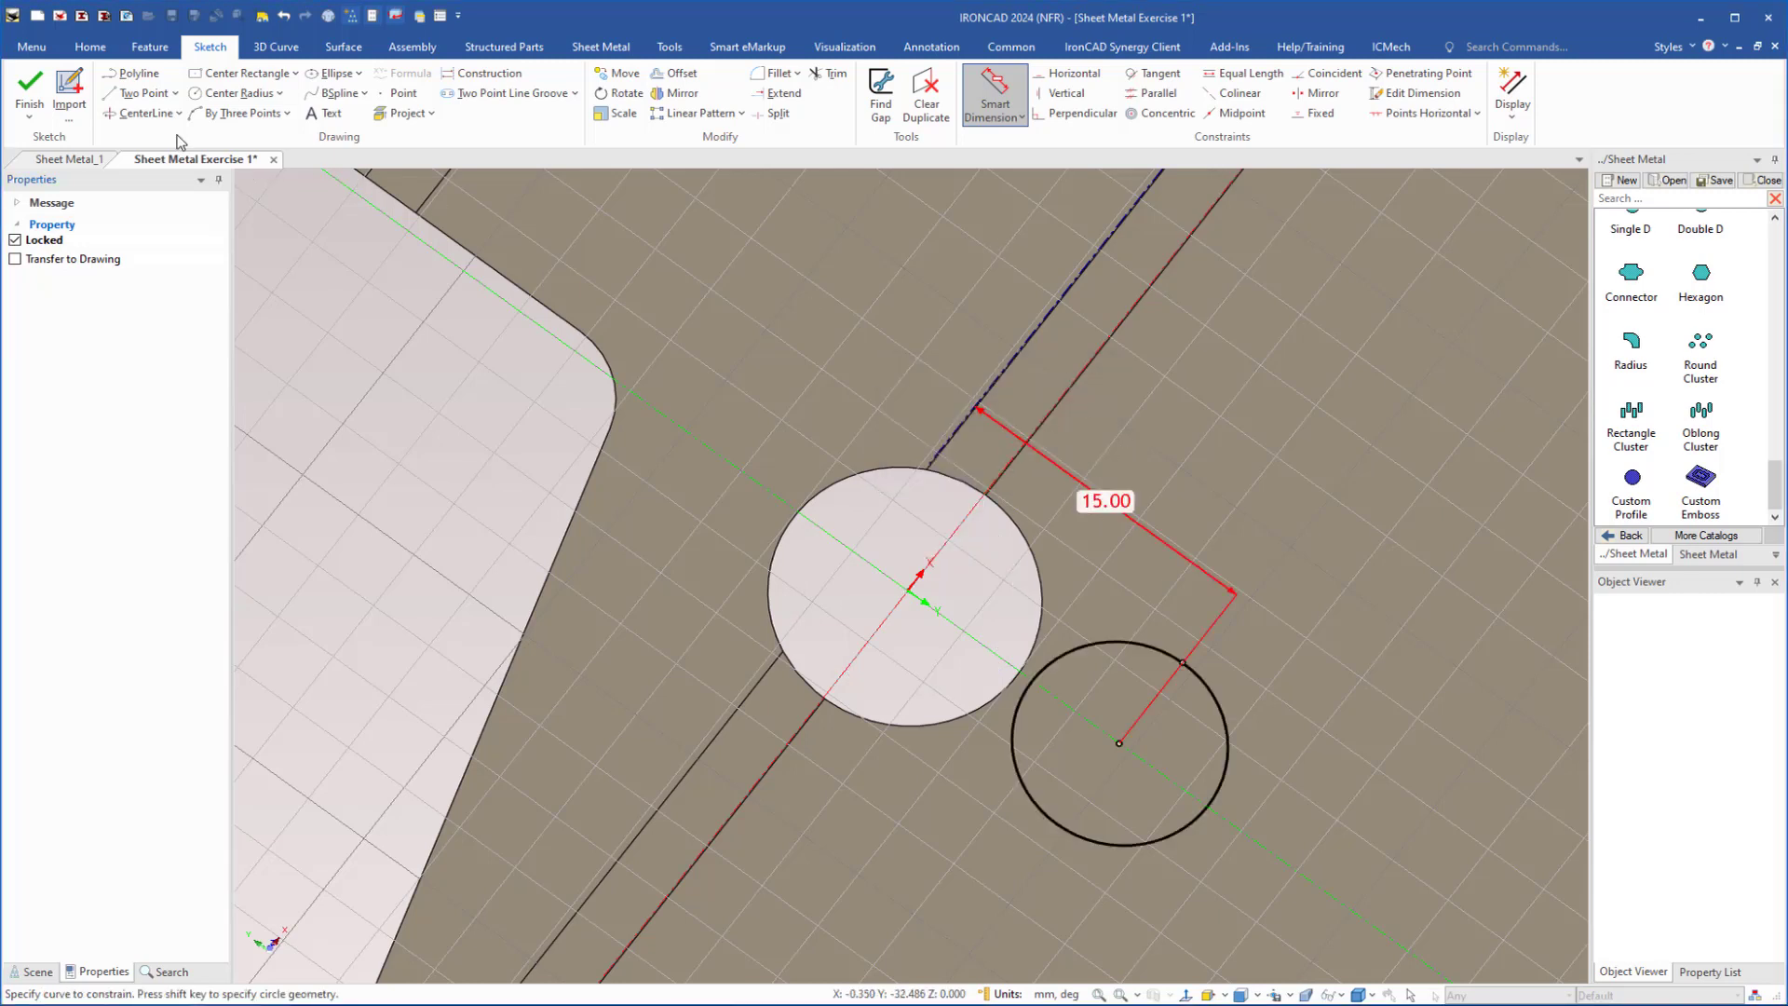
# - Draw two parallel lines about 21 mm long from the circle's tangent points past the bend's edge line, plus a crossing line about 17 mm long along it
pyautogui.click(129, 97)
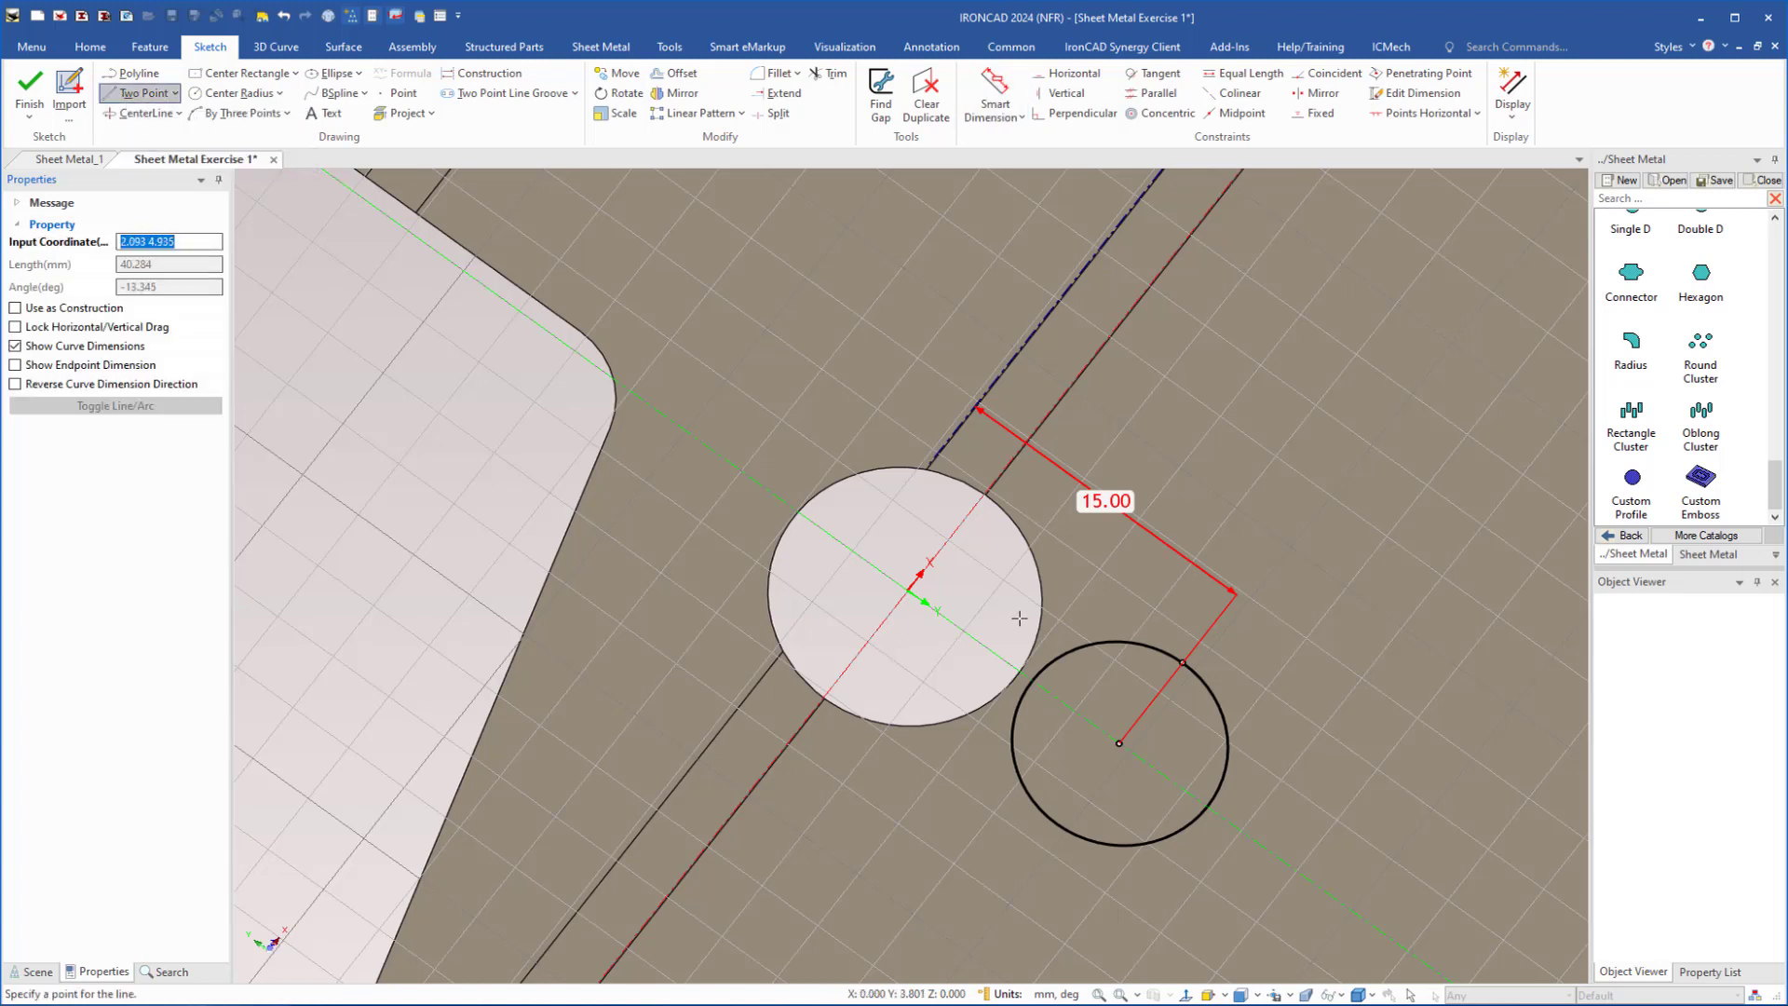
pyautogui.press('Escape')
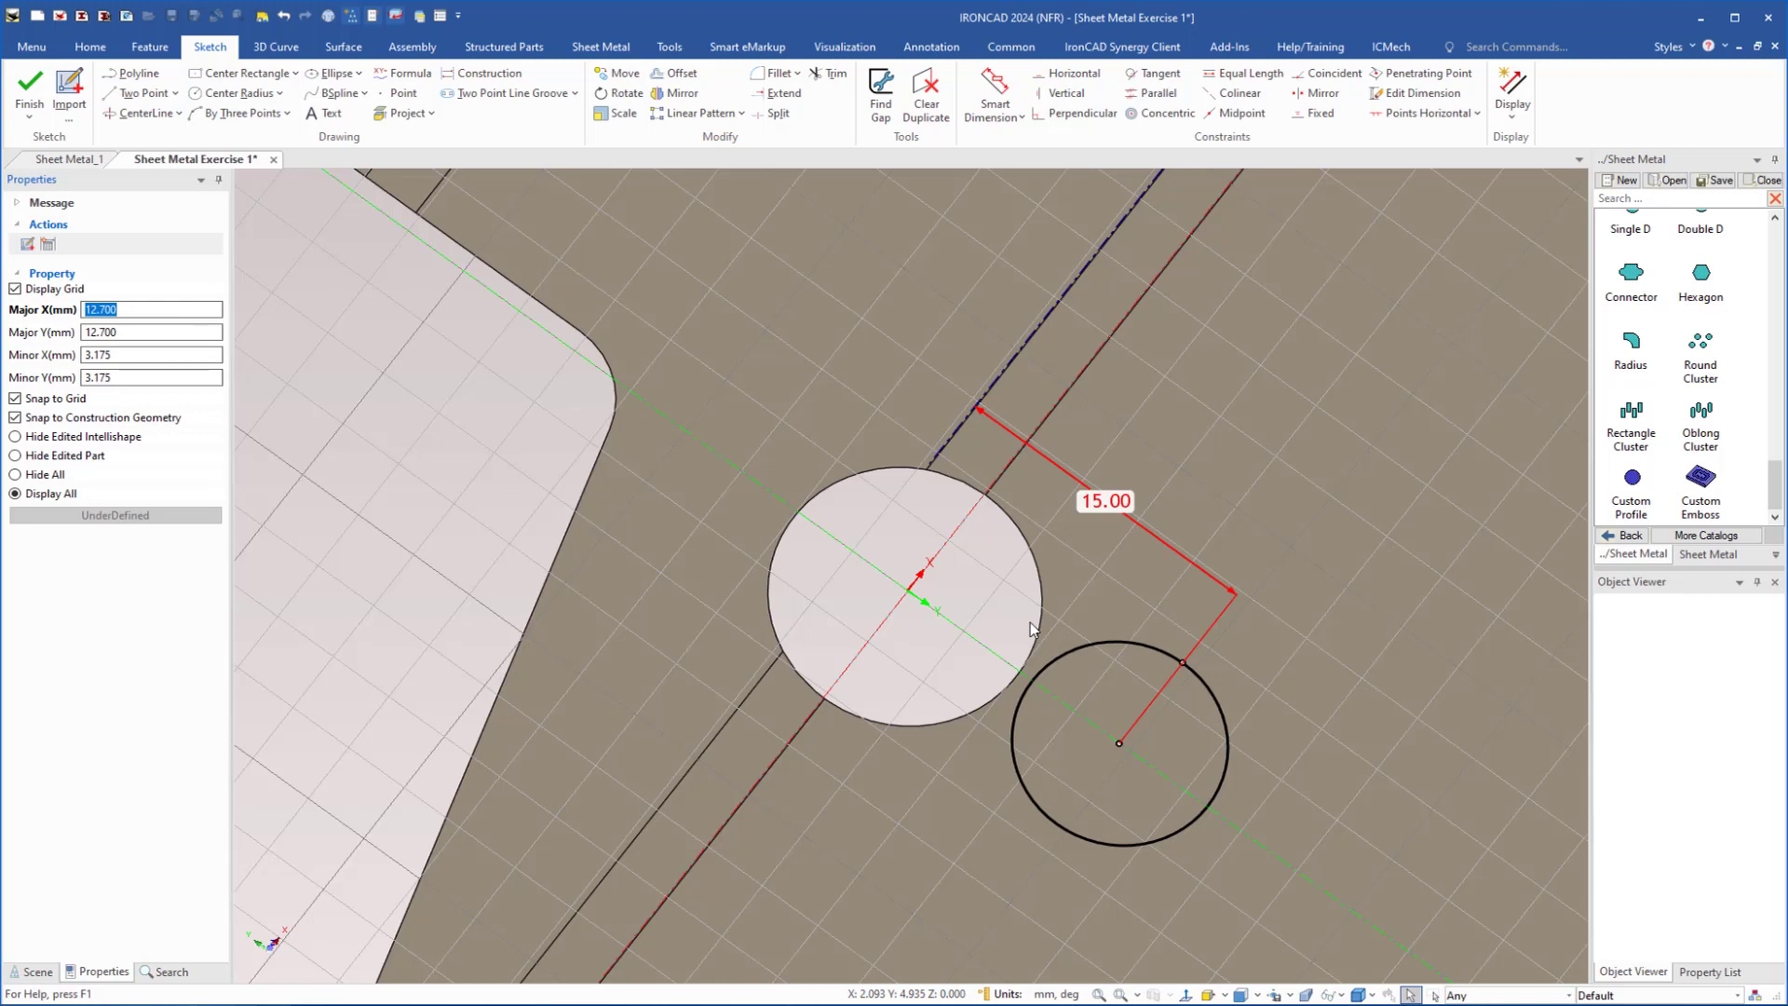
pyautogui.press('F7')
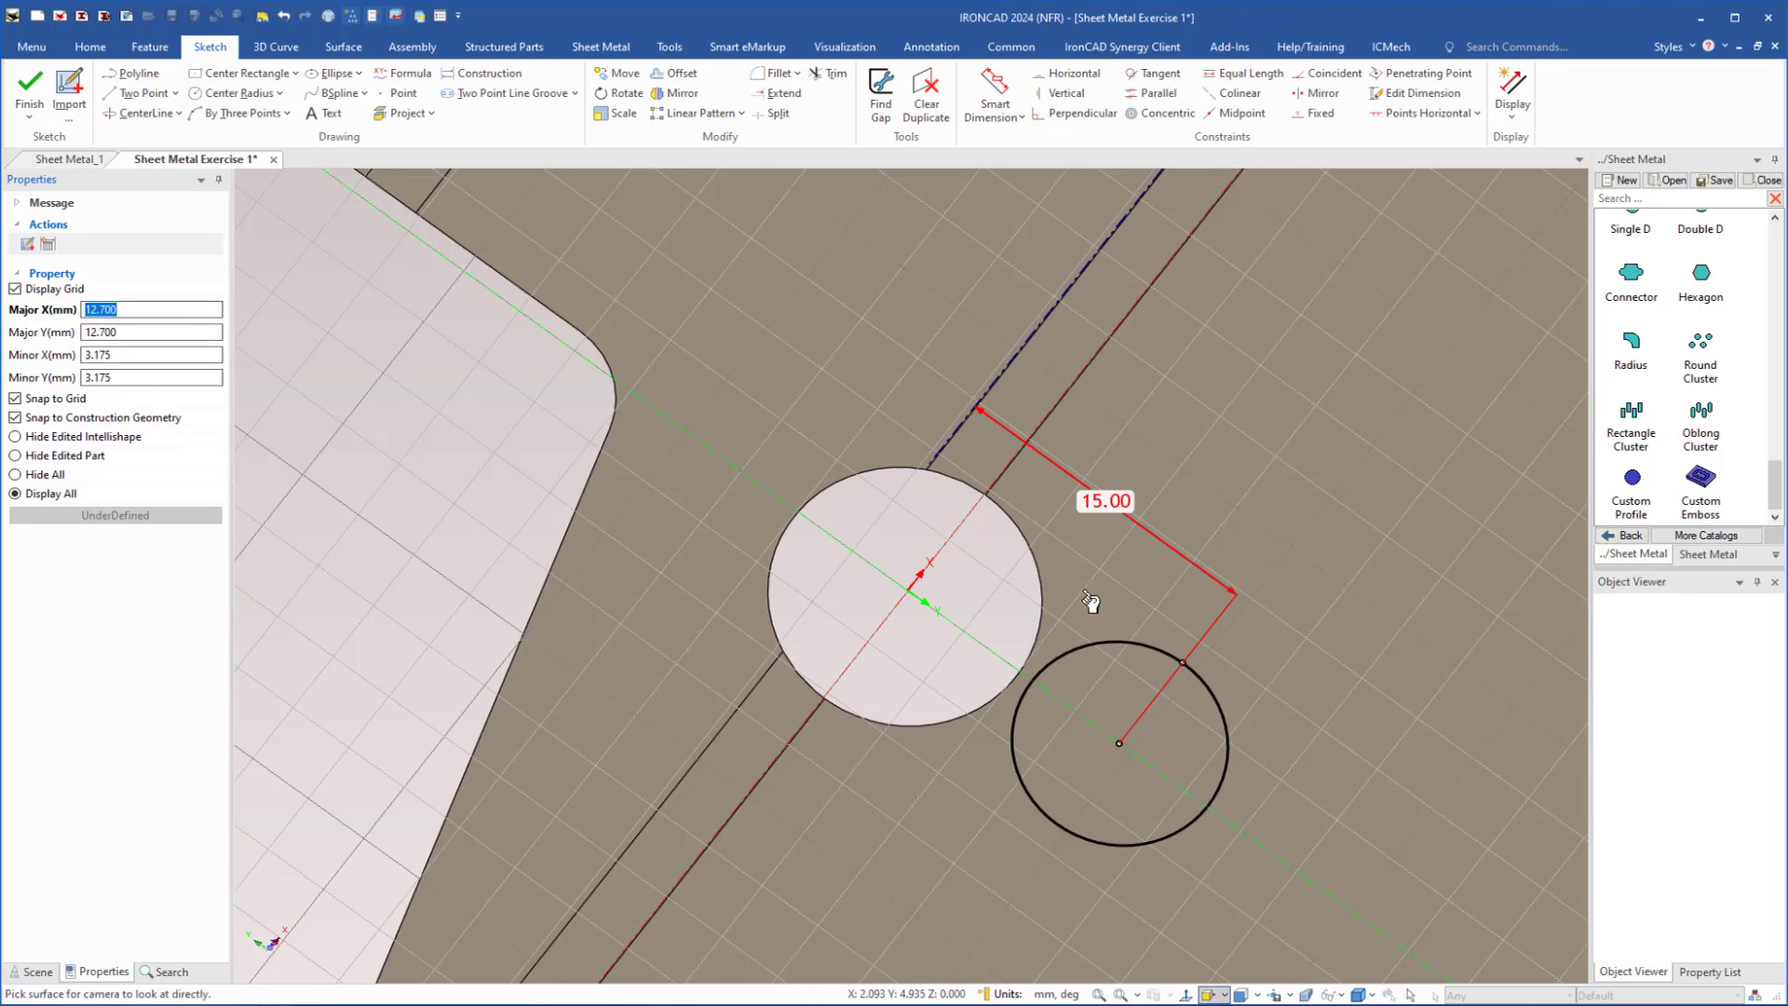
pyautogui.click(1089, 603)
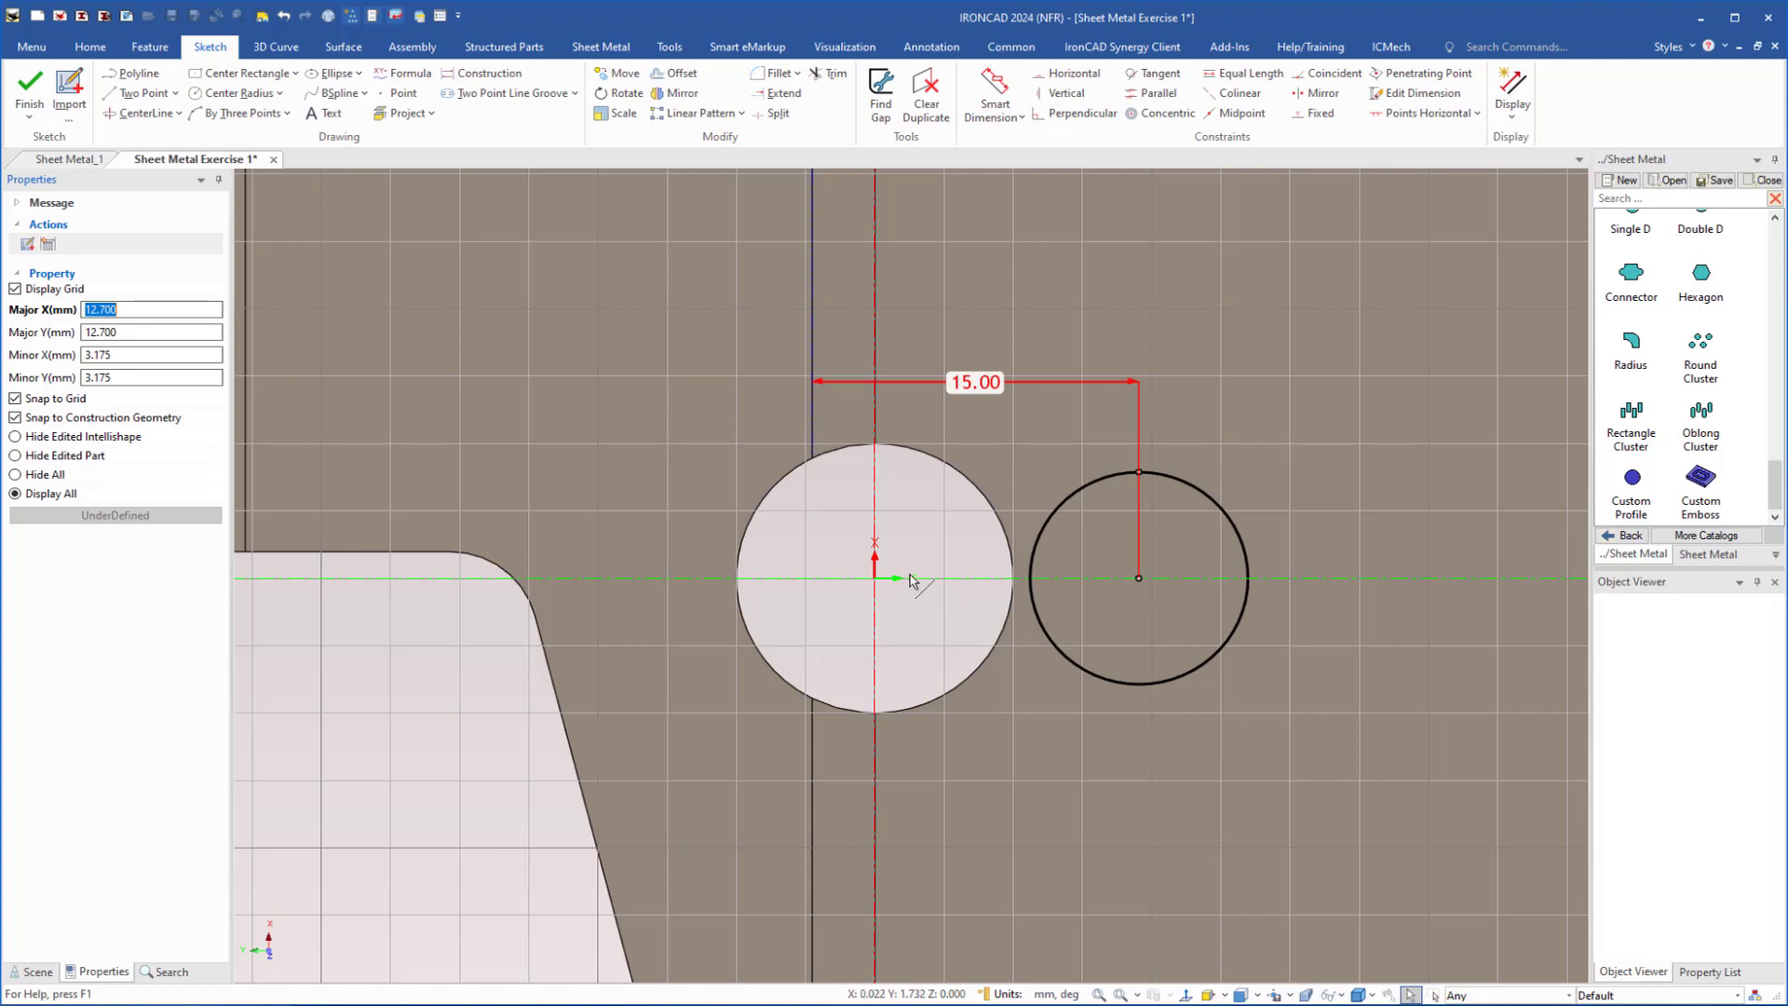
pyautogui.rightClick(1016, 688)
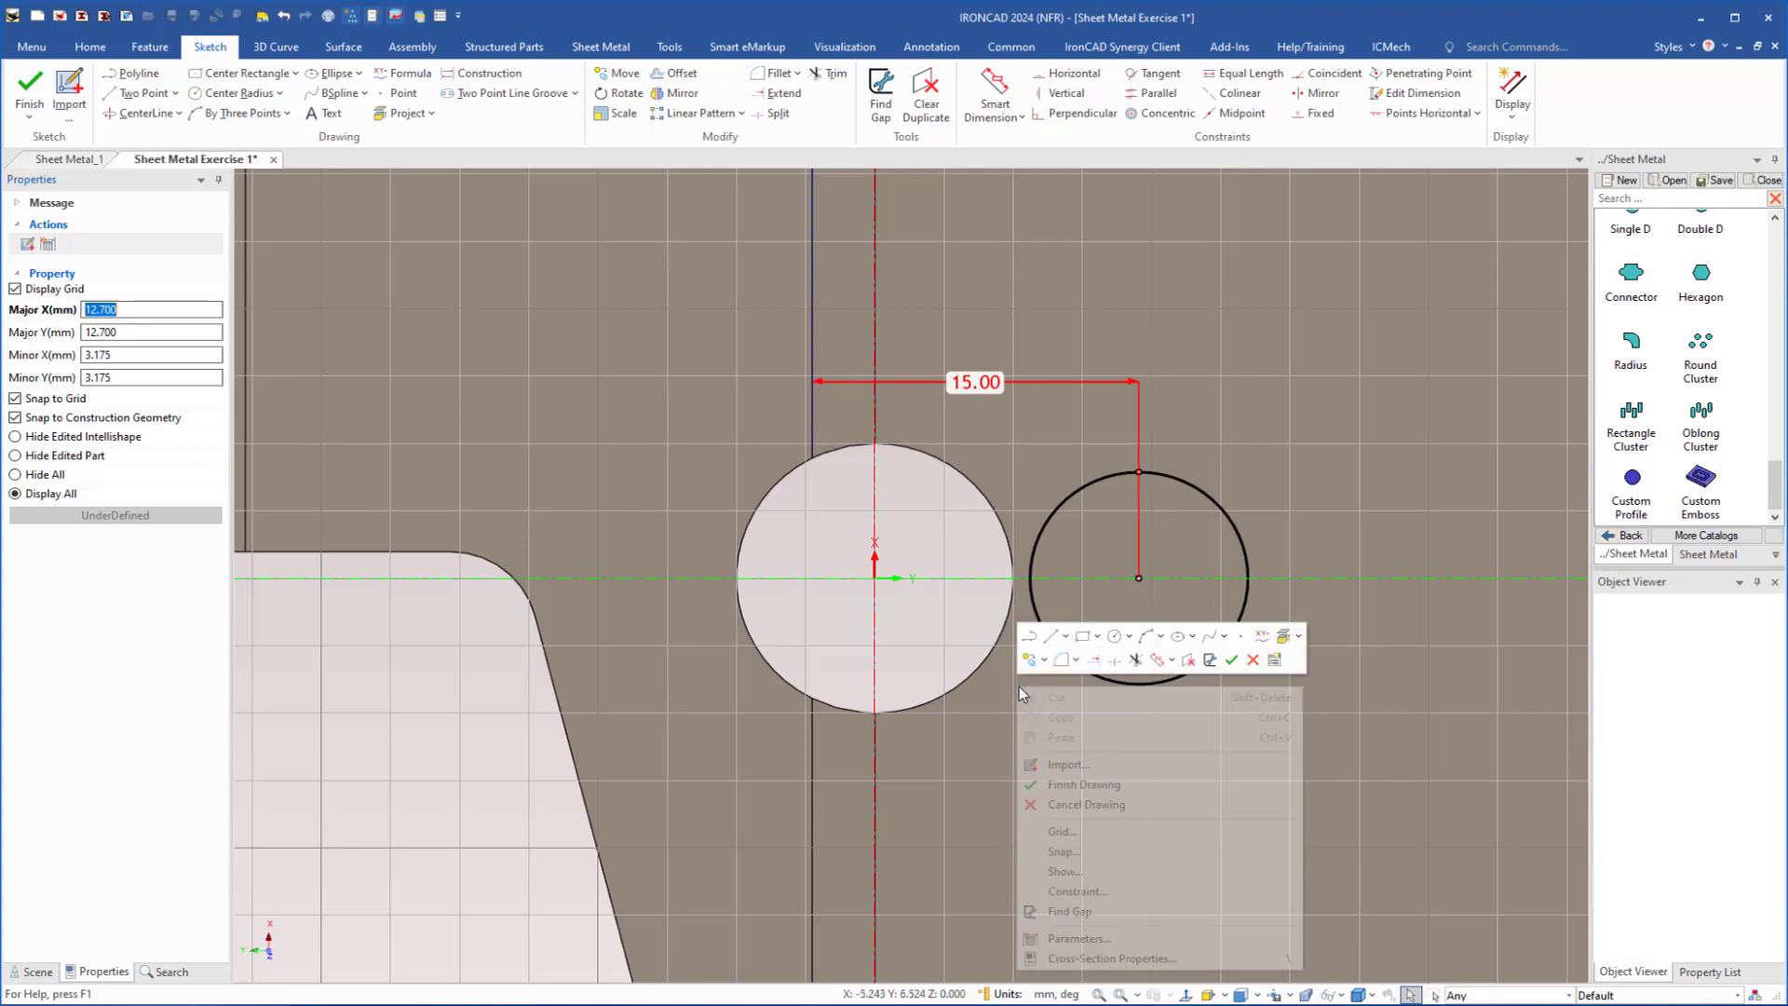
pyautogui.click(1056, 636)
pyautogui.press('l')
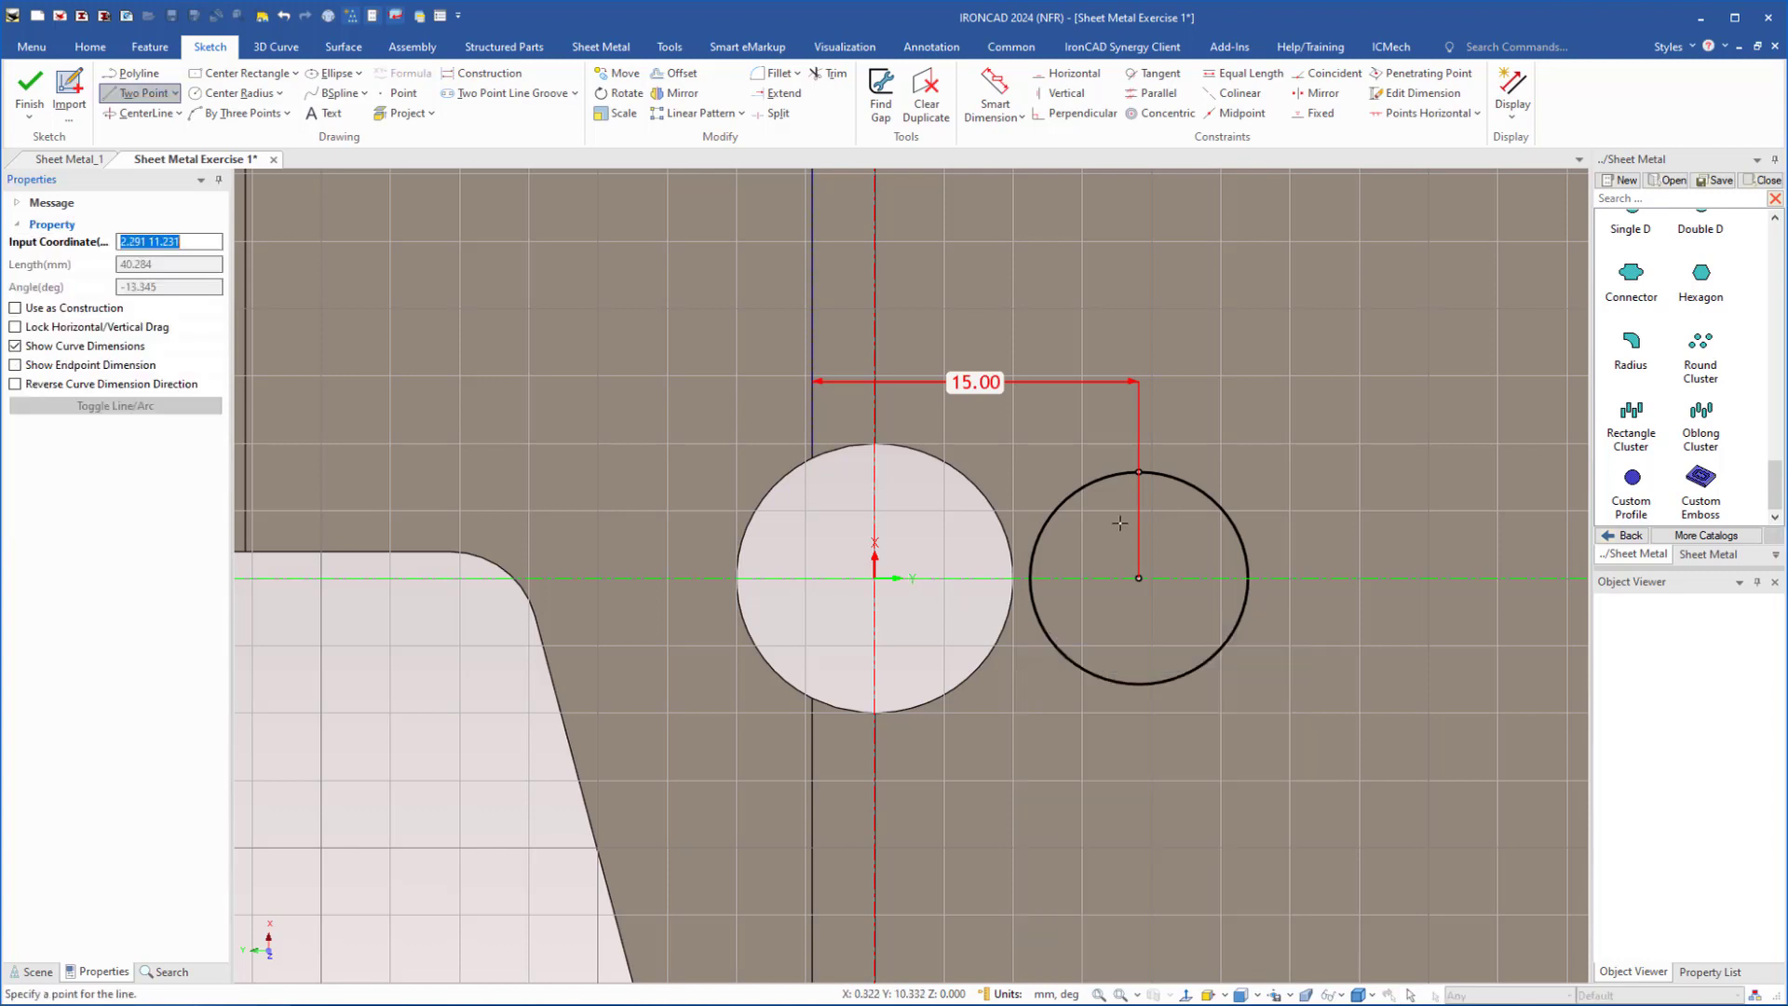
pyautogui.click(1138, 474)
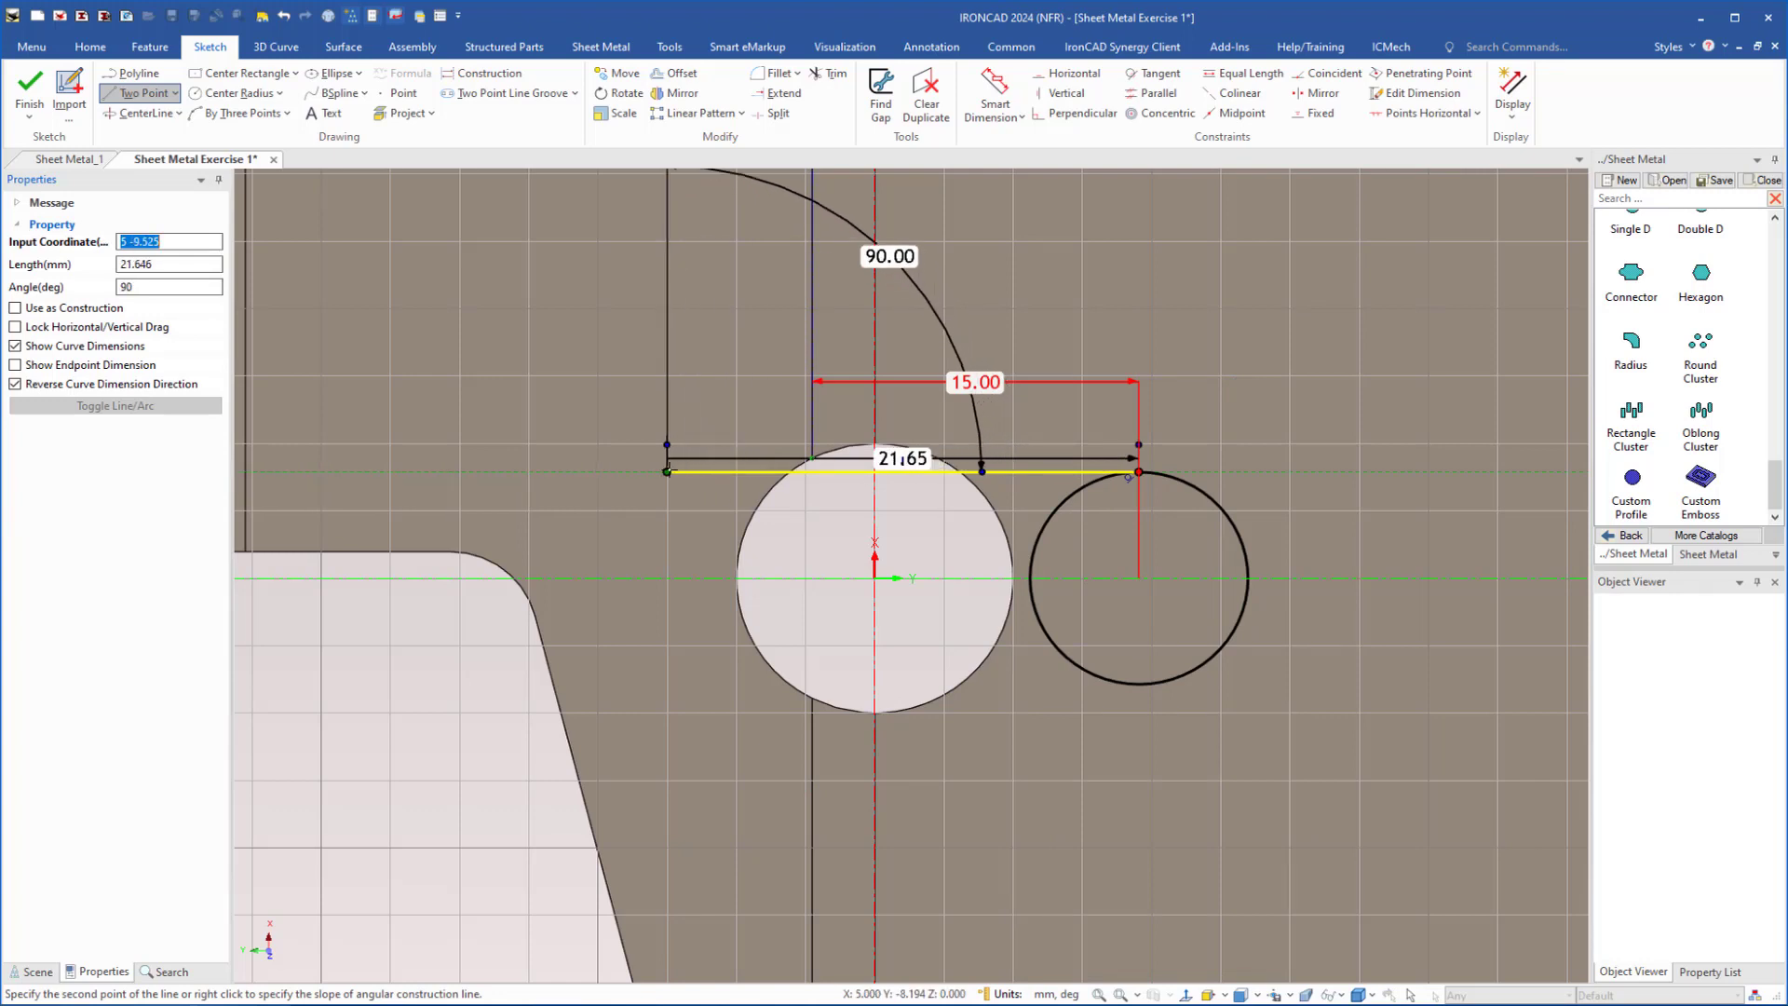
pyautogui.click(667, 472)
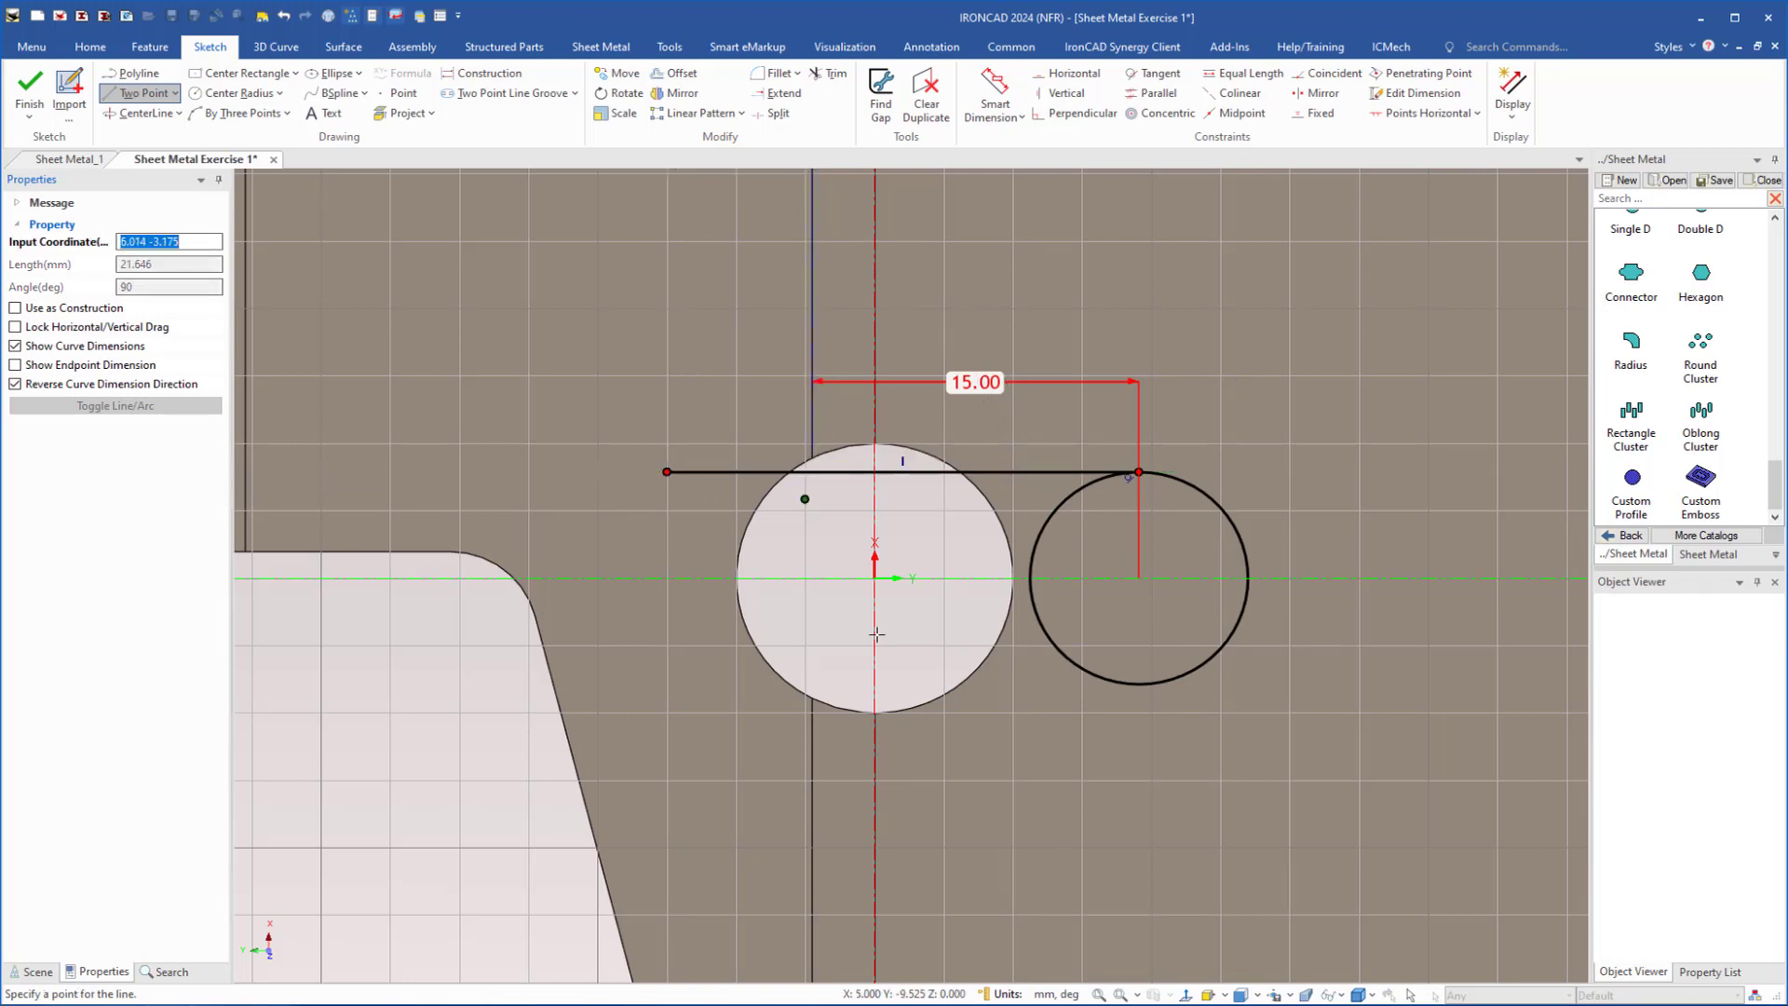
pyautogui.click(1138, 683)
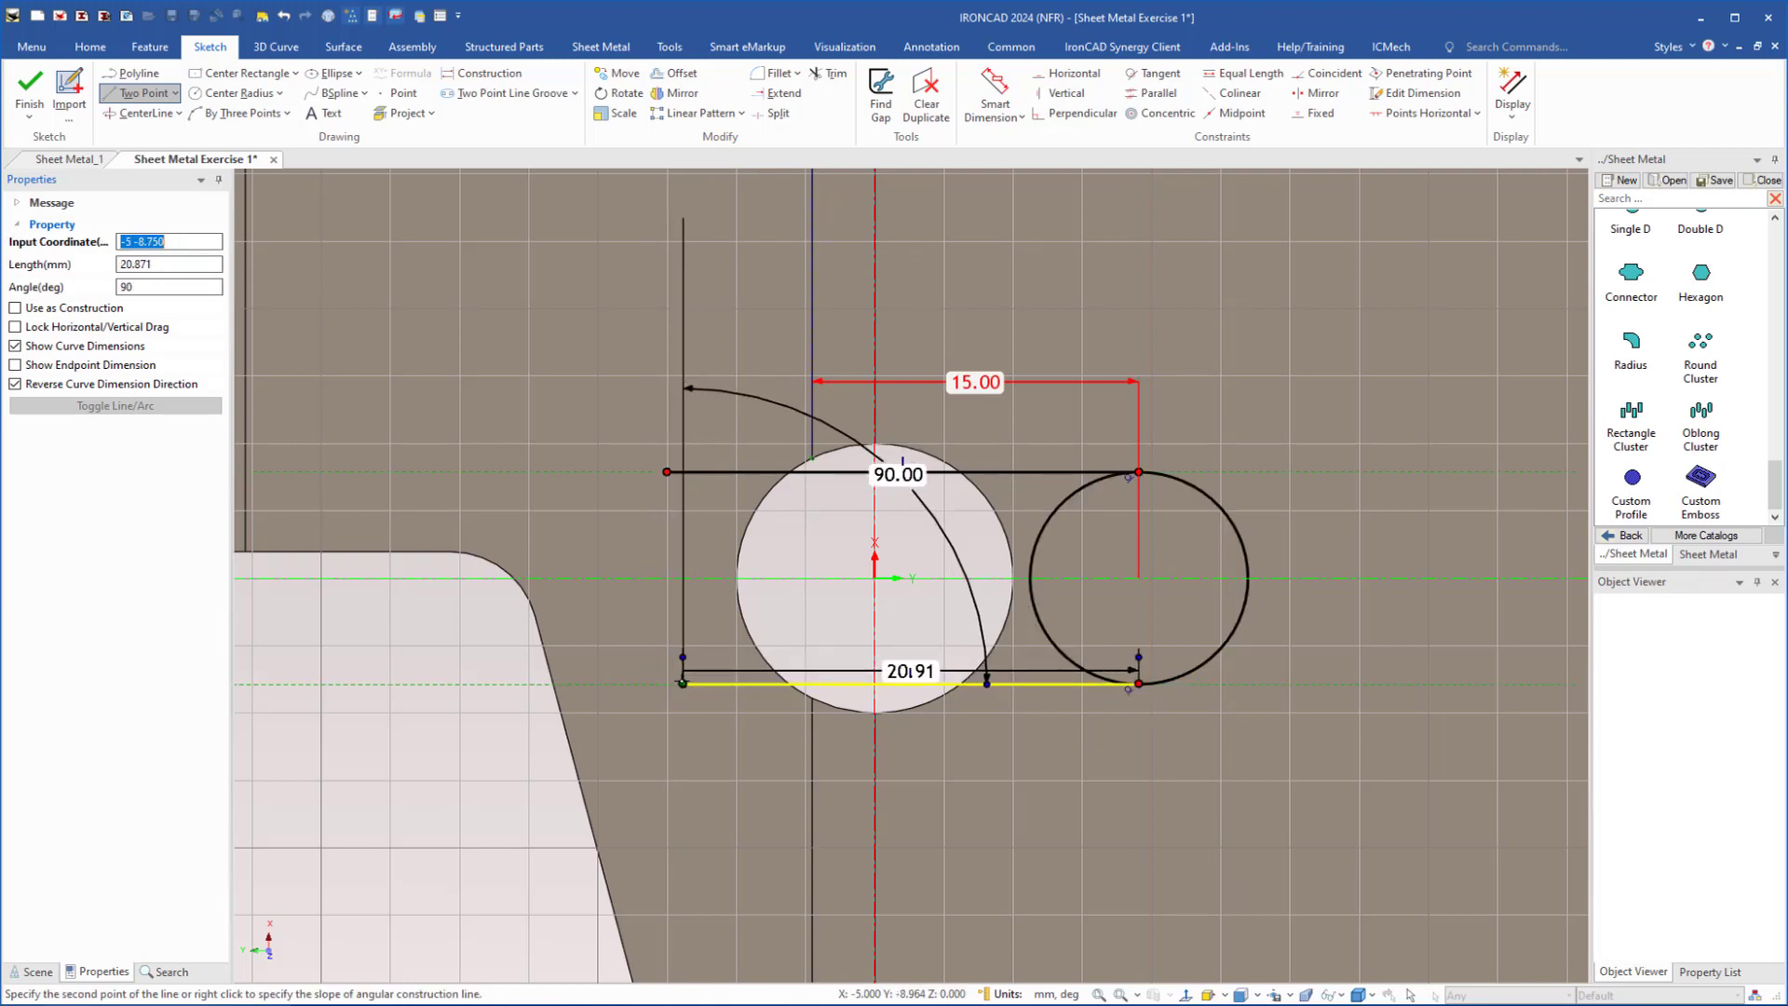
pyautogui.click(682, 682)
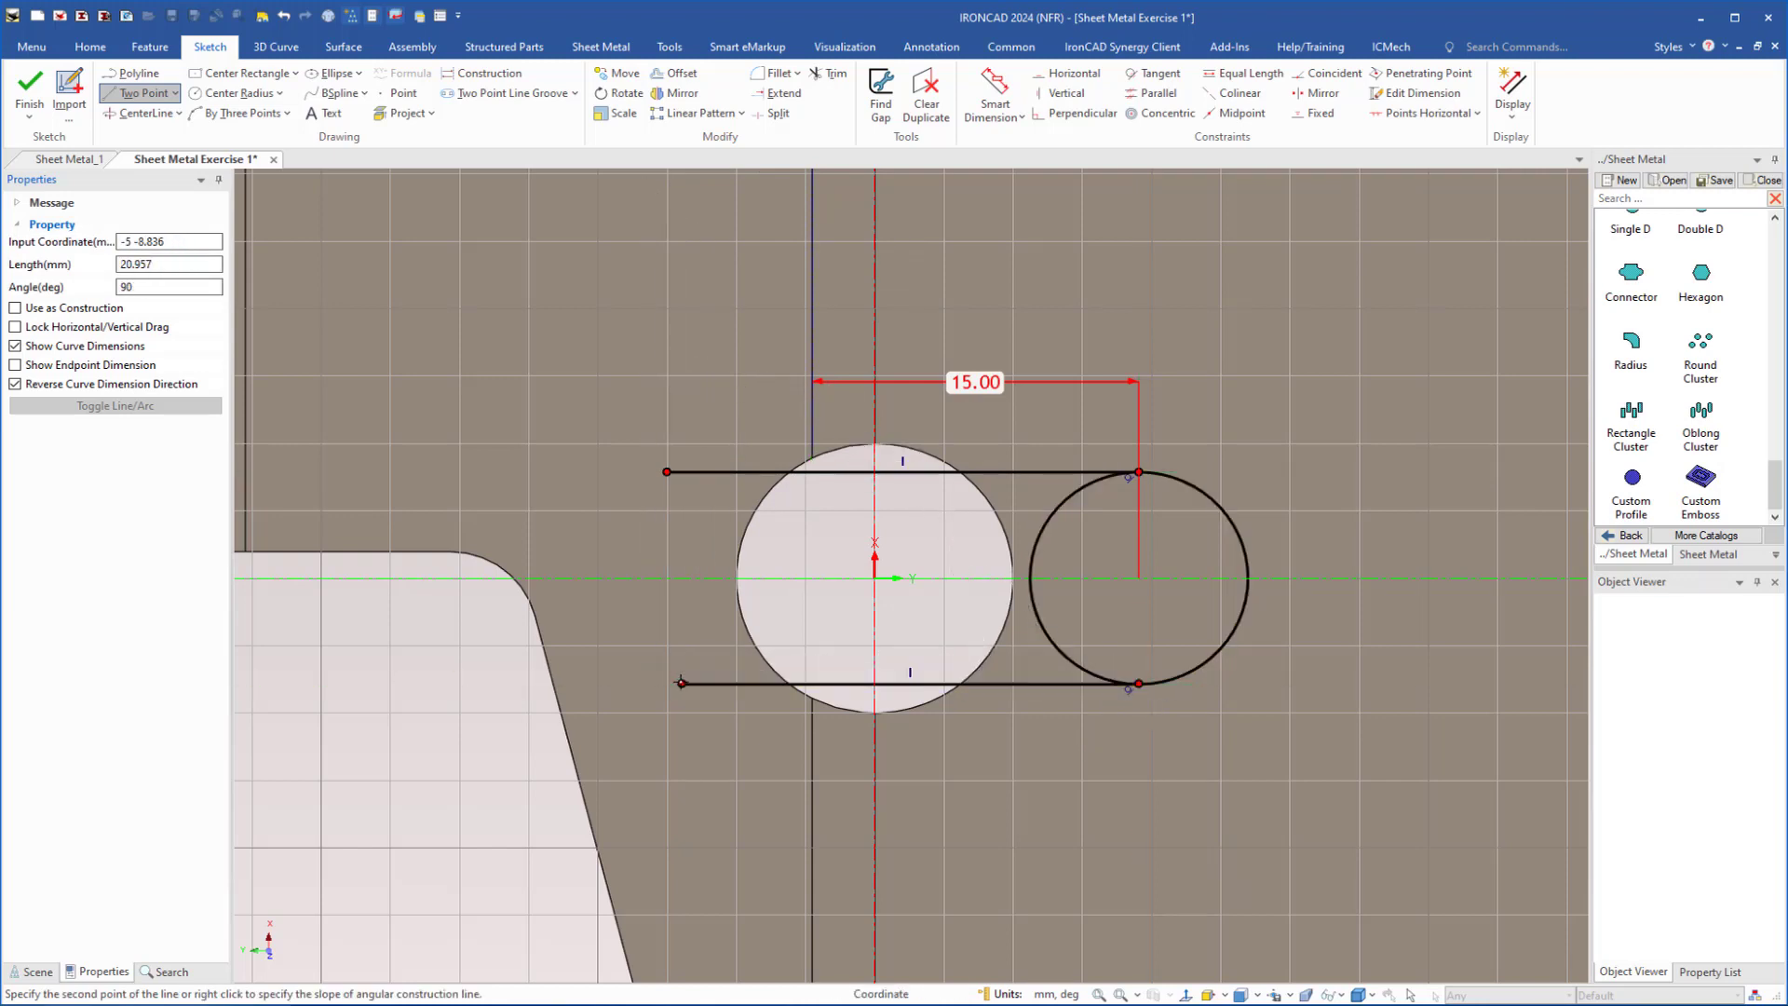
pyautogui.click(811, 415)
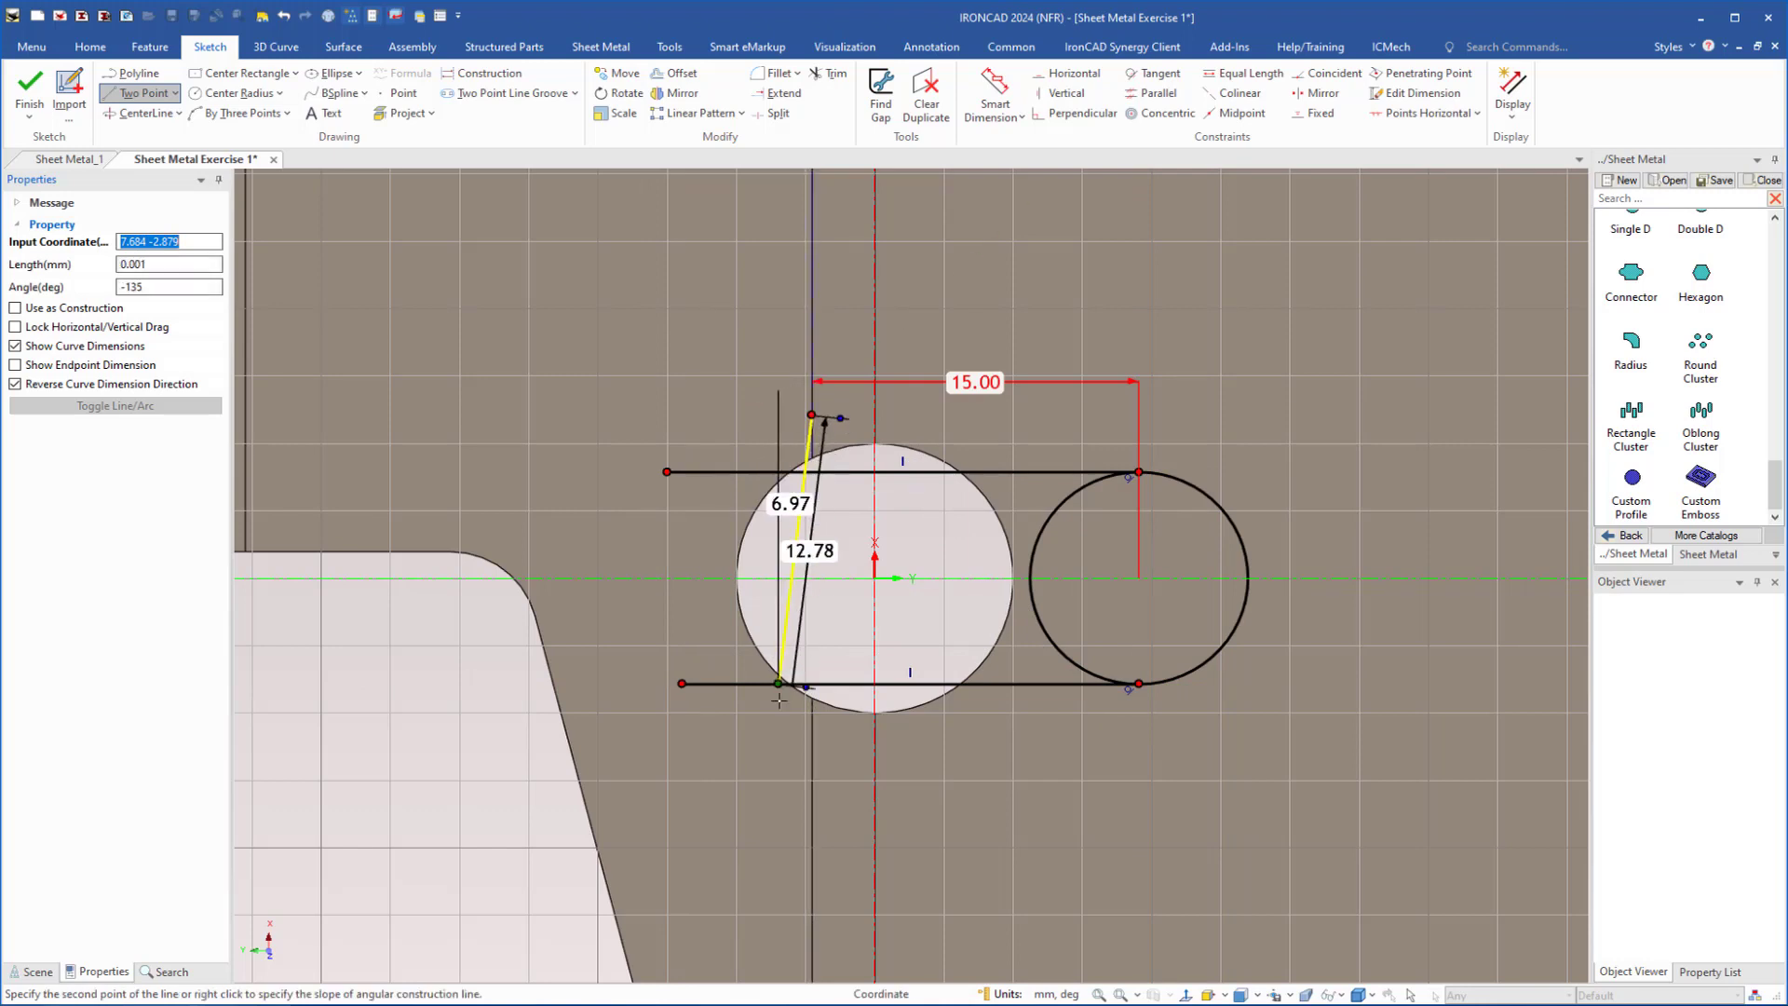
pyautogui.click(811, 769)
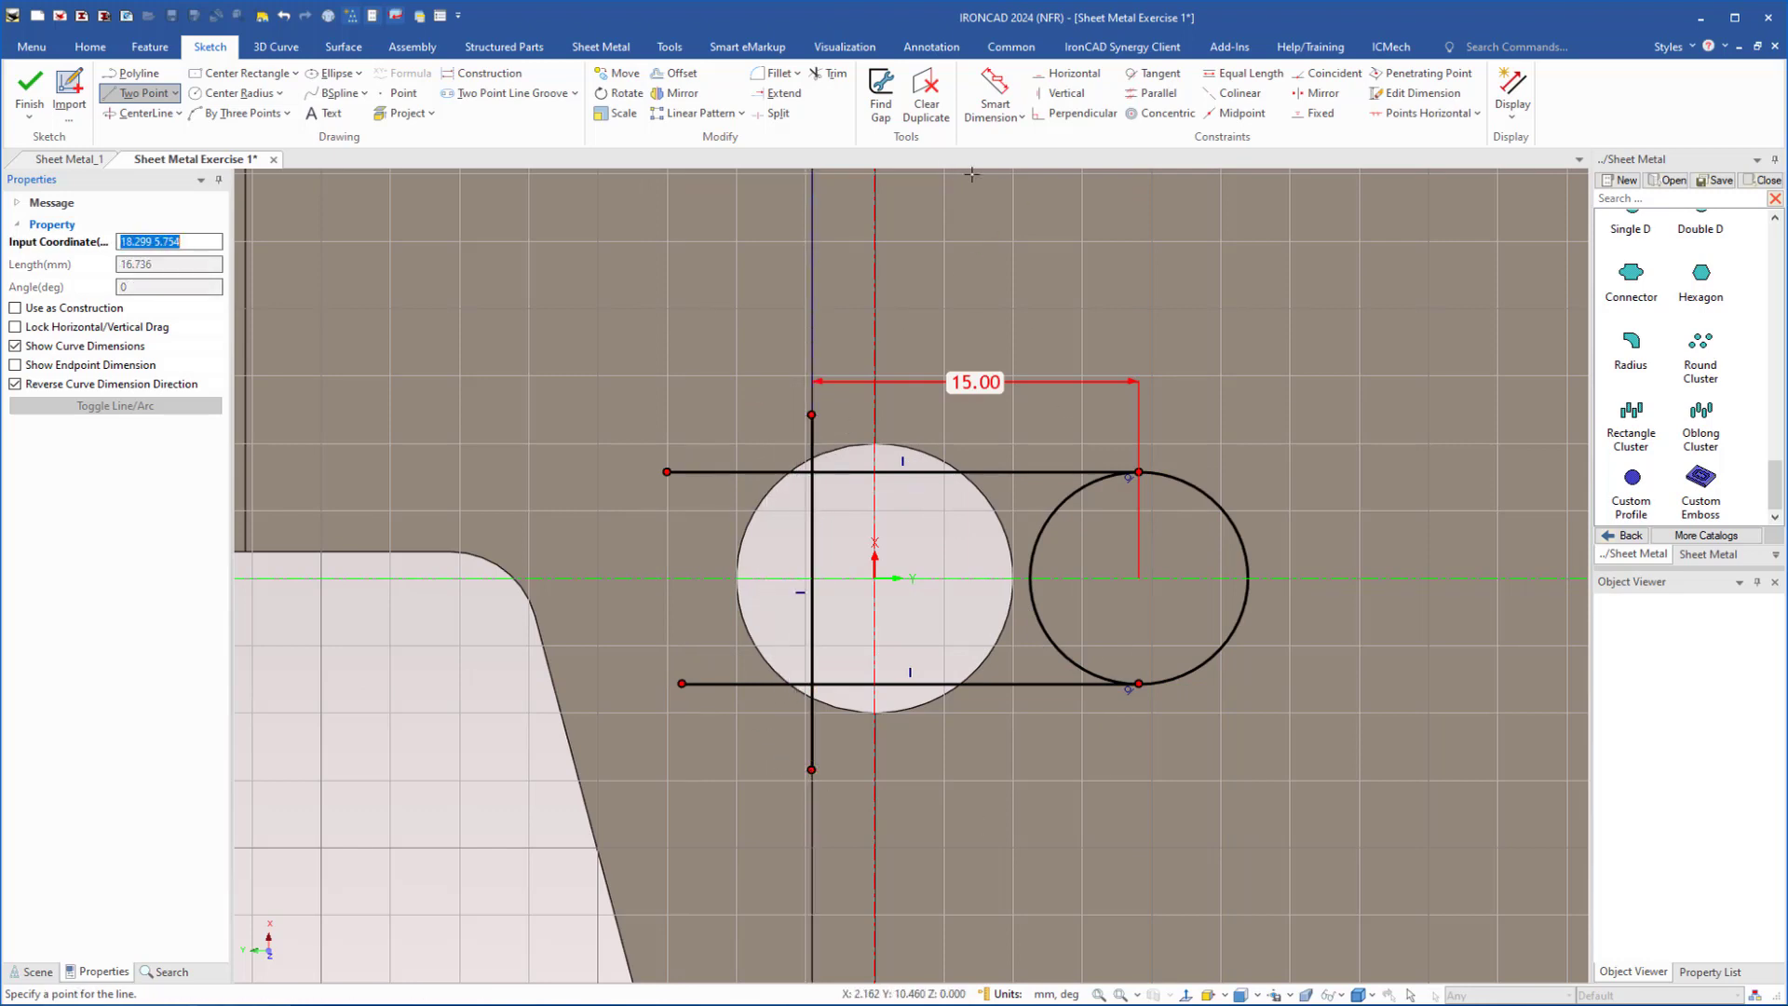
# - Trim the overhanging line ends and the circle's inner half to leave a closed round-ended slot, and finish the sketch
pyautogui.click(836, 75)
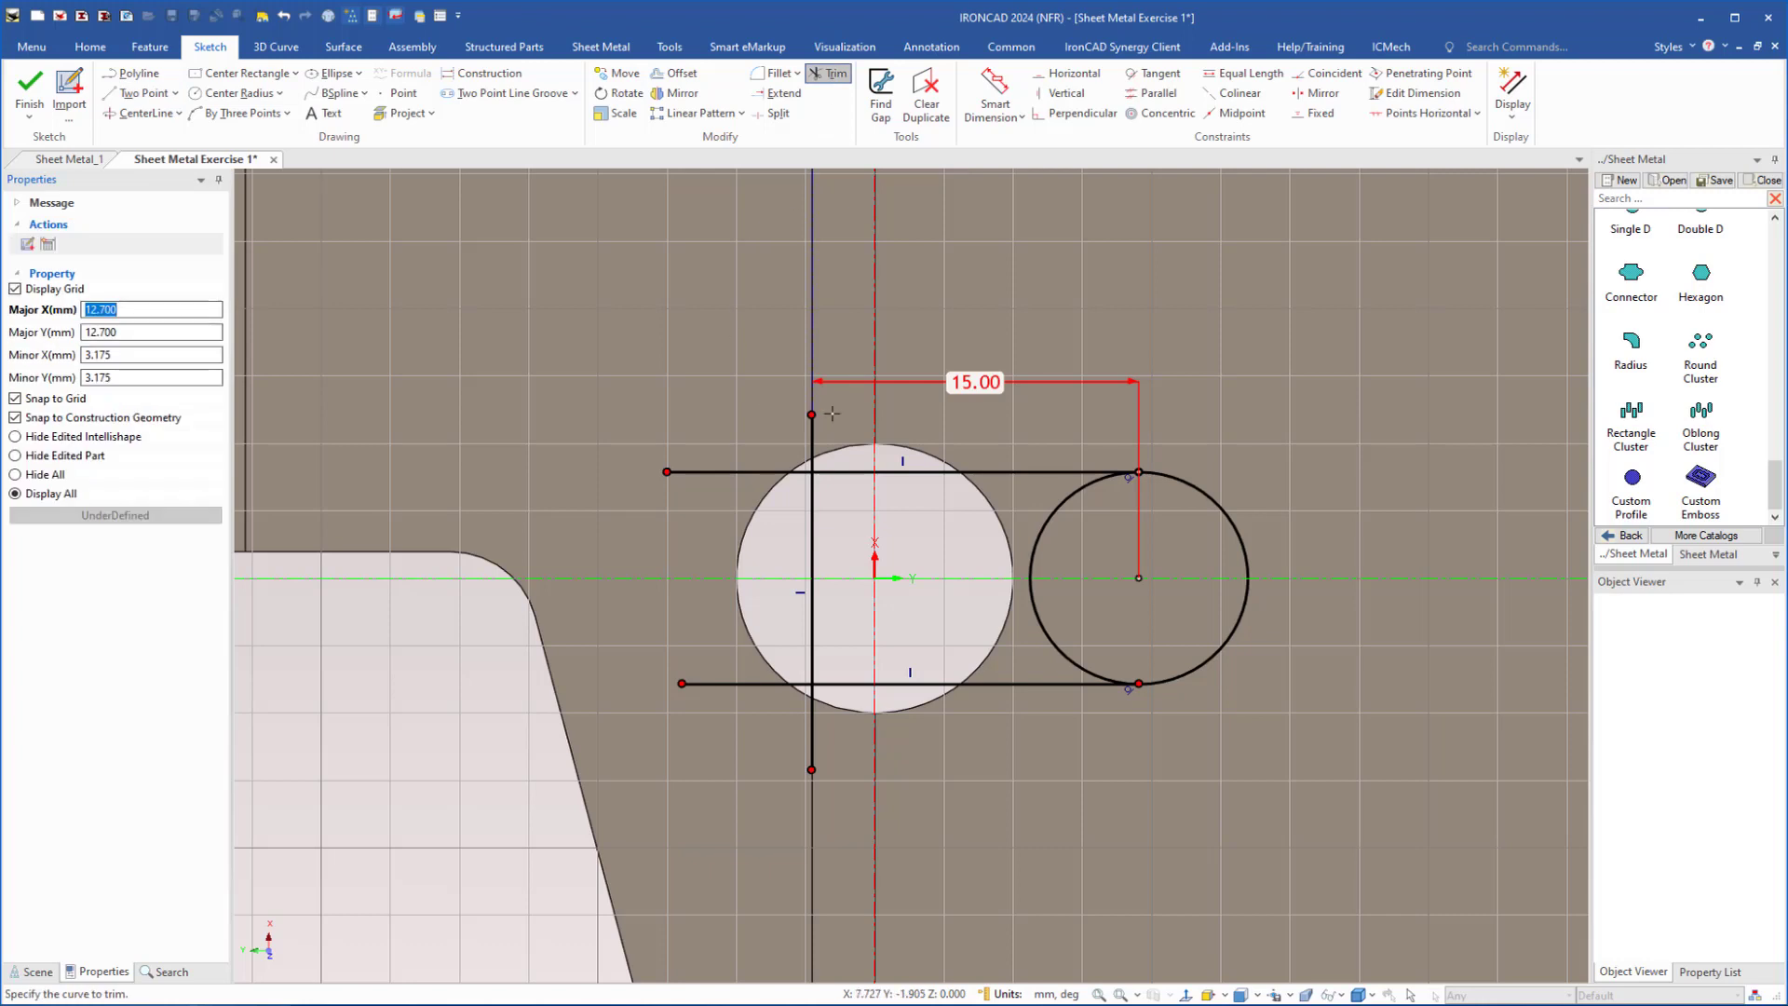
pyautogui.click(812, 438)
pyautogui.click(708, 471)
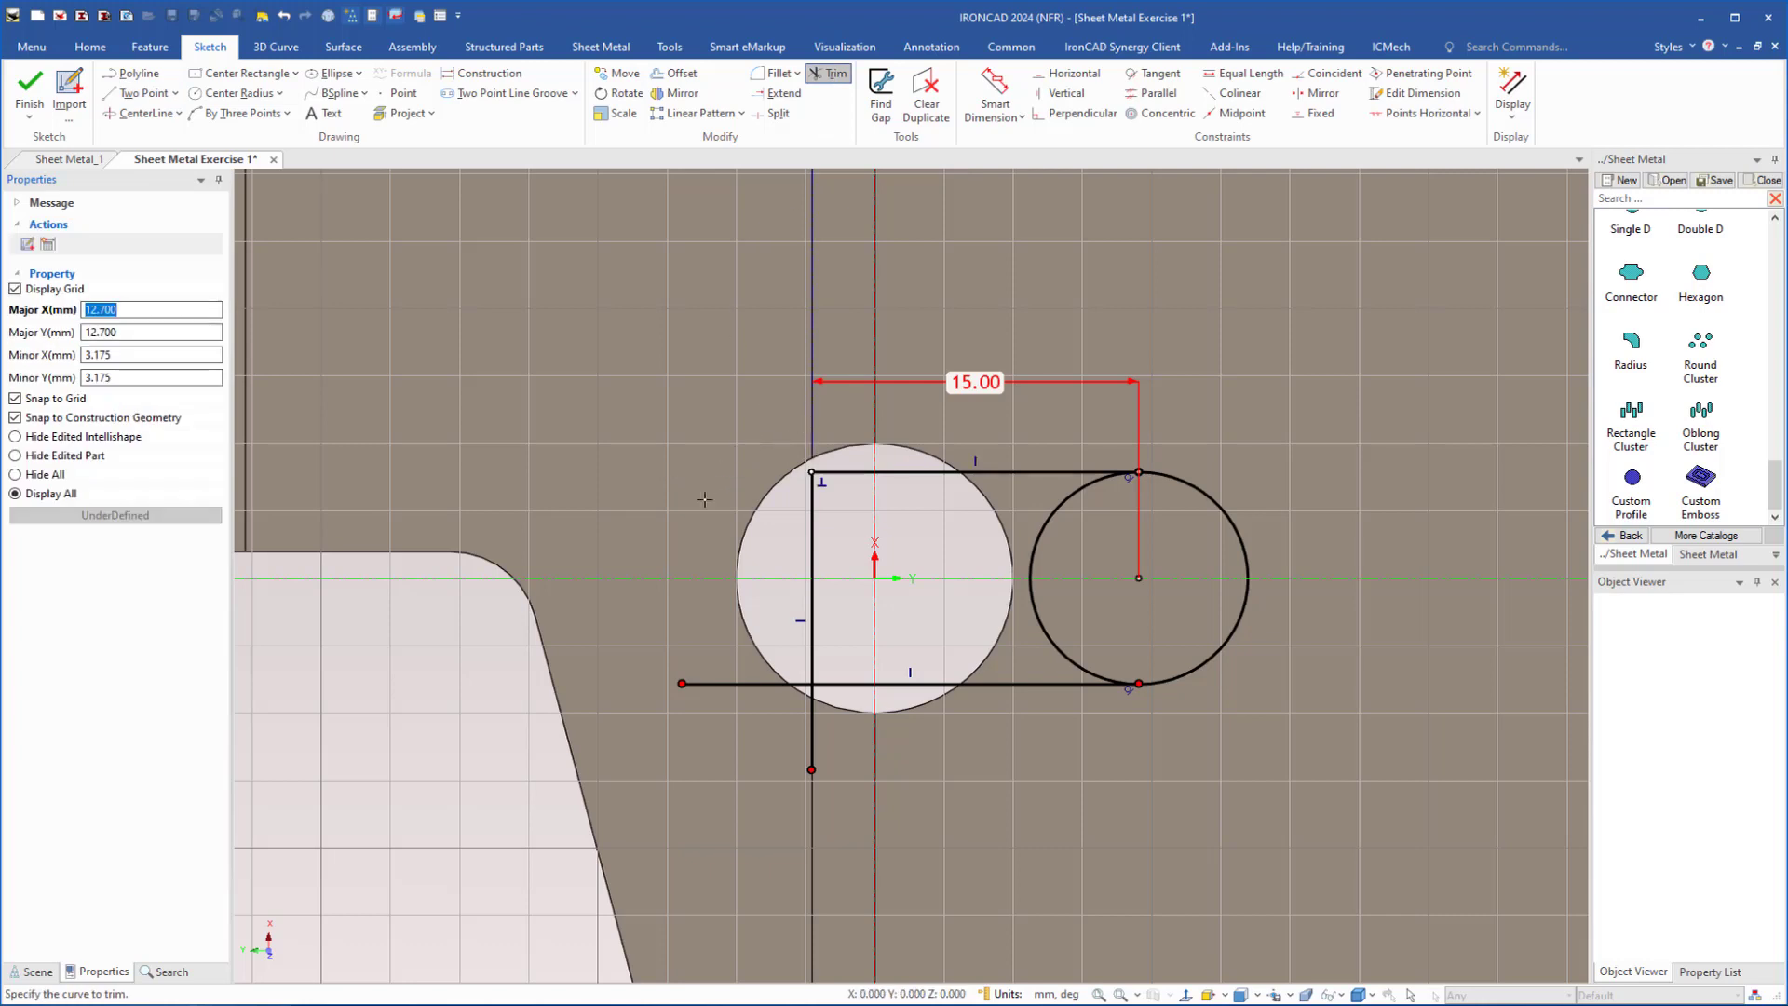
pyautogui.click(709, 689)
pyautogui.click(809, 740)
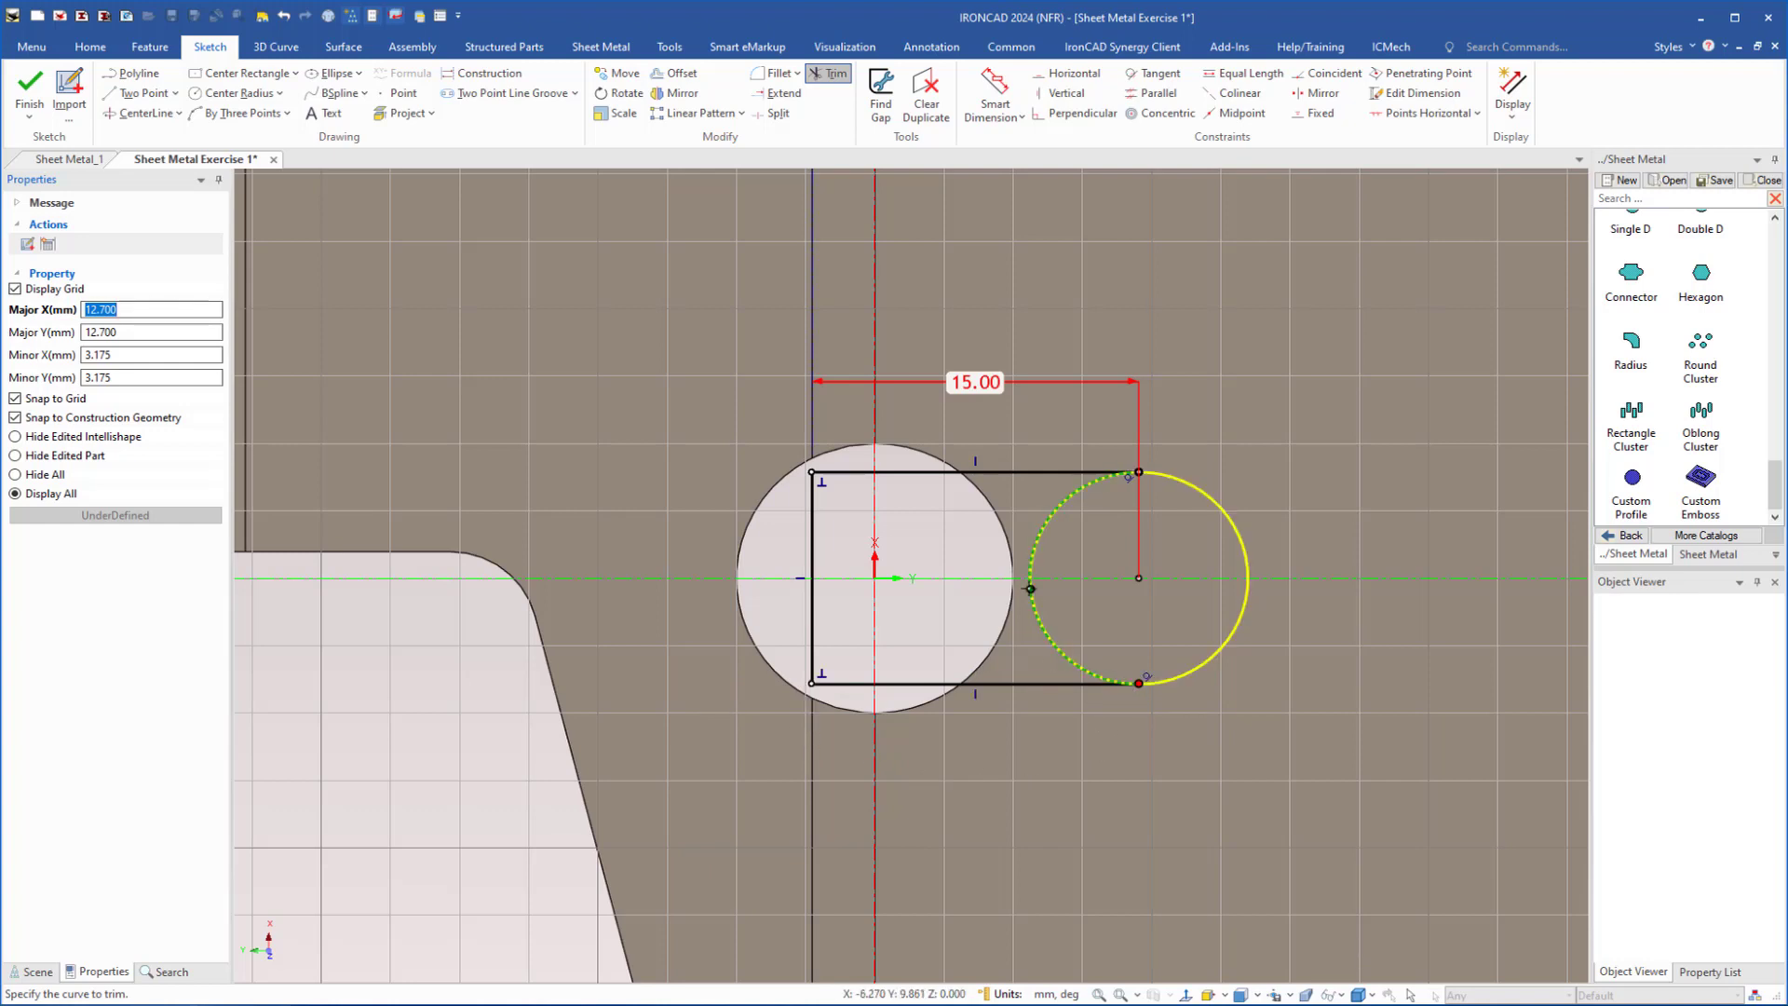
pyautogui.click(1030, 588)
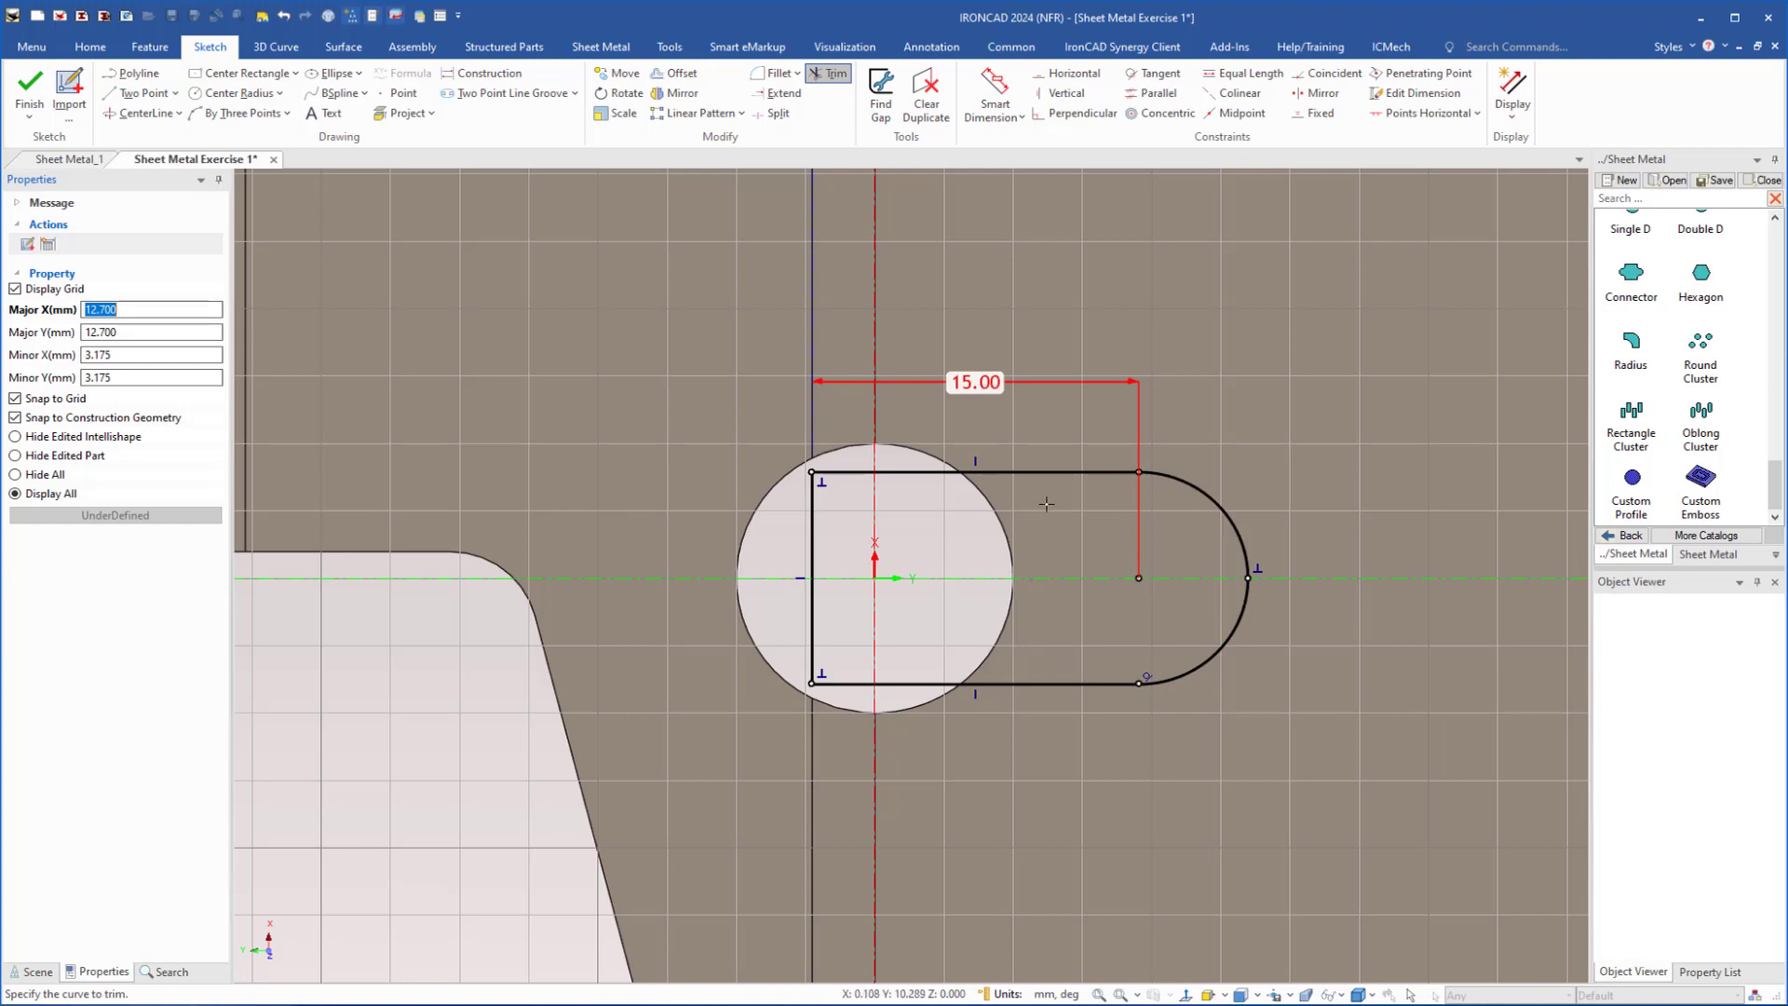
pyautogui.click(29, 91)
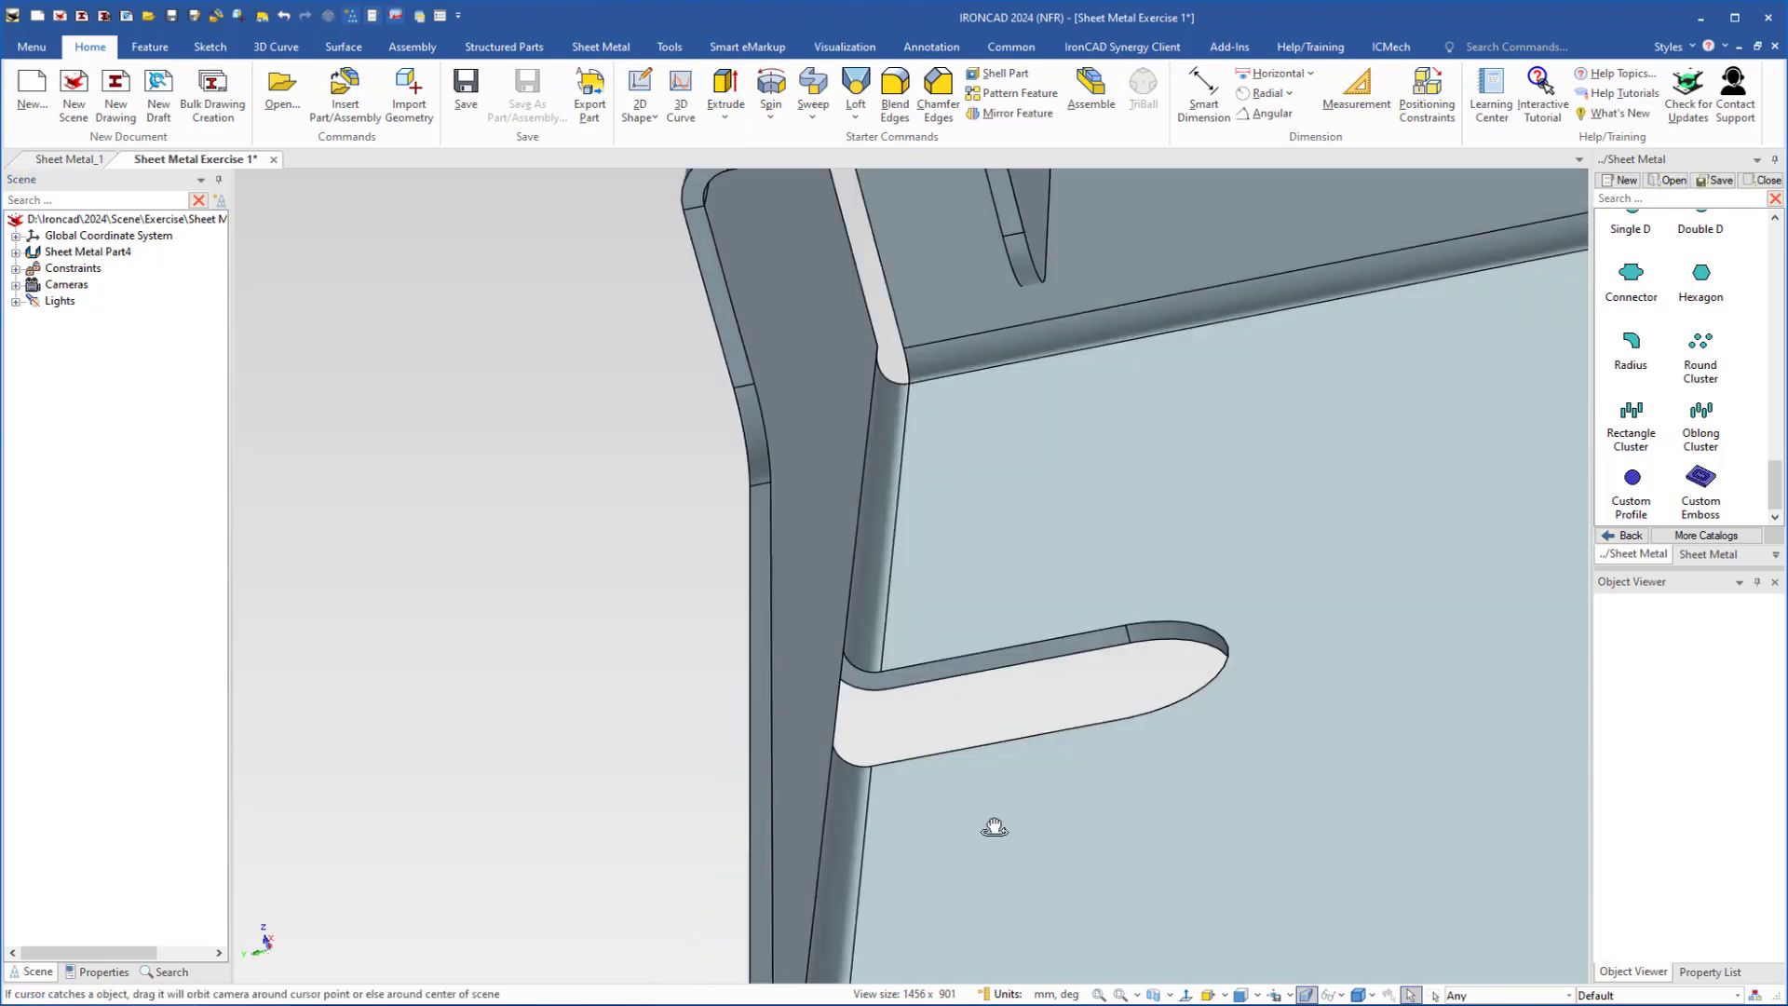
# - Place an Add Stock shape on the slot cutout's straight edge at the back flange
pyautogui.moveTo(995, 827); pyautogui.dragTo(624, 633, button='middle')
pyautogui.keyDown('shift'); pyautogui.moveTo(623, 633); pyautogui.dragTo(791, 391, button='middle'); pyautogui.keyUp('shift')
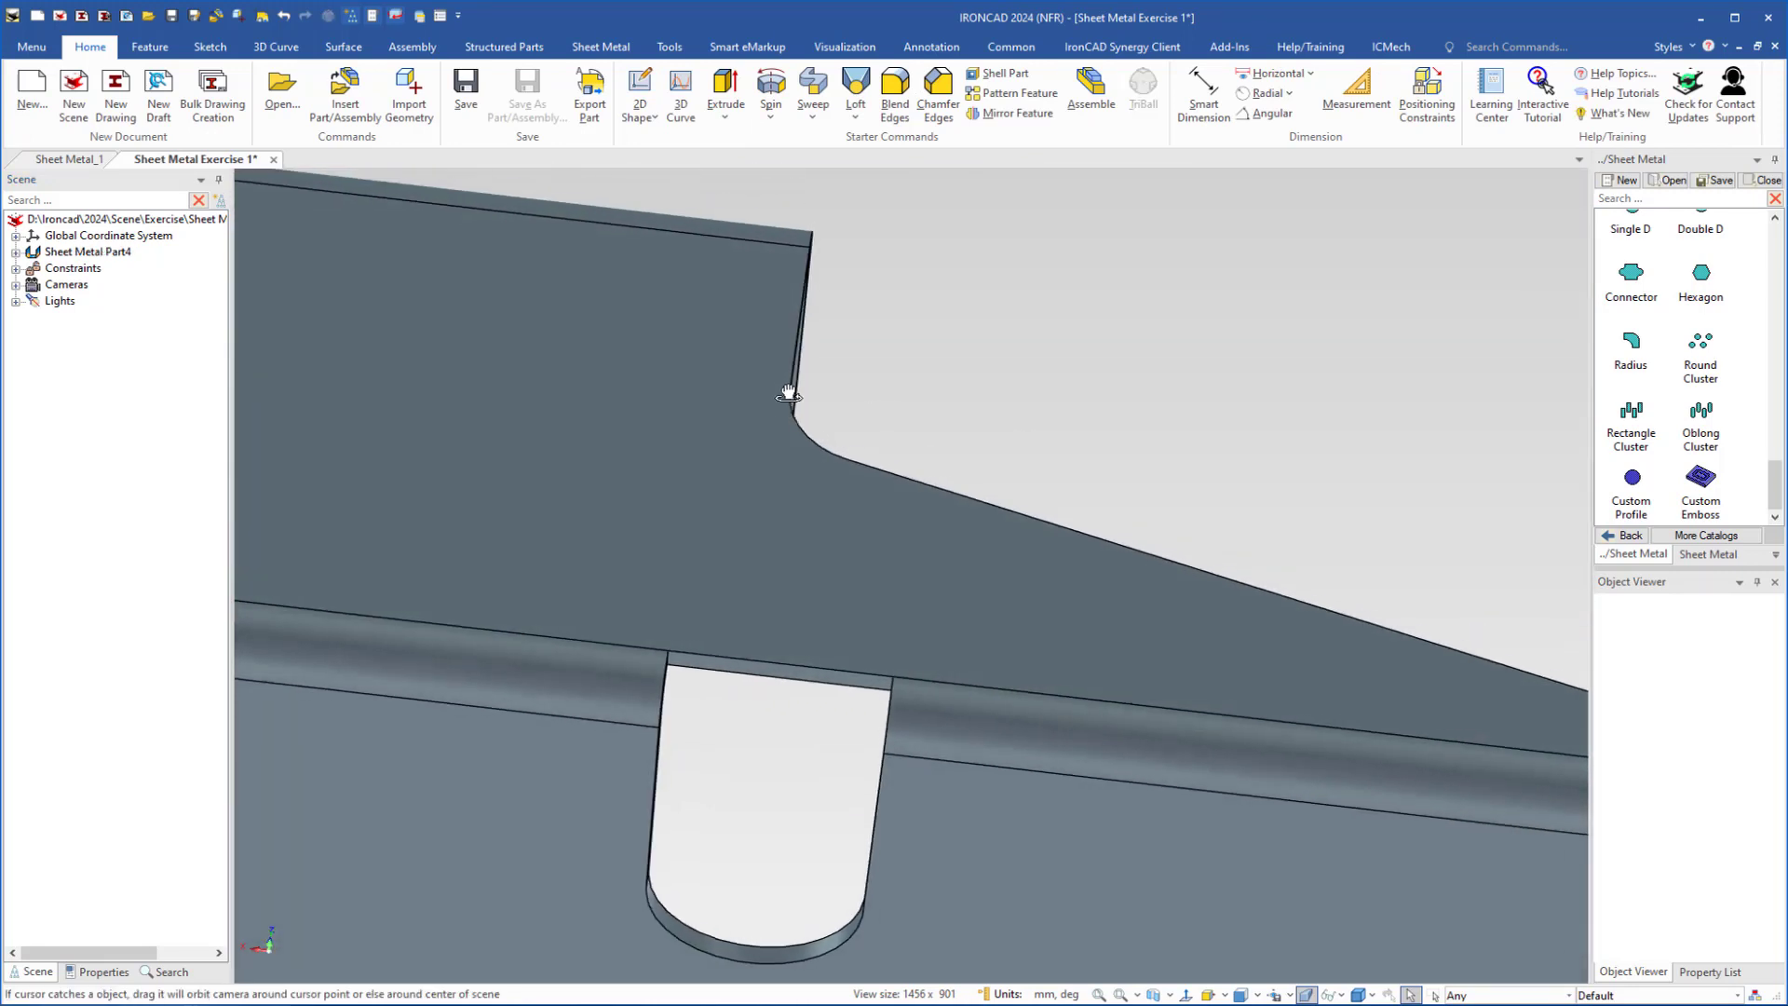
pyautogui.keyDown('shift'); pyautogui.moveTo(807, 534); pyautogui.dragTo(907, 328, button='middle'); pyautogui.keyUp('shift')
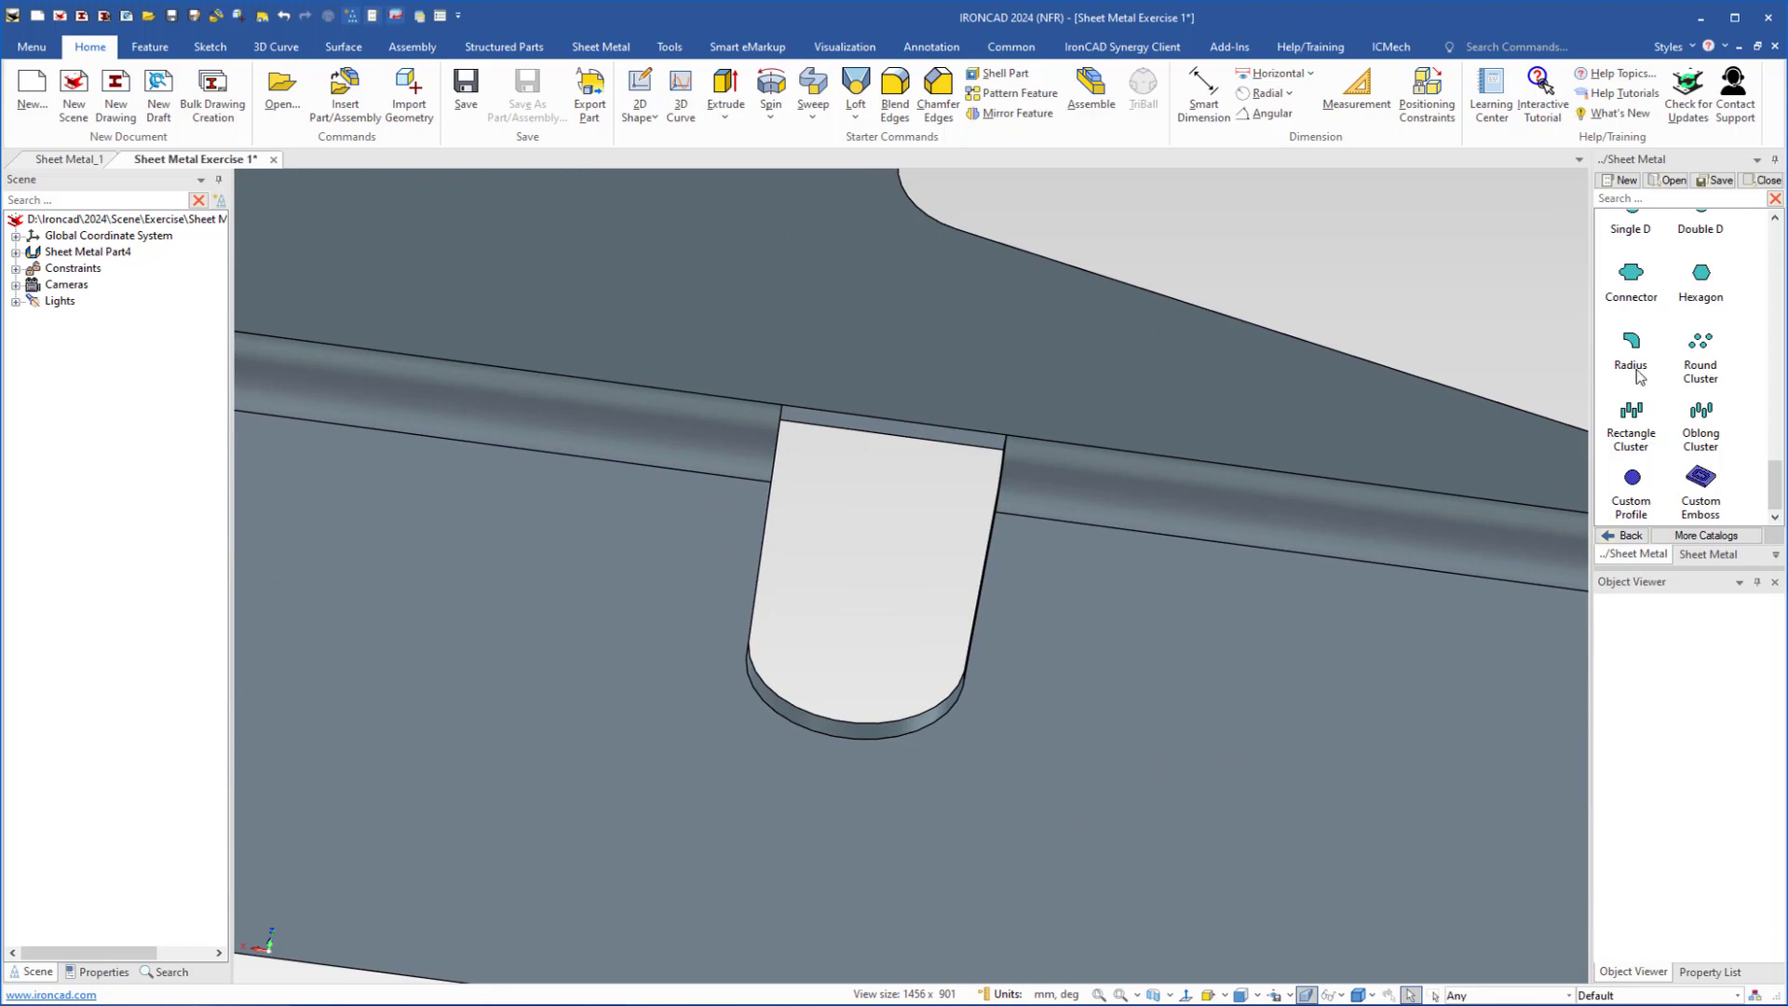
pyautogui.scroll(10, 1684, 352)
pyautogui.scroll(3, 1685, 352)
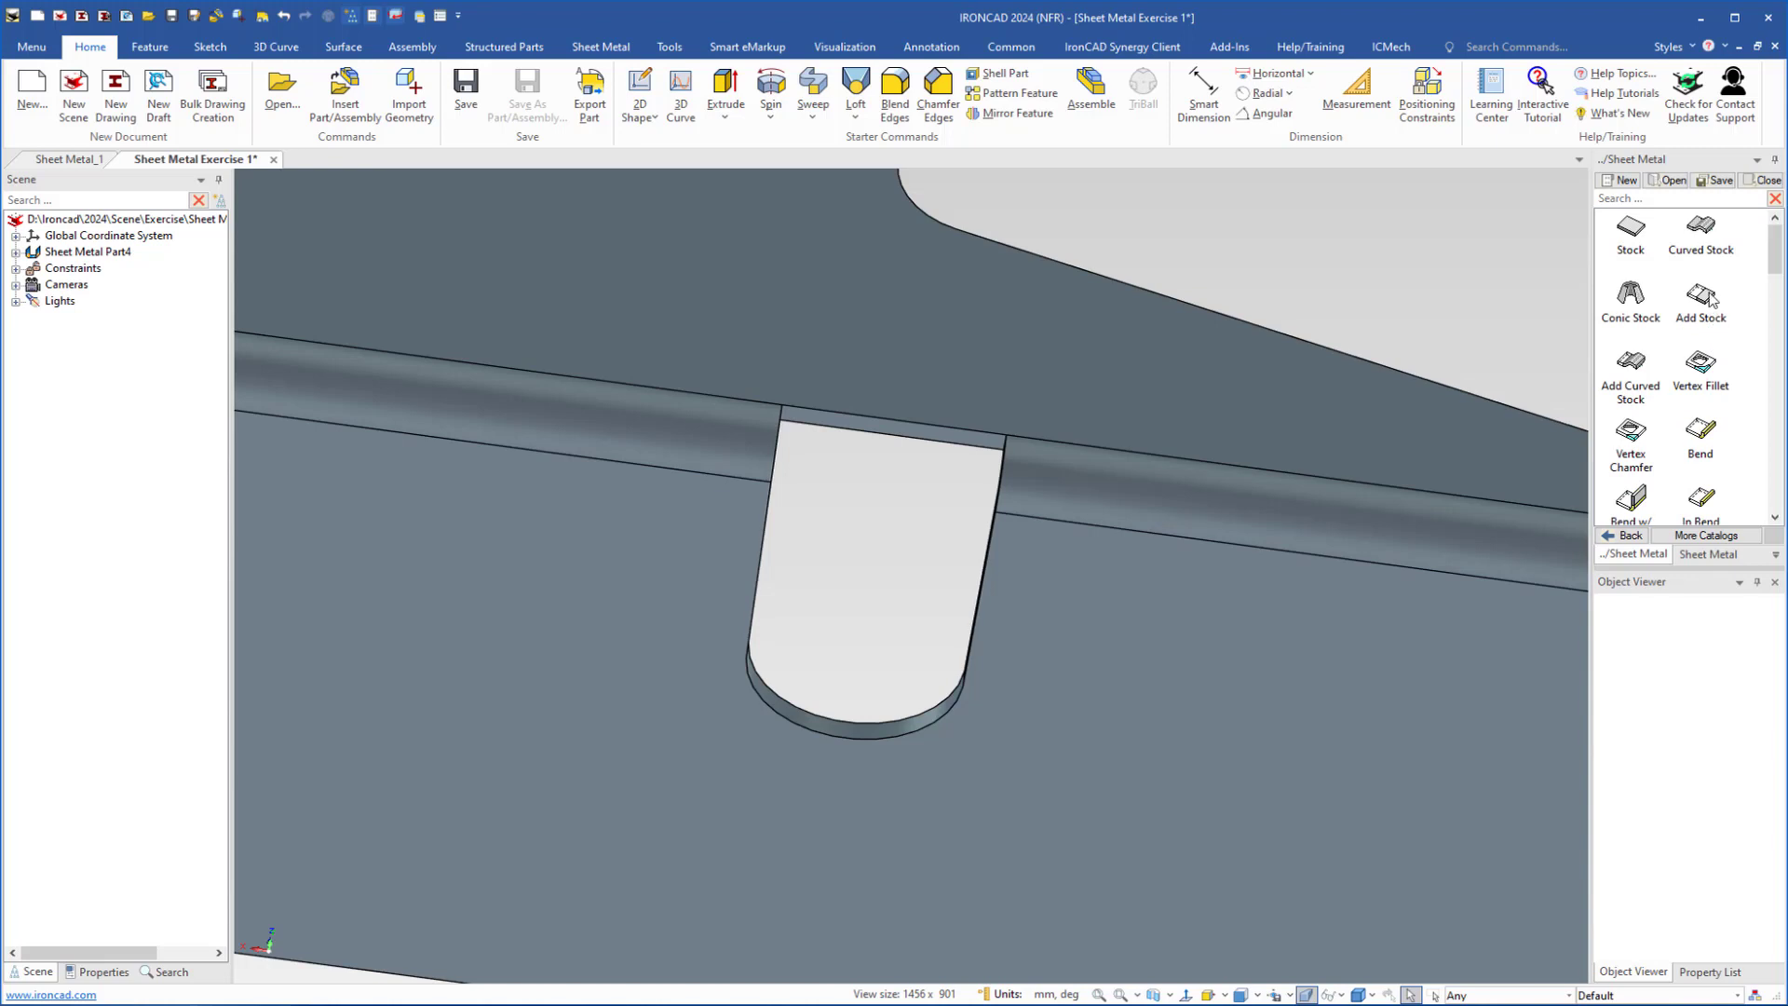
pyautogui.moveTo(1709, 294); pyautogui.dragTo(904, 430)
pyautogui.moveTo(904, 430); pyautogui.dragTo(974, 510, button='middle')
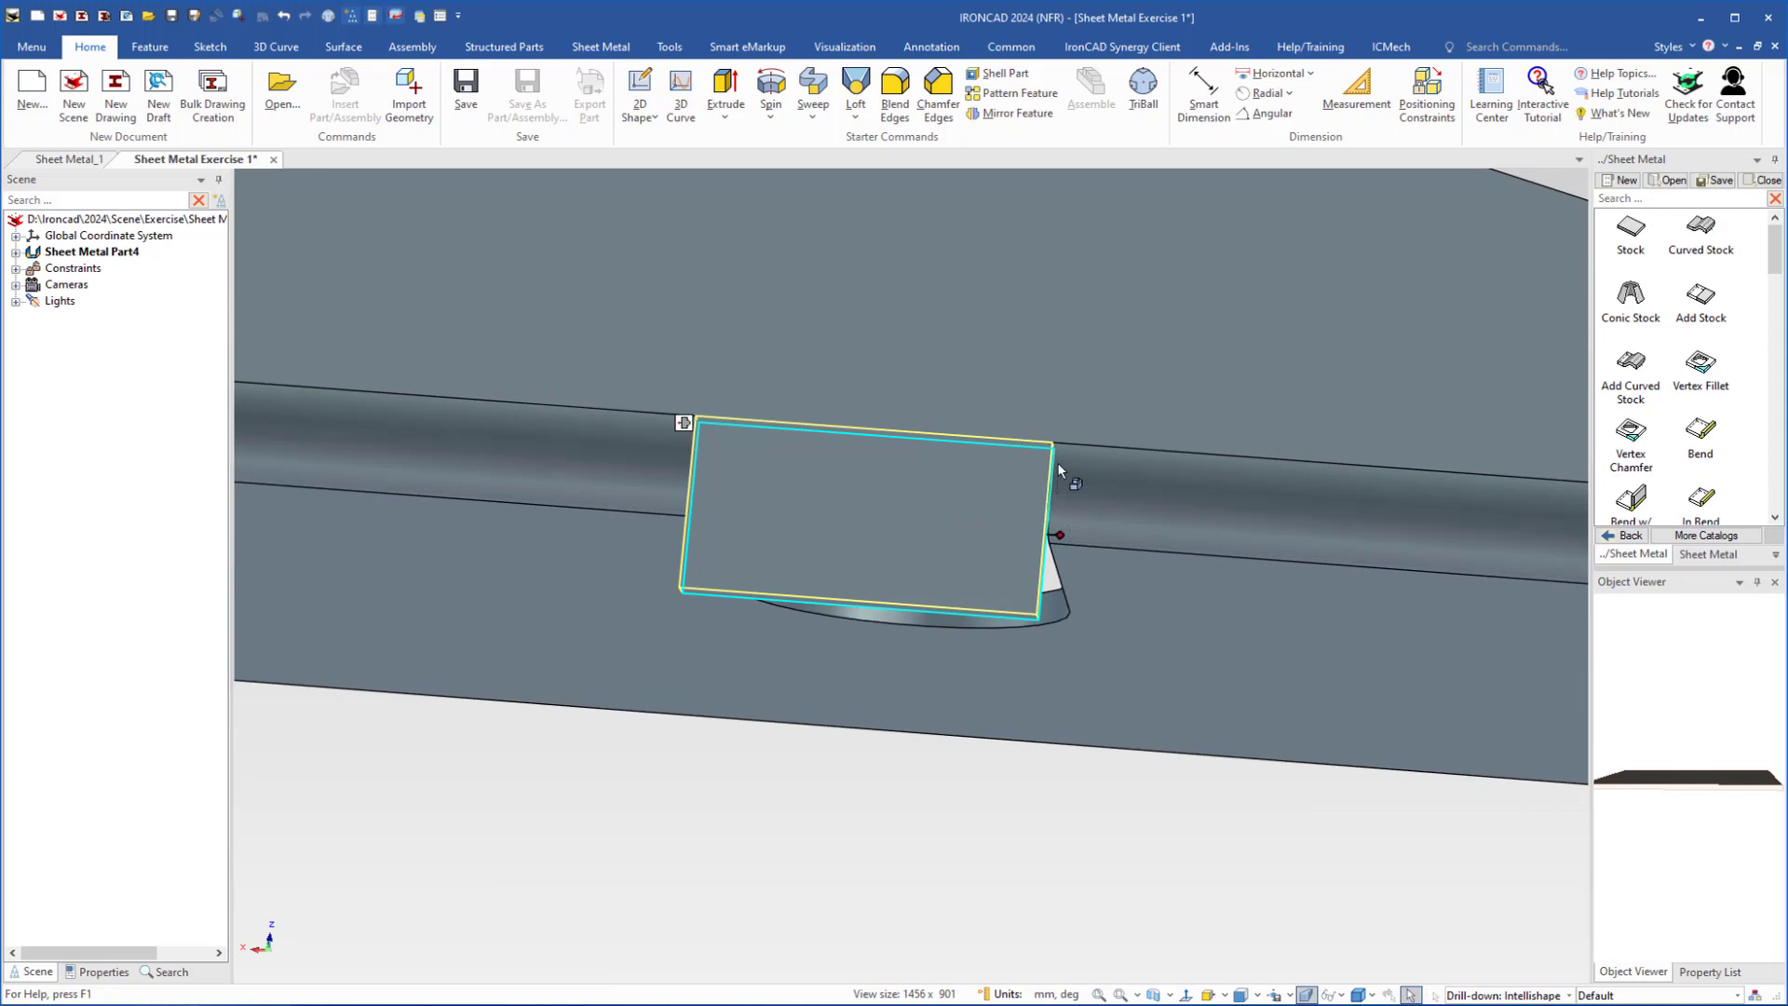
# - Narrow the added stock on both sides and offset one side edge 0.5 mm from the adjacent slot edge
pyautogui.click(1026, 527)
pyautogui.moveTo(1067, 531); pyautogui.dragTo(1023, 531)
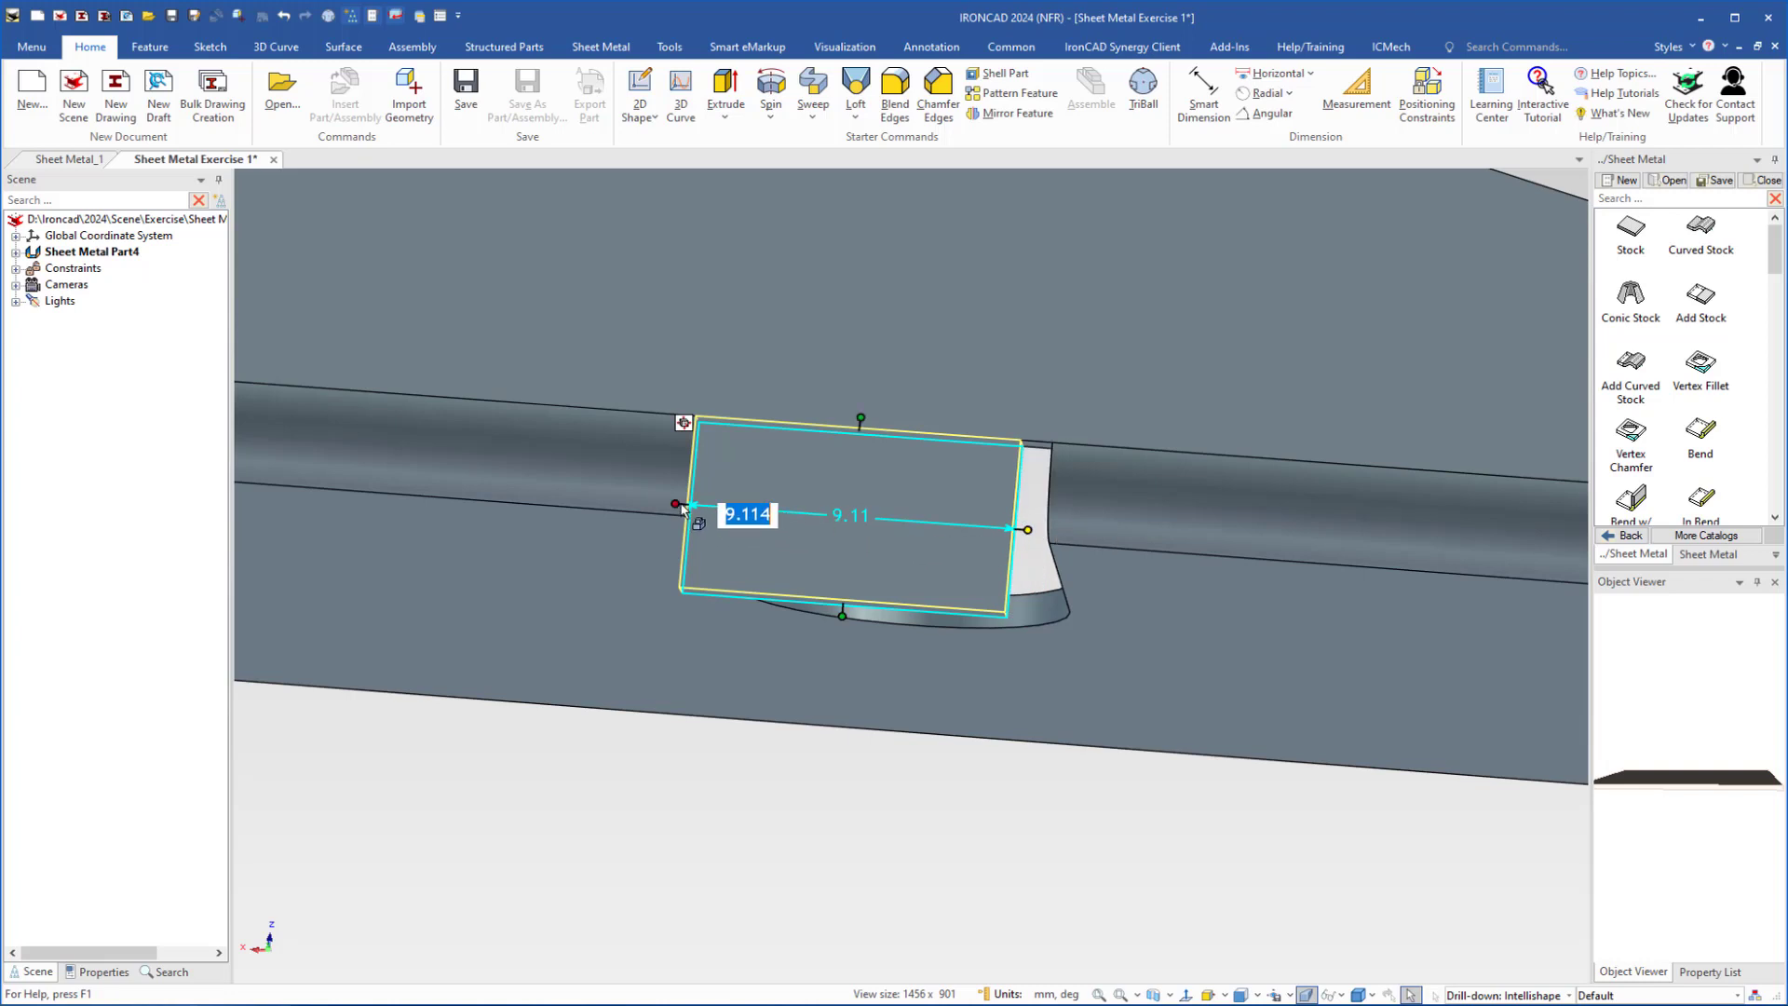
pyautogui.moveTo(681, 507); pyautogui.dragTo(713, 504)
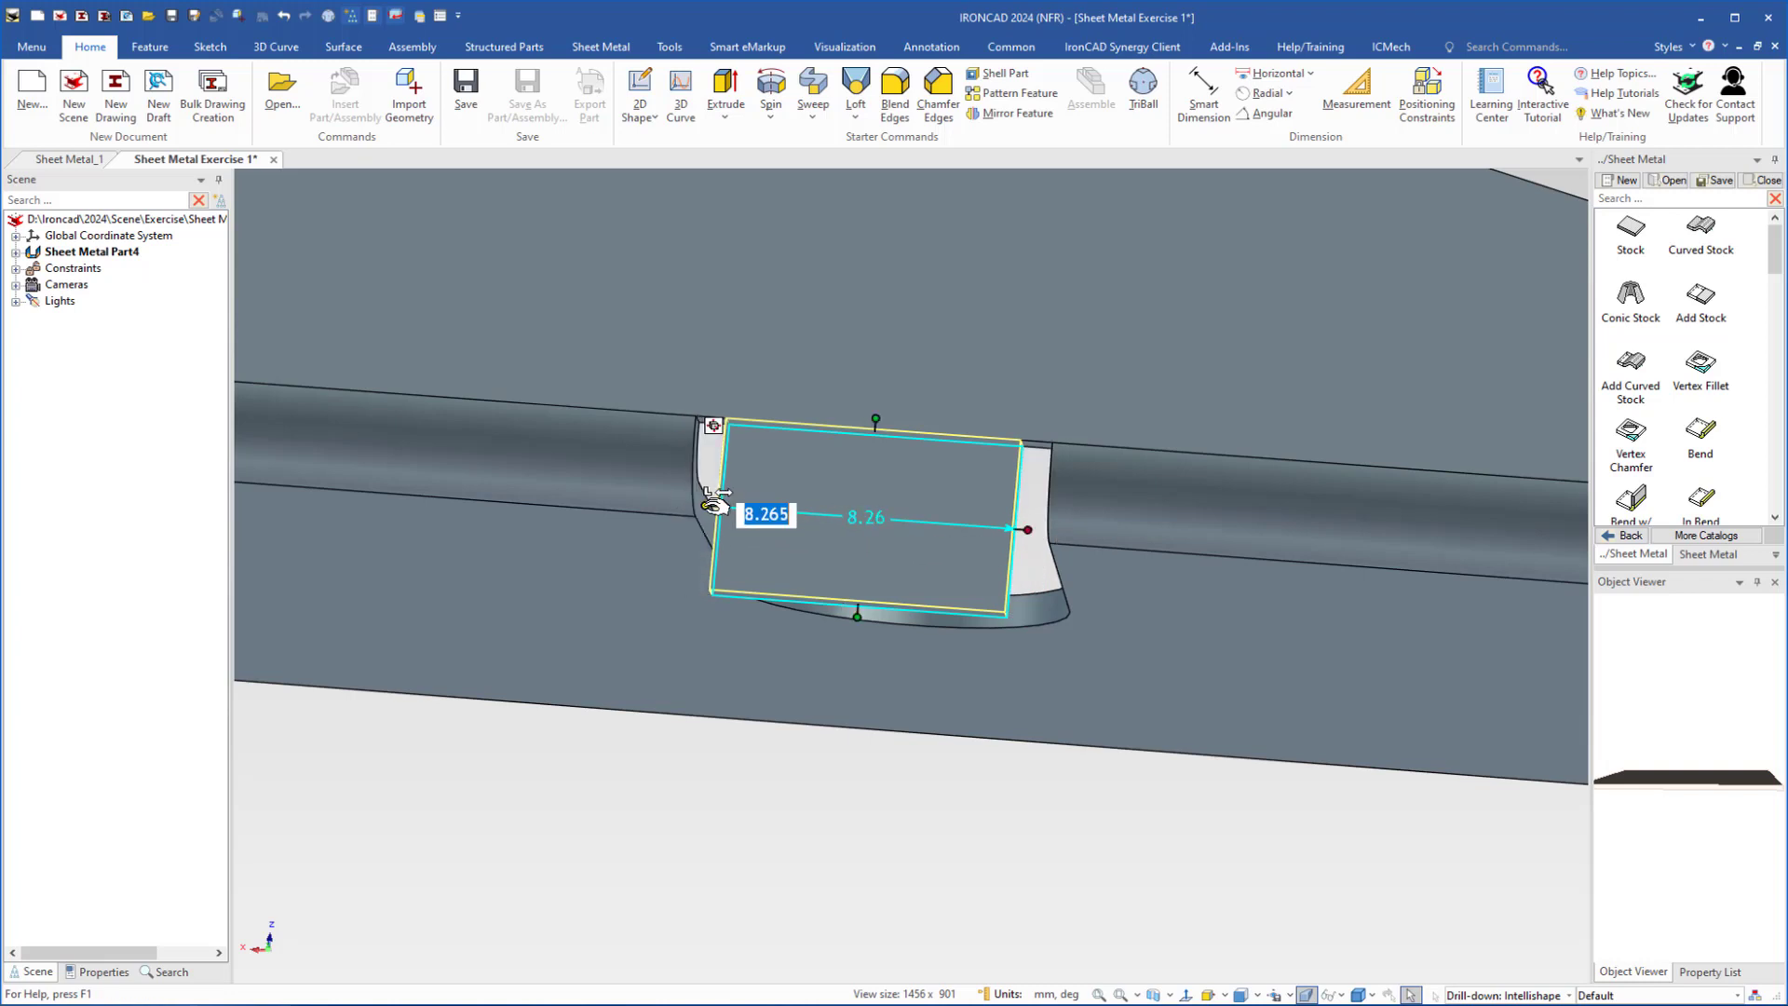
pyautogui.rightClick(708, 504)
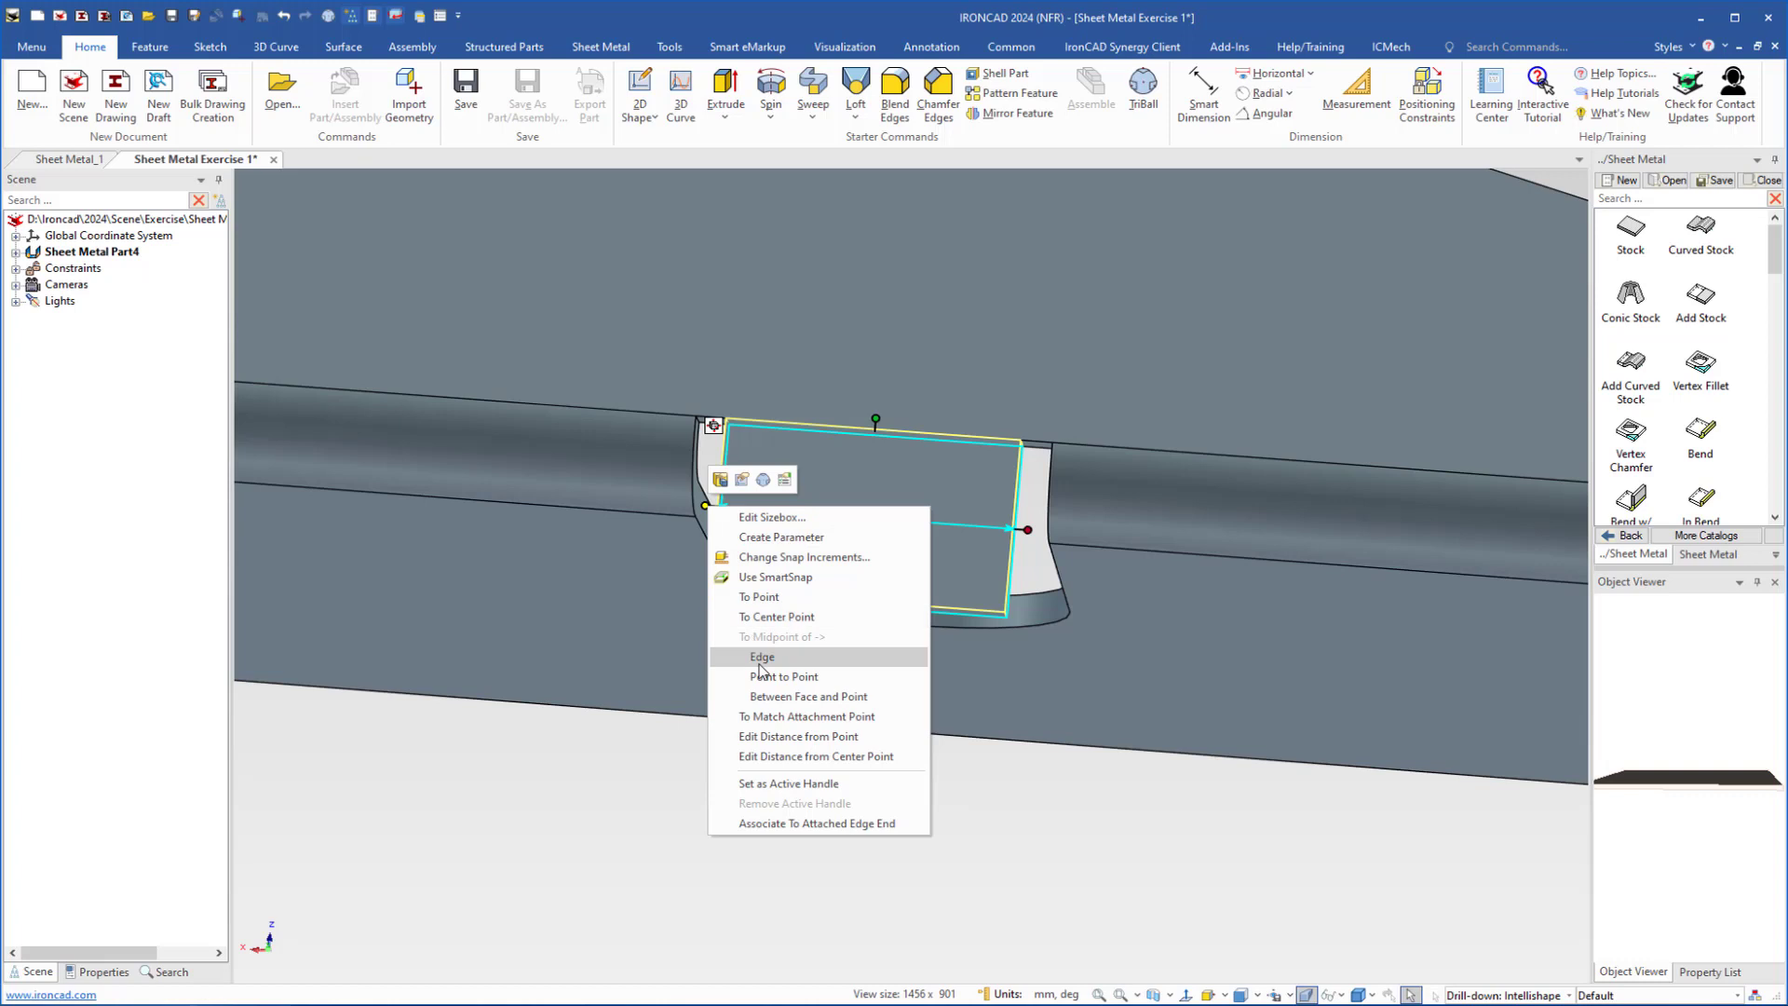
pyautogui.click(791, 737)
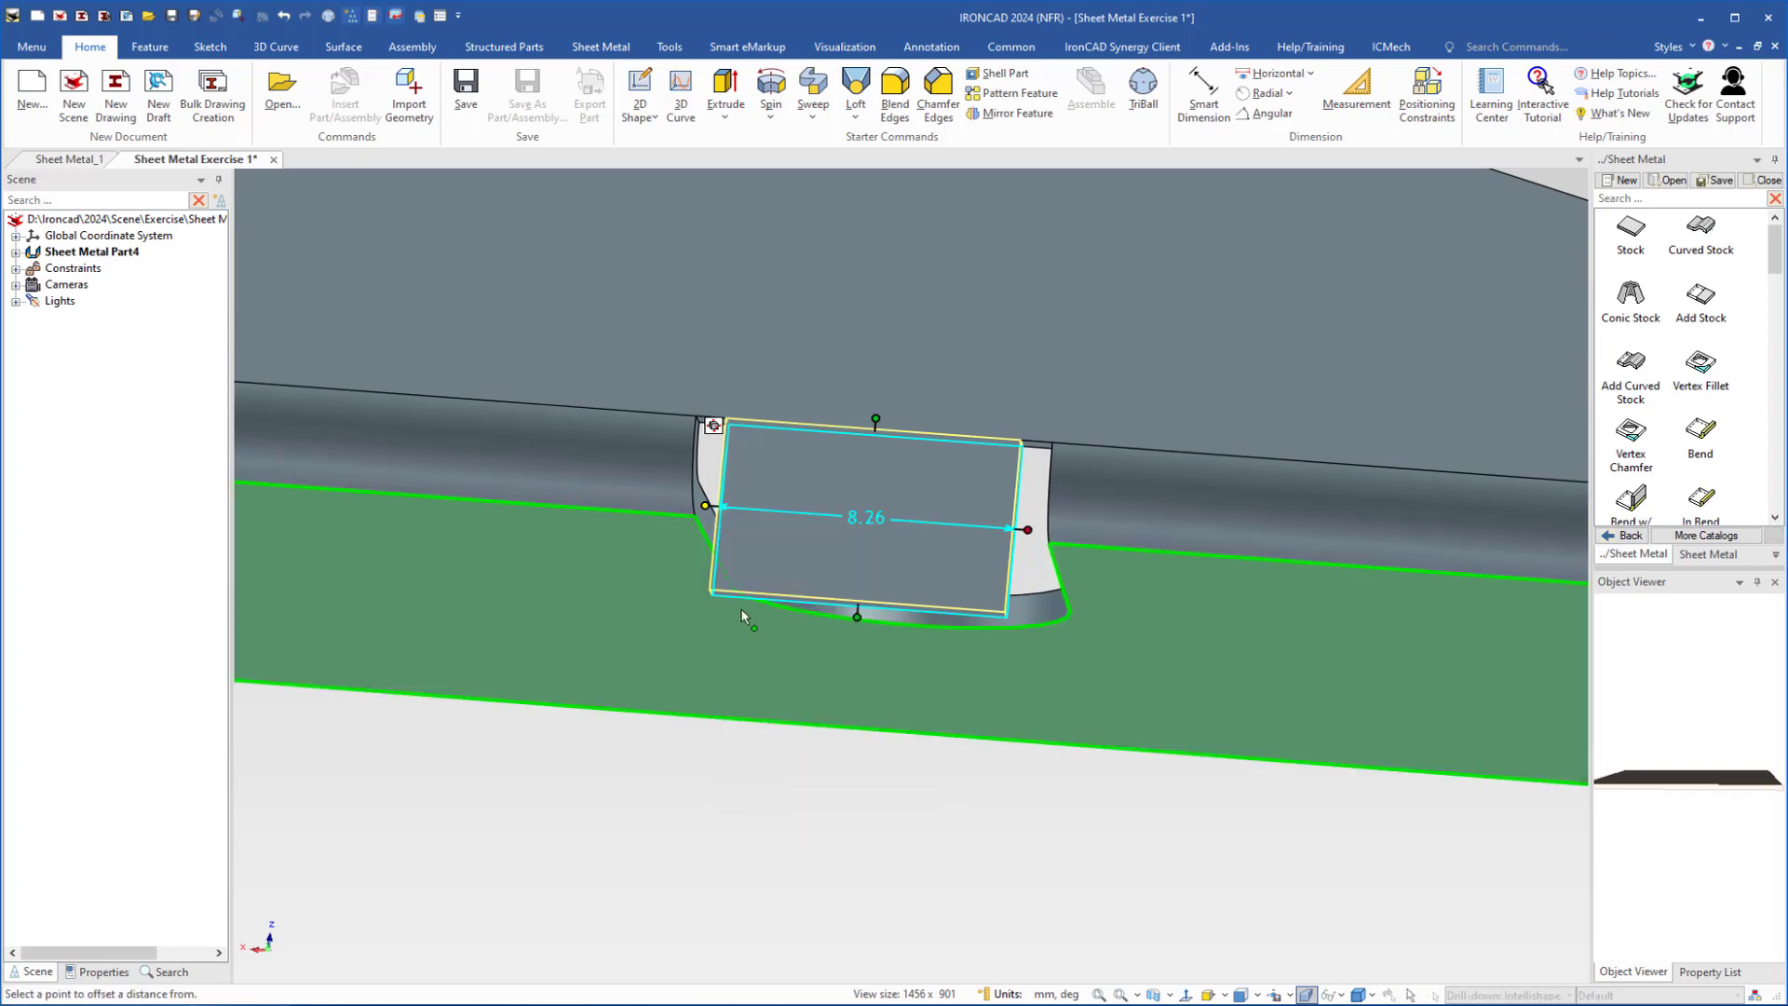
pyautogui.click(689, 454)
pyautogui.write('0.5')
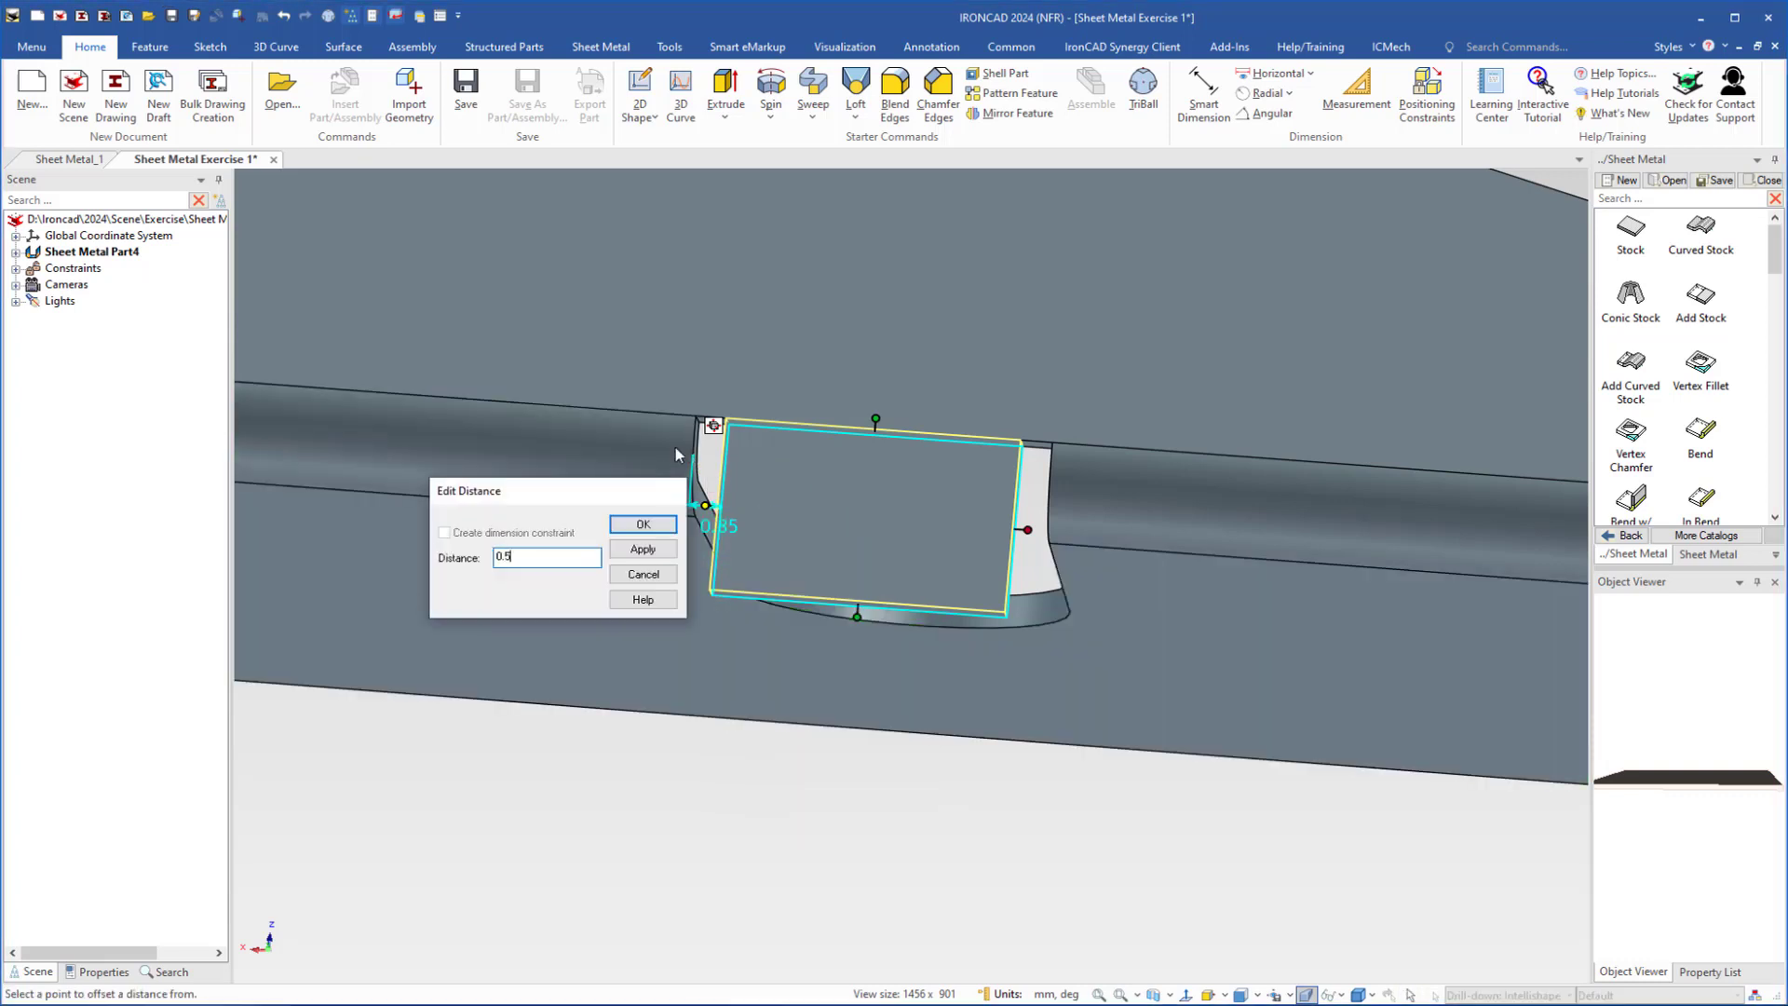
pyautogui.press('Return')
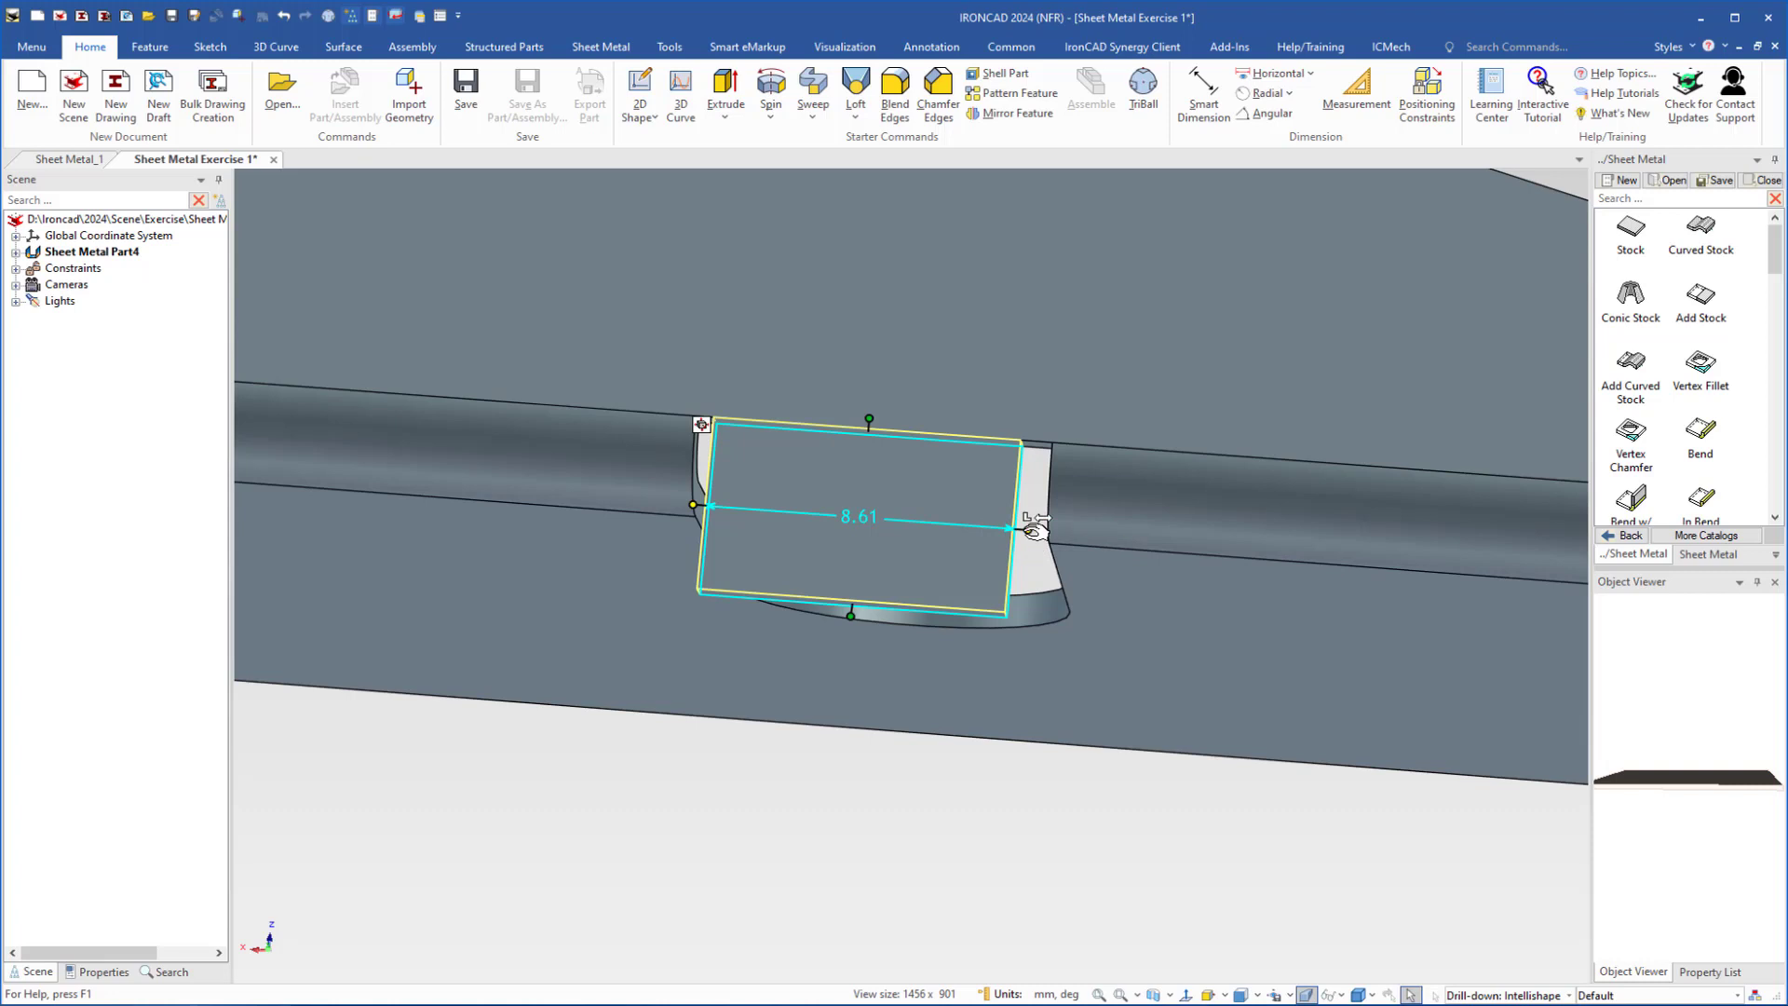
# - Offset the added stock's opposite side edge 0.5 mm from the other slot edge
pyautogui.rightClick(1028, 529)
pyautogui.click(1117, 769)
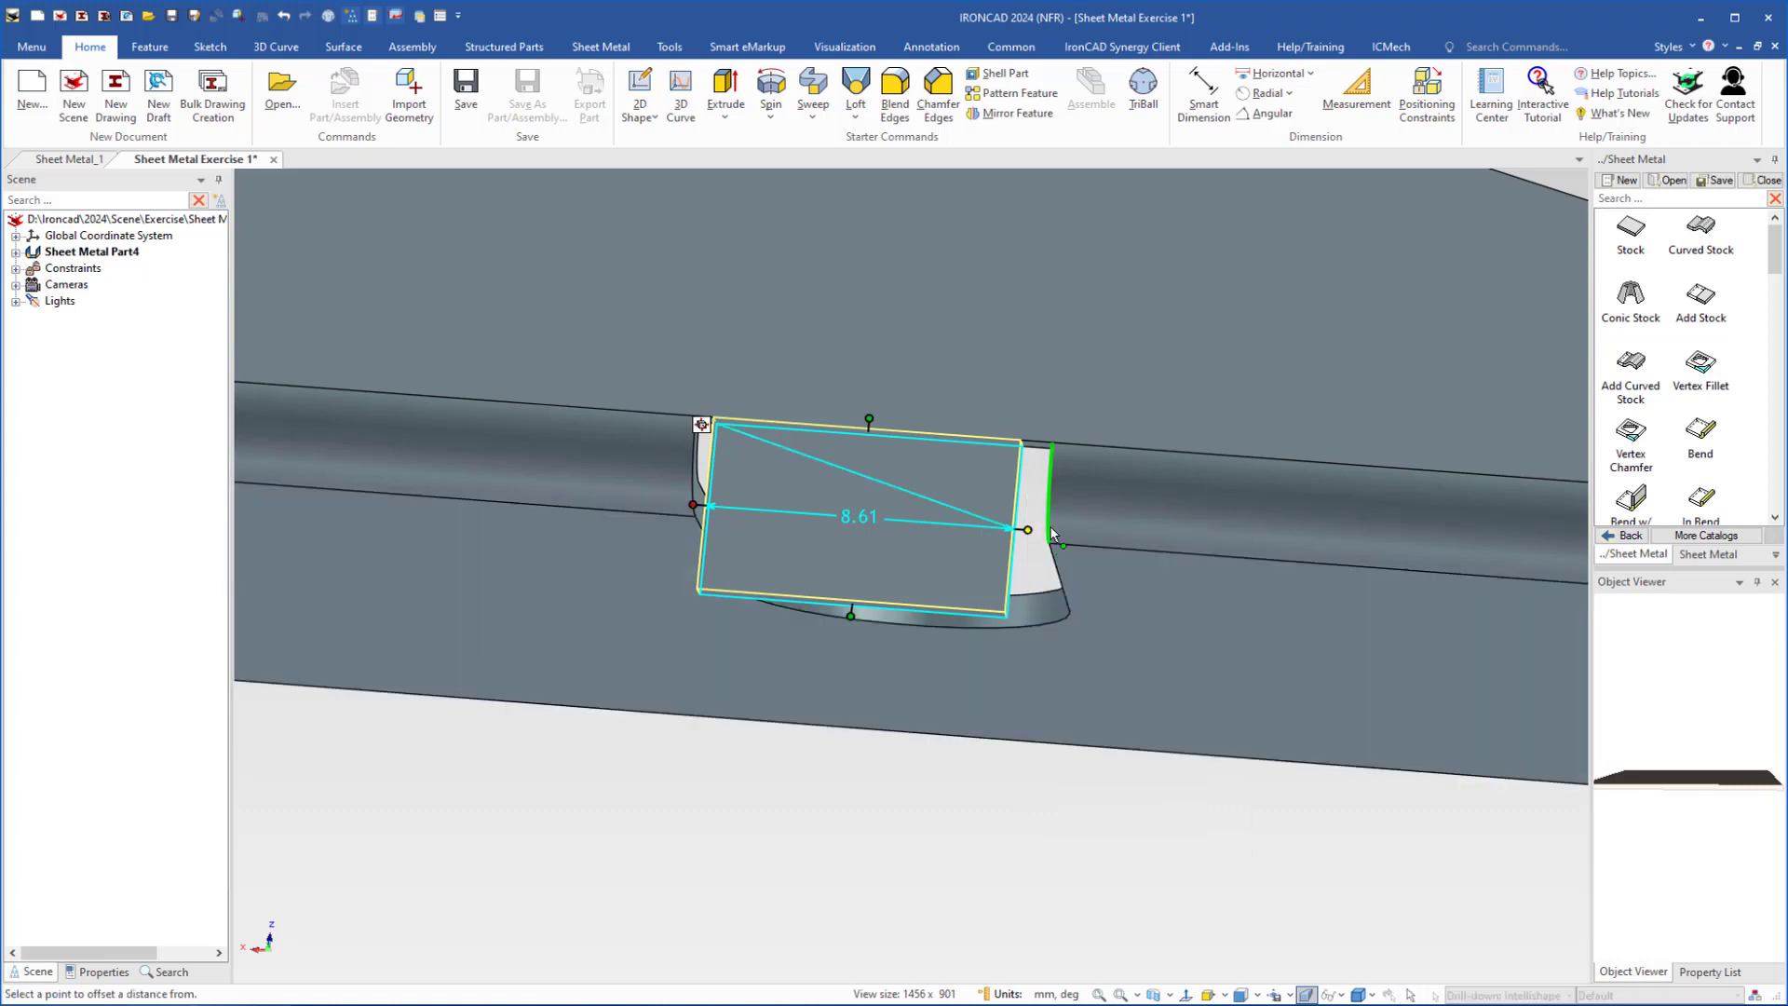
pyautogui.click(1060, 499)
pyautogui.write('0.5')
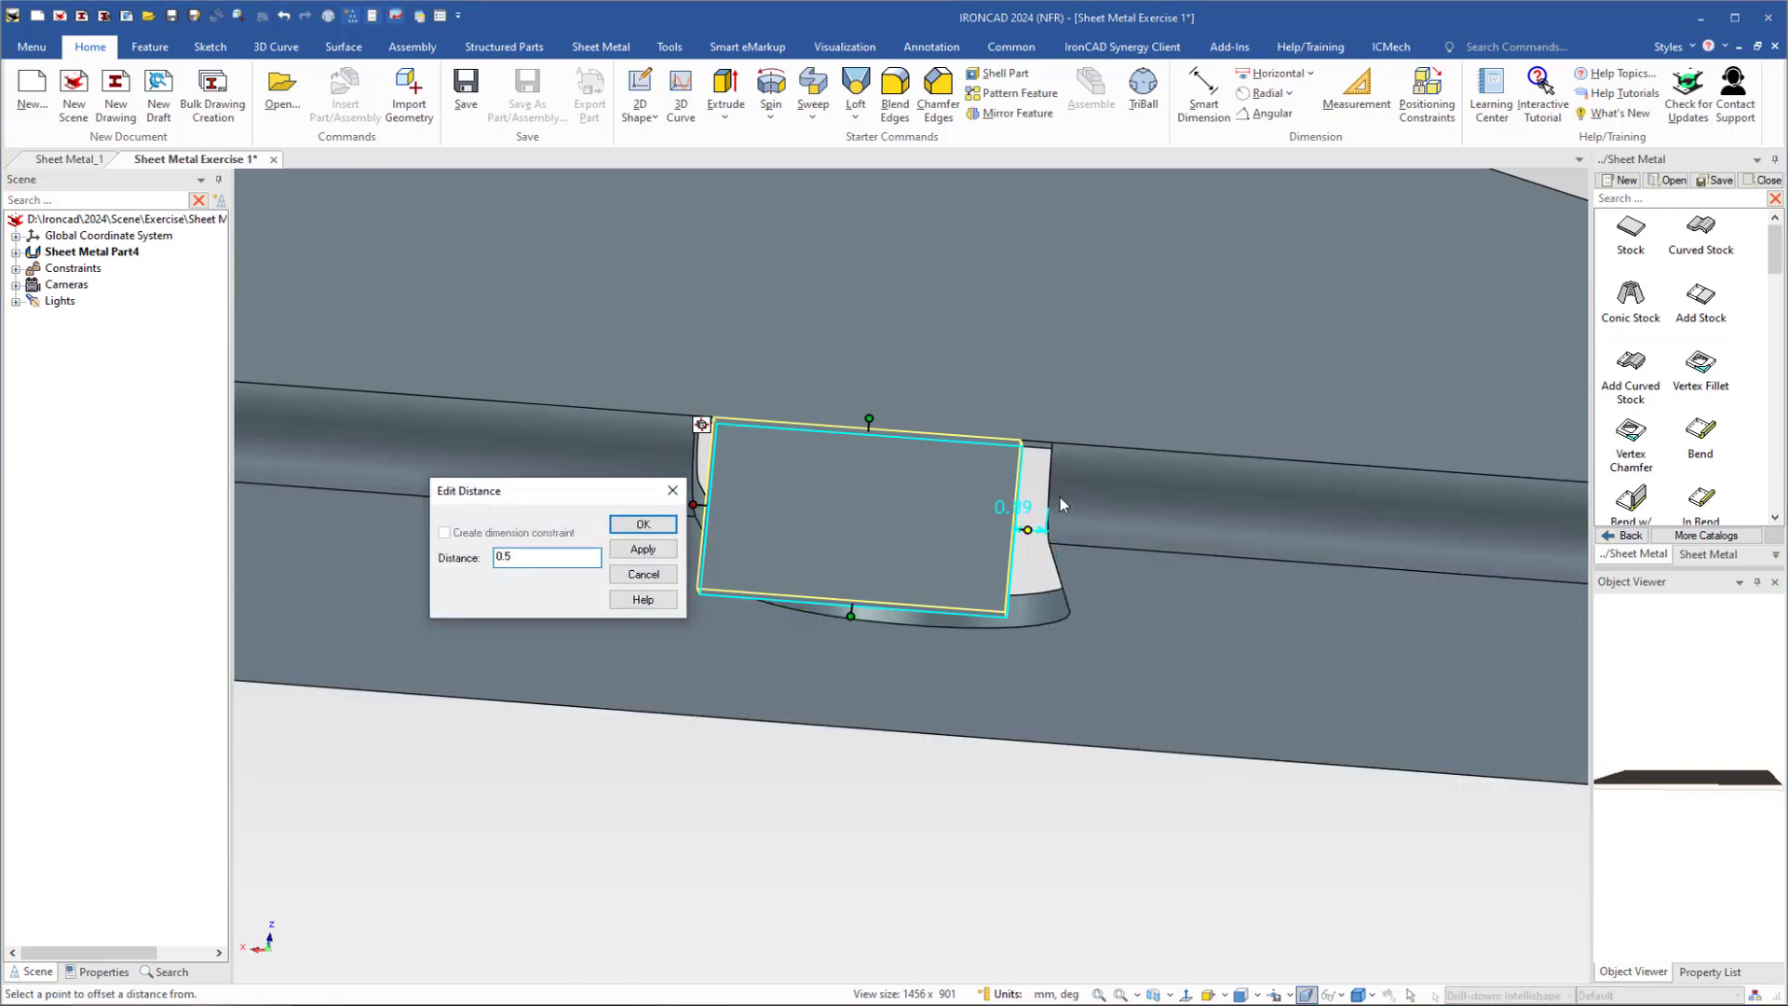
pyautogui.press('Return')
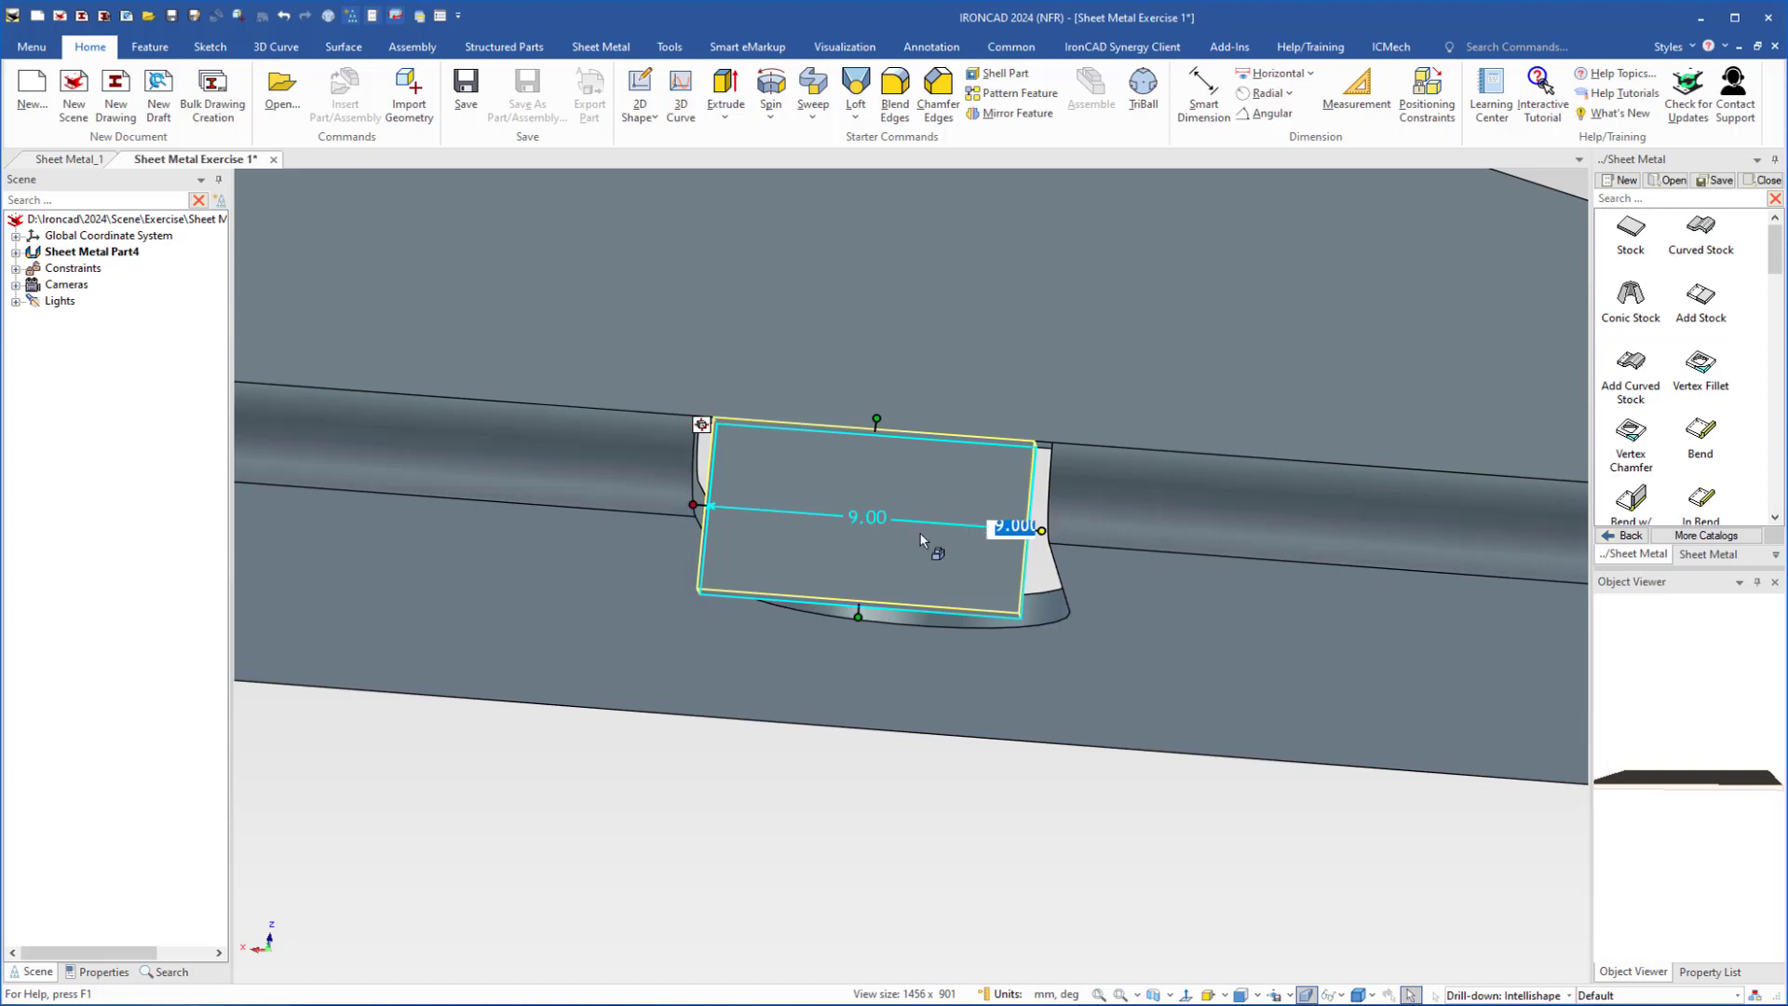
# - Edit the added stock's profile sketch and draw a 4.5 mm radius circle centred on its free edge's midpoint
pyautogui.rightClick(856, 557)
pyautogui.click(899, 577)
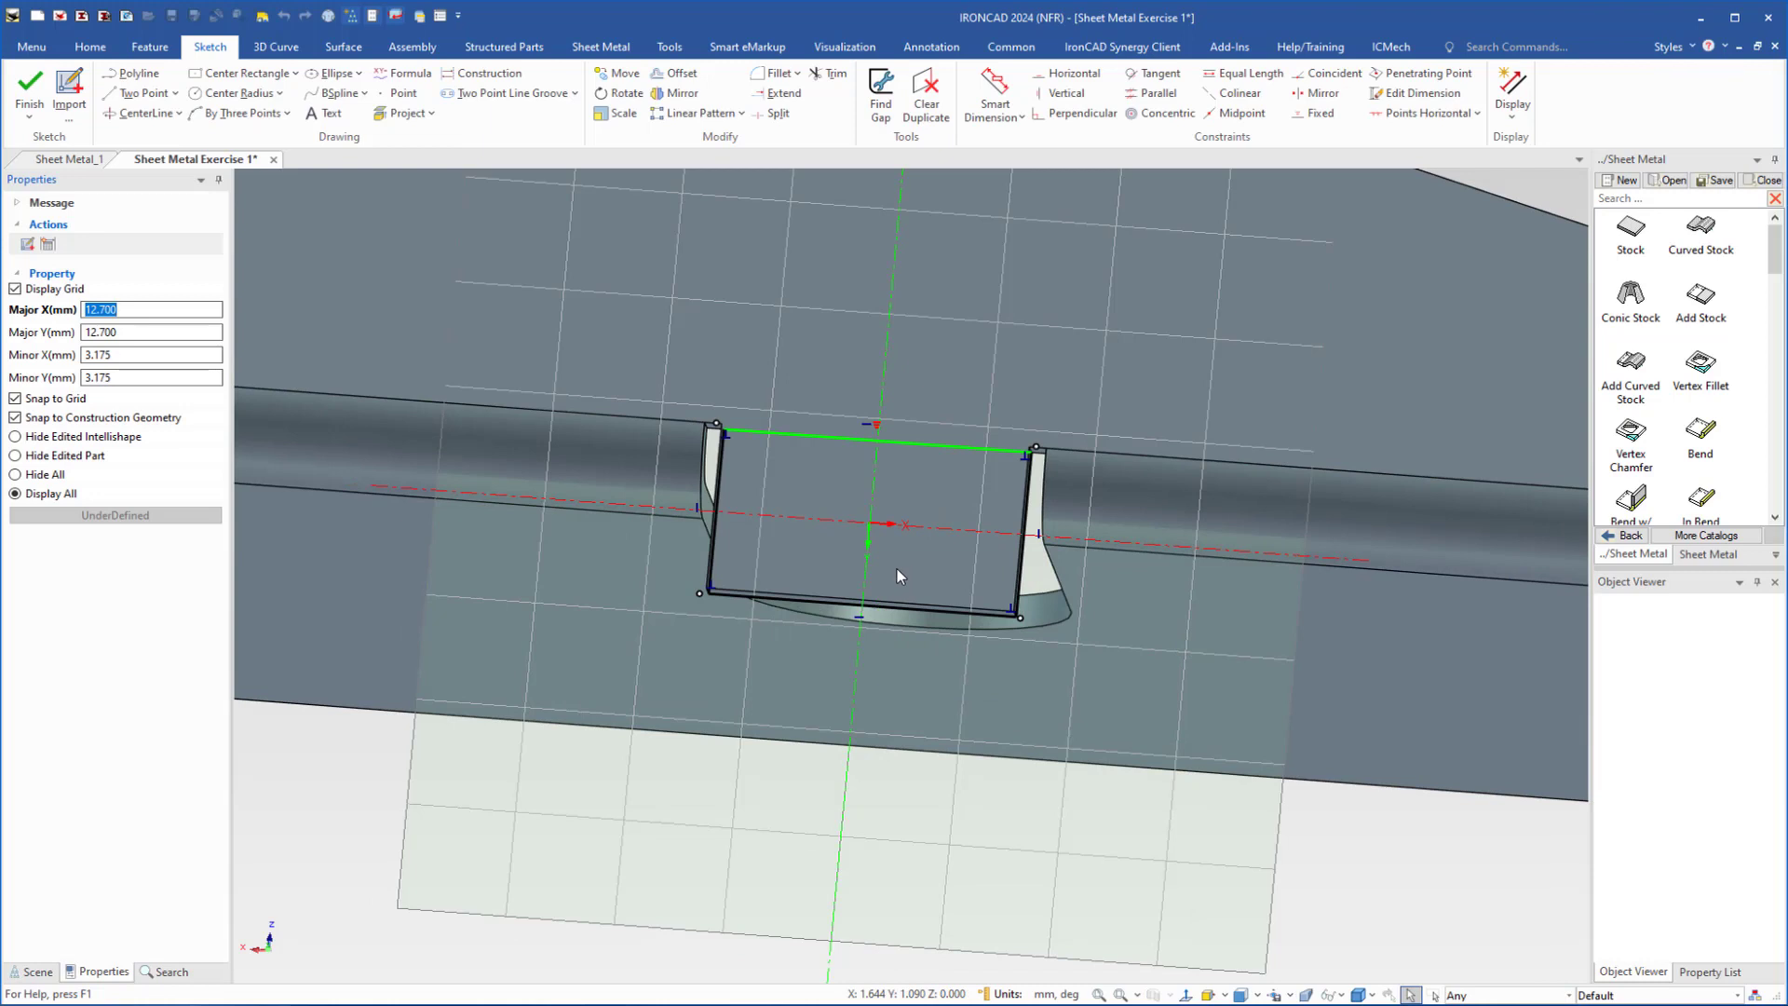
pyautogui.press('F7')
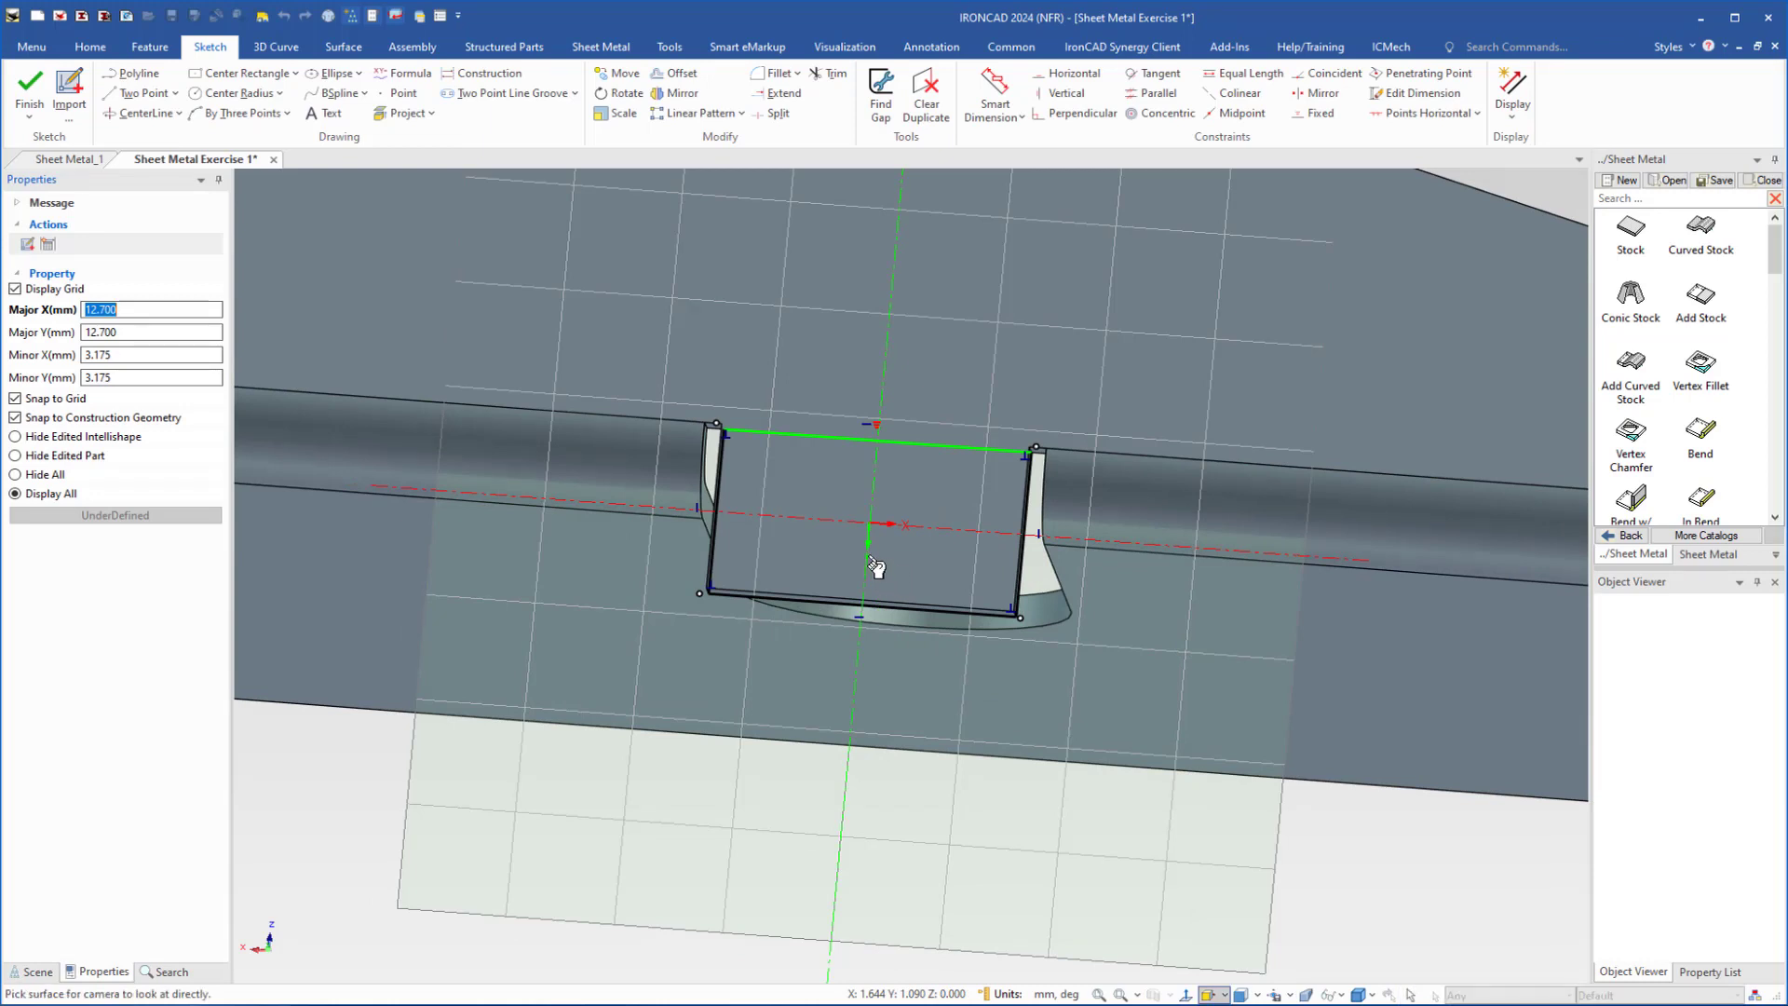
pyautogui.click(874, 565)
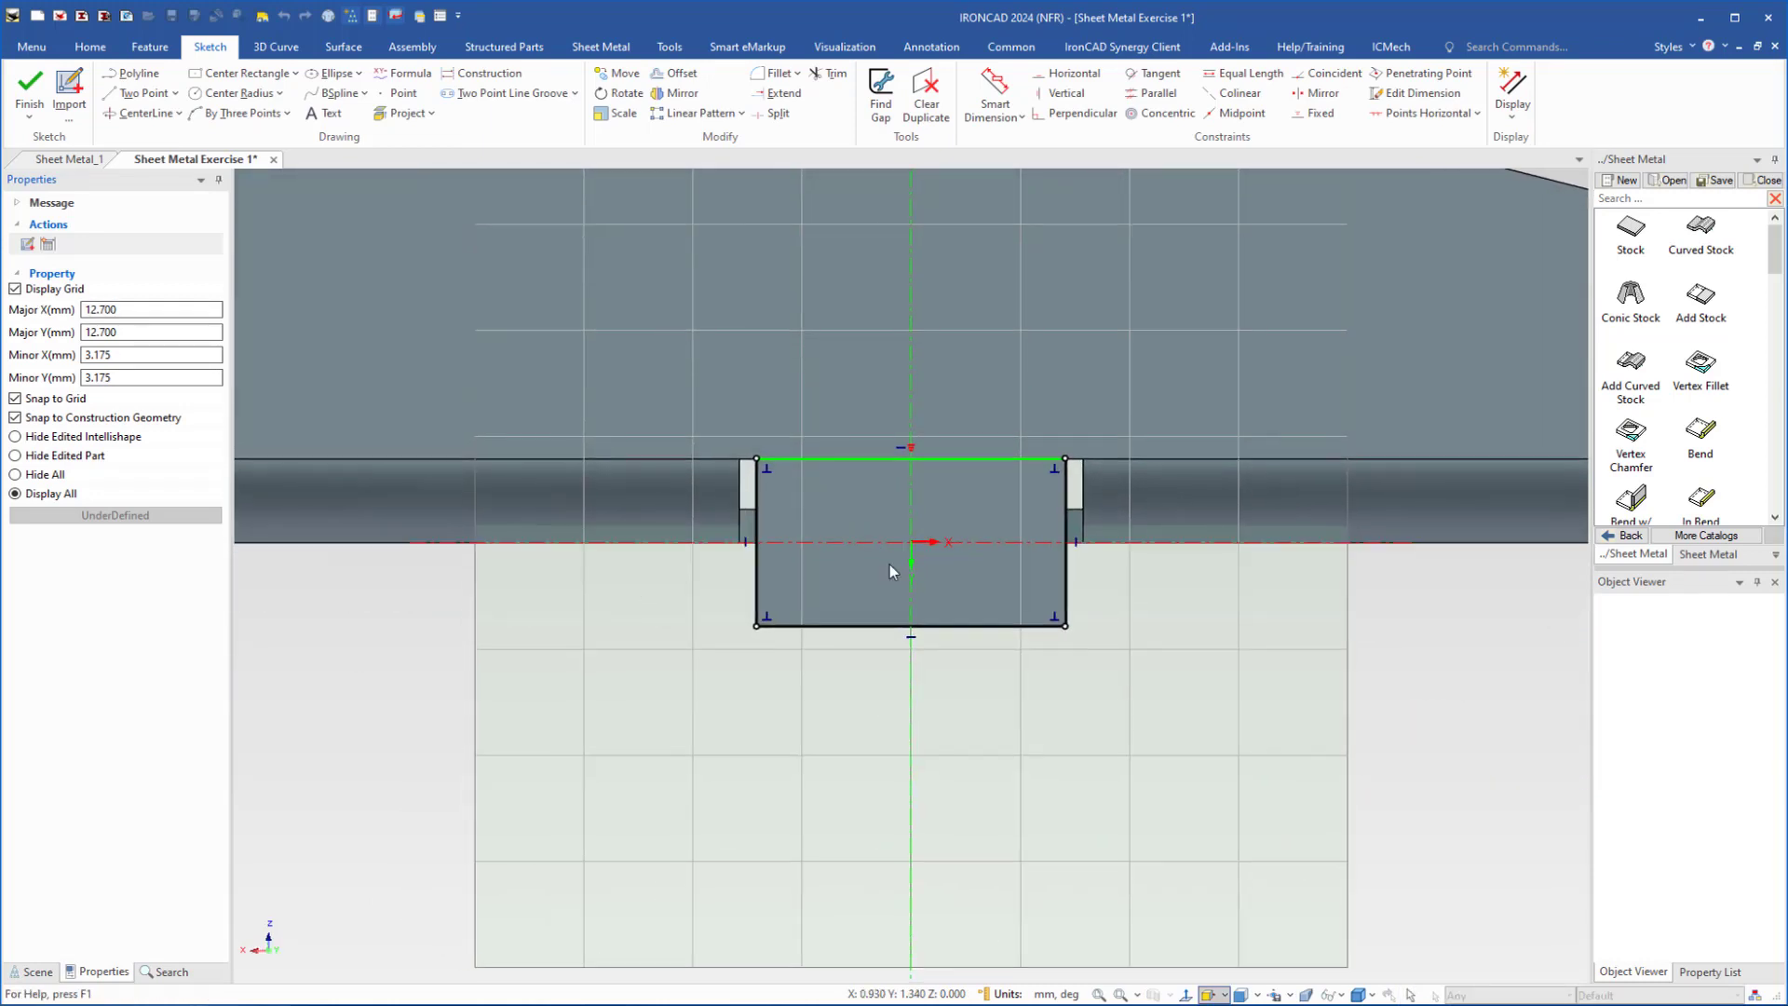
pyautogui.rightClick(944, 581)
pyautogui.click(1042, 532)
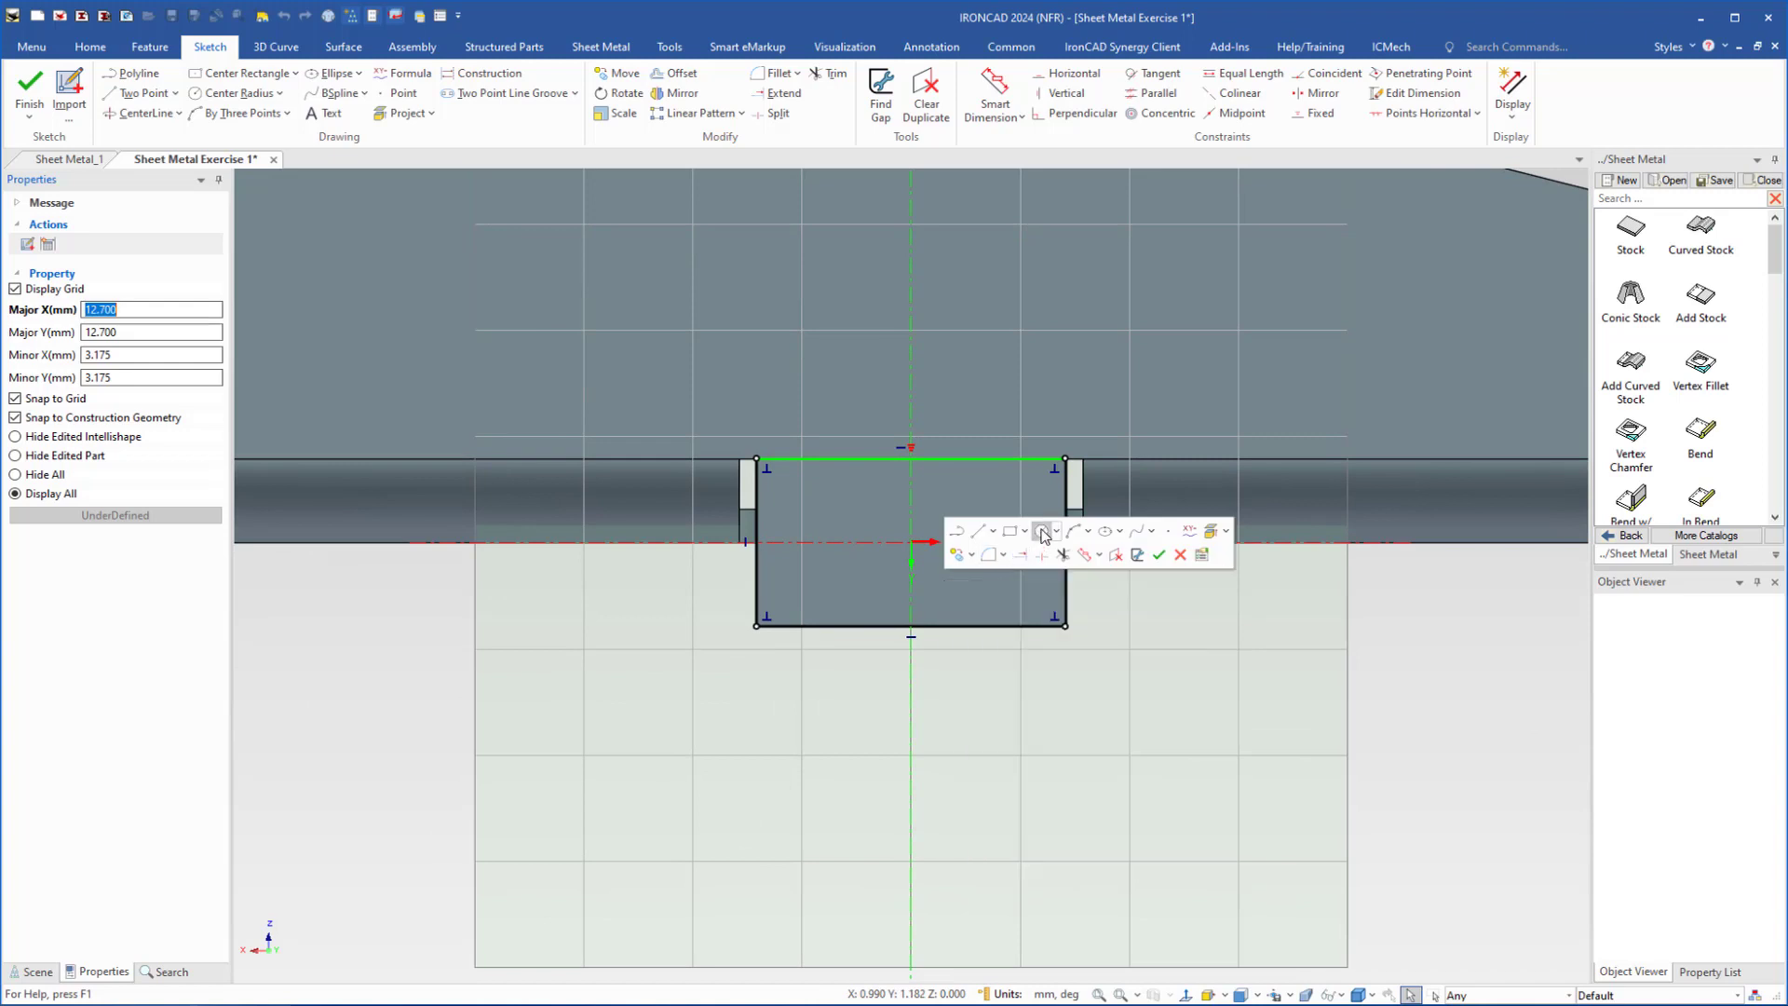
pyautogui.click(1042, 531)
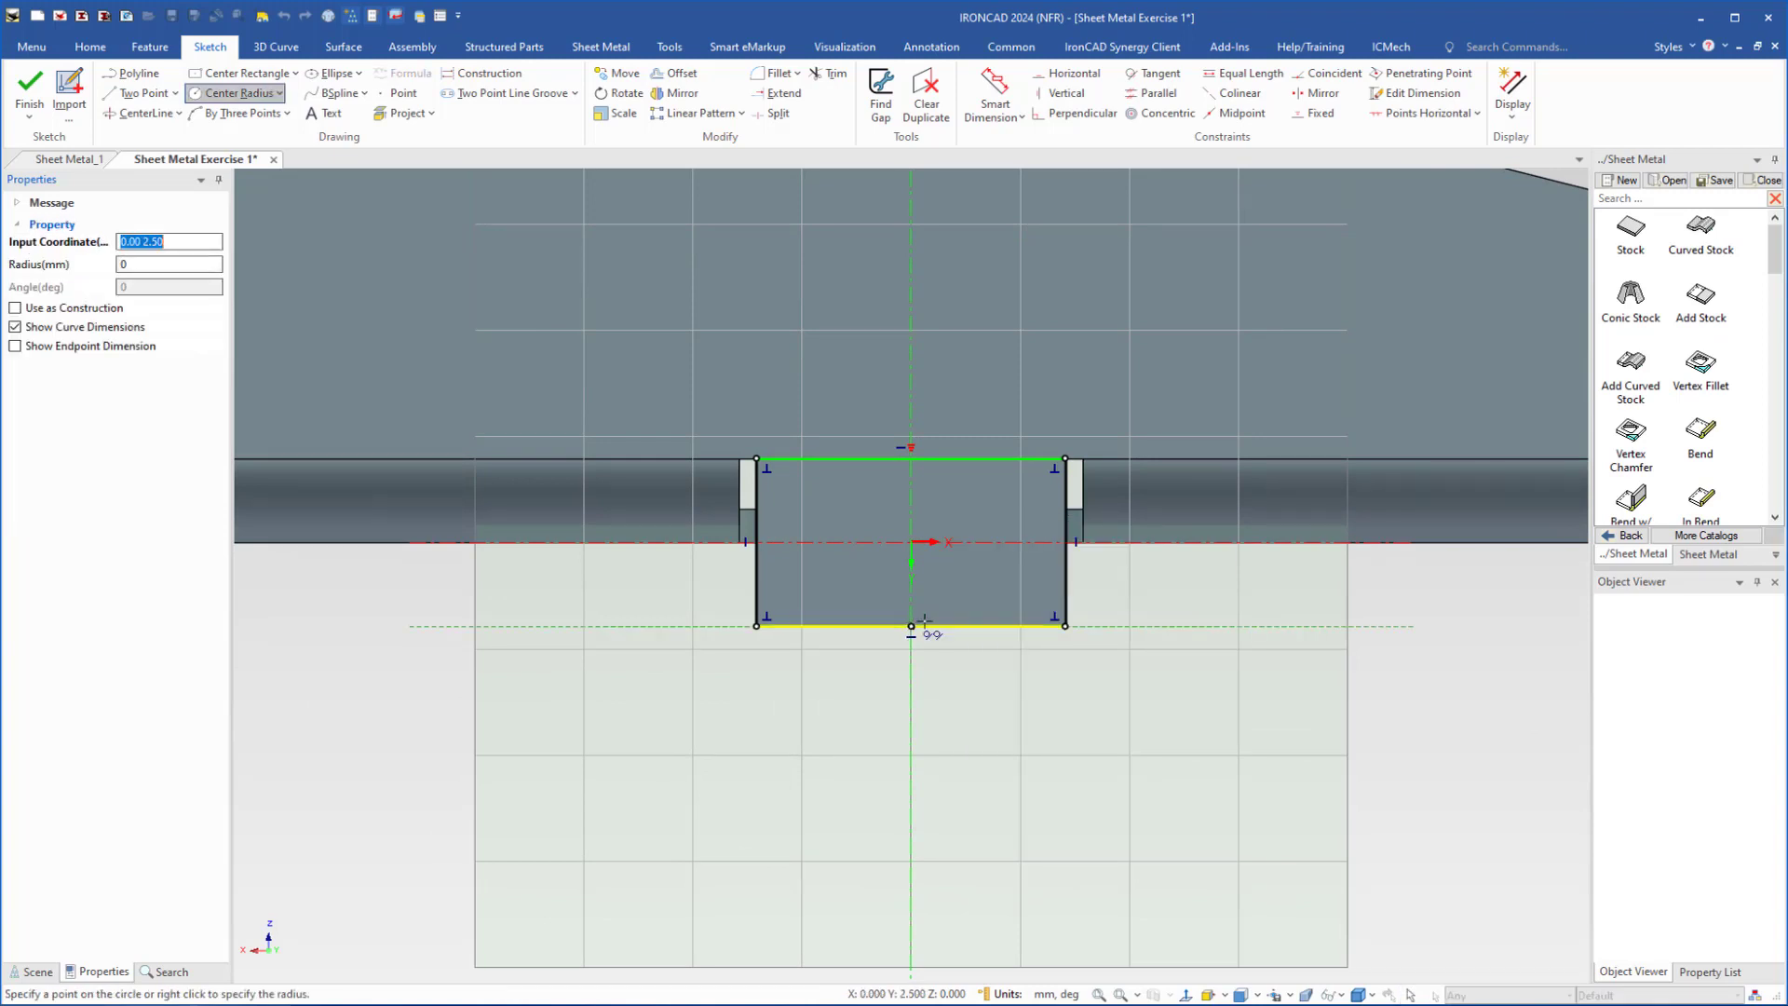
pyautogui.click(925, 620)
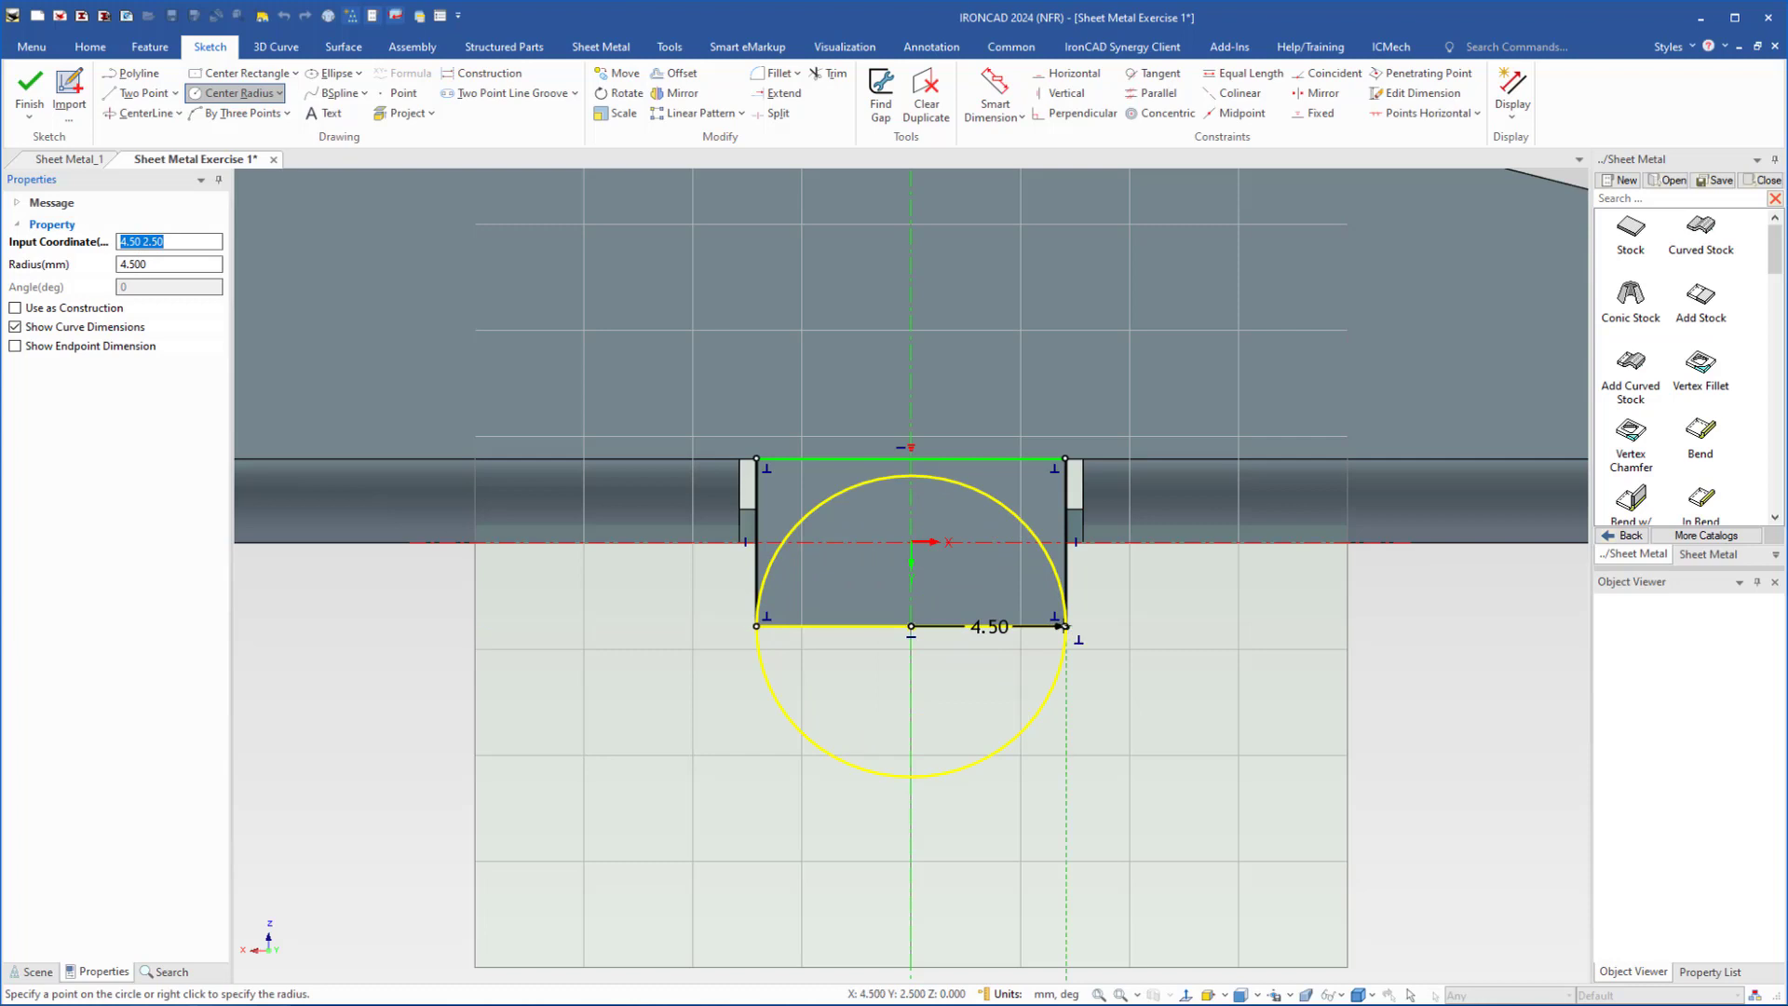
pyautogui.click(1066, 626)
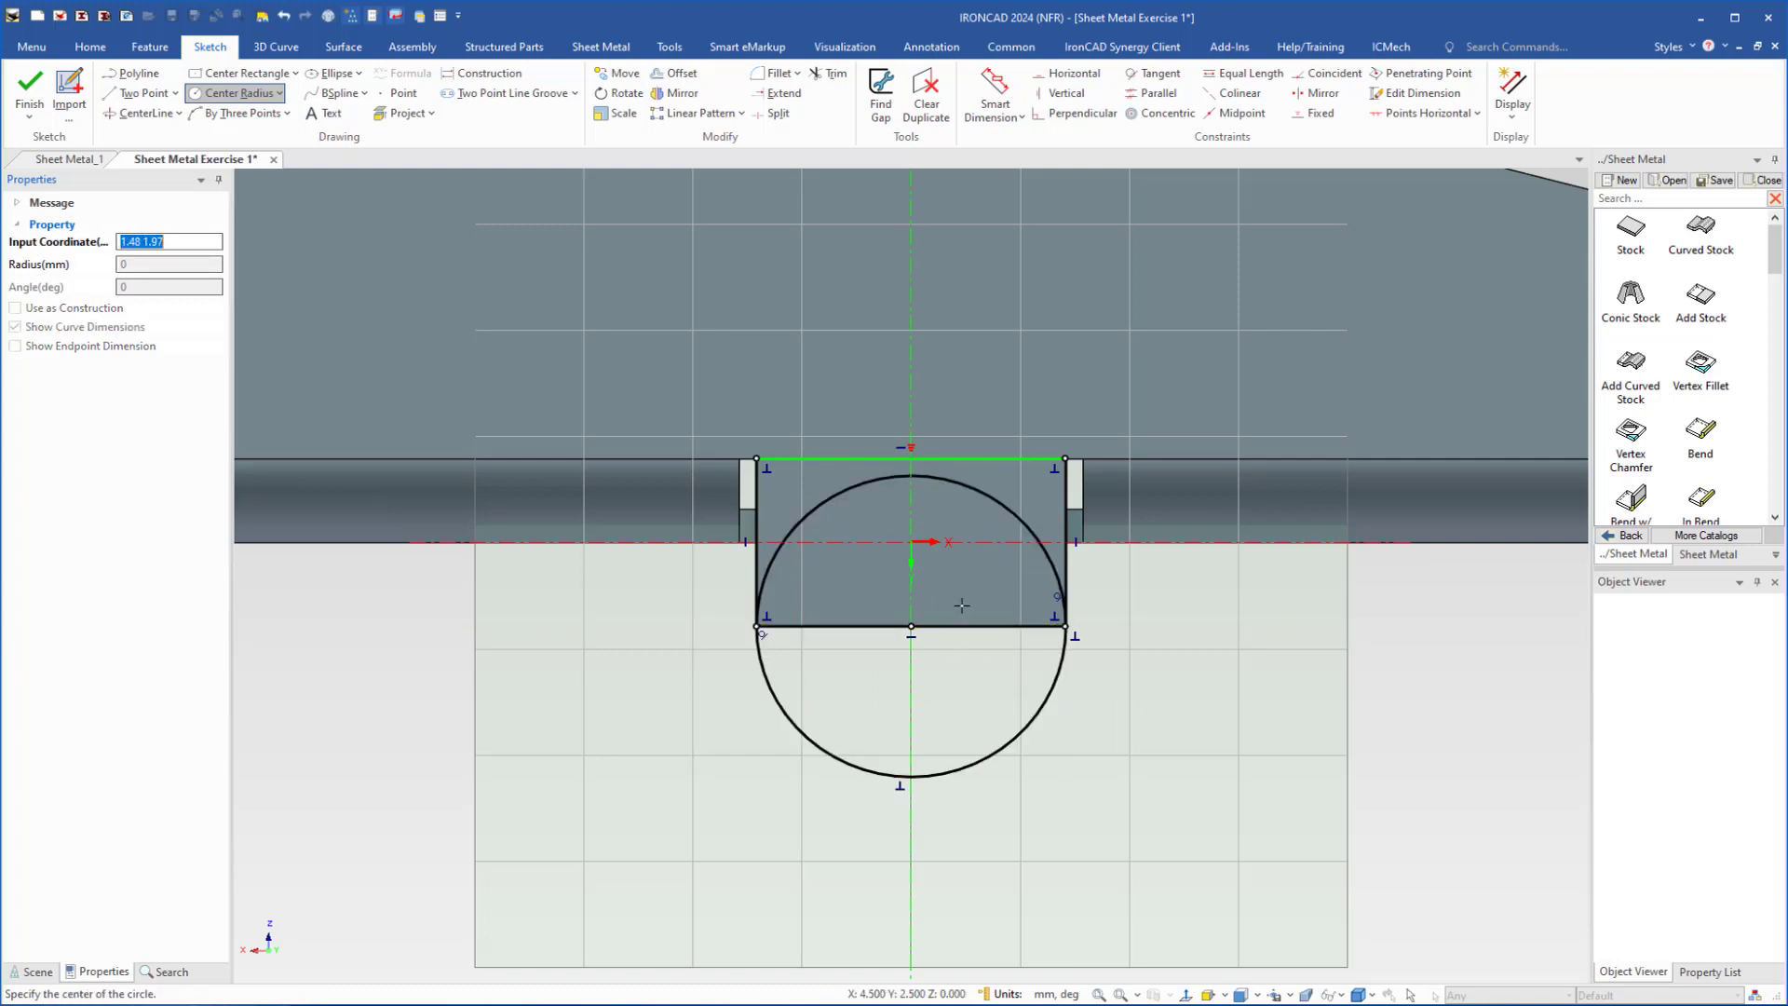
pyautogui.press('Escape')
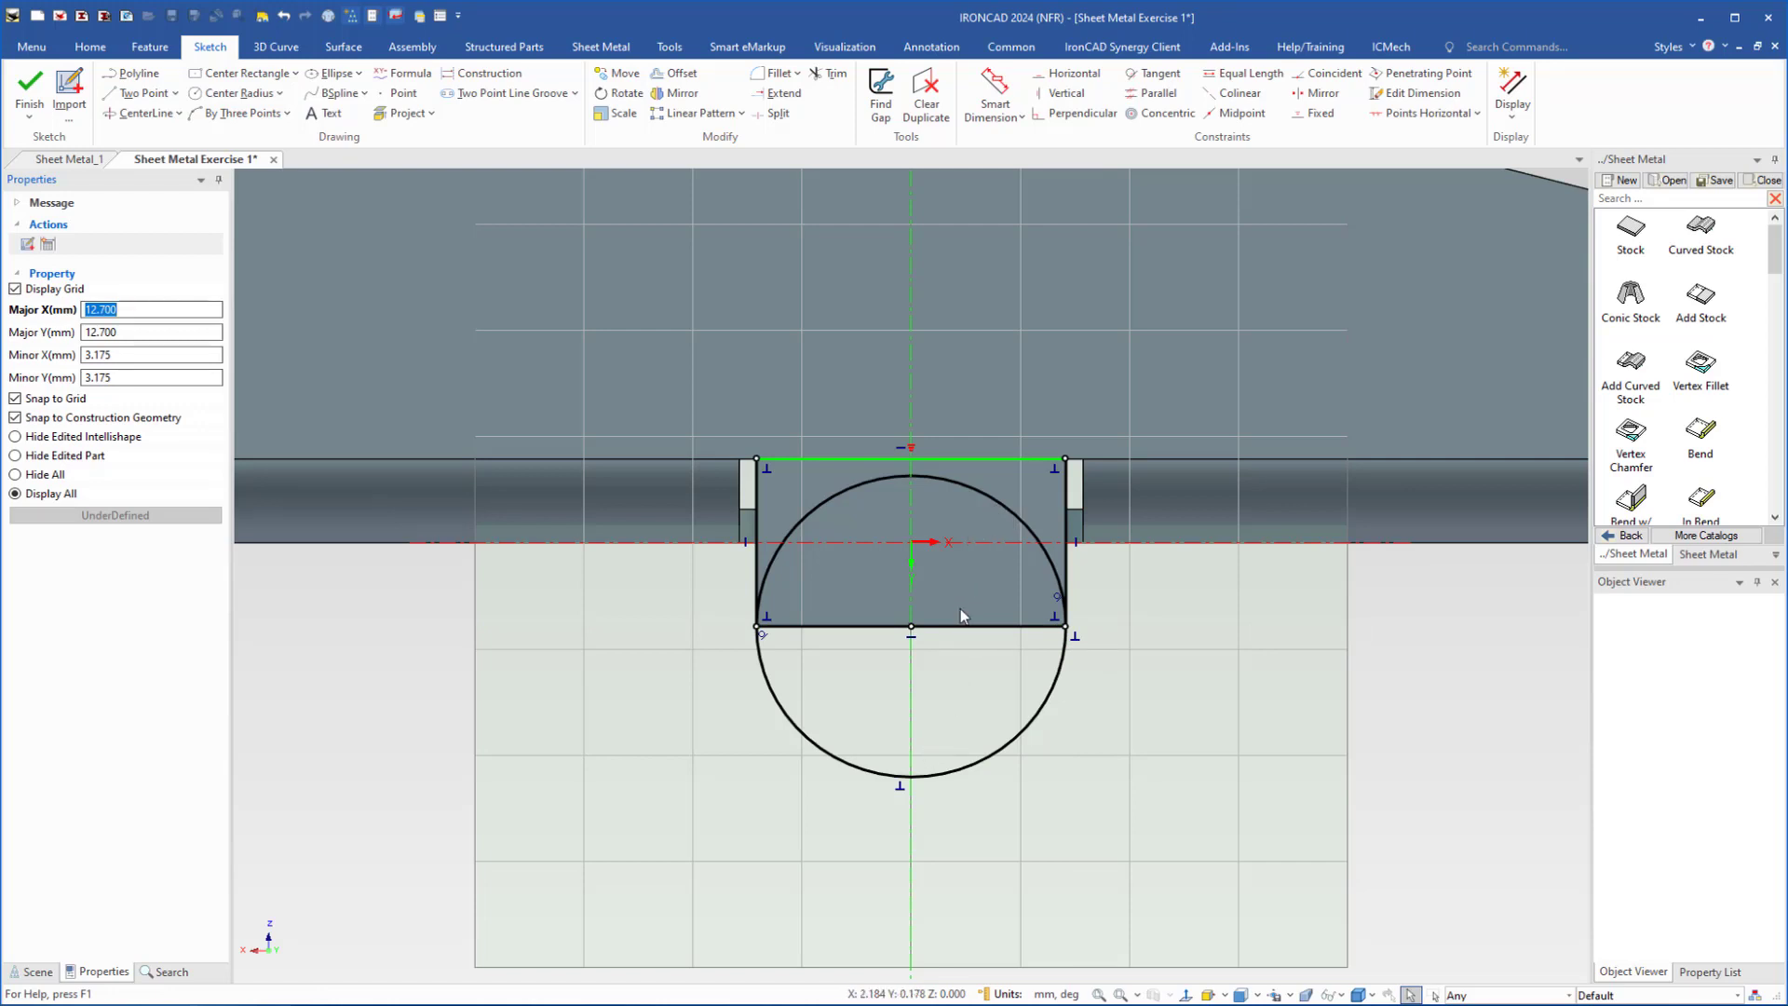
# - Dimension the circle's centre at 15 mm from the stock's attached edge
pyautogui.click(995, 94)
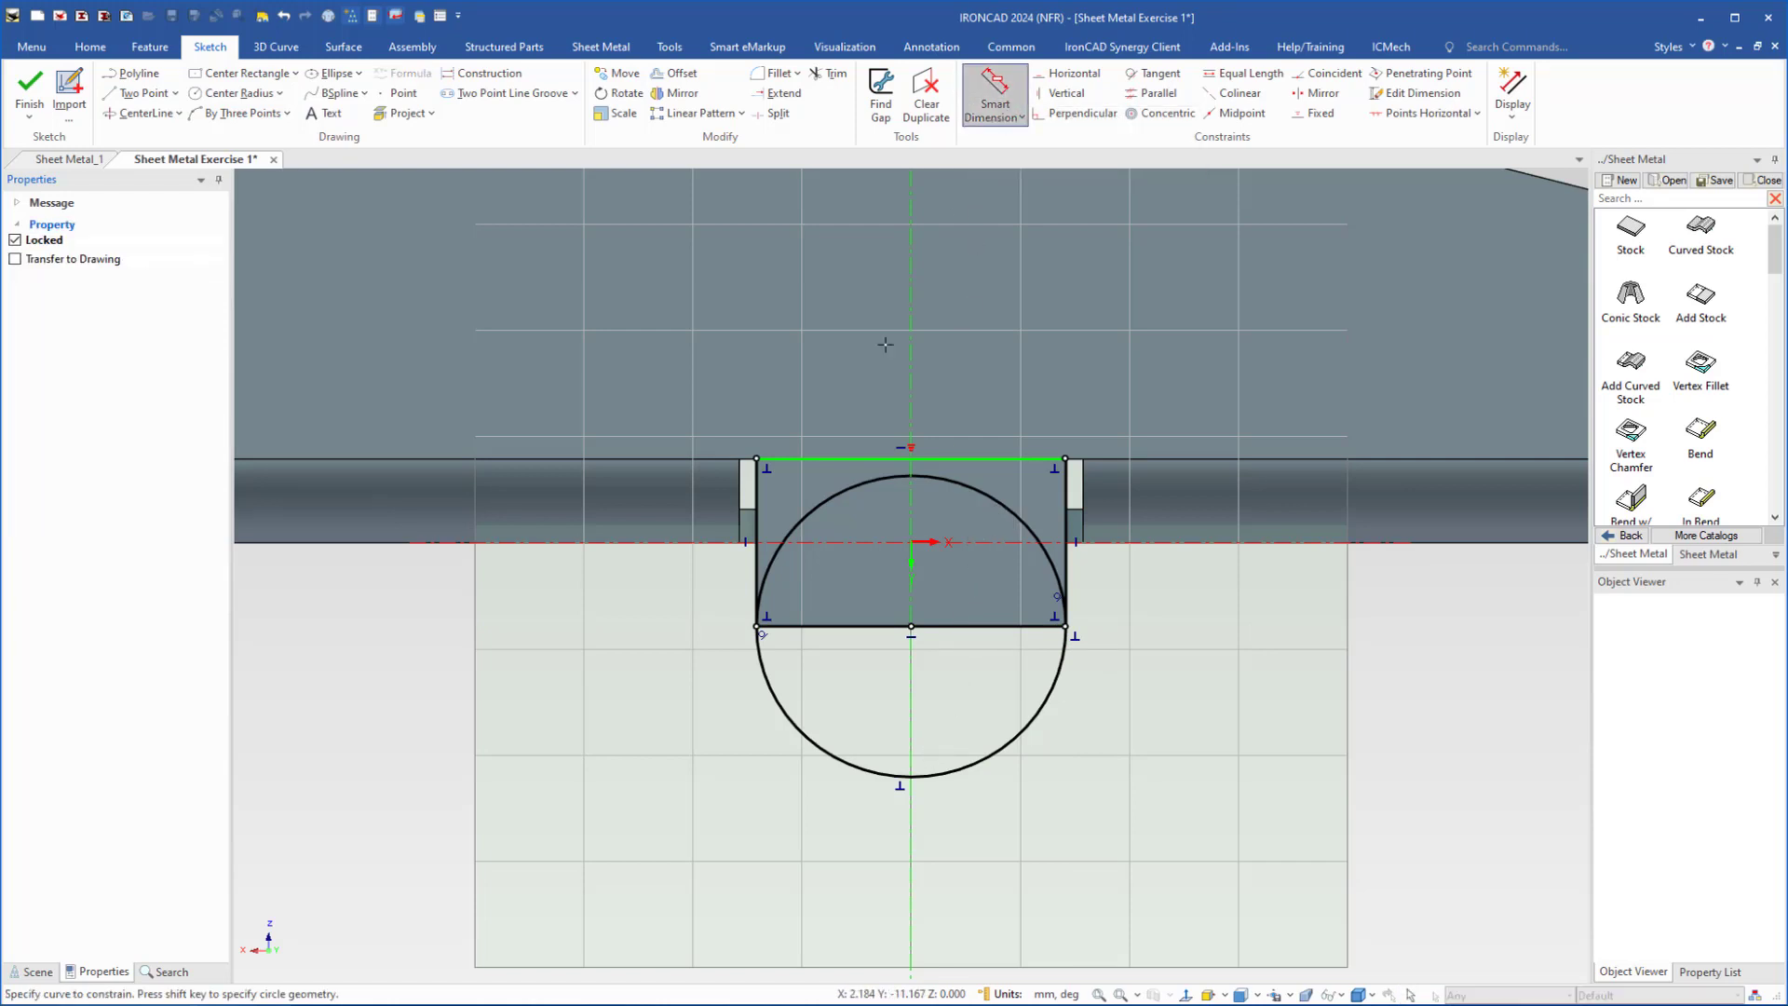
pyautogui.click(1028, 527)
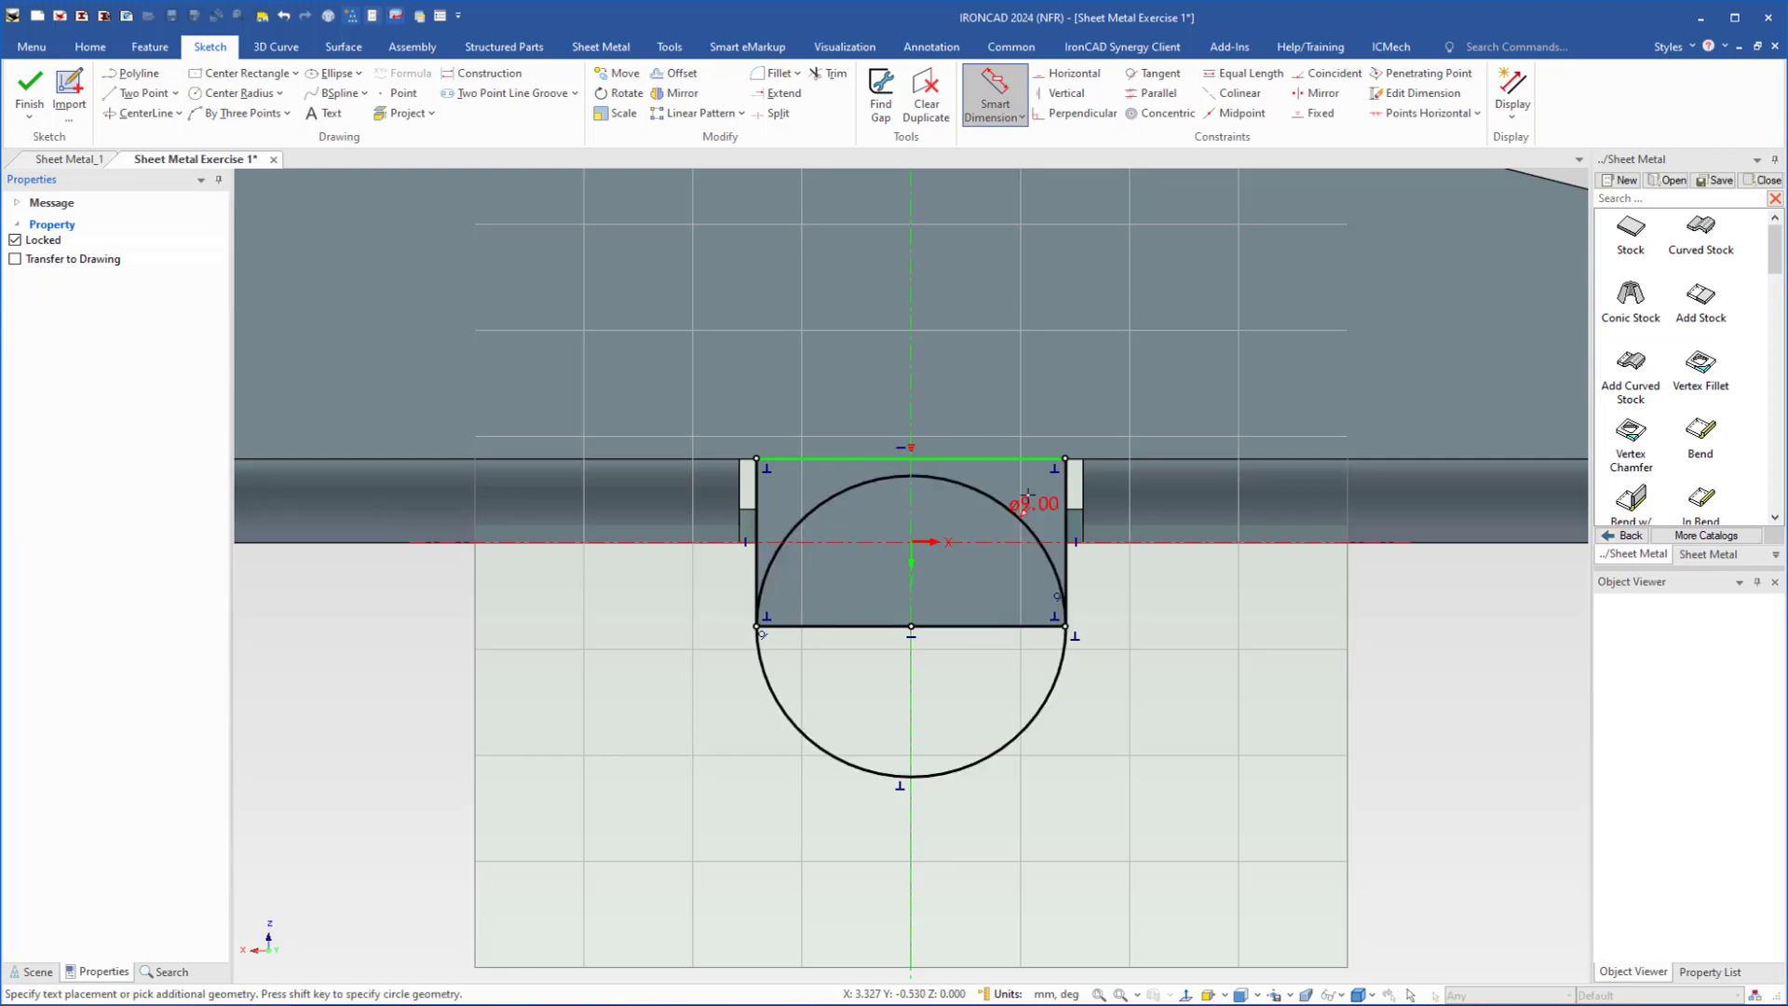
pyautogui.click(1028, 458)
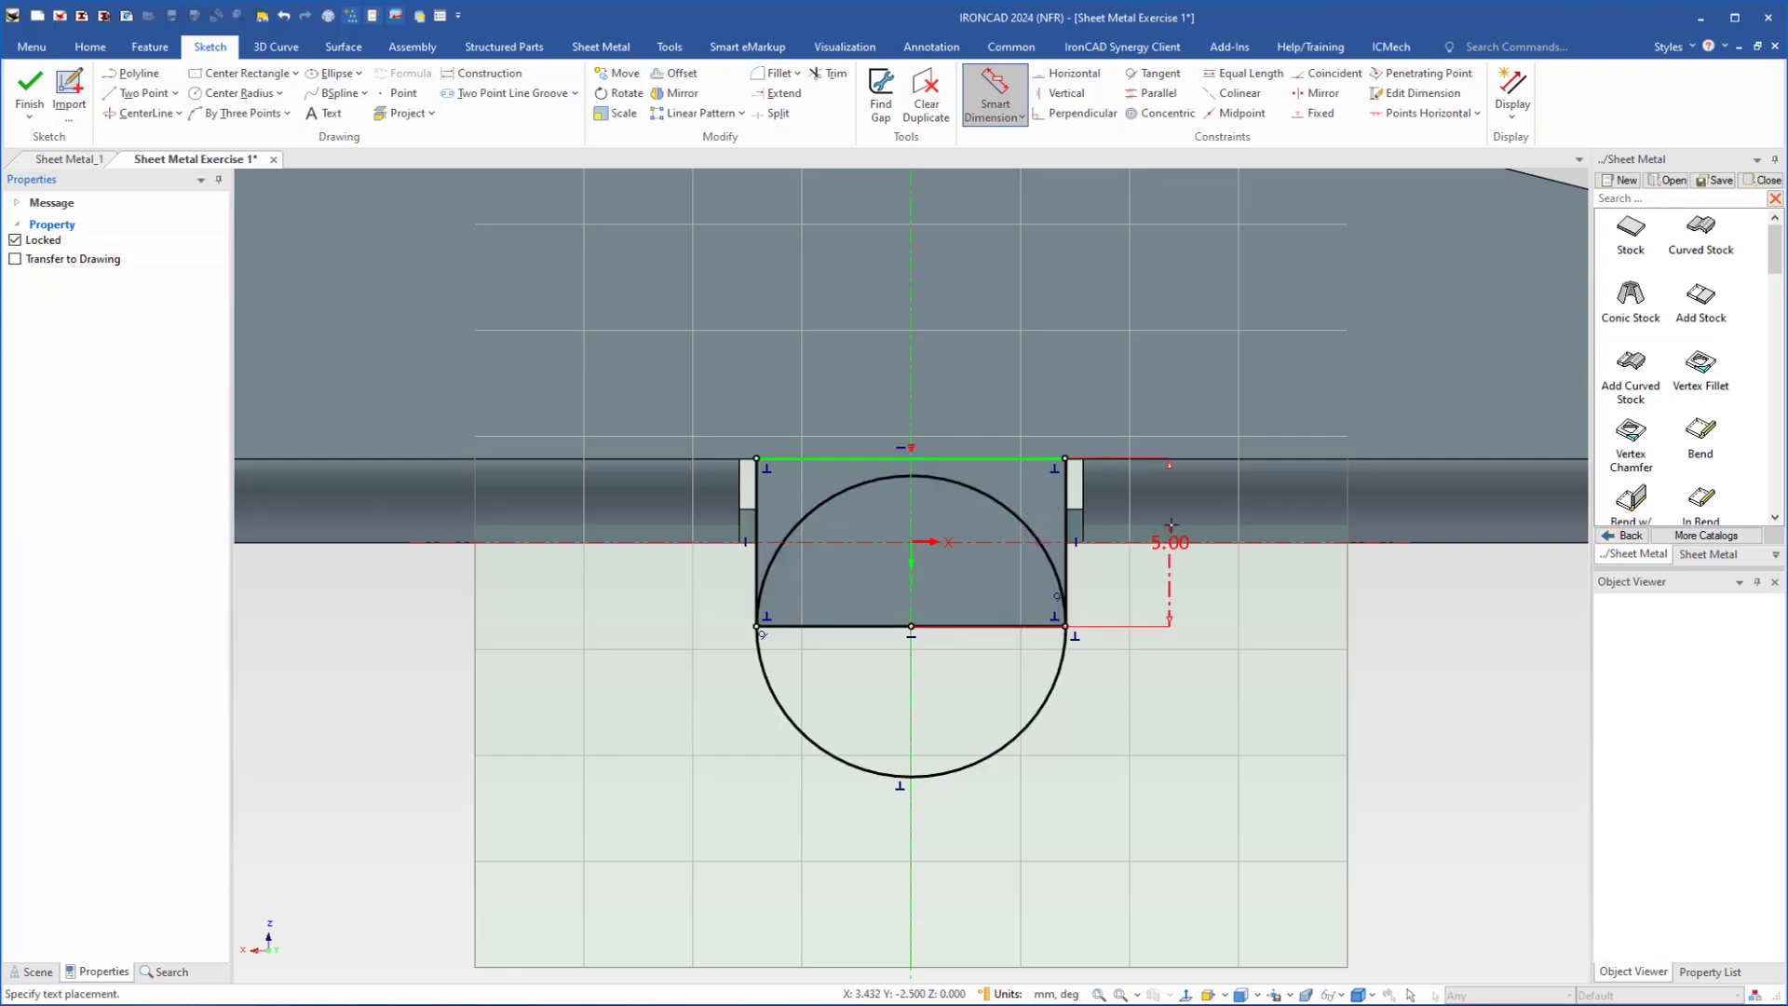
pyautogui.click(1189, 552)
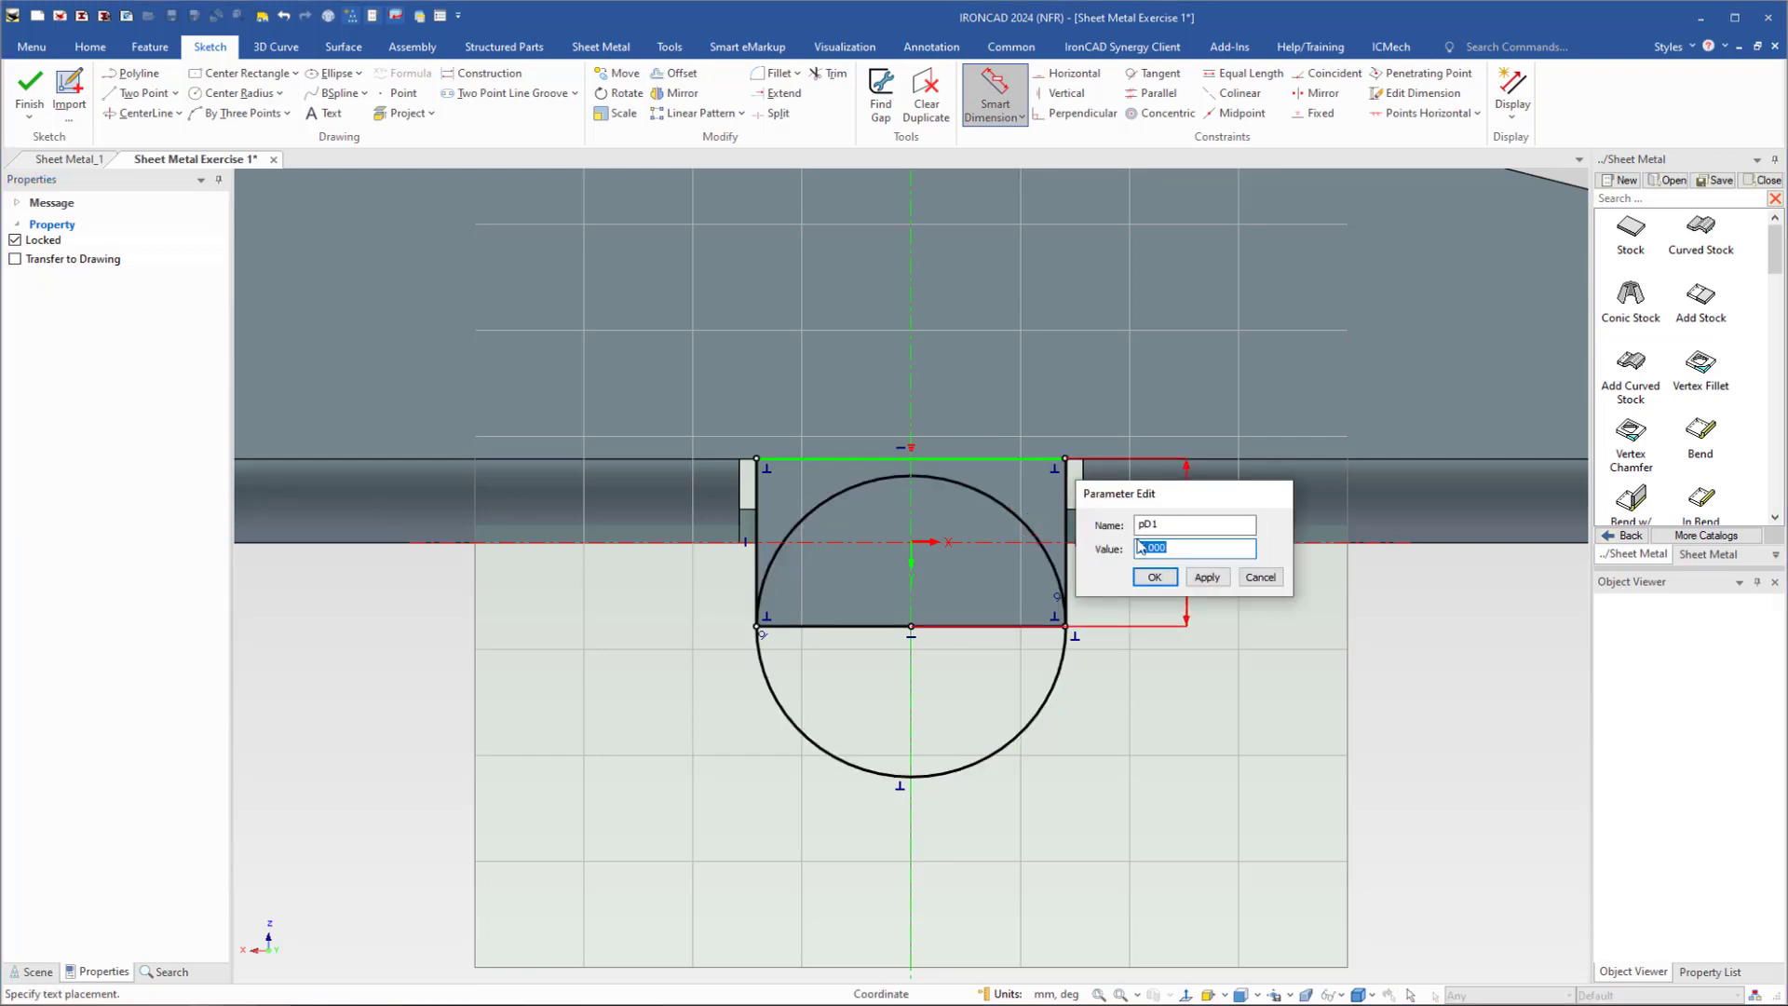
pyautogui.write('15')
pyautogui.press('Return')
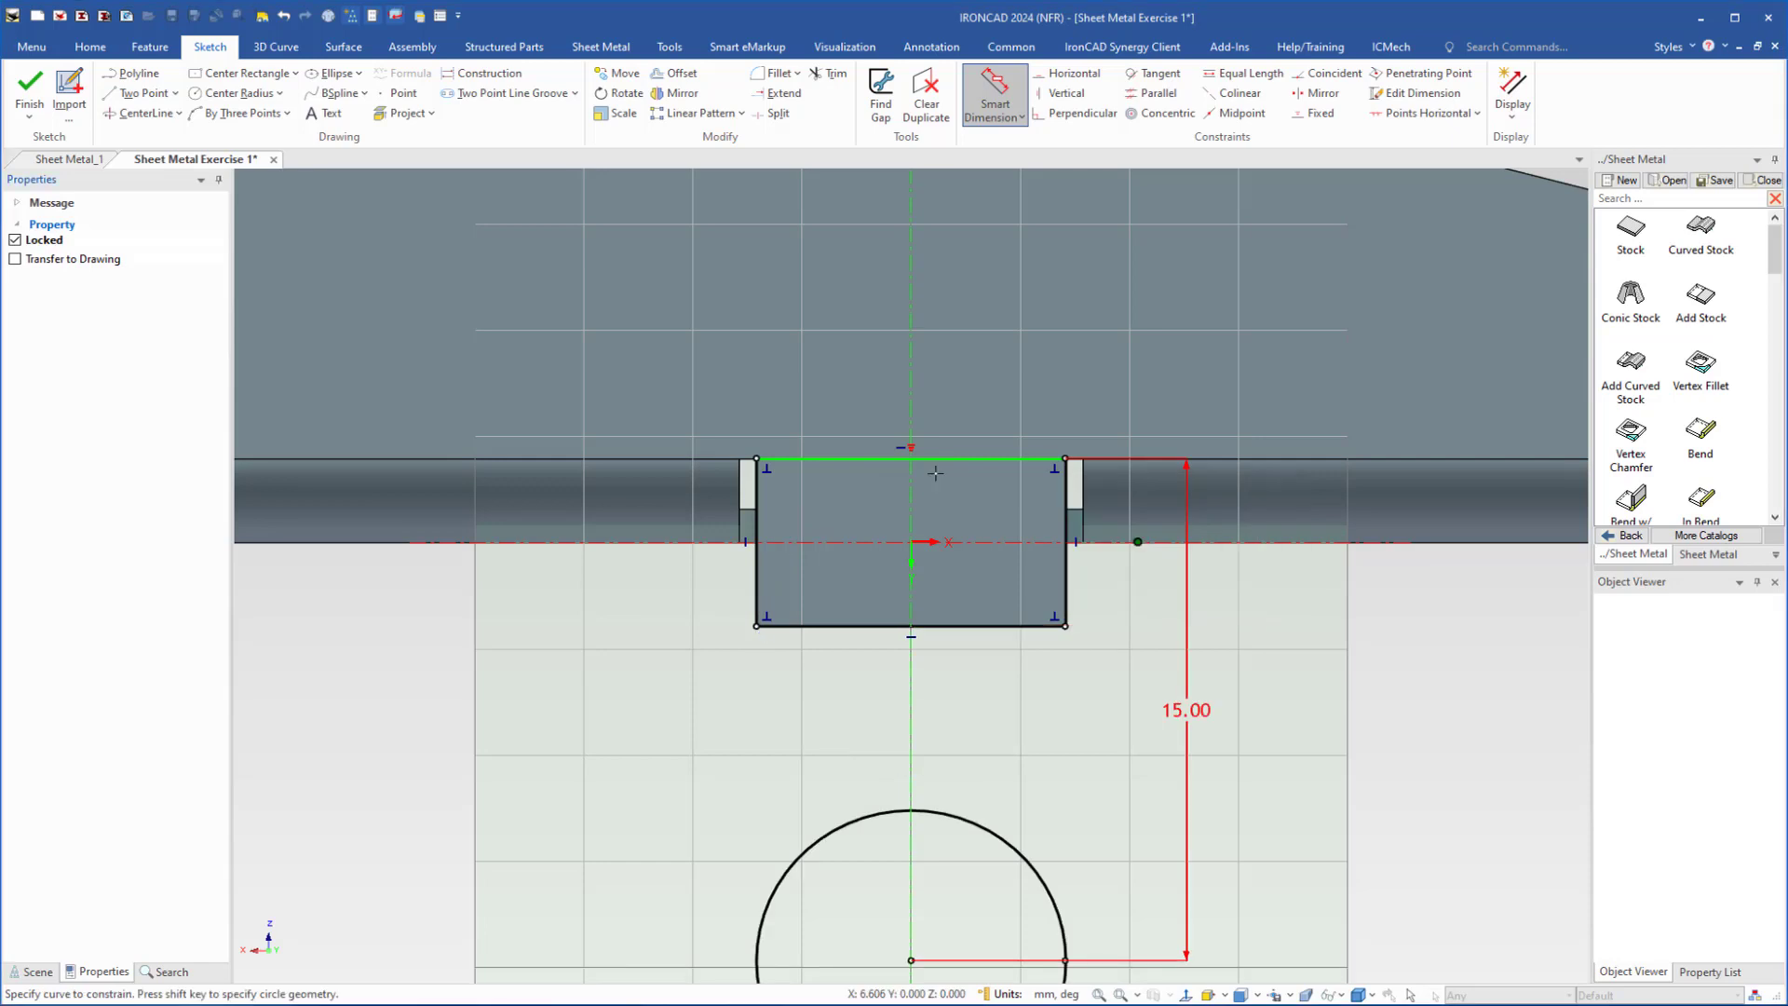
# - Extend the profile's two side lines to the circle
pyautogui.moveTo(727, 667); pyautogui.dragTo(708, 508, button='middle')
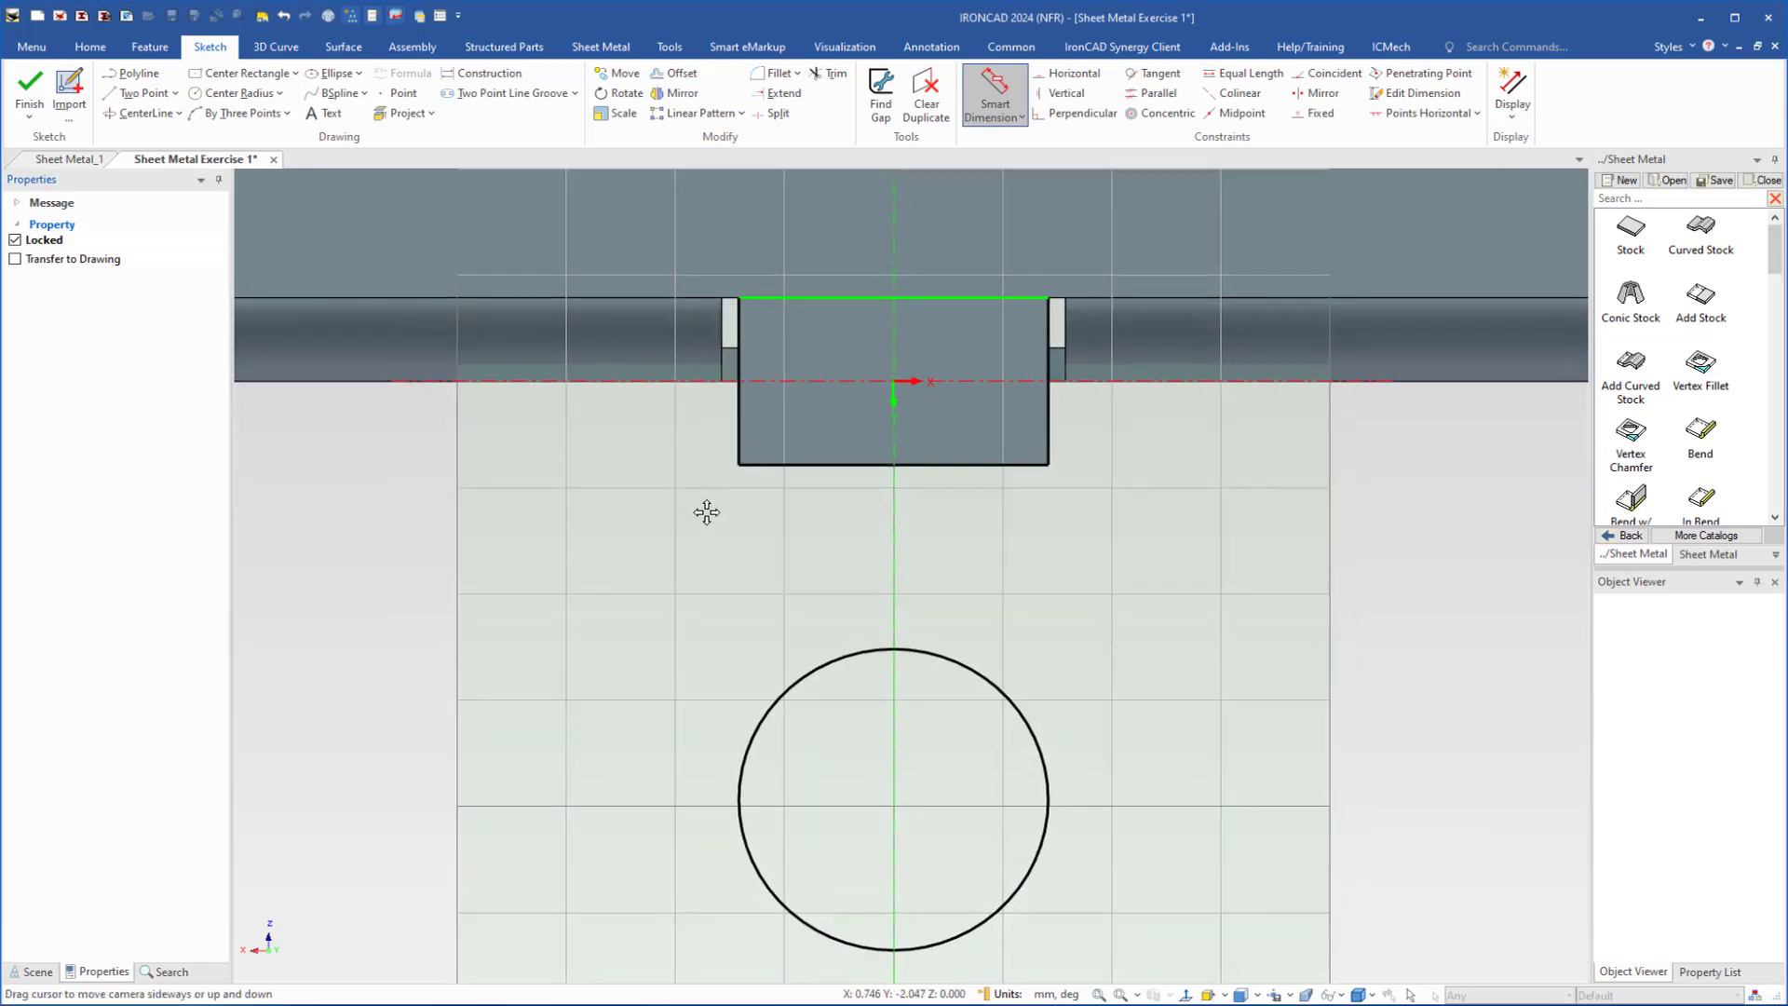
pyautogui.click(780, 93)
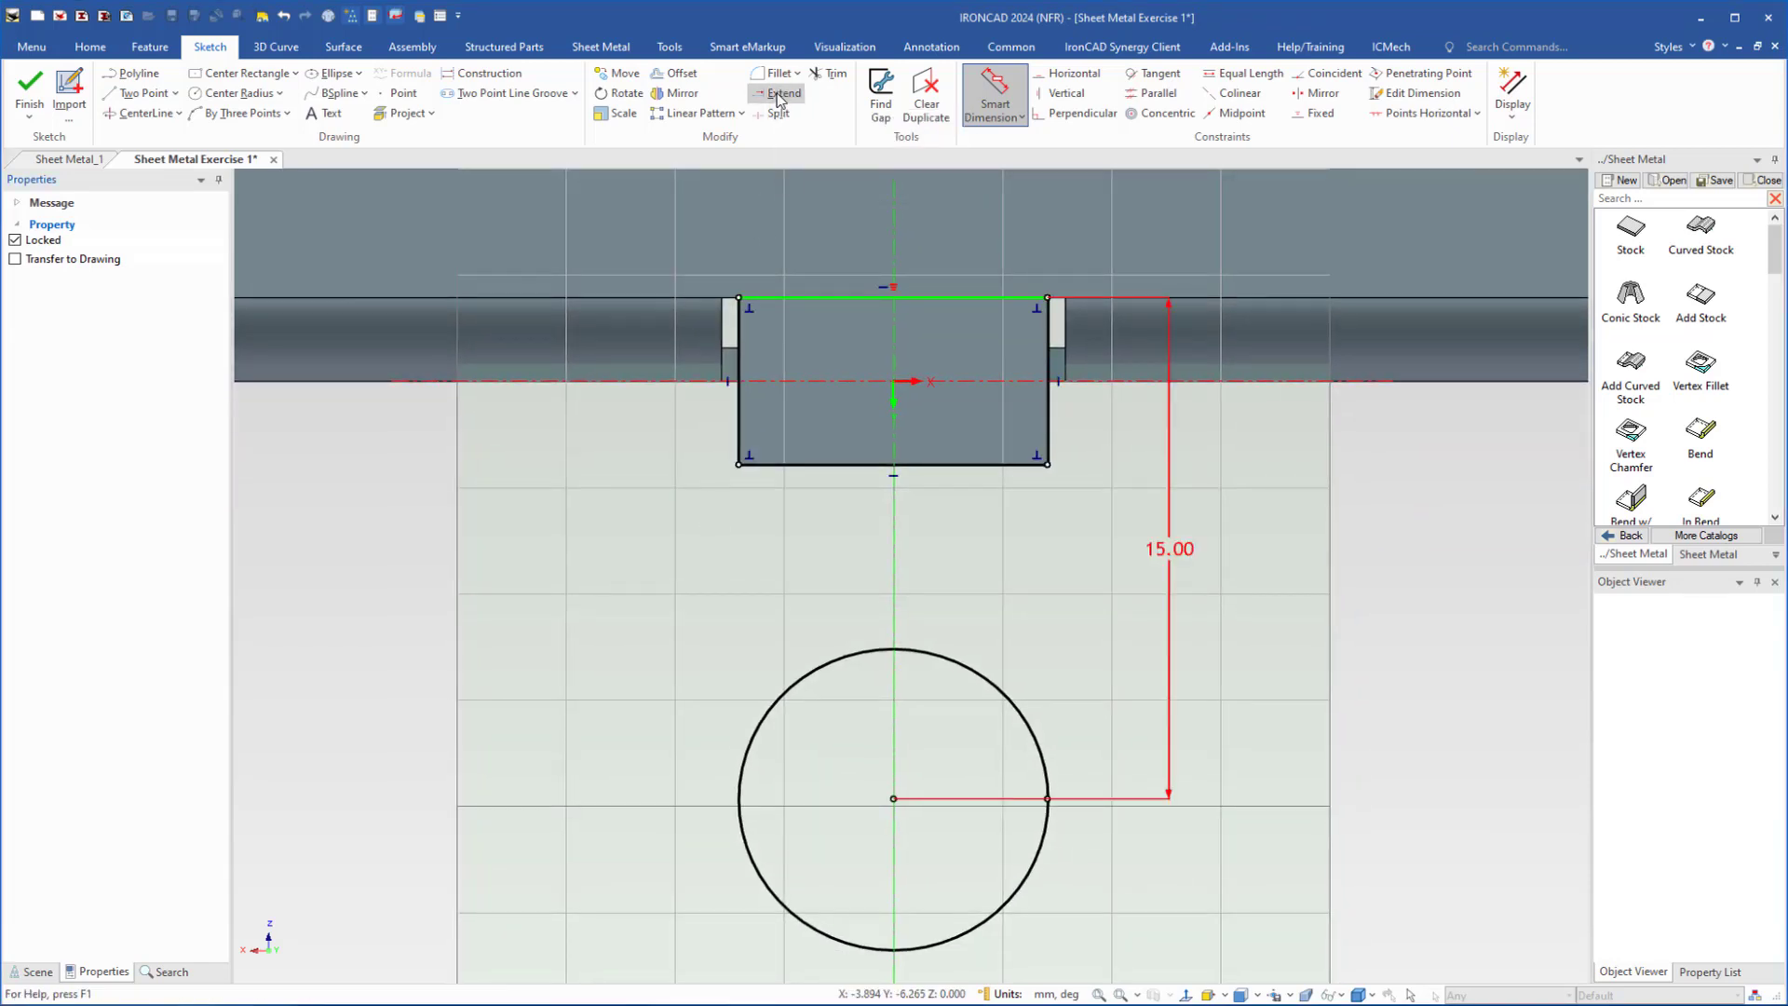
pyautogui.click(739, 419)
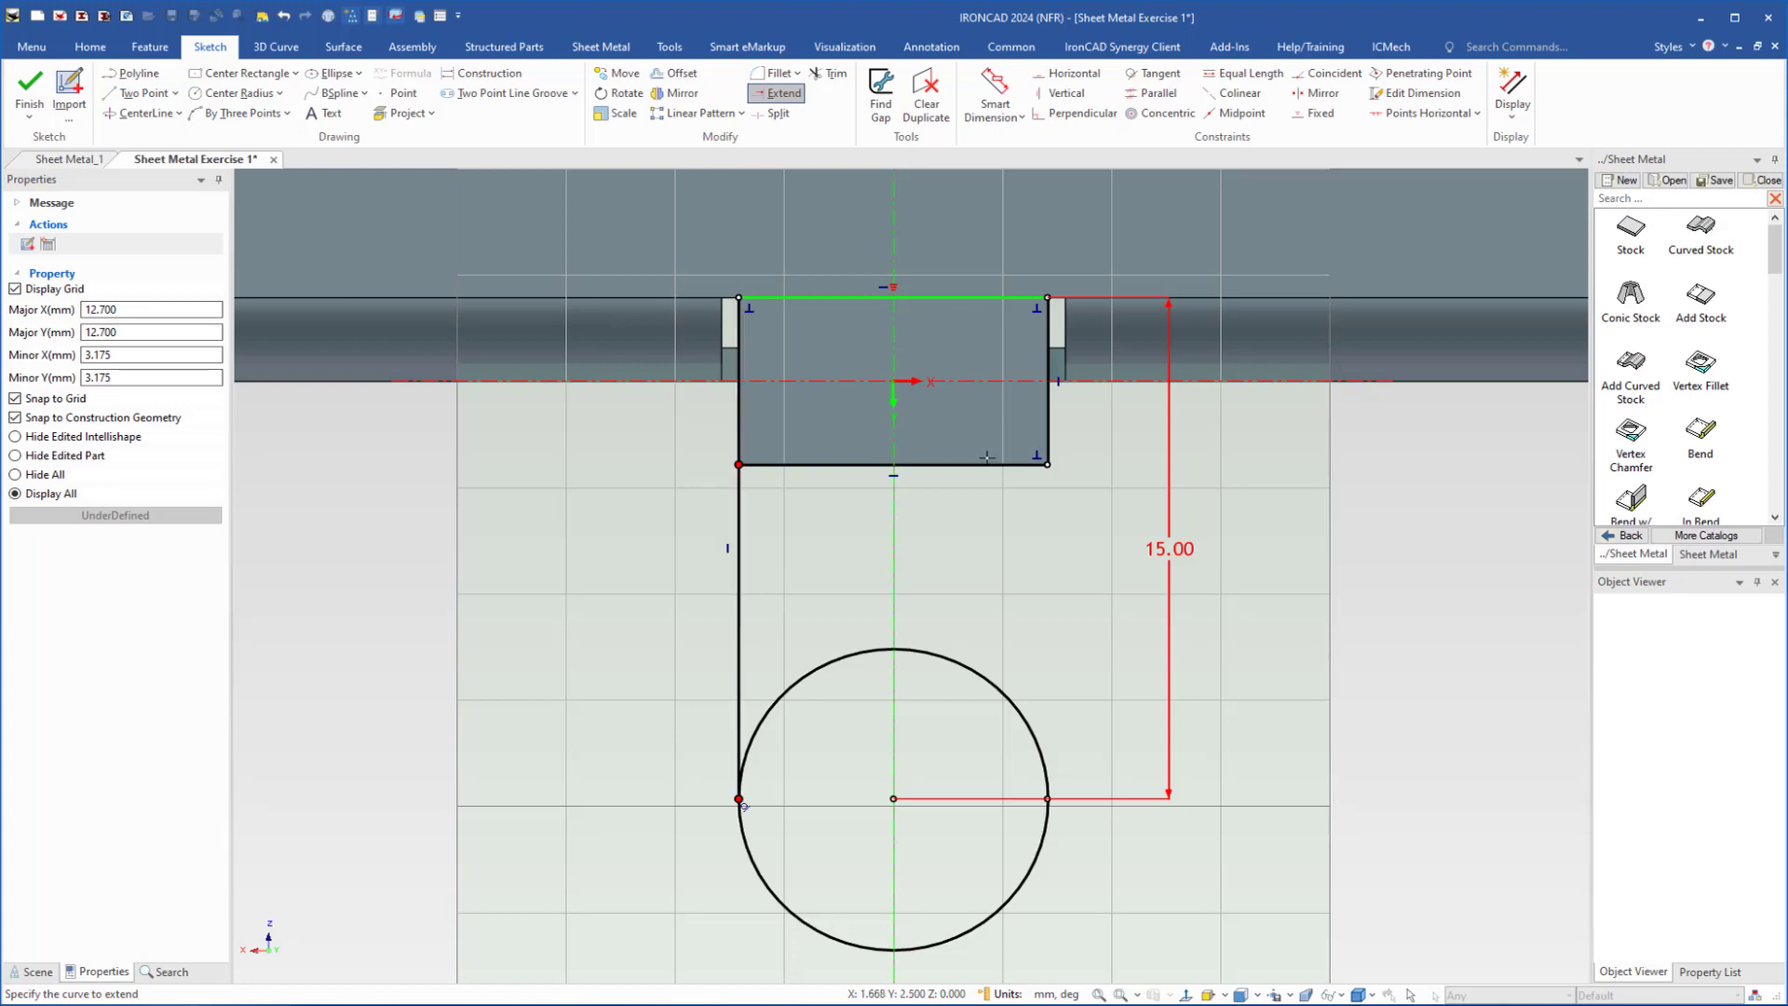
pyautogui.click(1047, 433)
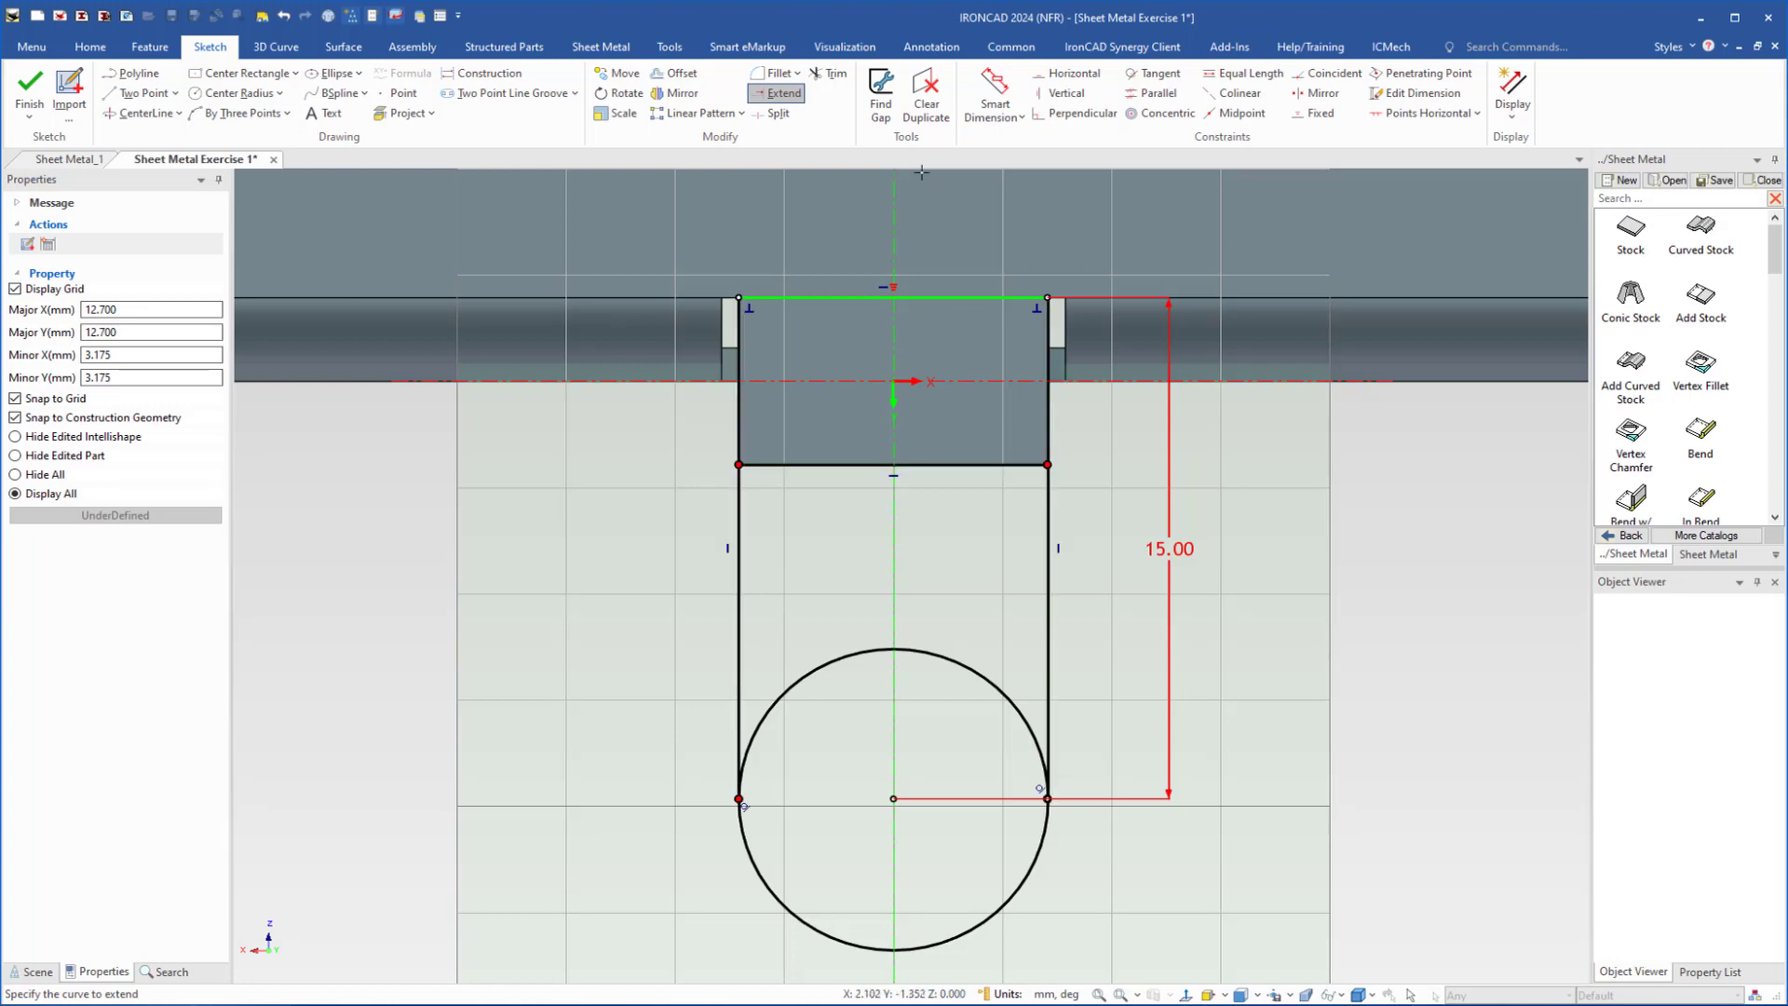
# - Trim the rectangle's inner edge line and the circle's inner half to leave a round-ended tab, and finish the sketch
pyautogui.click(828, 73)
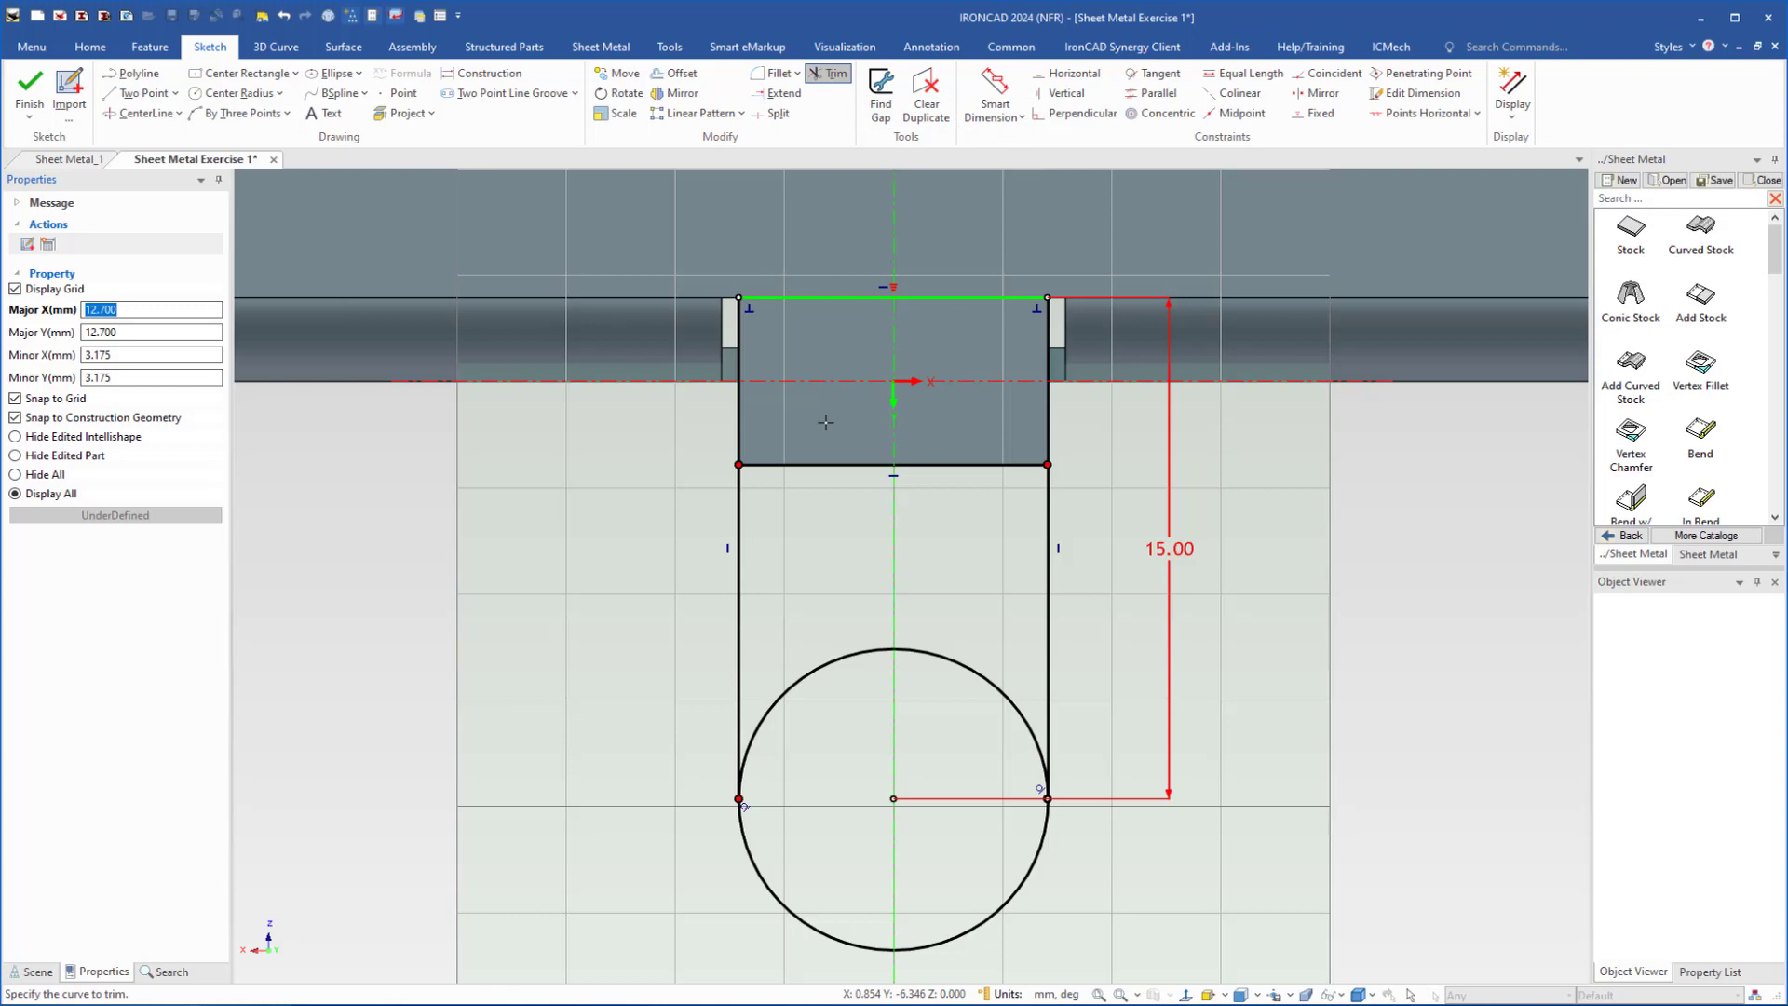
pyautogui.click(822, 464)
pyautogui.click(857, 652)
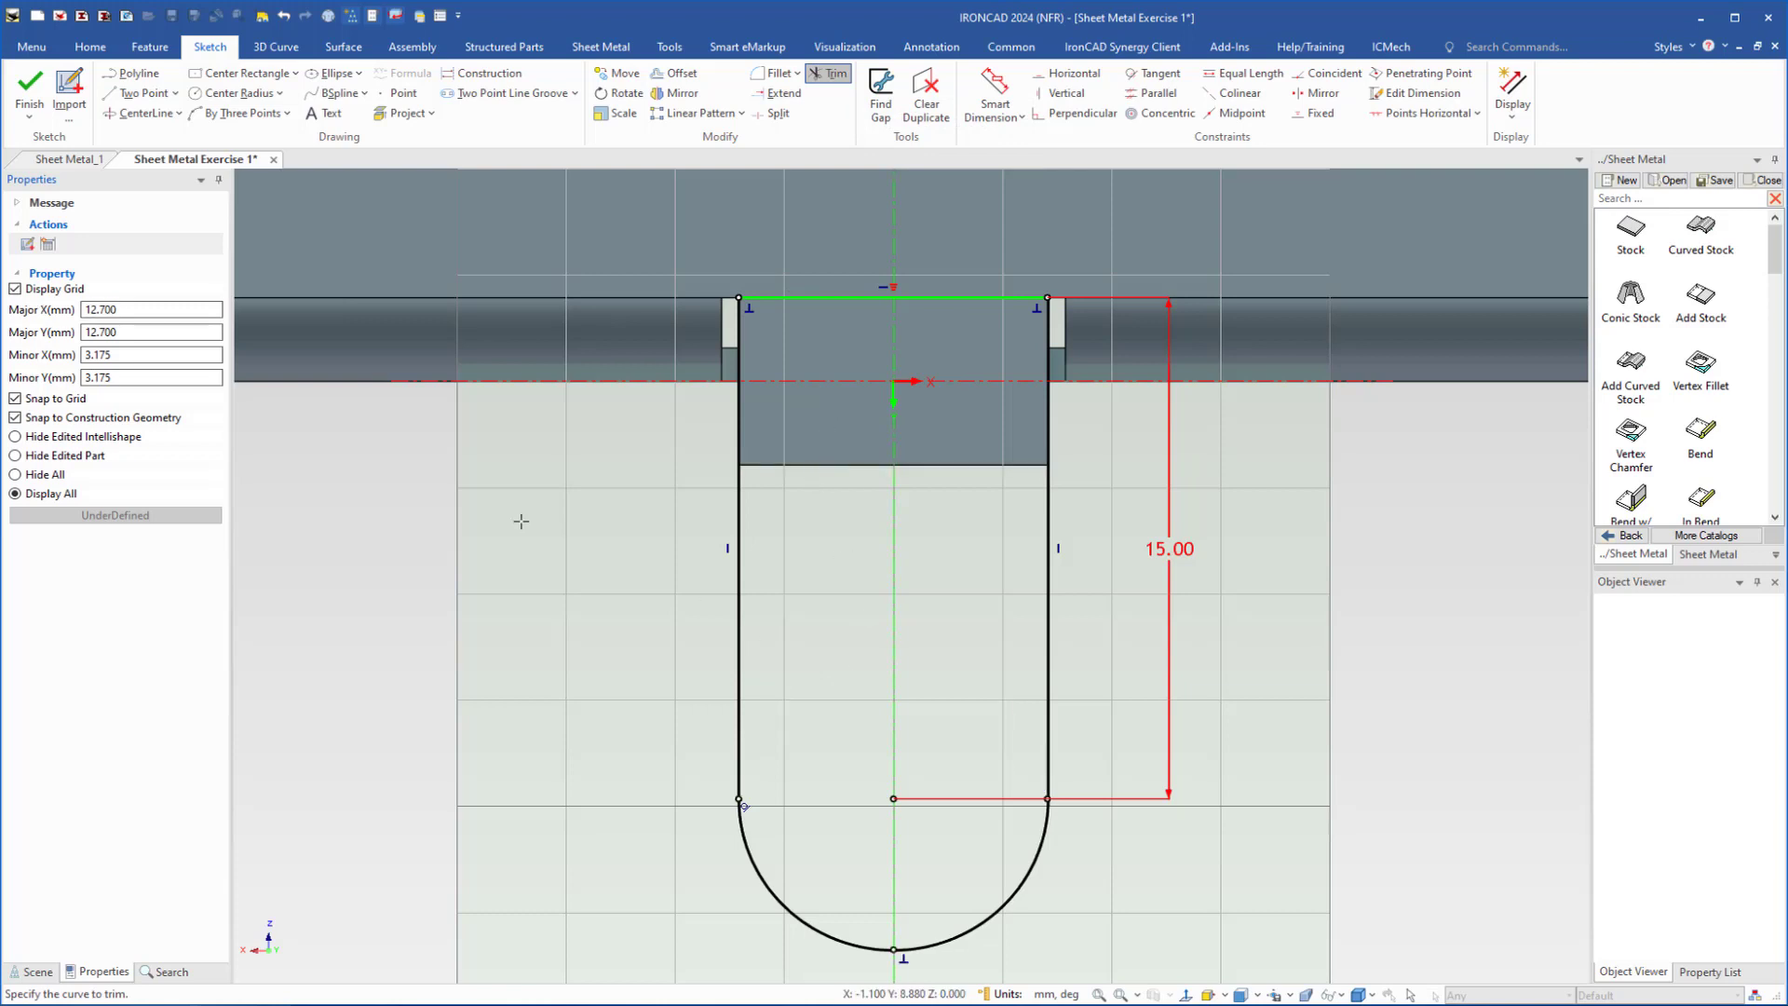
pyautogui.click(29, 94)
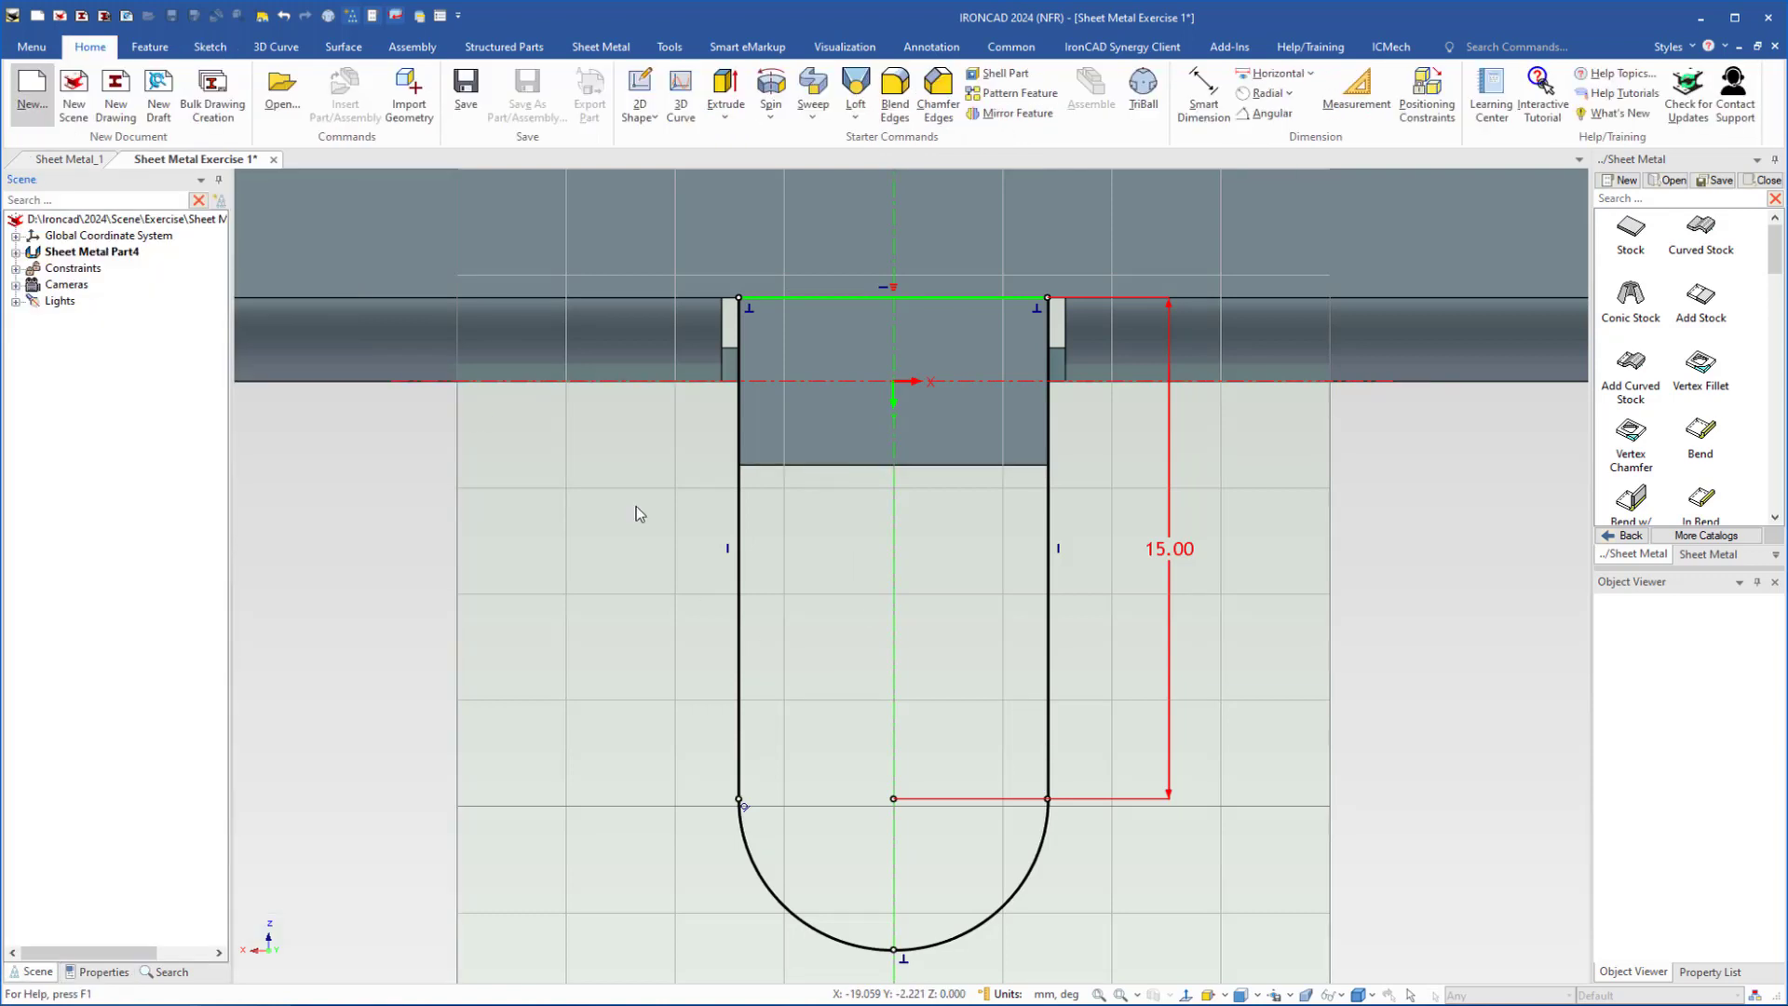
pyautogui.scroll(-3, 579, 469)
pyautogui.click(659, 542)
# - Place a Custom Profile cutout at the centre of the tab's rounded end
pyautogui.moveTo(695, 559); pyautogui.dragTo(639, 567, button='middle')
pyautogui.scroll(-10, 1629, 389)
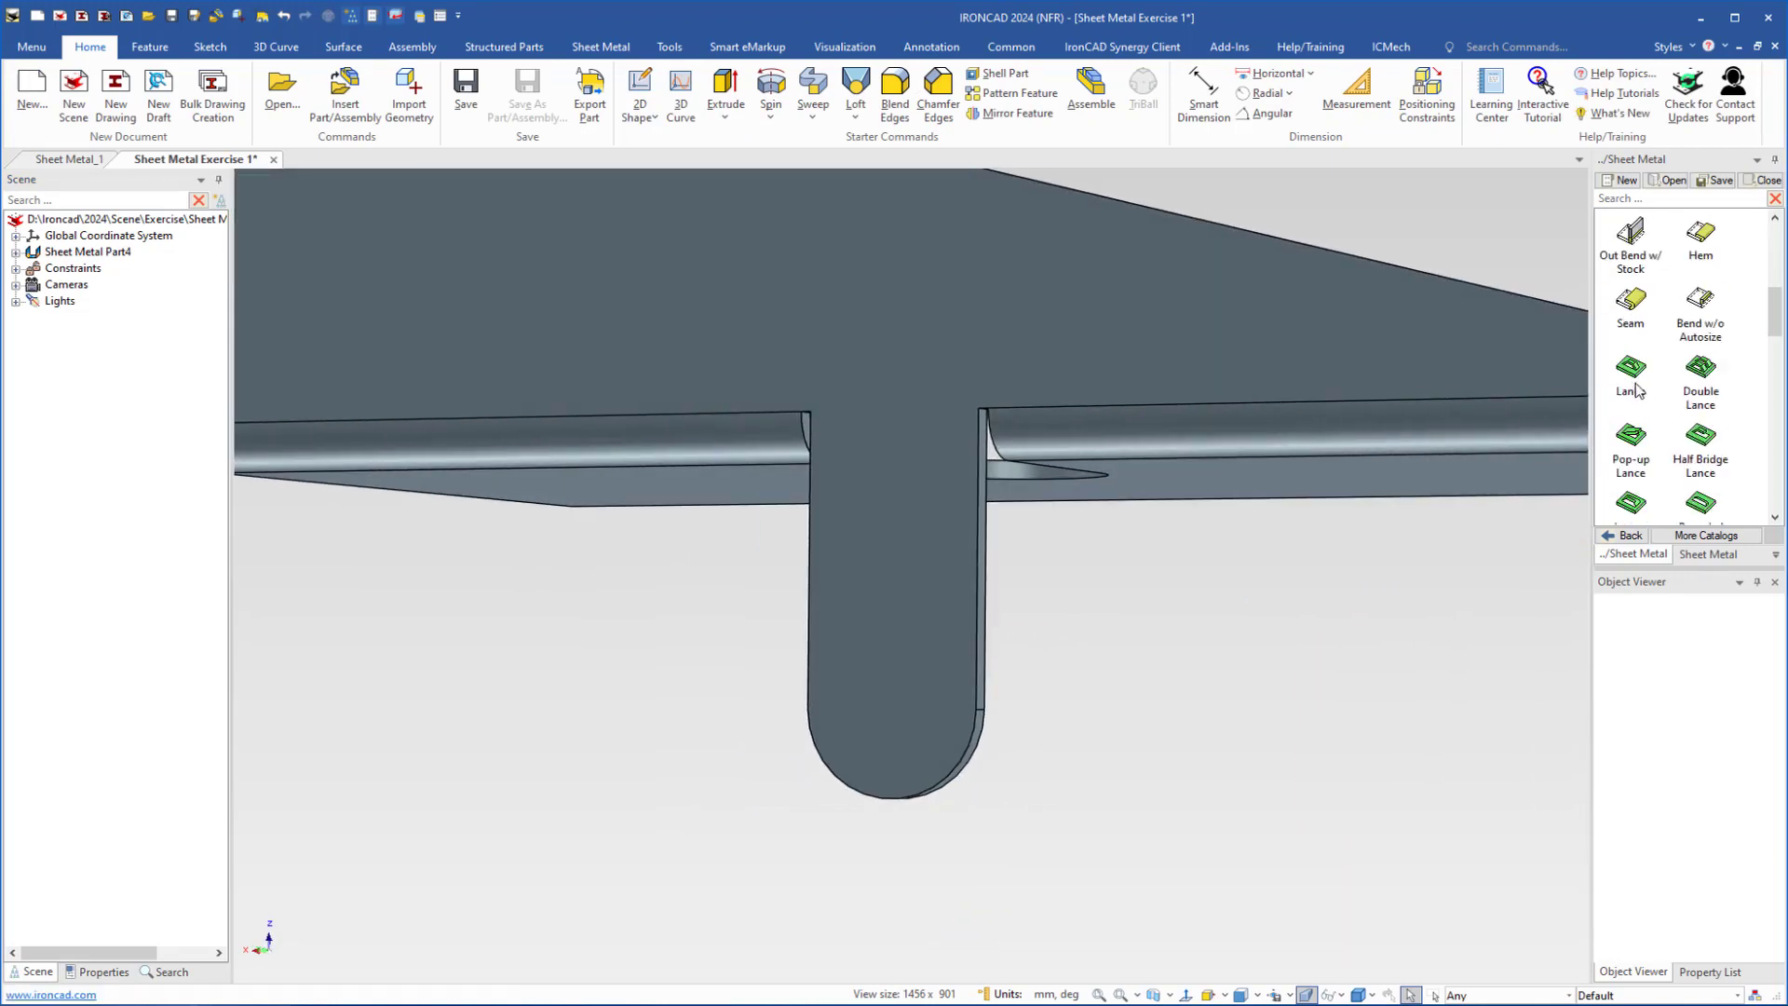
pyautogui.scroll(-2, 1646, 383)
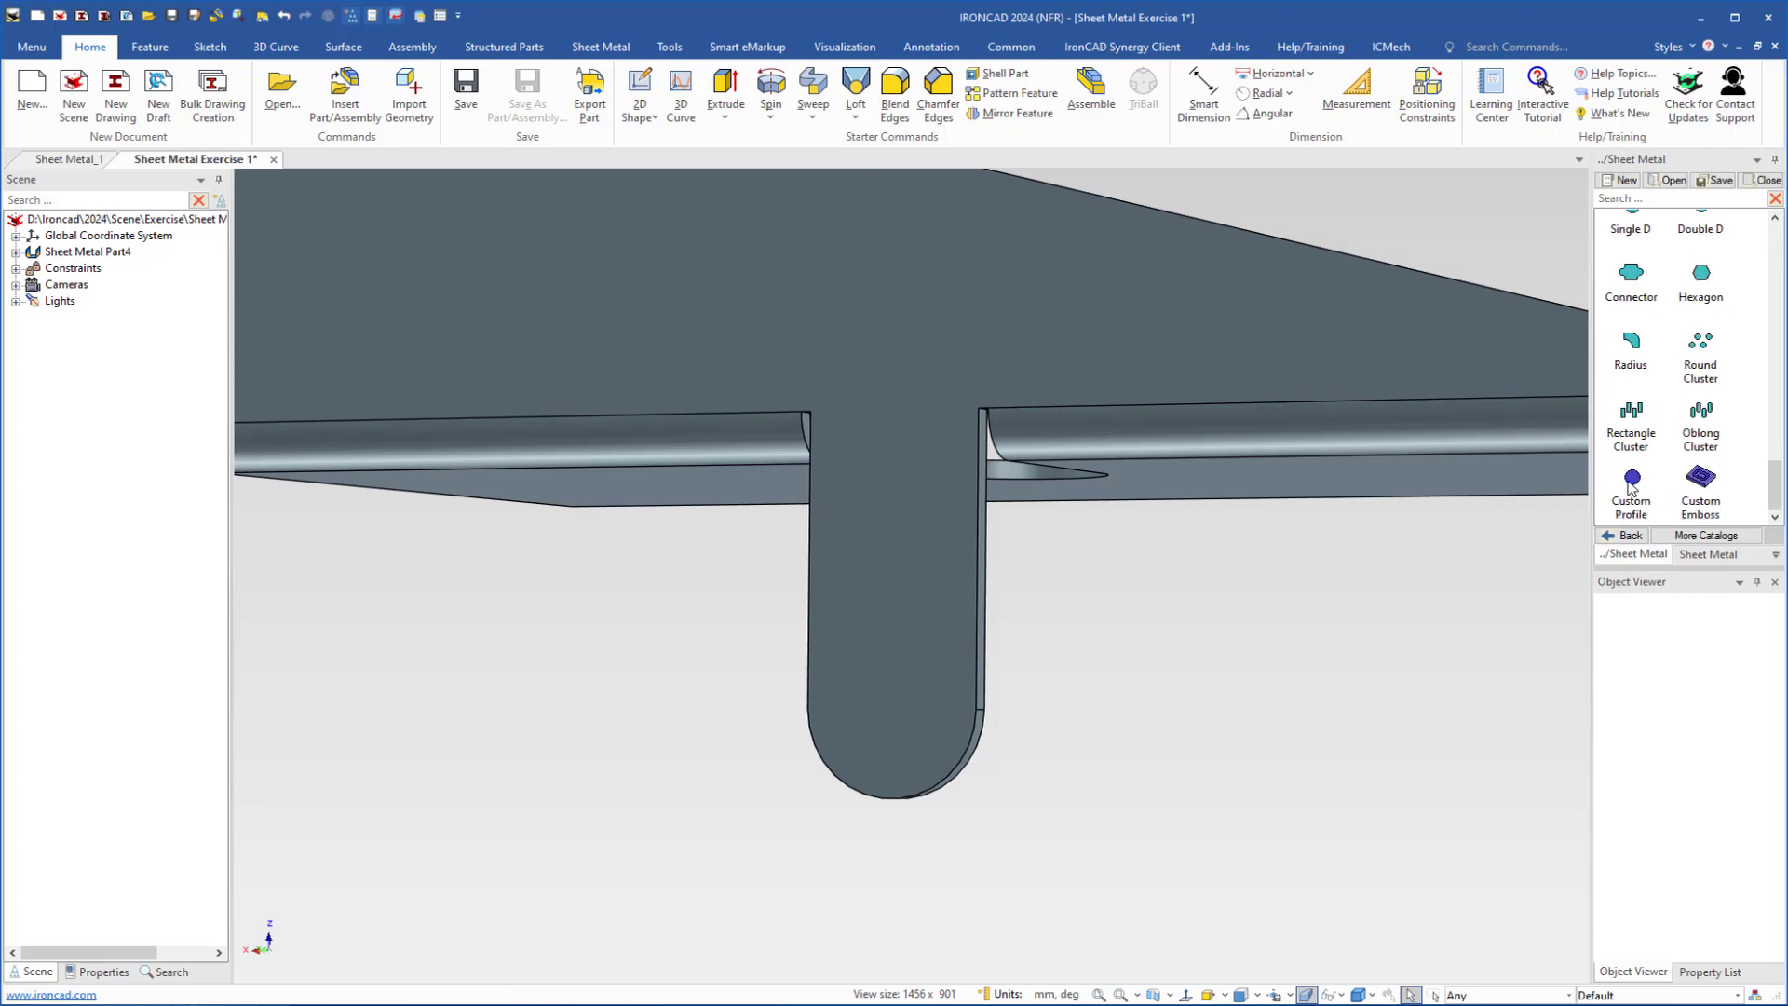
pyautogui.moveTo(1634, 484); pyautogui.dragTo(892, 713)
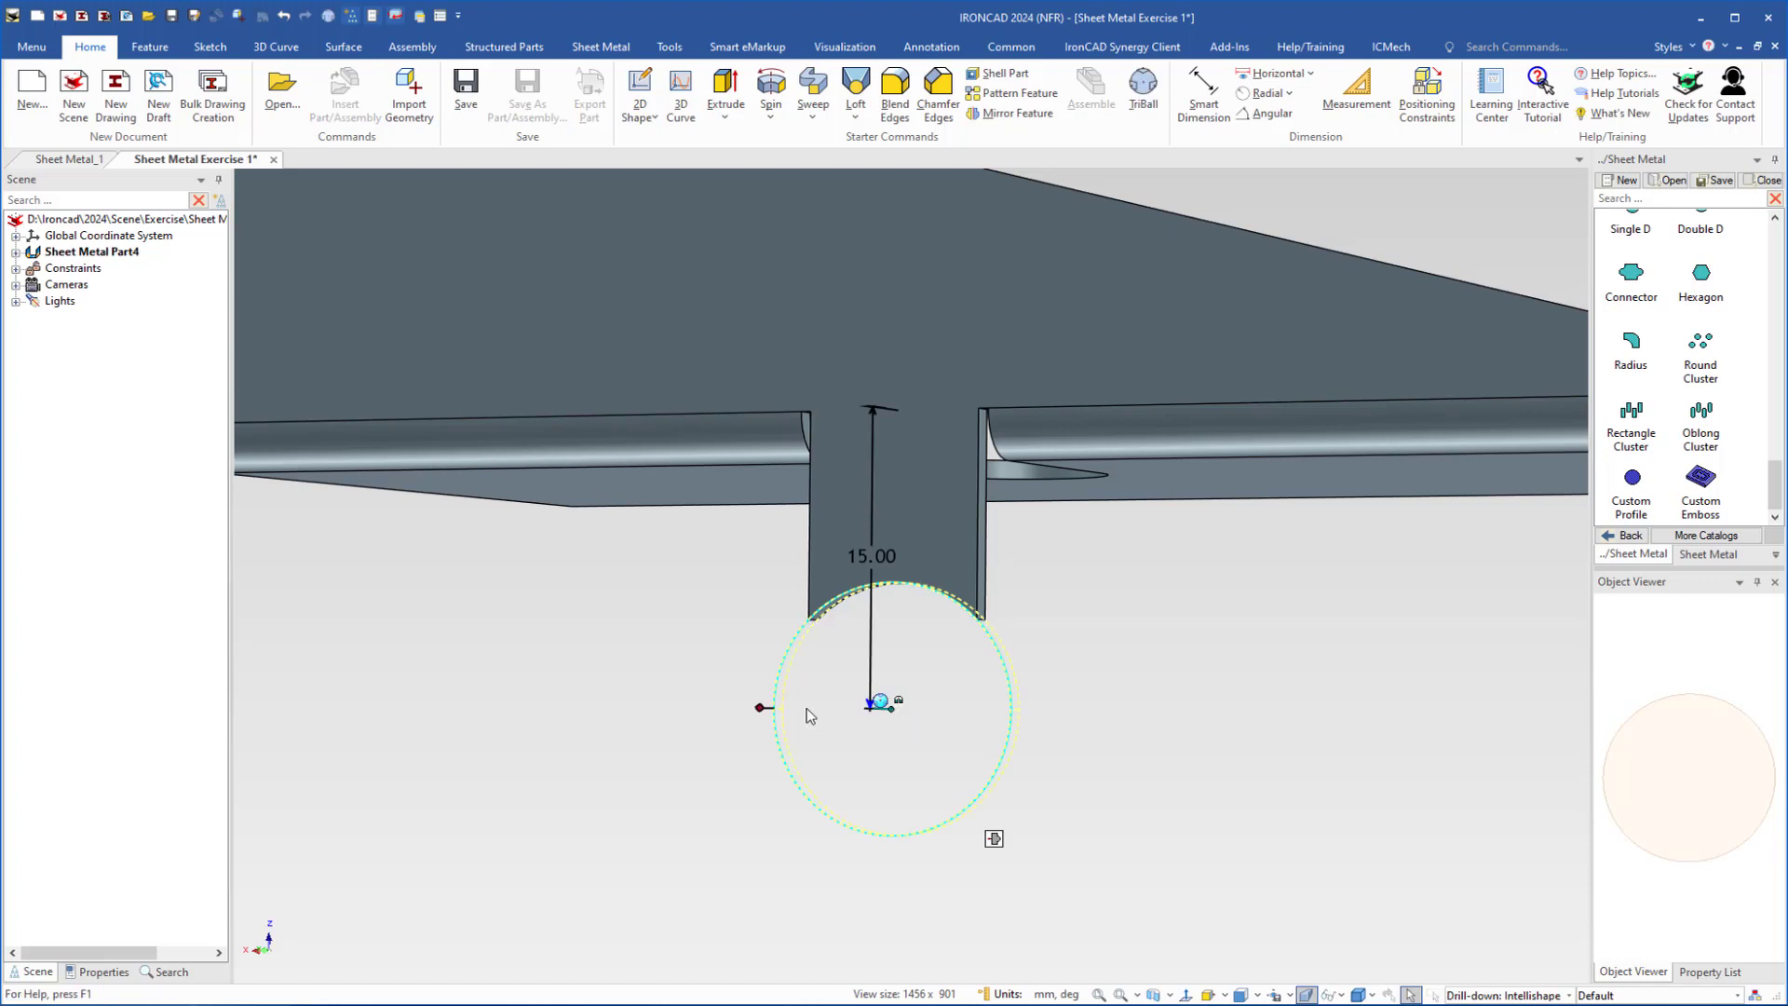
# - Shrink the circular cutout in the tab's rounded end and set its diameter to 5 mm
pyautogui.moveTo(760, 710); pyautogui.dragTo(828, 706)
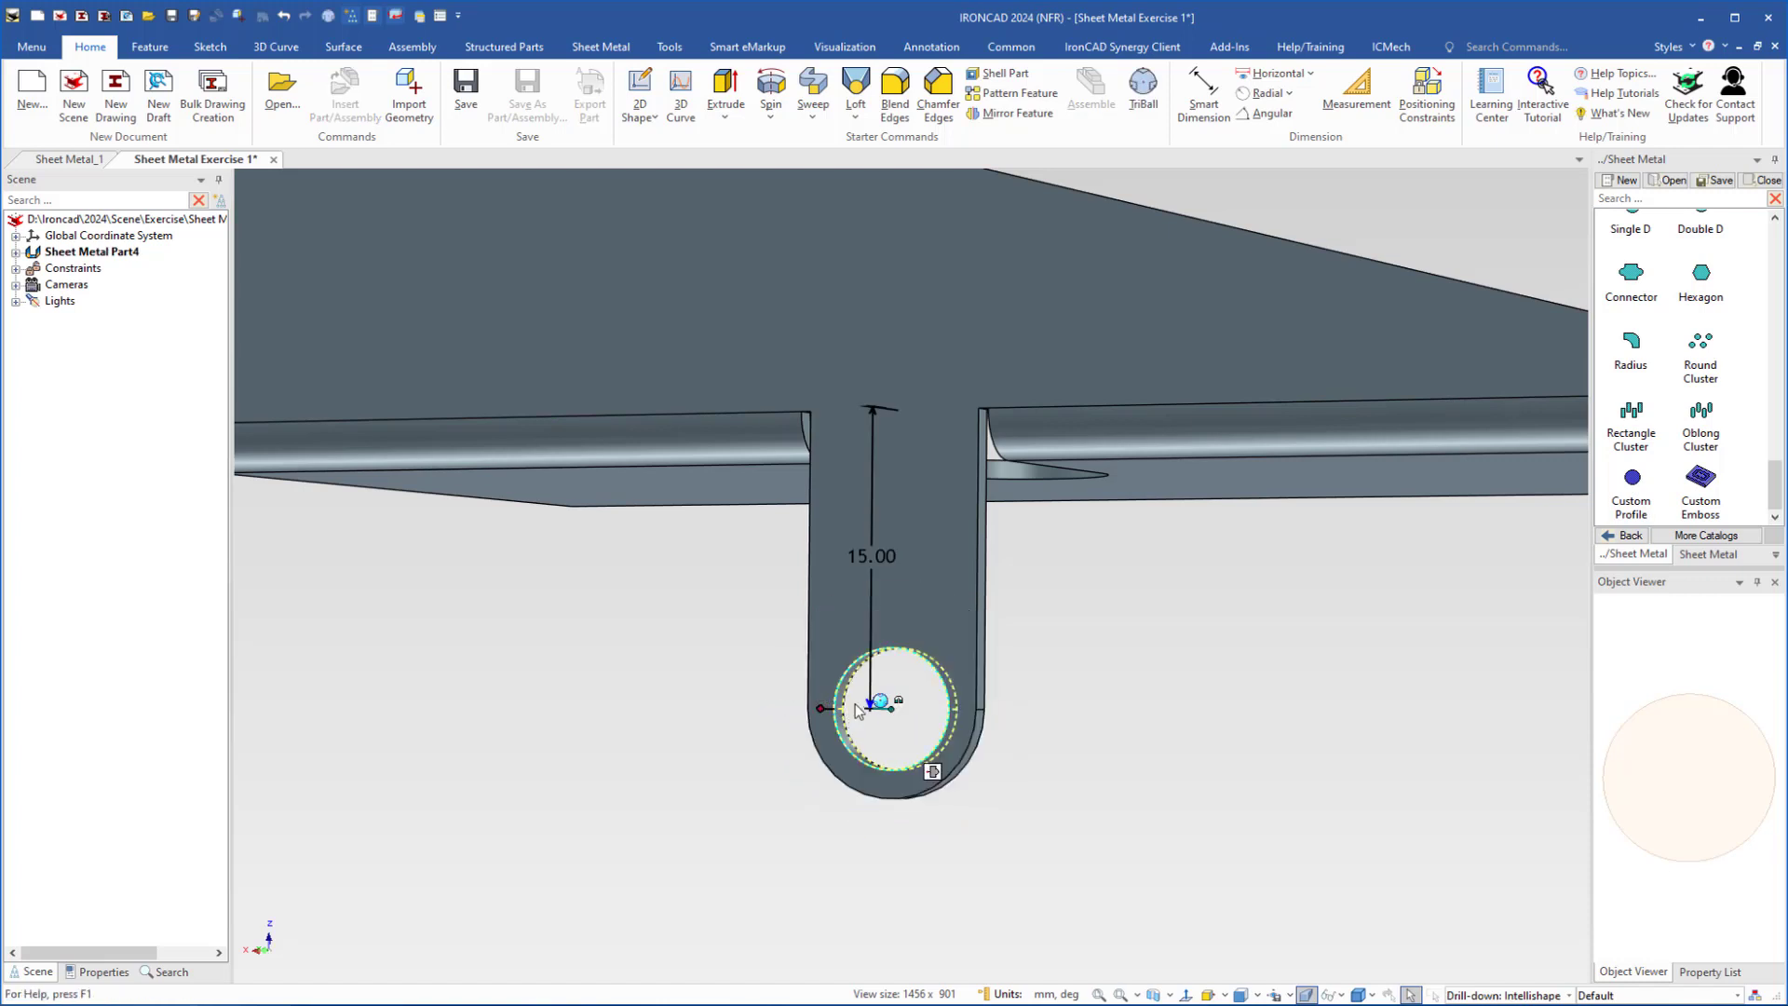
pyautogui.click(853, 699)
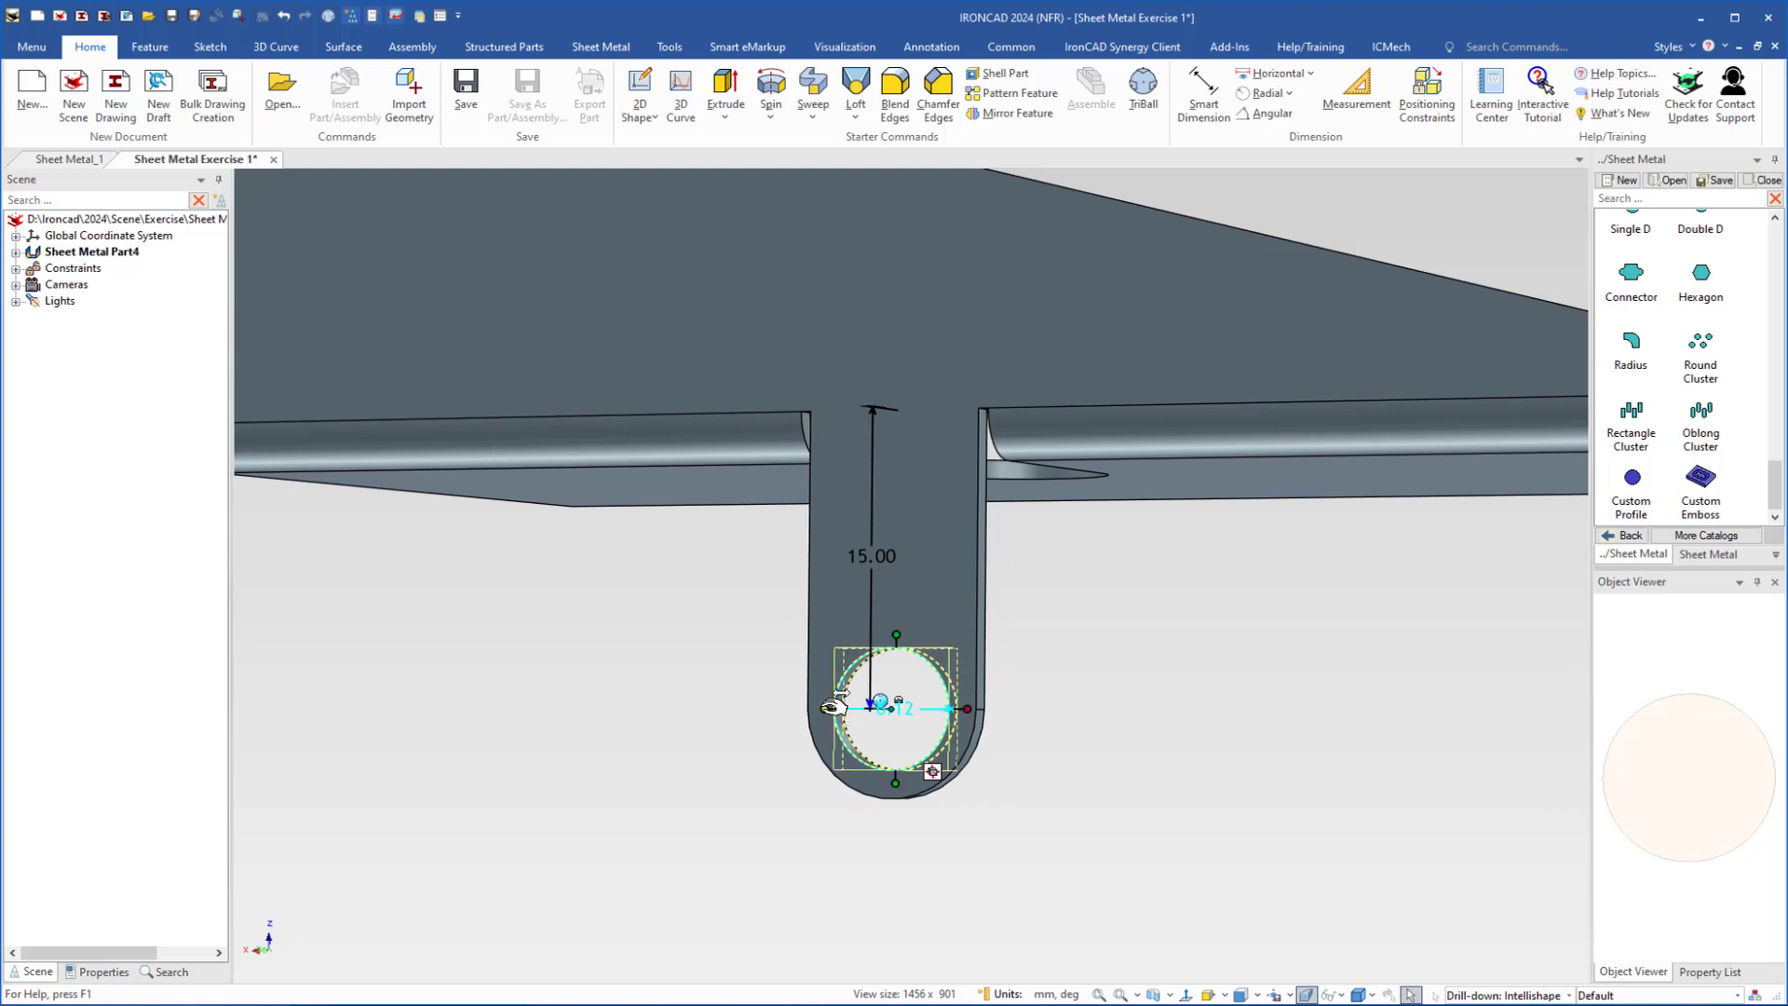
pyautogui.click(827, 708)
pyautogui.write('5')
pyautogui.press('Return')
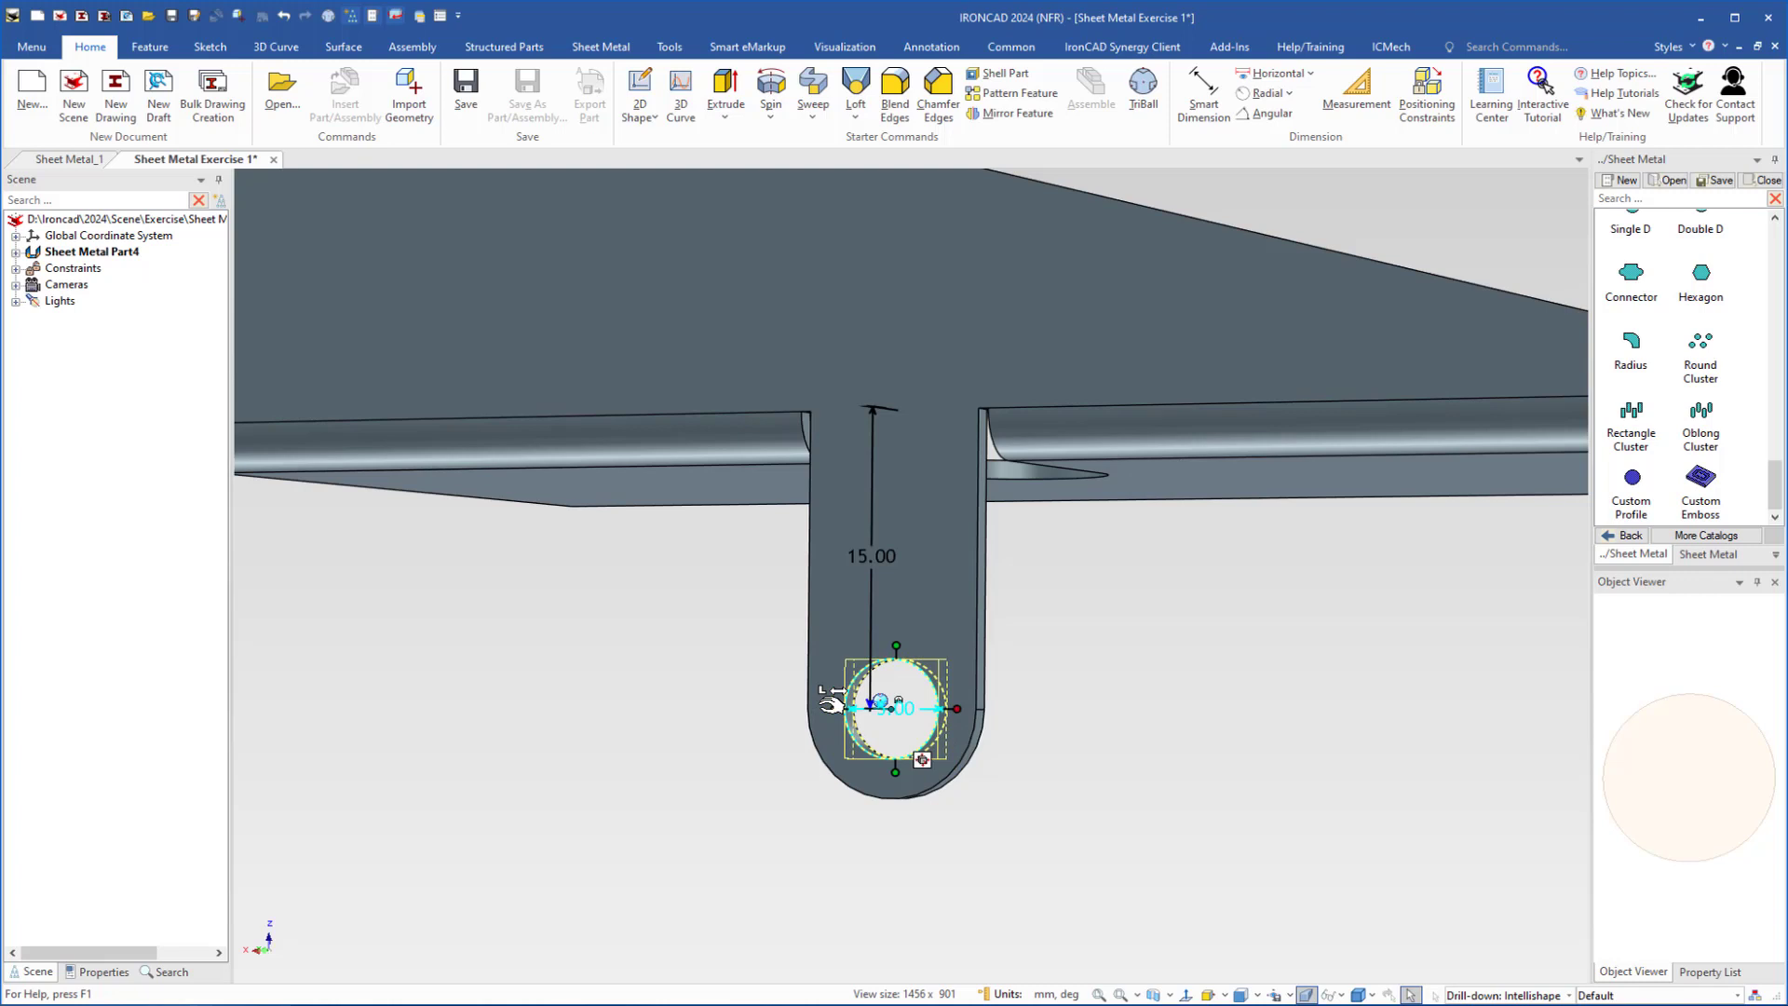
pyautogui.click(710, 617)
# - Unfold the whole sheet metal part into its flat pattern
pyautogui.moveTo(859, 641); pyautogui.dragTo(909, 801, button='middle')
pyautogui.click(908, 797)
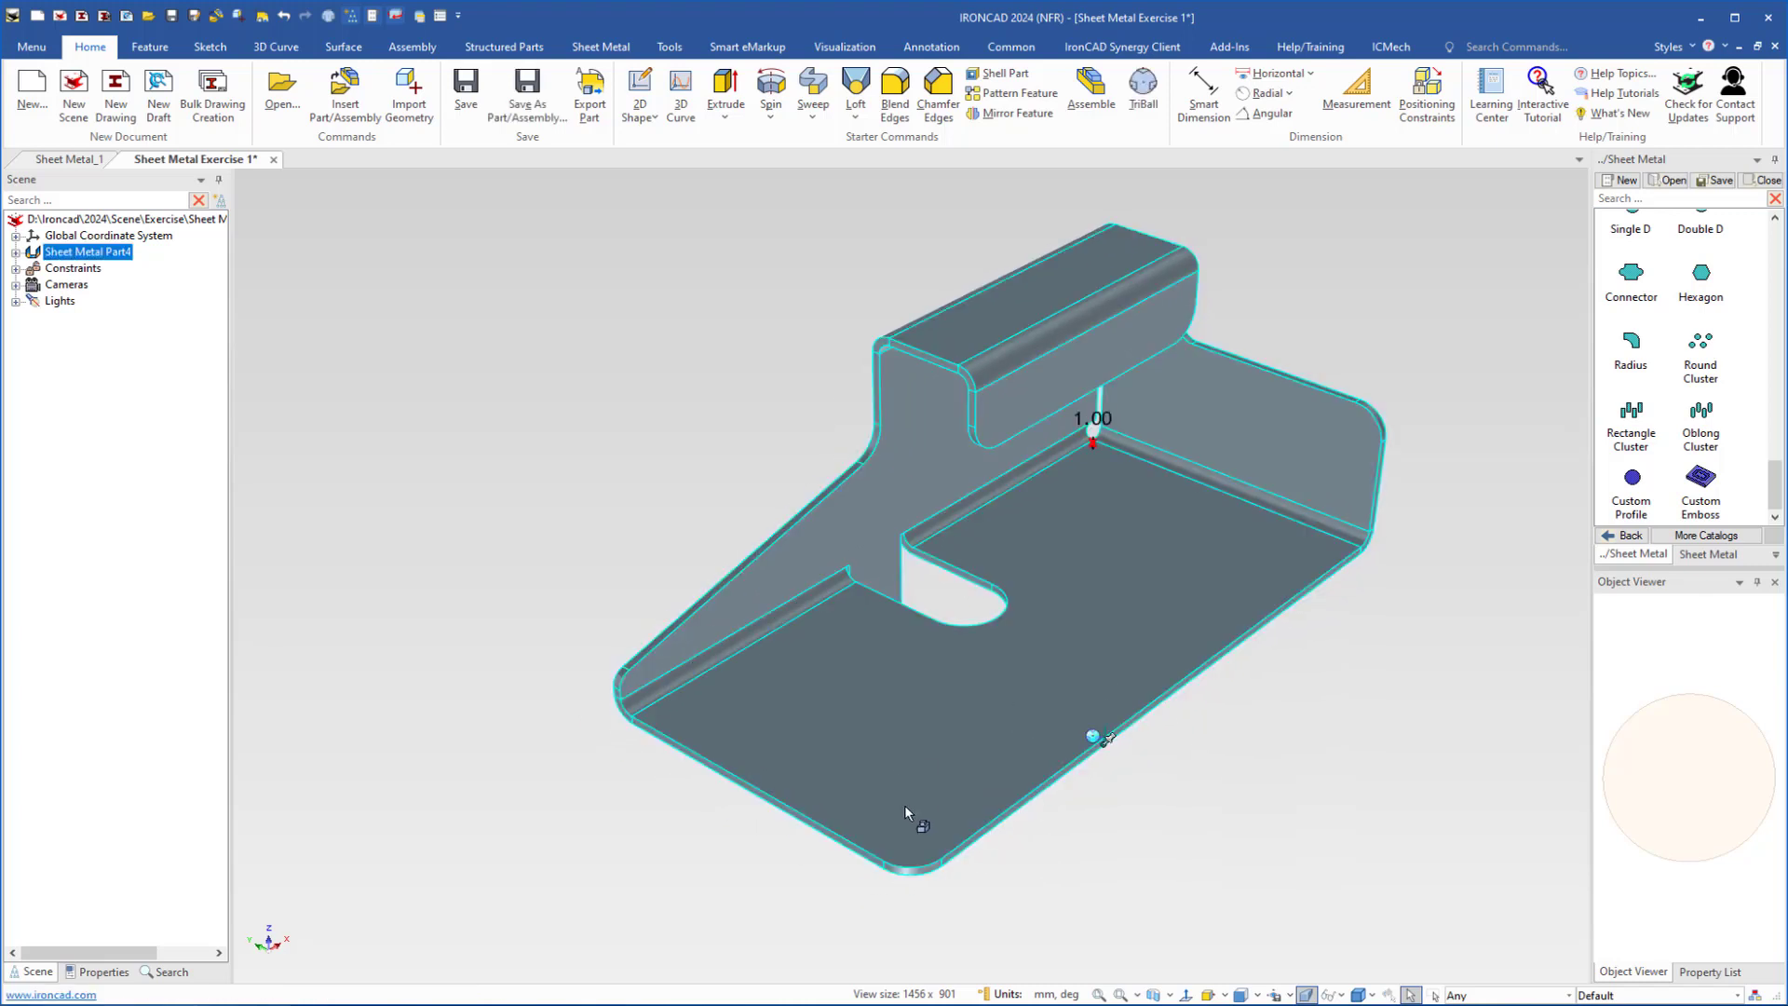
pyautogui.rightClick(904, 806)
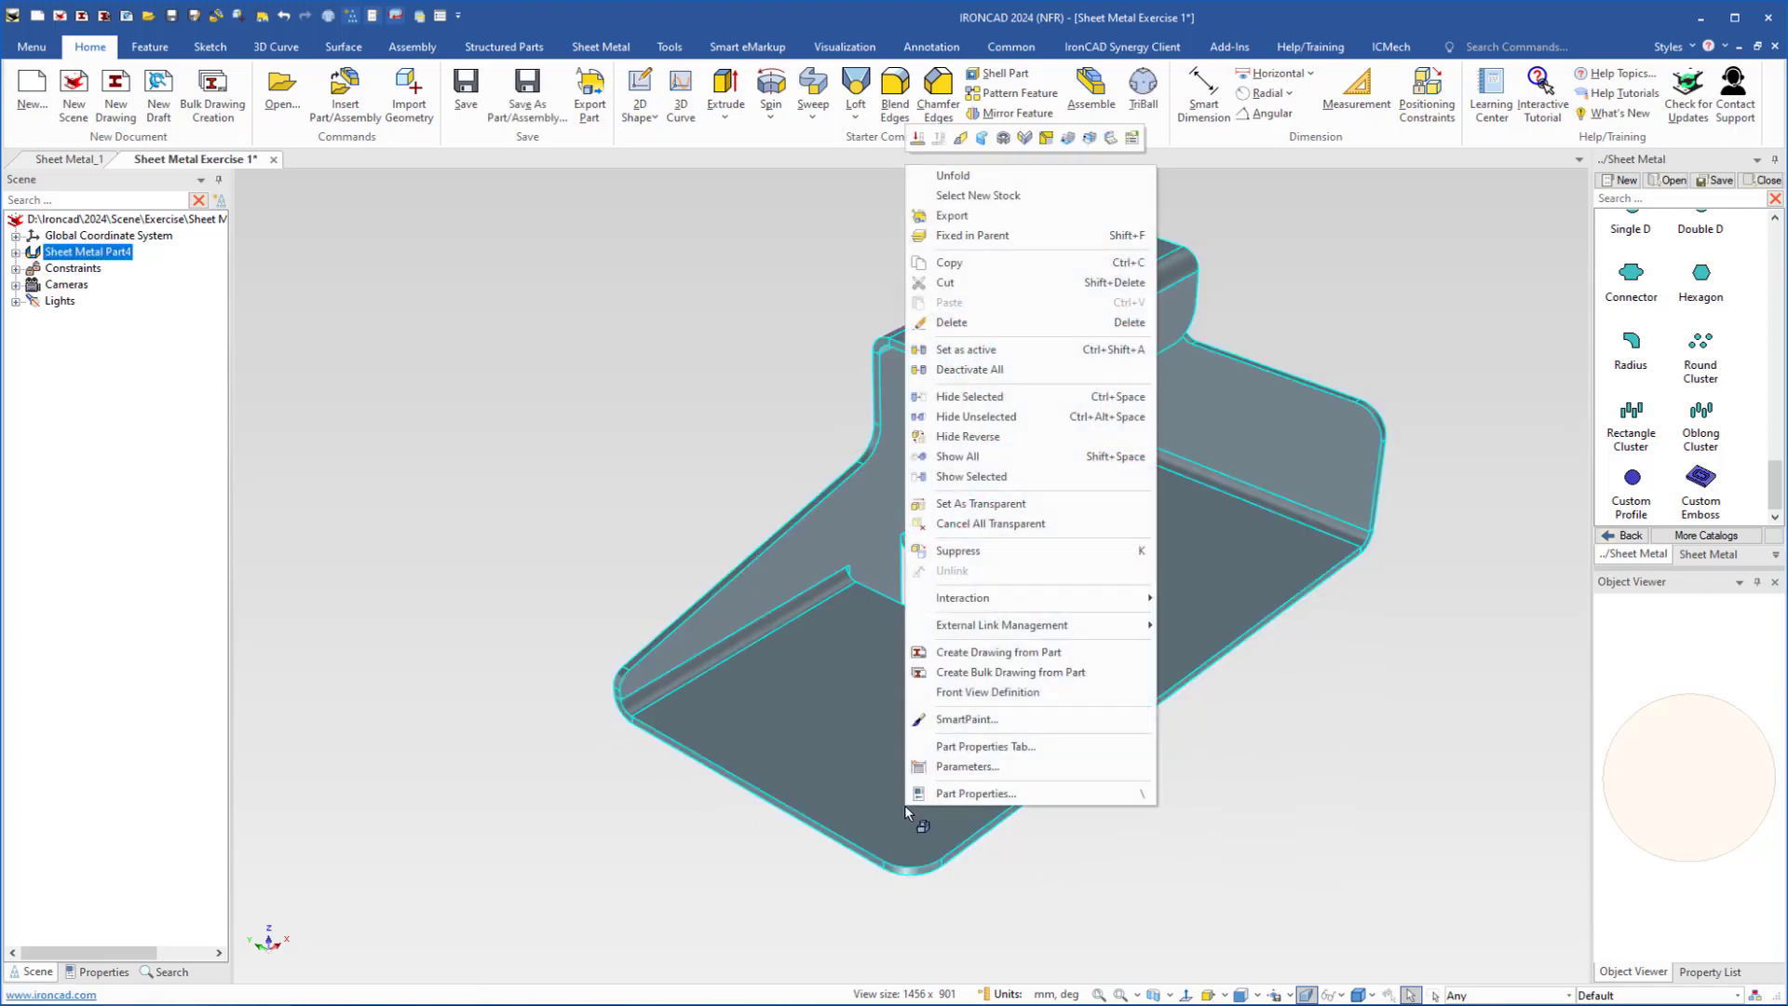
pyautogui.click(950, 183)
pyautogui.moveTo(892, 551); pyautogui.dragTo(899, 639, button='middle')
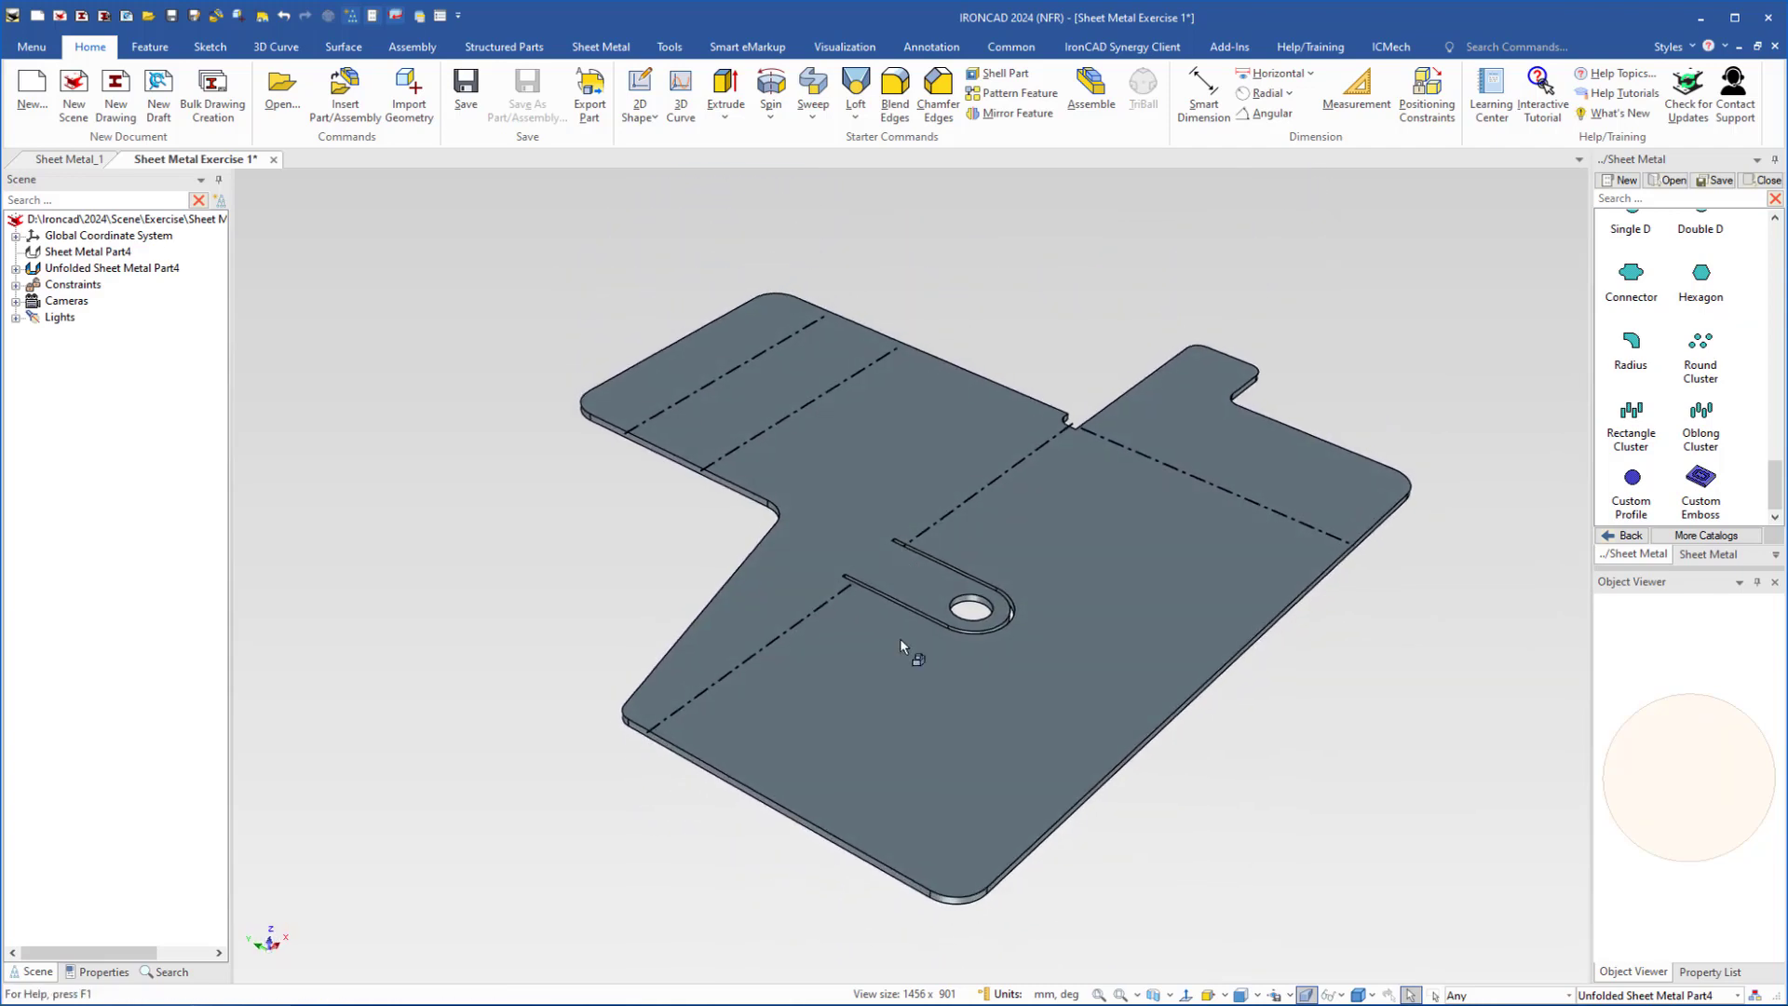
# - Turn off Unfold on the flat pattern to return the part to its bent shape
pyautogui.rightClick(895, 700)
pyautogui.rightClick(963, 774)
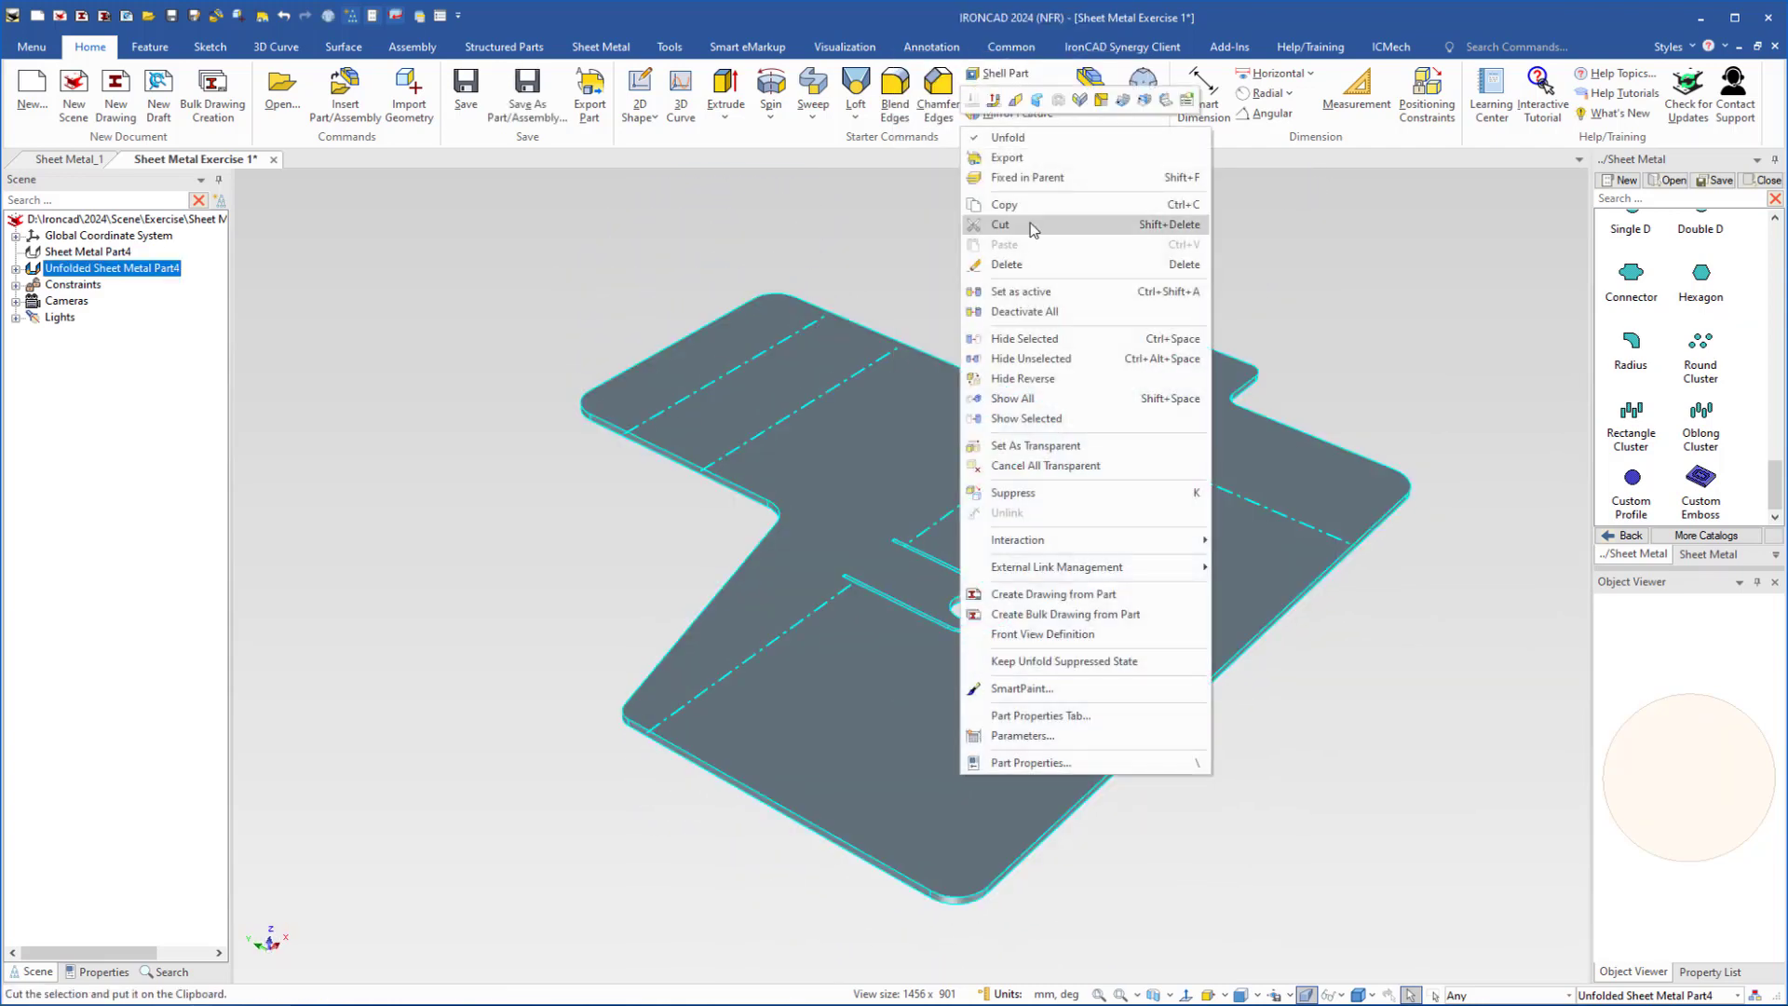
pyautogui.click(1007, 138)
pyautogui.moveTo(930, 586); pyautogui.dragTo(946, 658, button='middle')
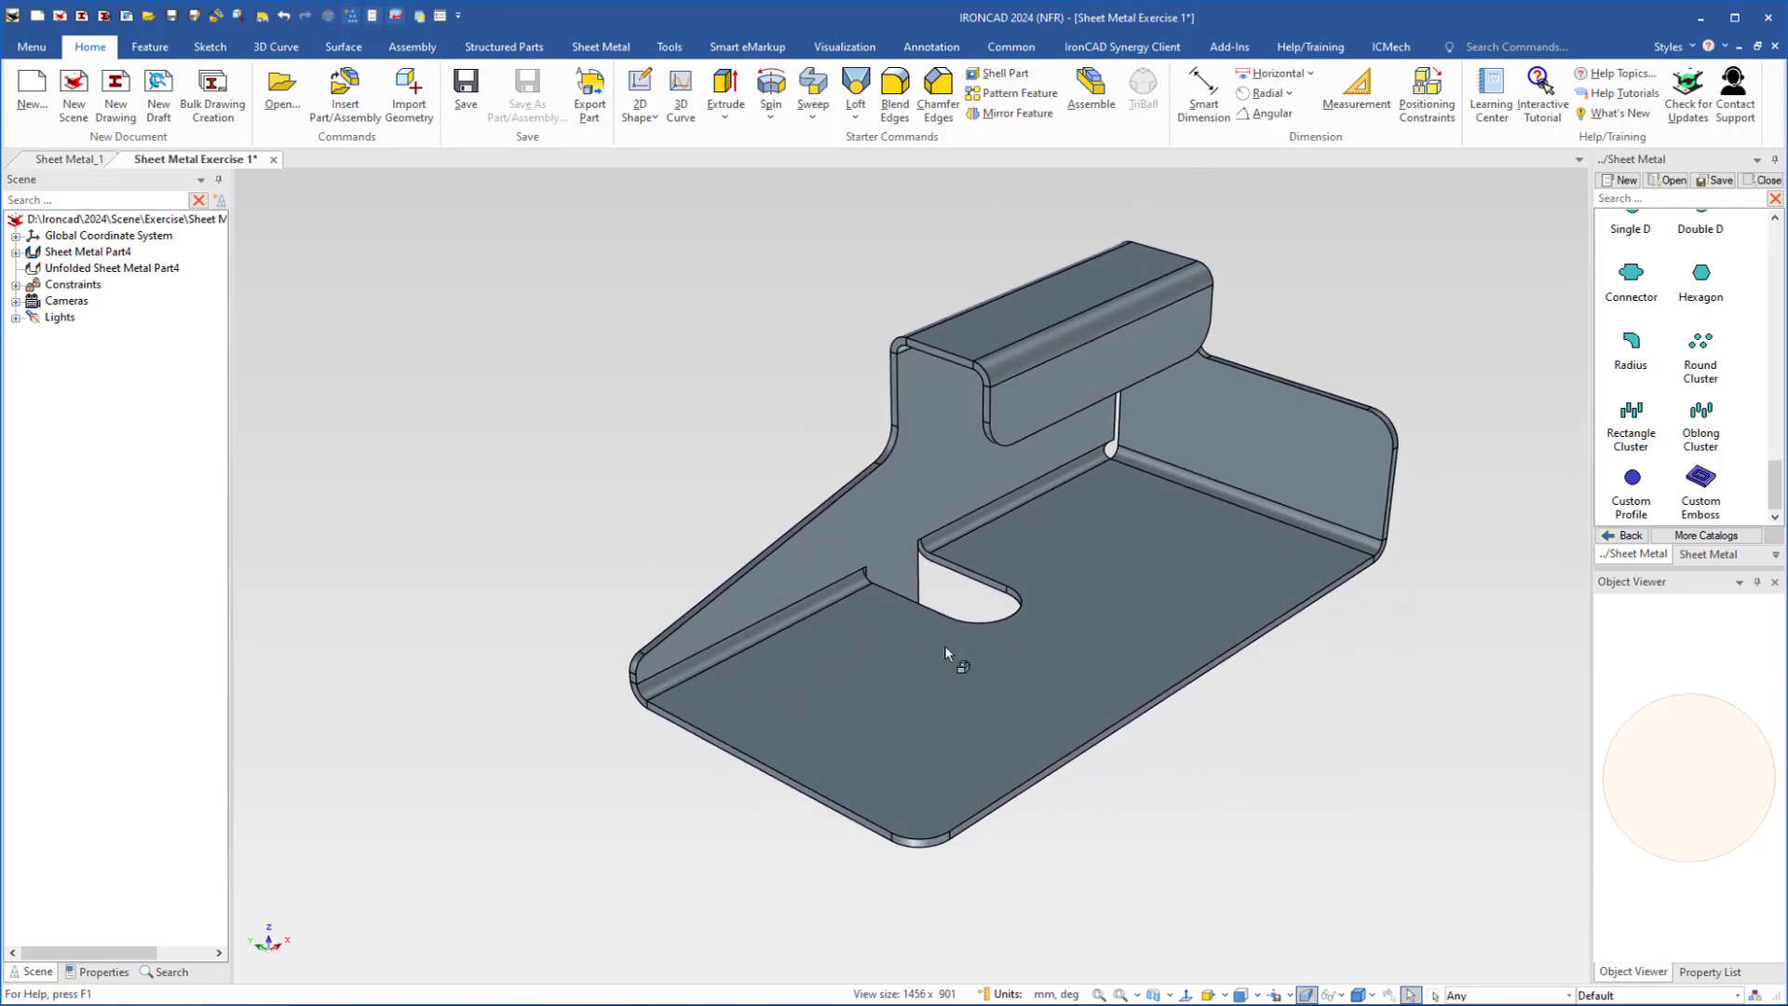